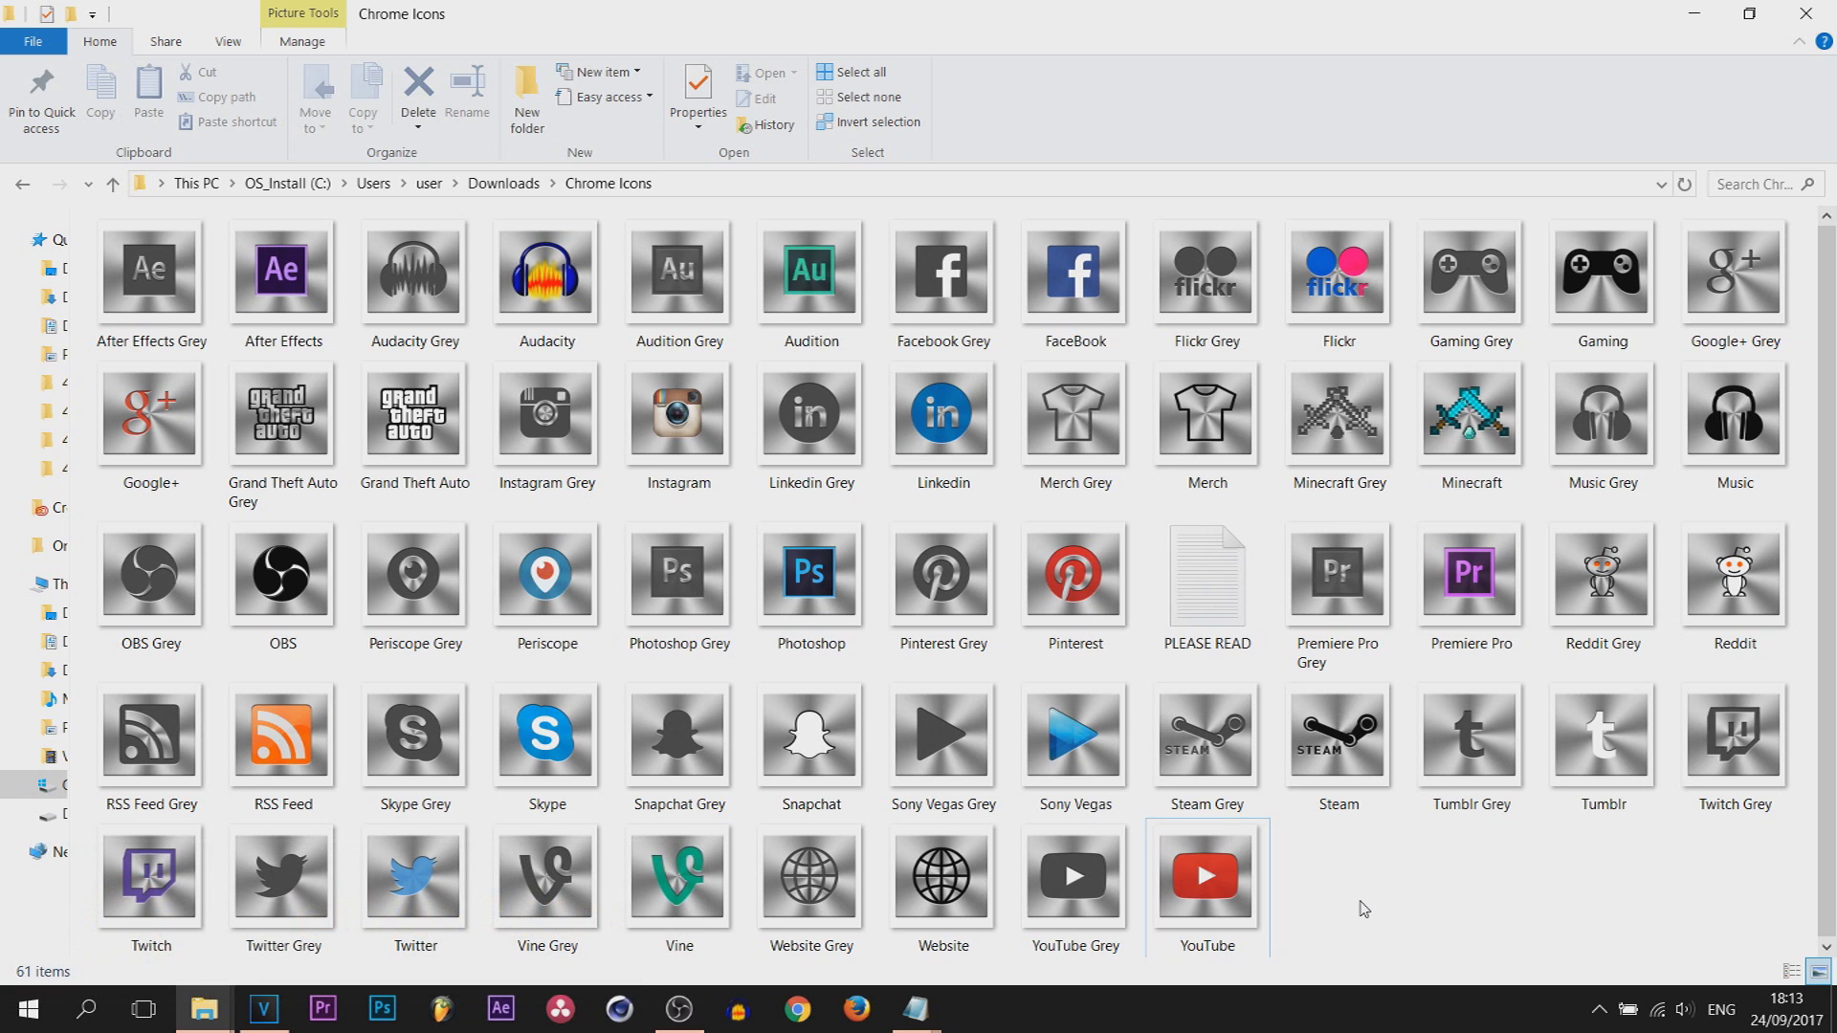
- Select the YouTube PNG in the Chrome Icons folder, then switch to VEGAS Pro
left_click(1207, 875)
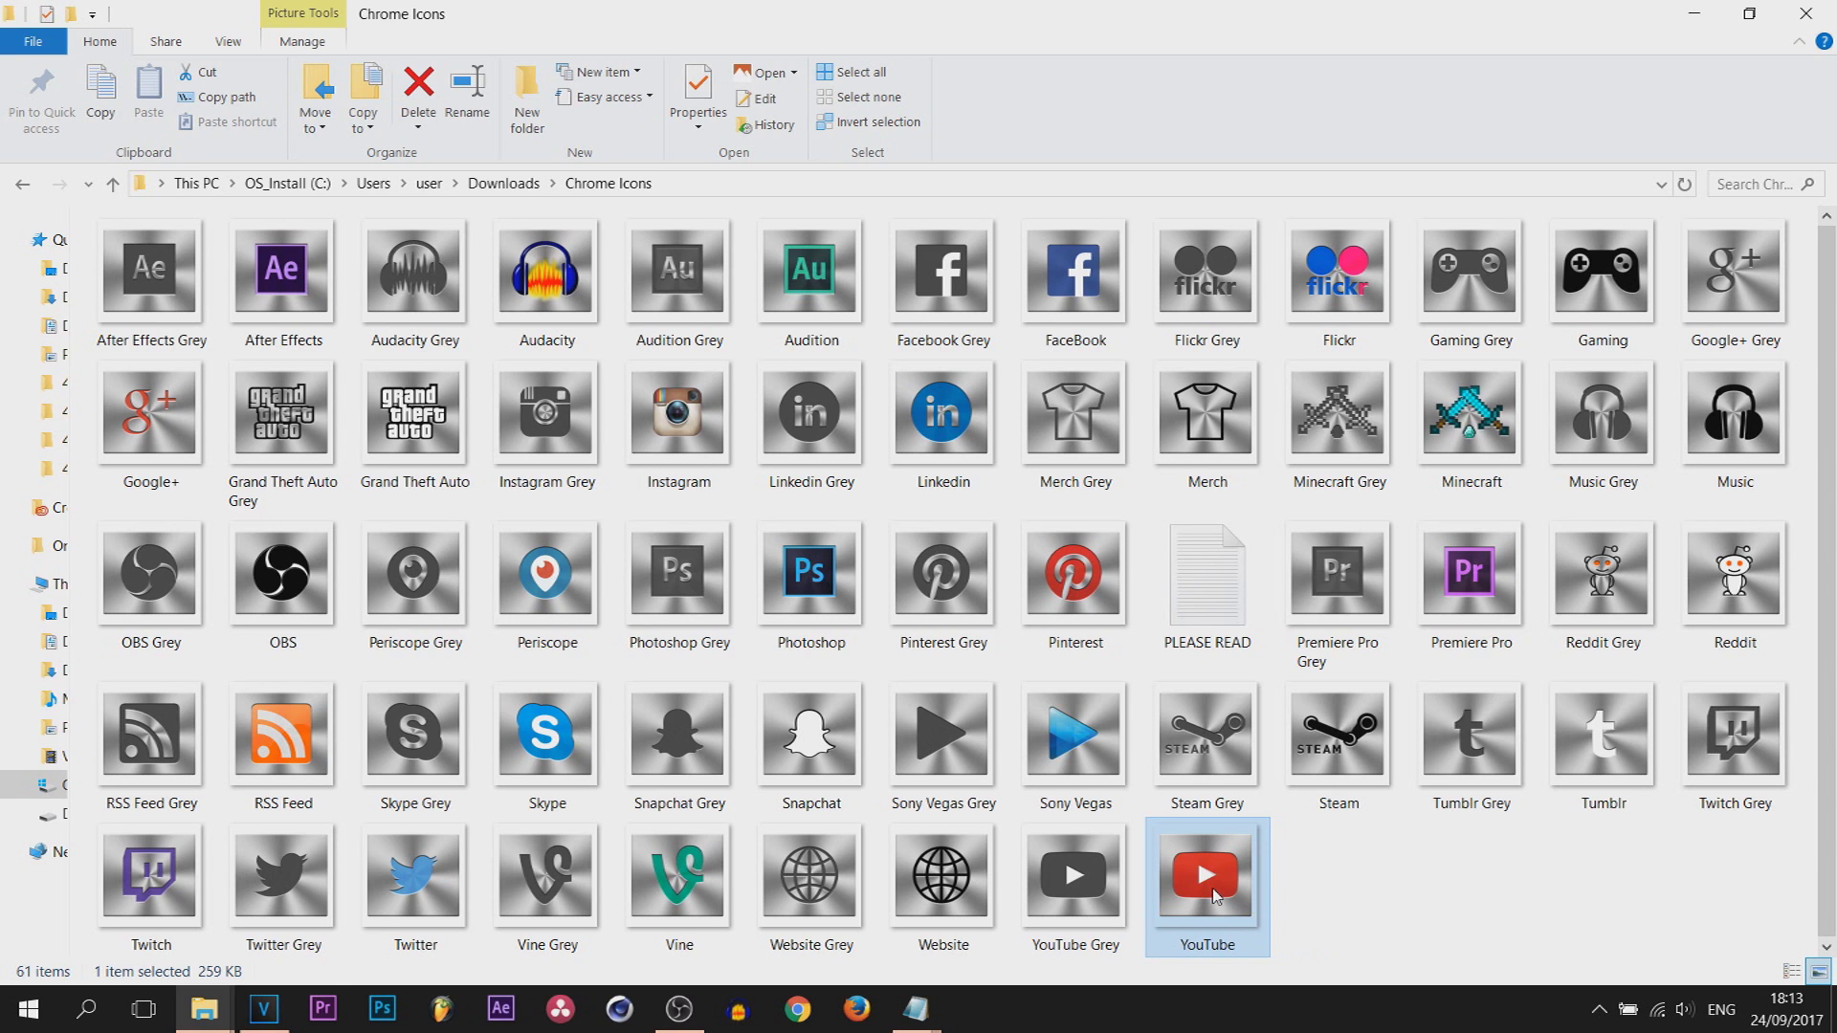
left_click(266, 1018)
- Drop the YouTube PNG onto the timeline and move the playhead to its end
left_click_drag(271, 1028, 277, 643)
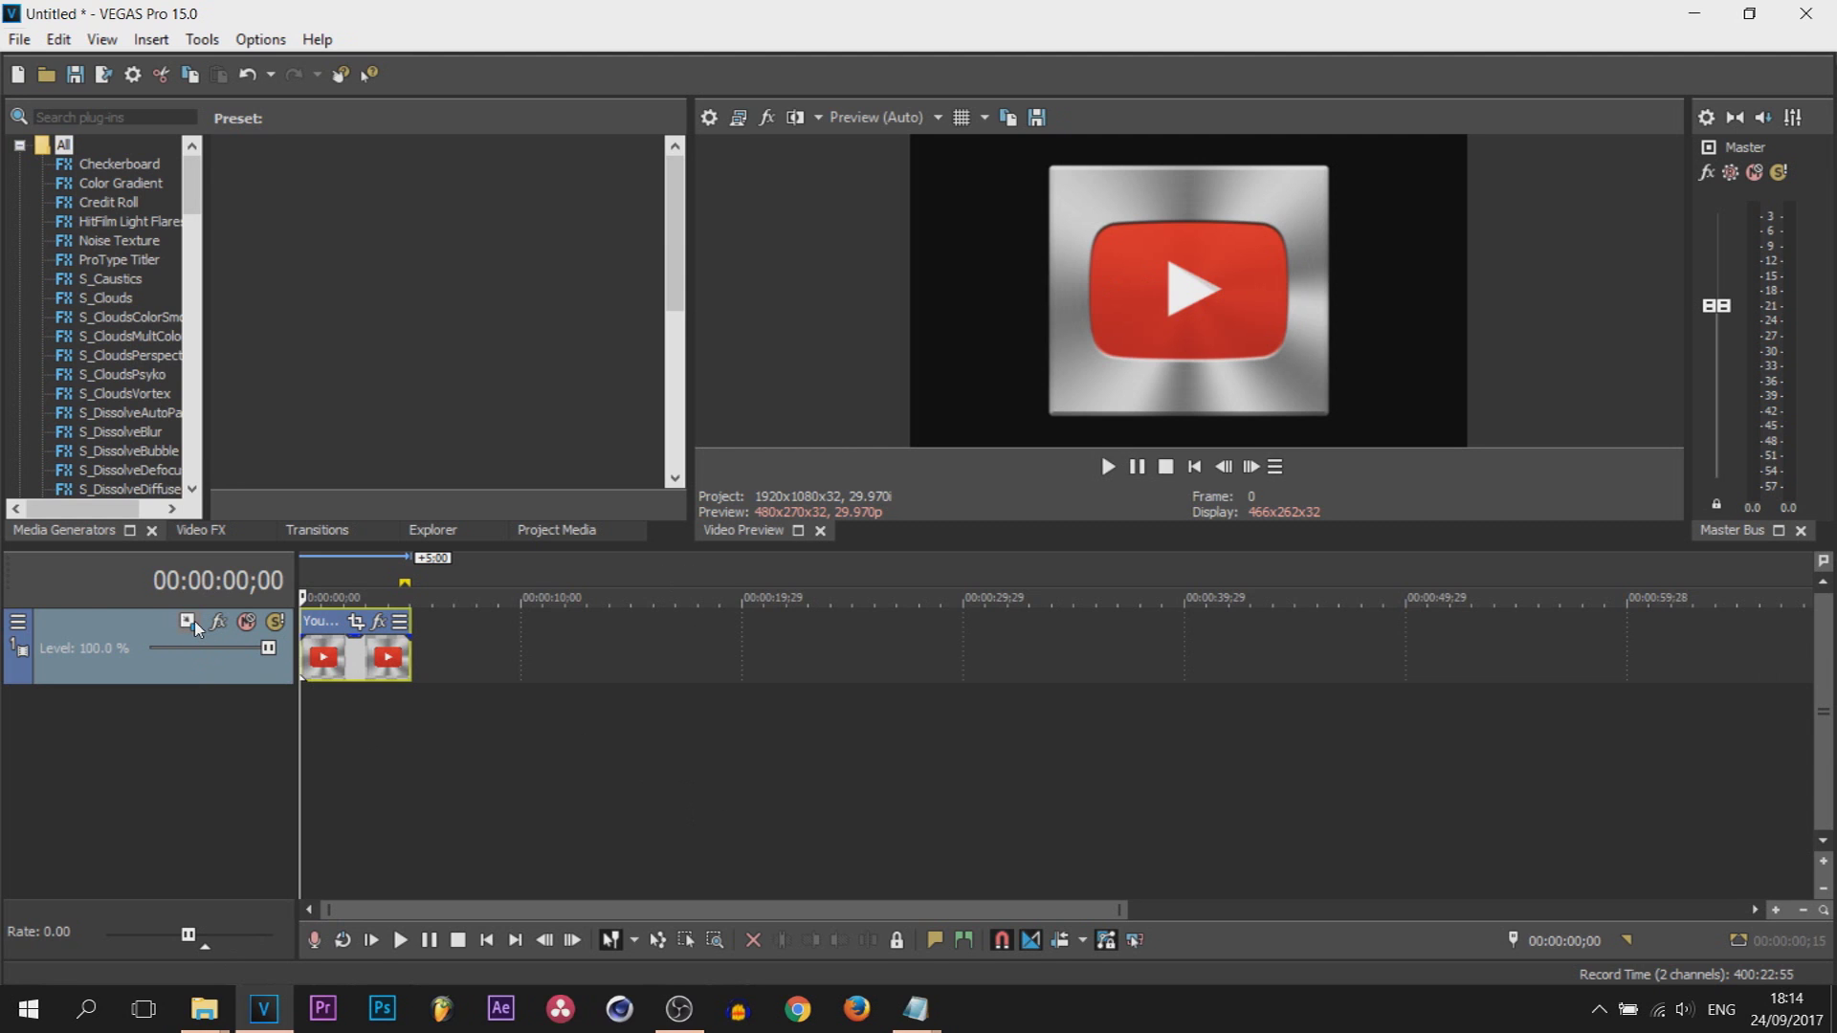
left_click(18, 622)
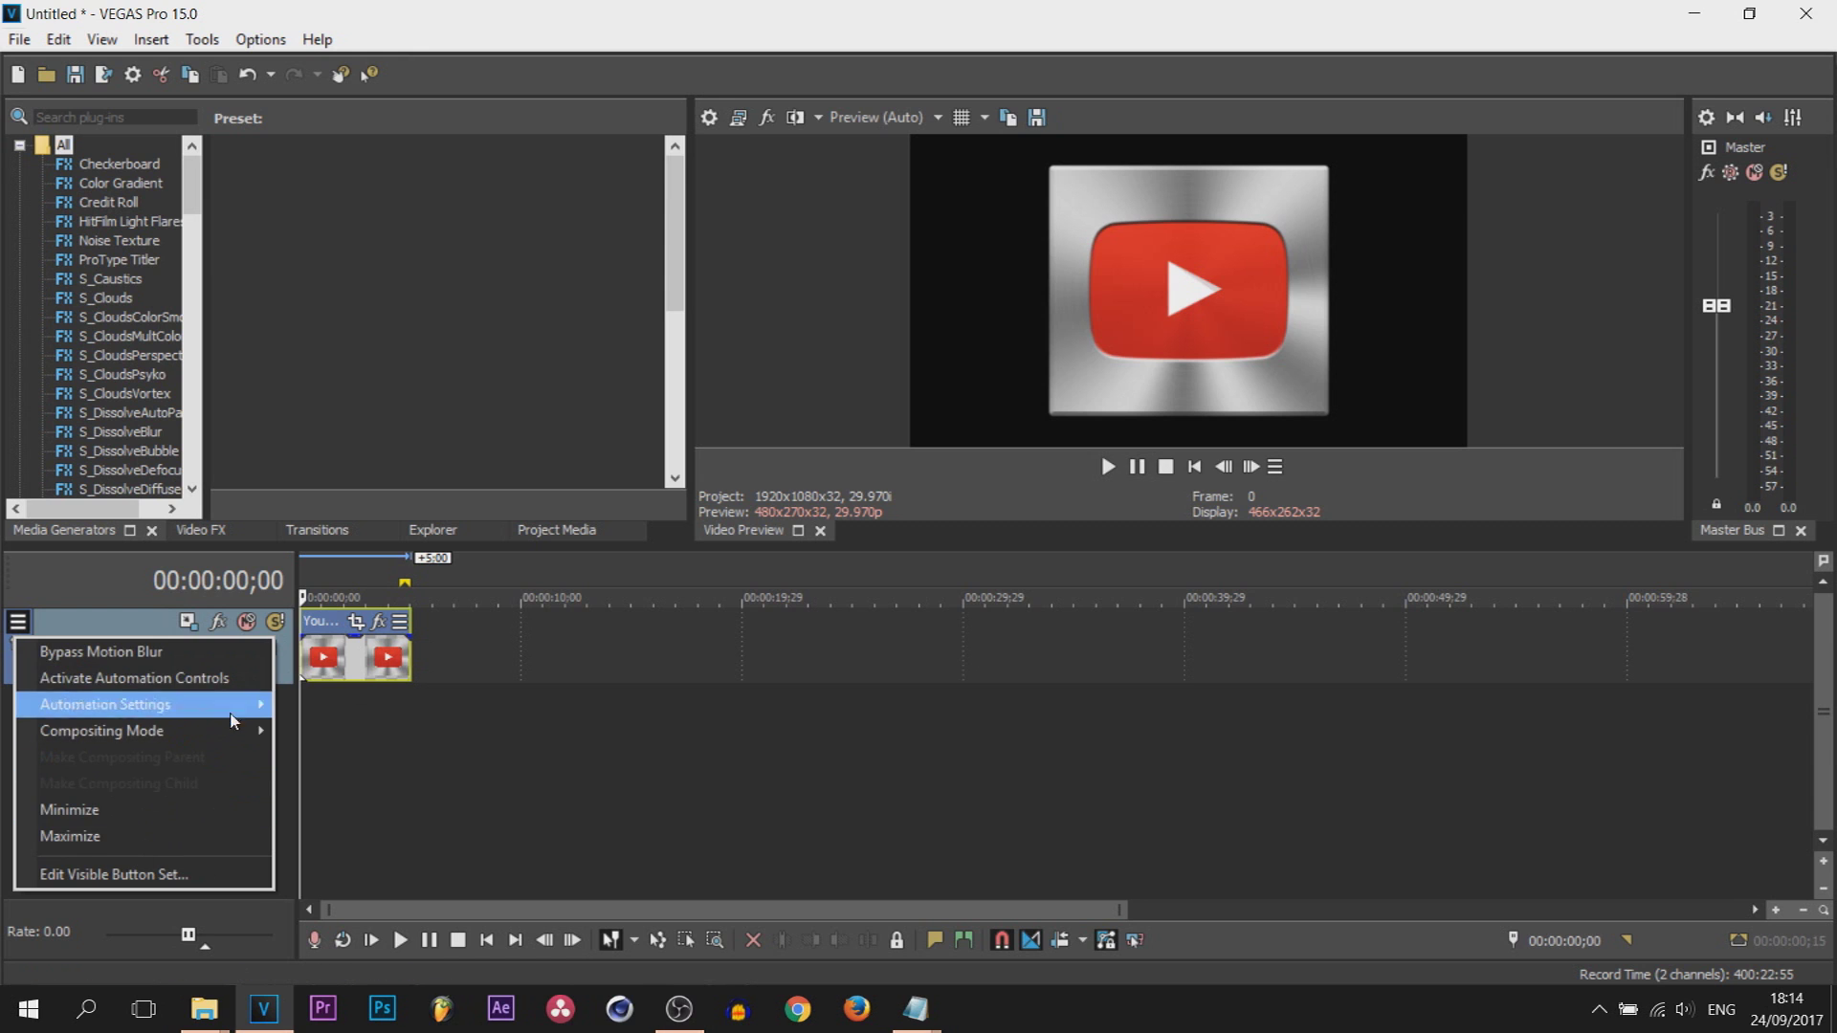
left_click(324, 726)
key("End")
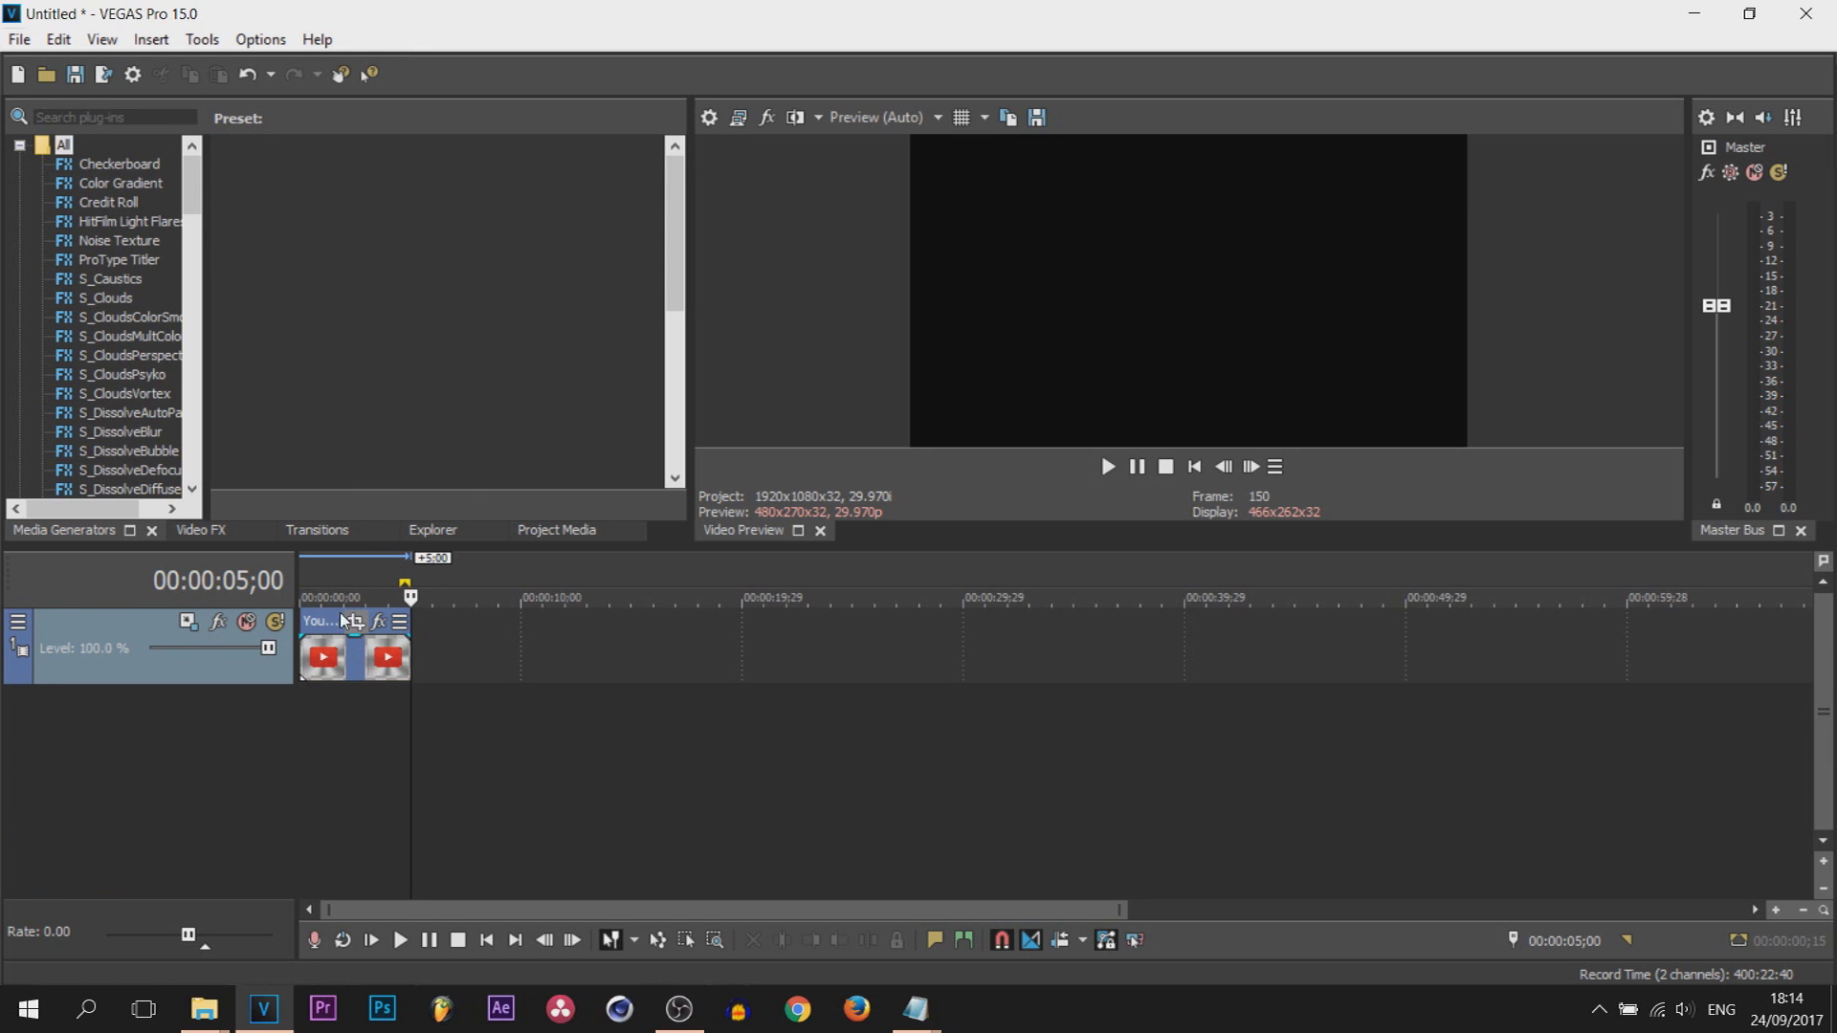
- In Track Motion, scale the icon about centre to about 318×179 and move it lower-left
double_click(339, 668)
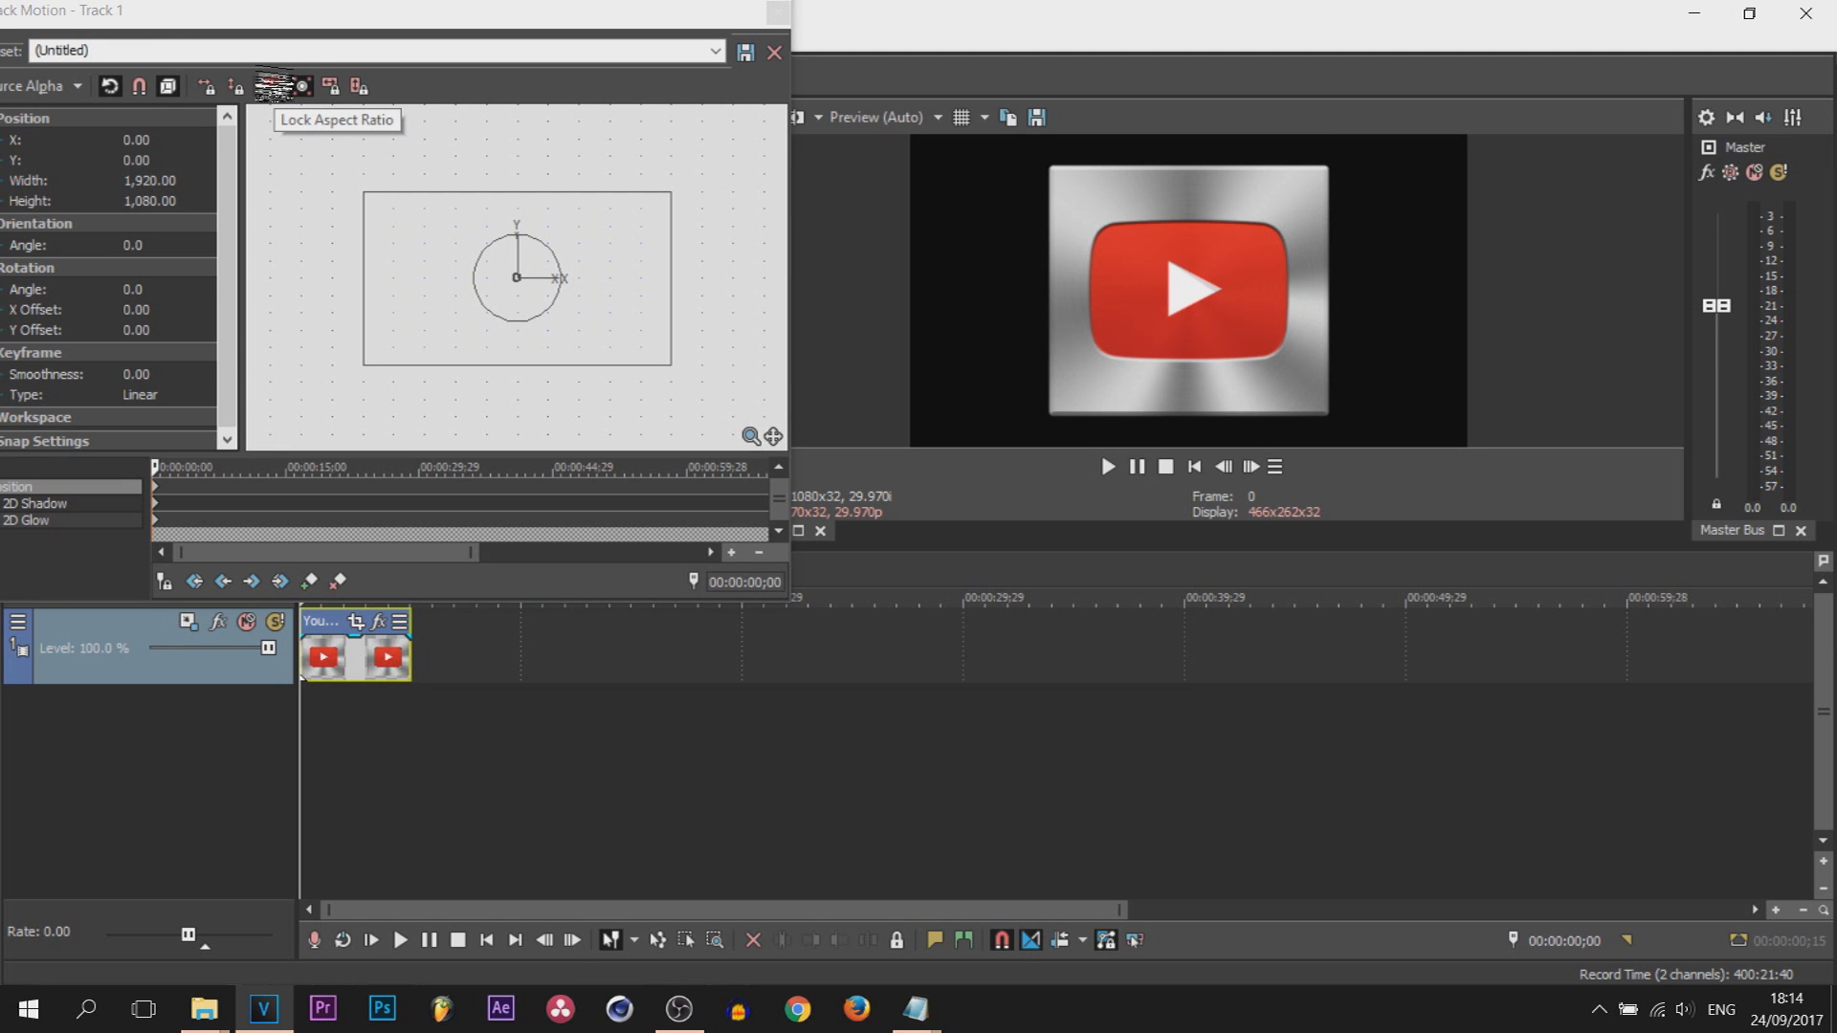
left_click(304, 86)
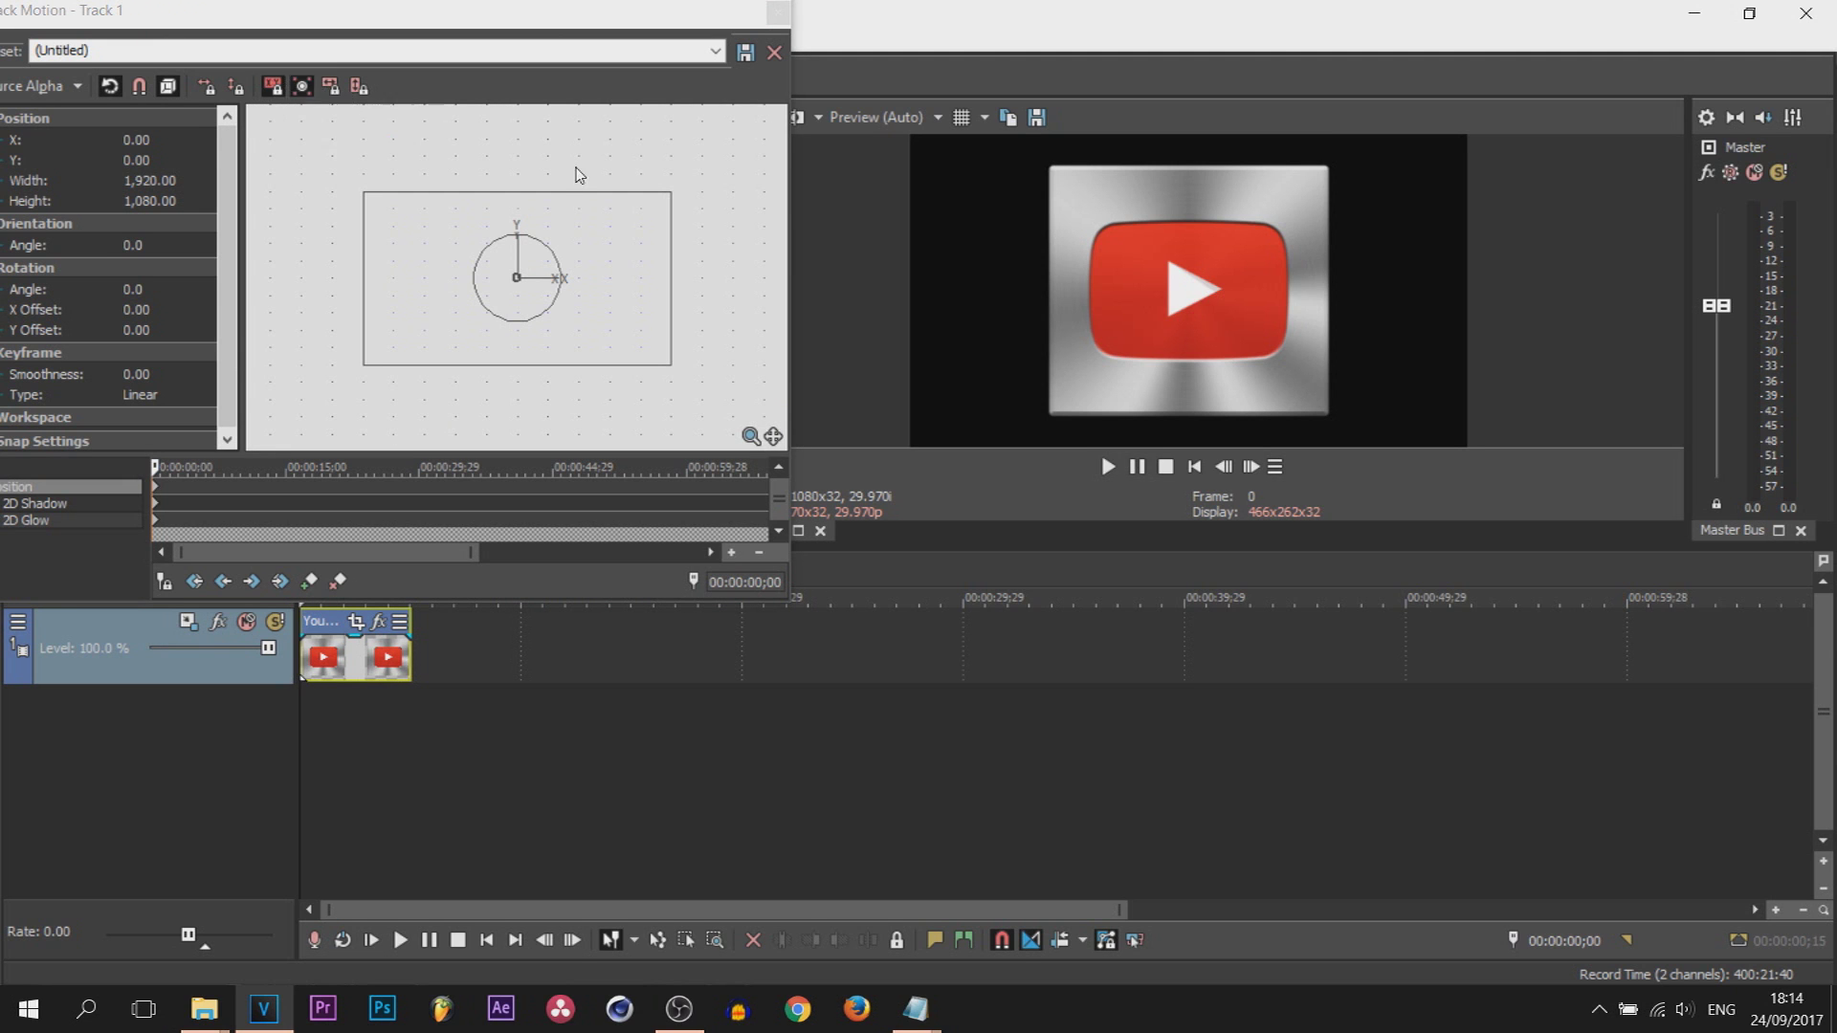
left_click_drag(672, 192, 525, 270)
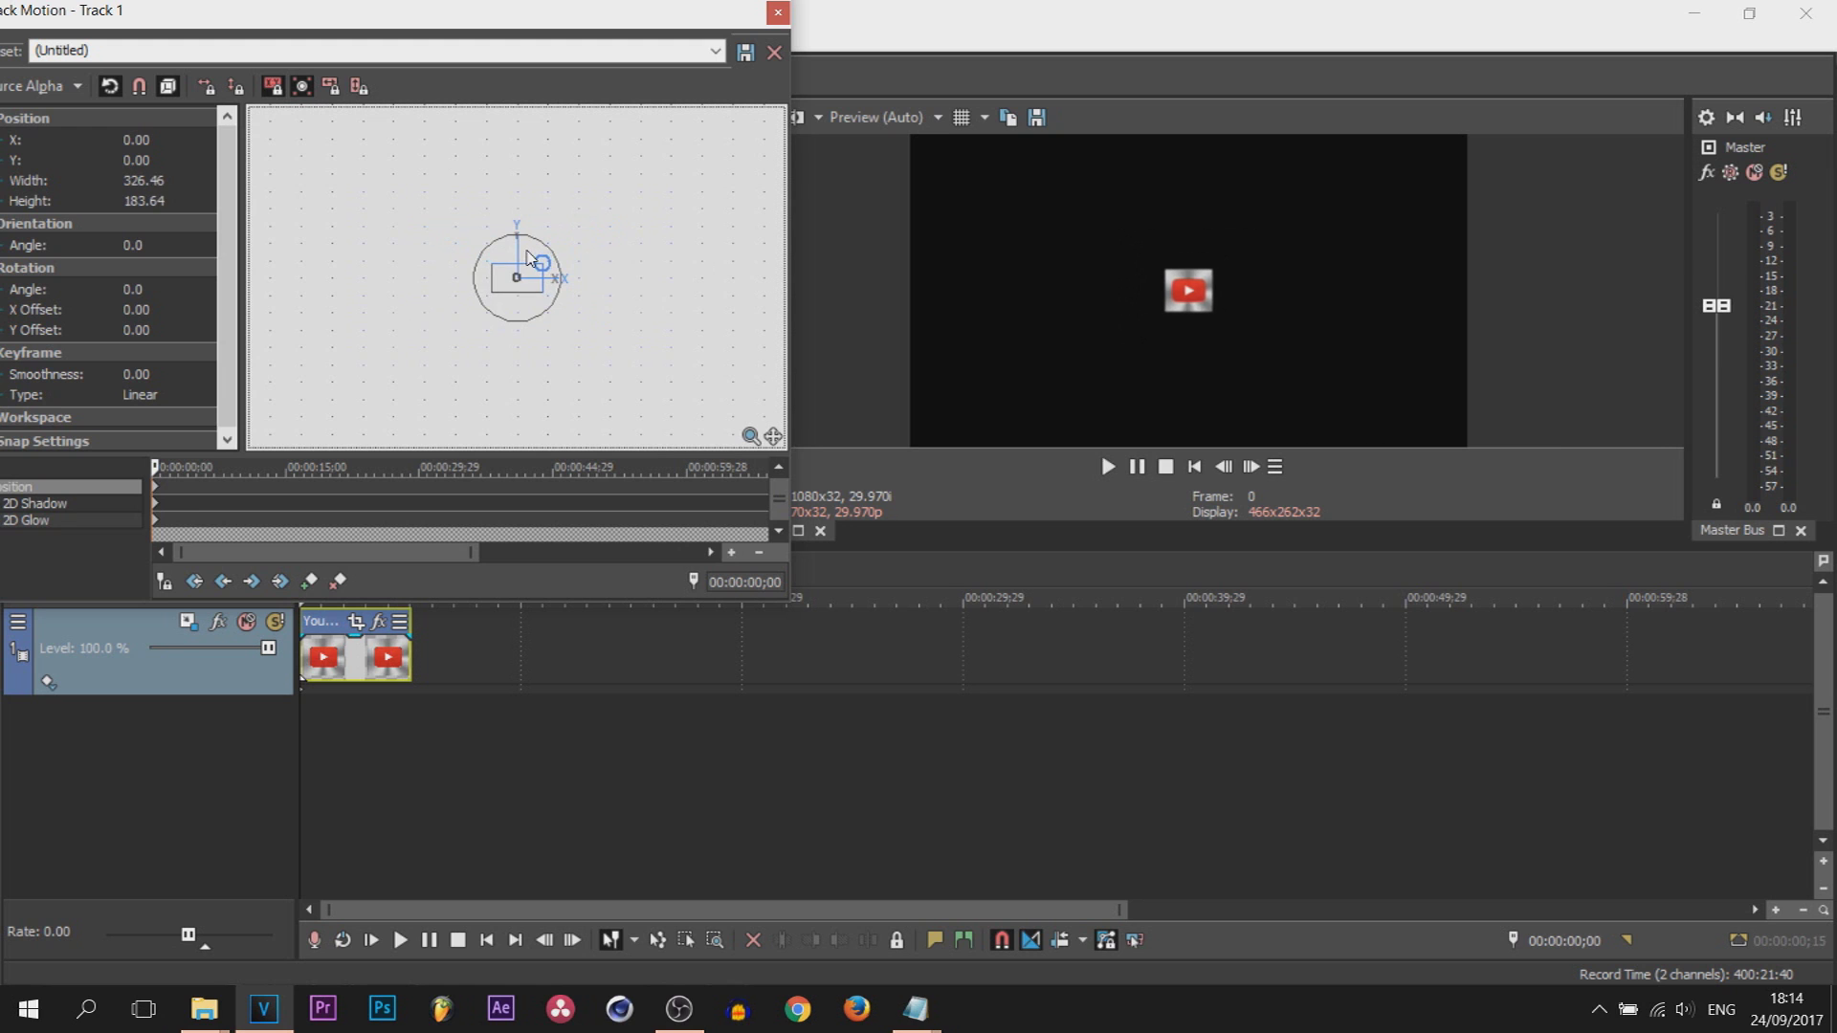
left_click_drag(544, 337, 366, 393)
left_click(778, 14)
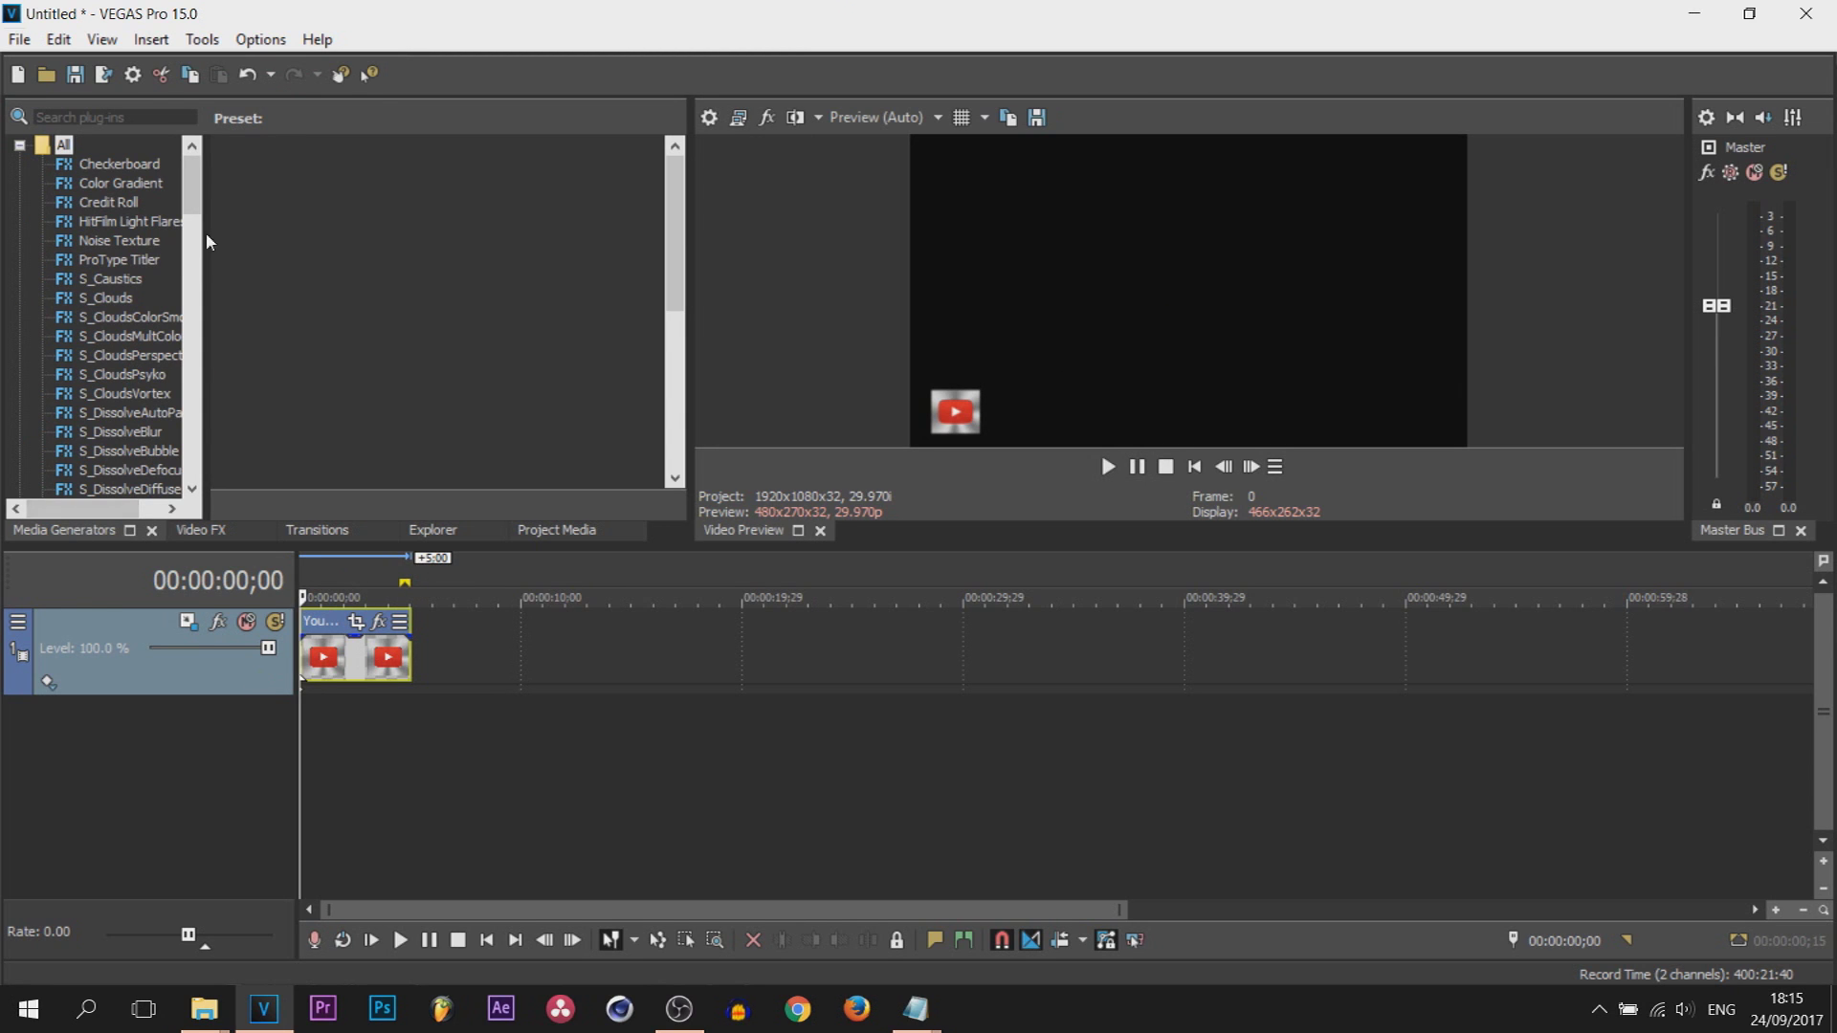
- Add the White Solid Color preset on a new track and open its Event Pan/Crop
left_click_drag(191, 202, 205, 487)
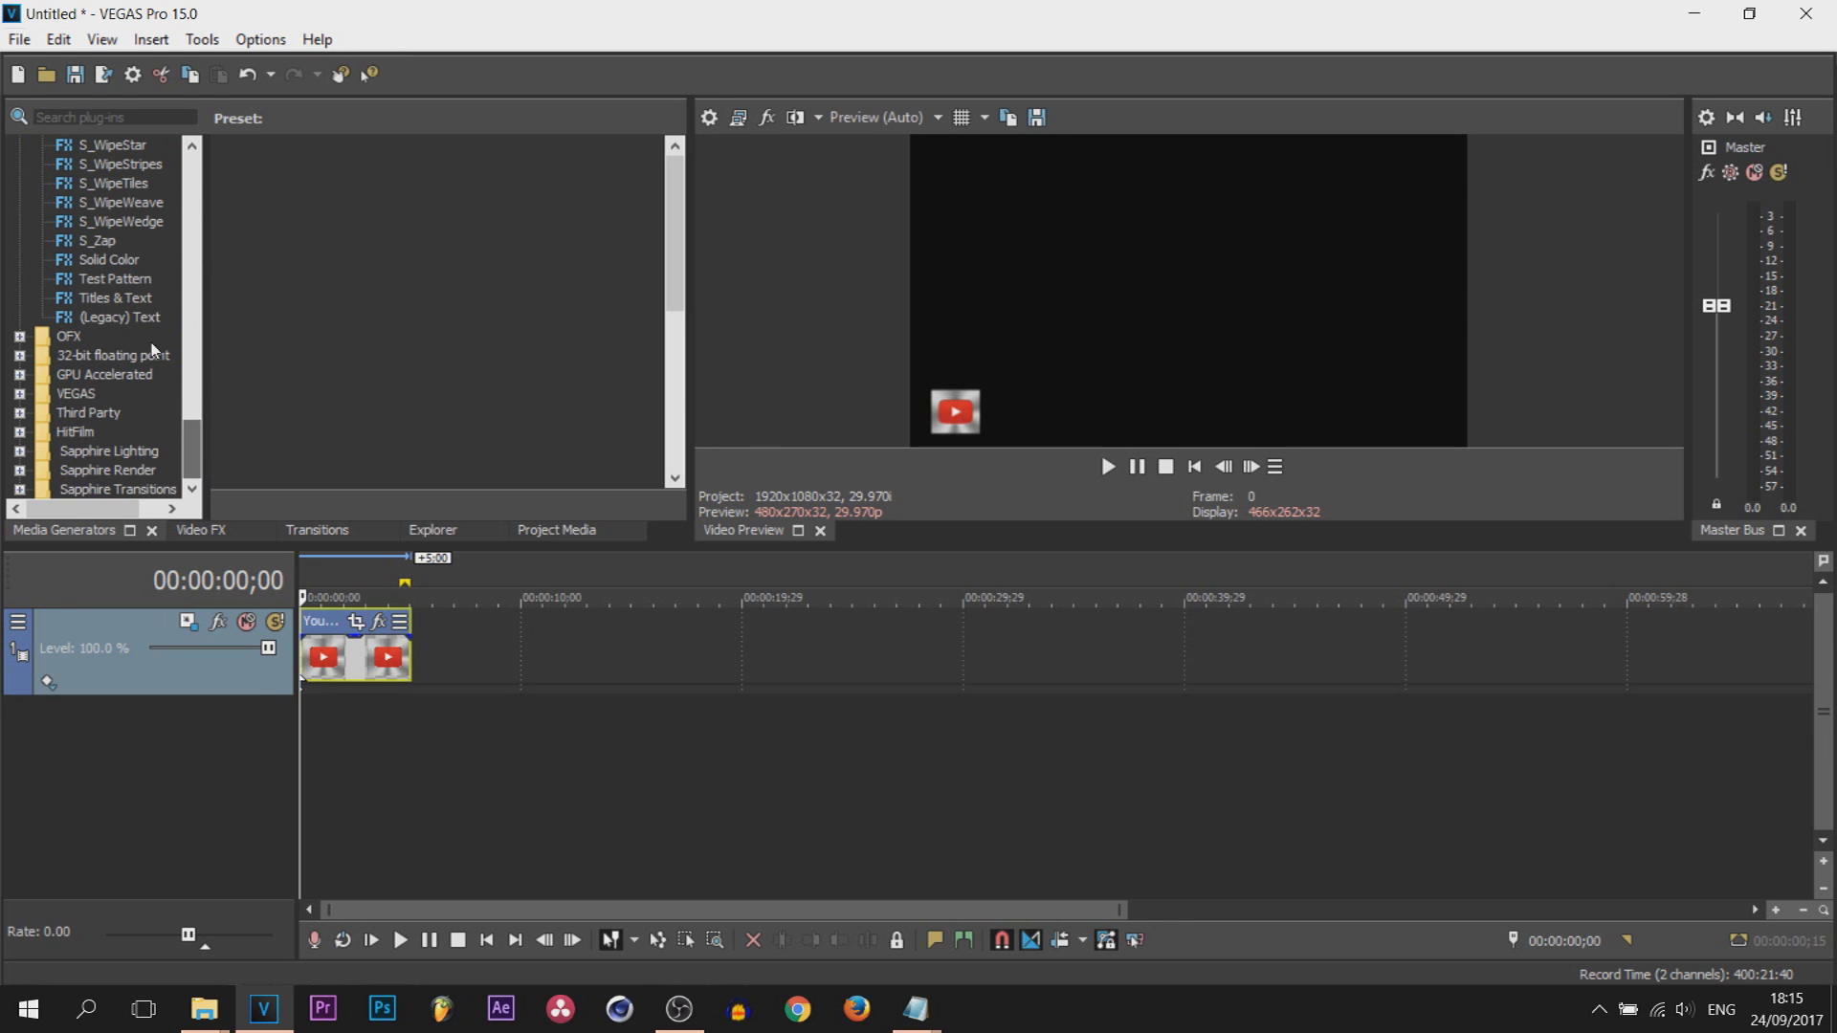
left_click(111, 261)
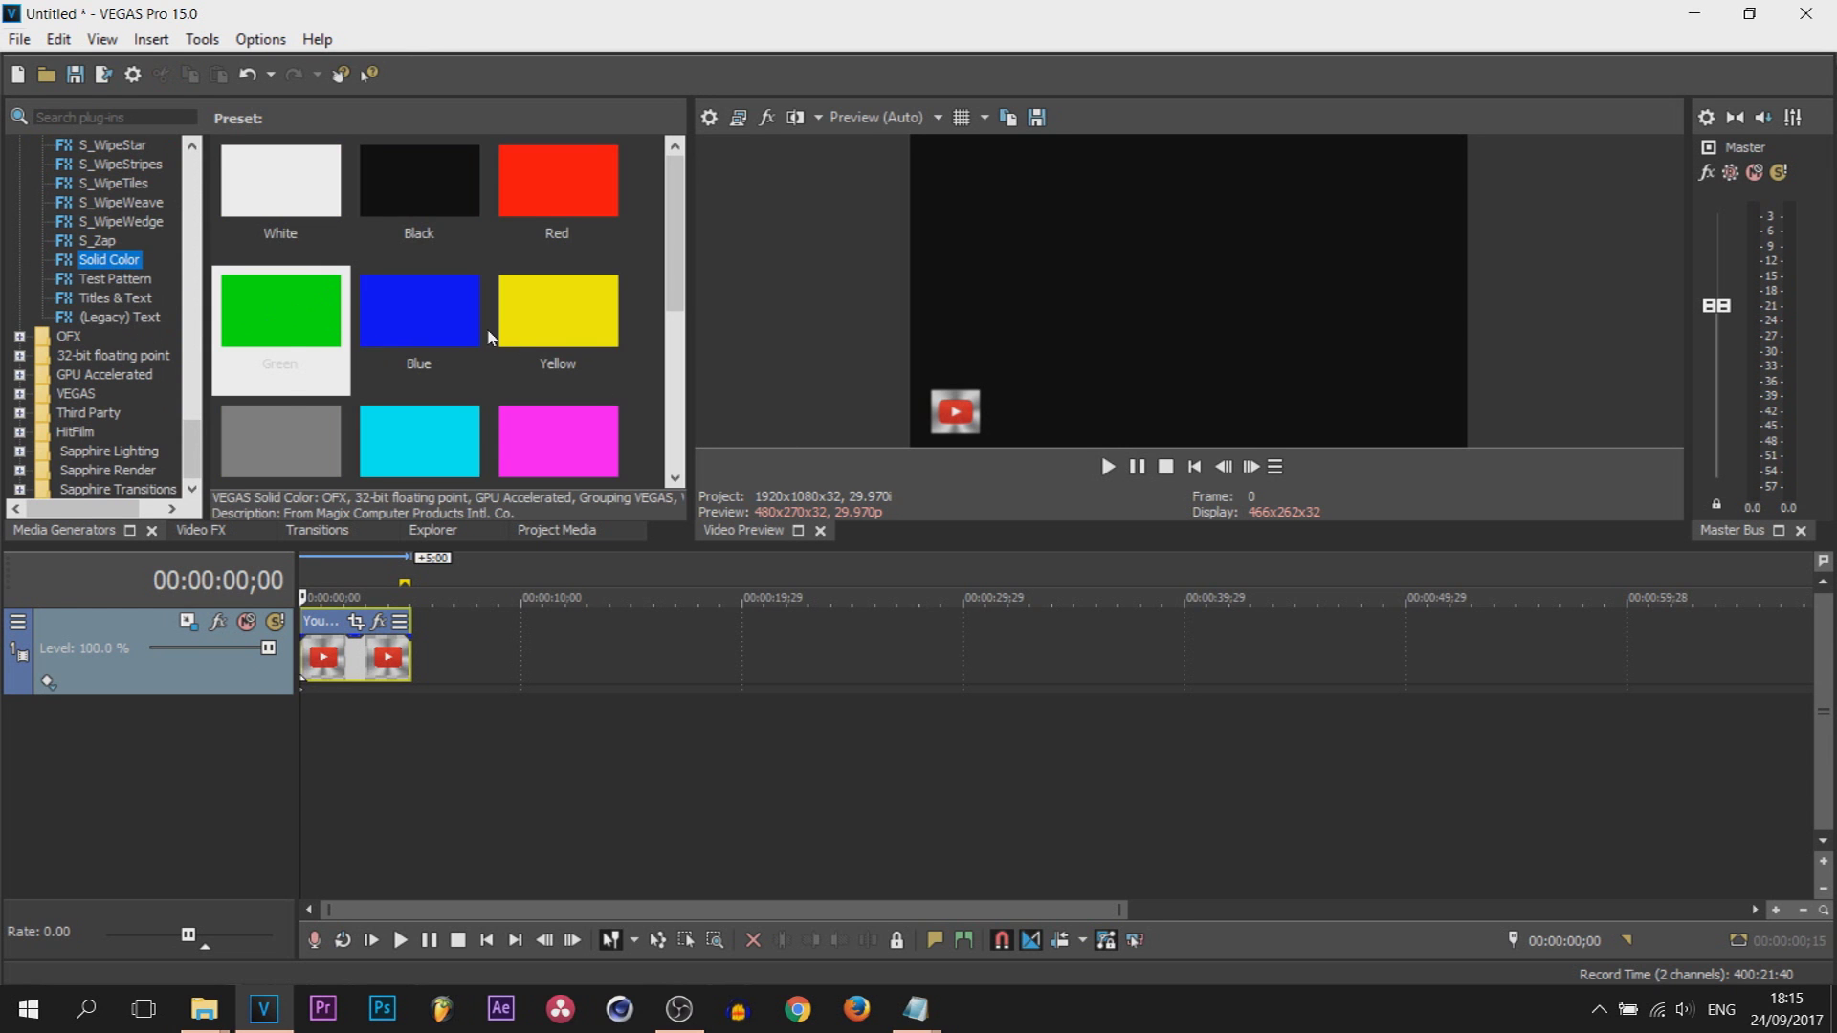
left_click_drag(260, 192, 297, 734)
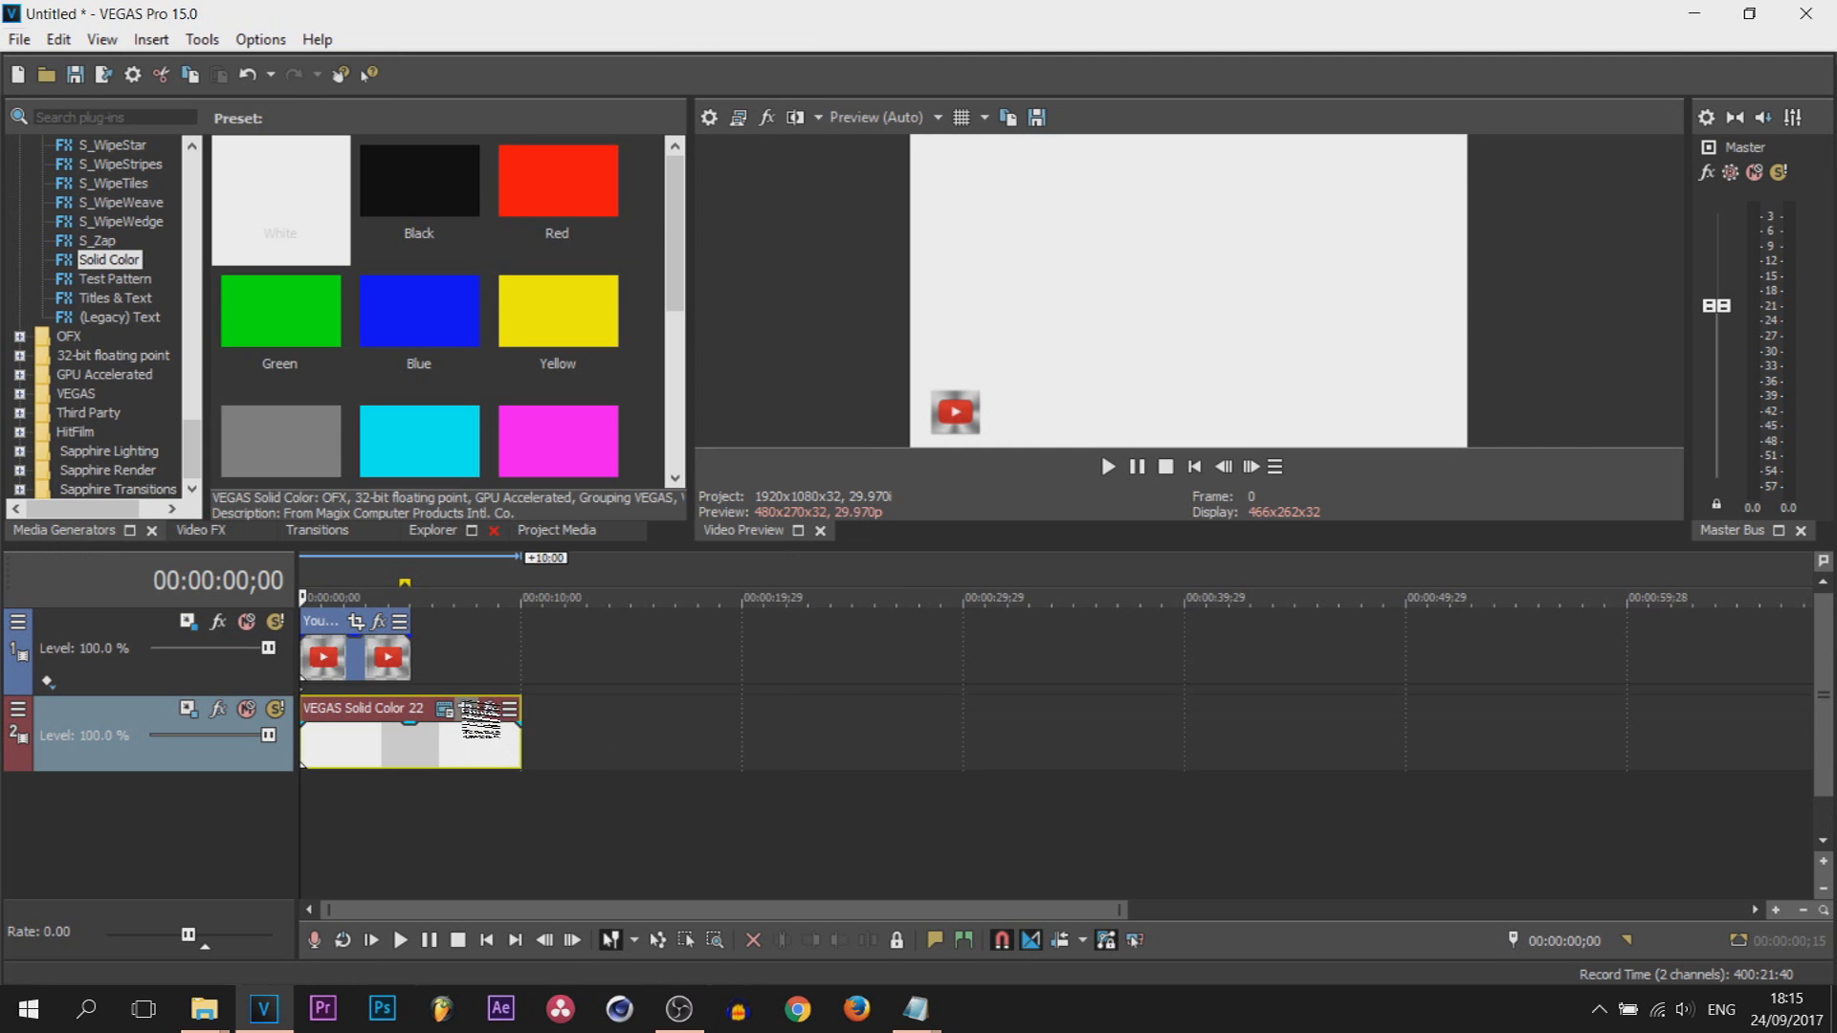
left_click(469, 709)
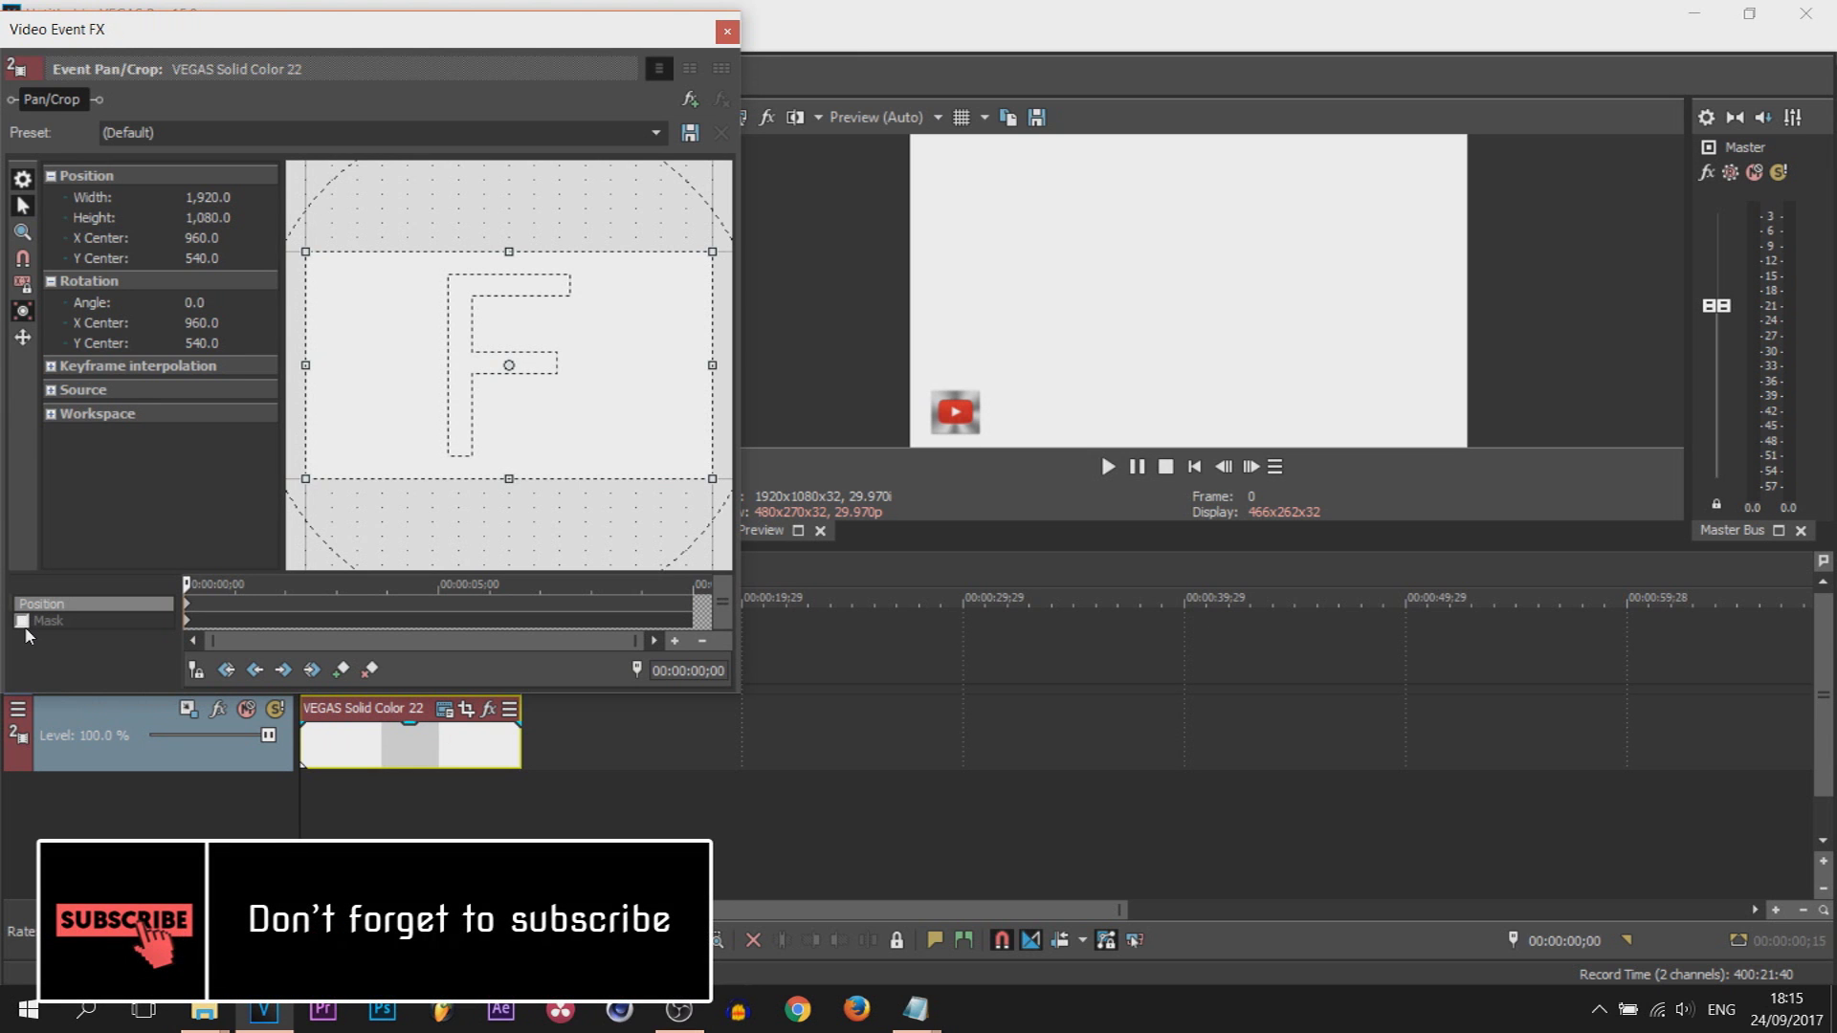
- Enable Mask and draw a rectangle mask making a thin white bar stretching right of the icon
left_click(26, 626)
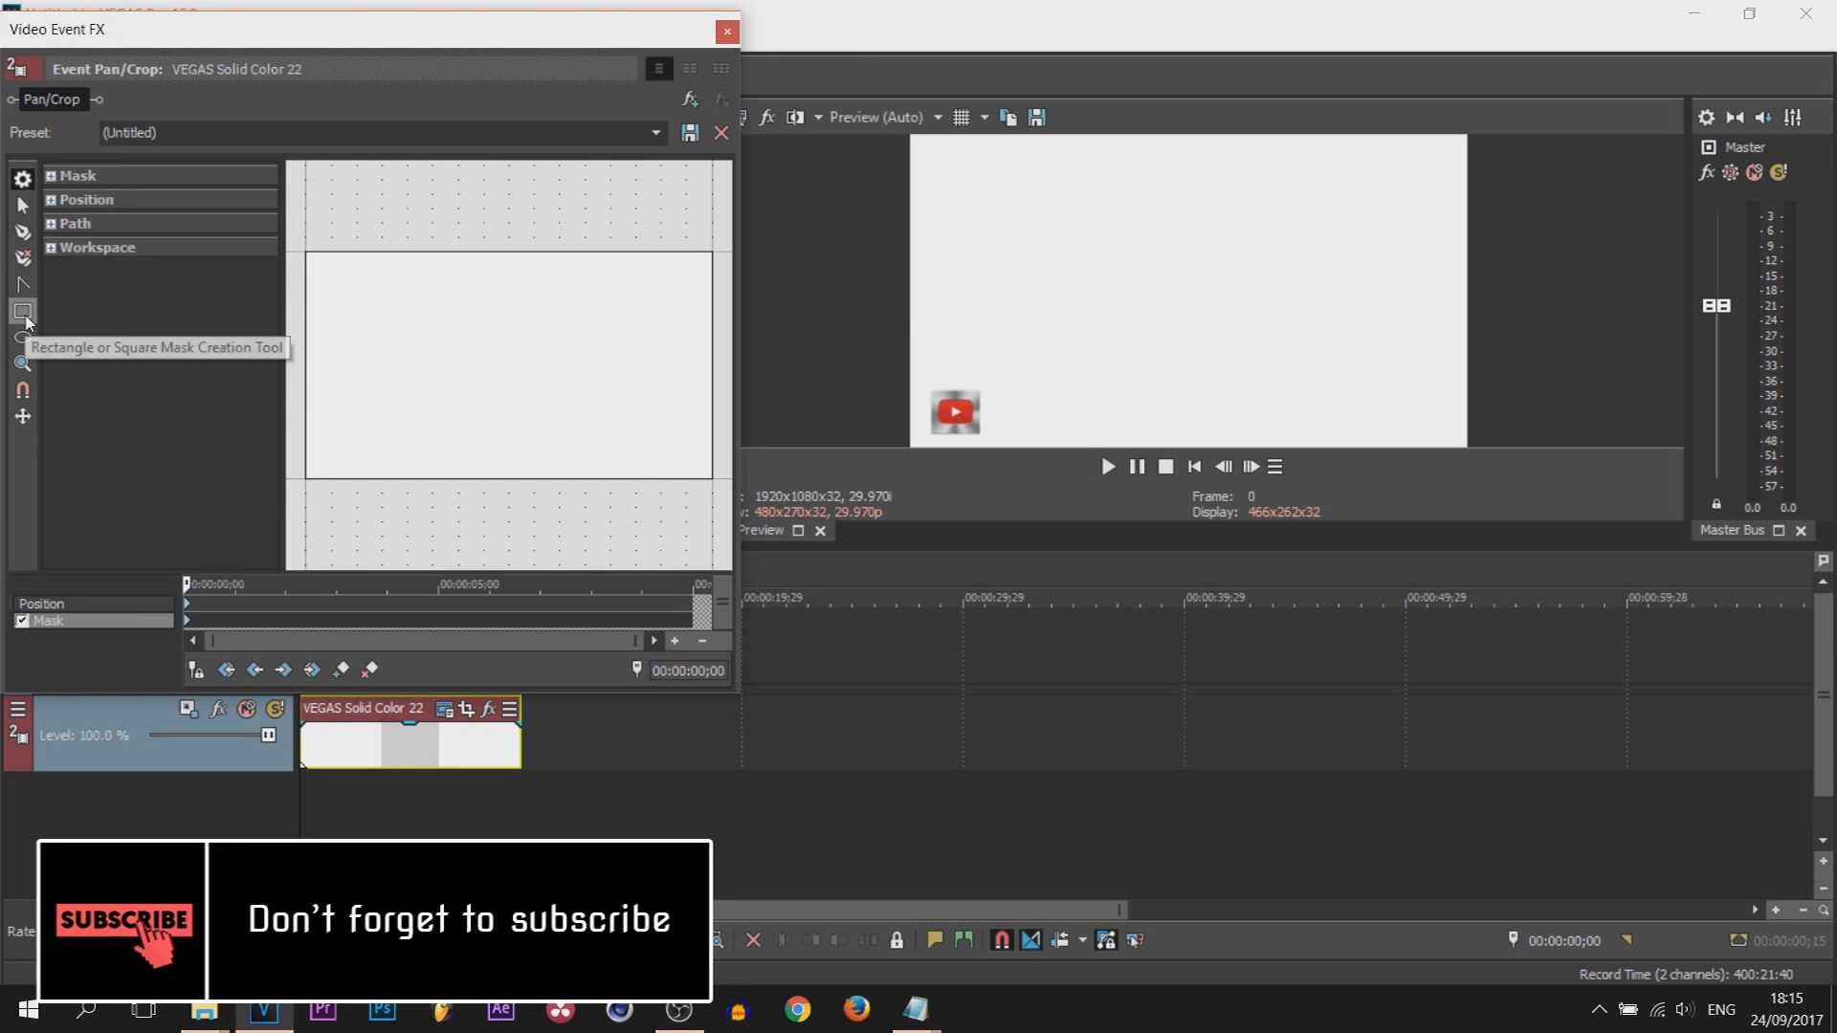
left_click_drag(320, 364, 517, 390)
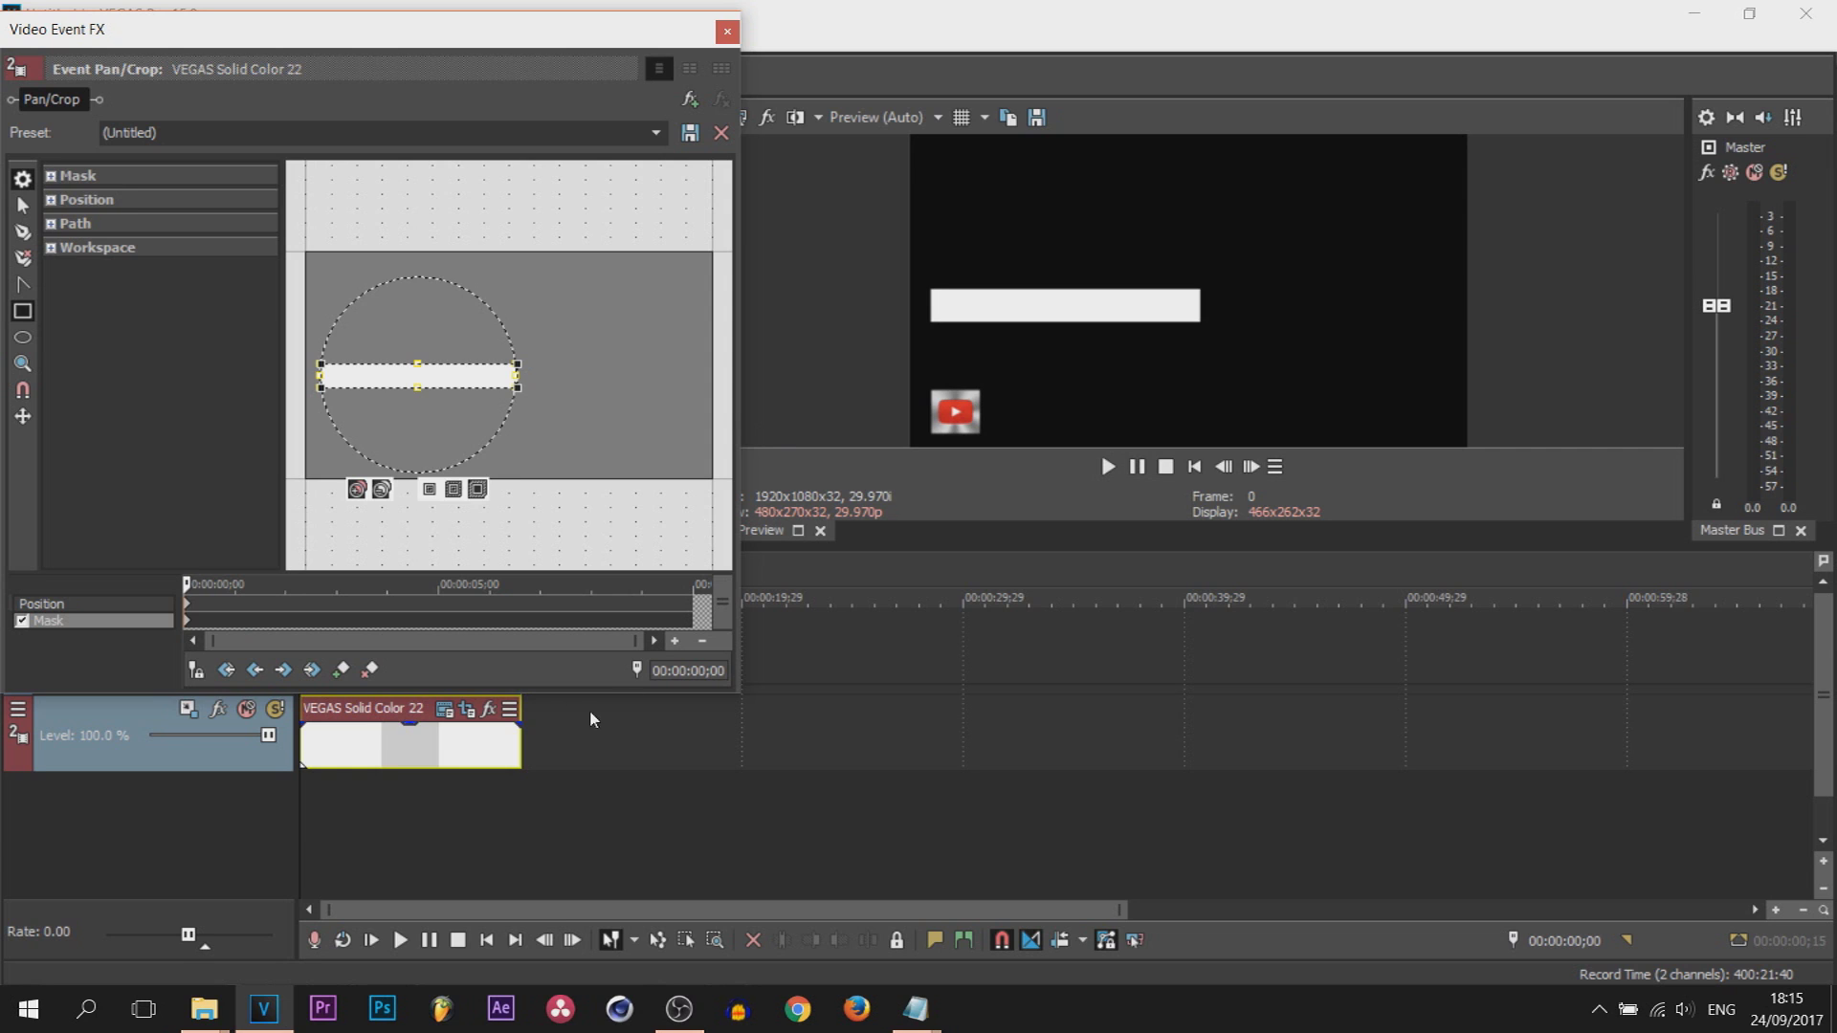
left_click_drag(418, 375, 416, 448)
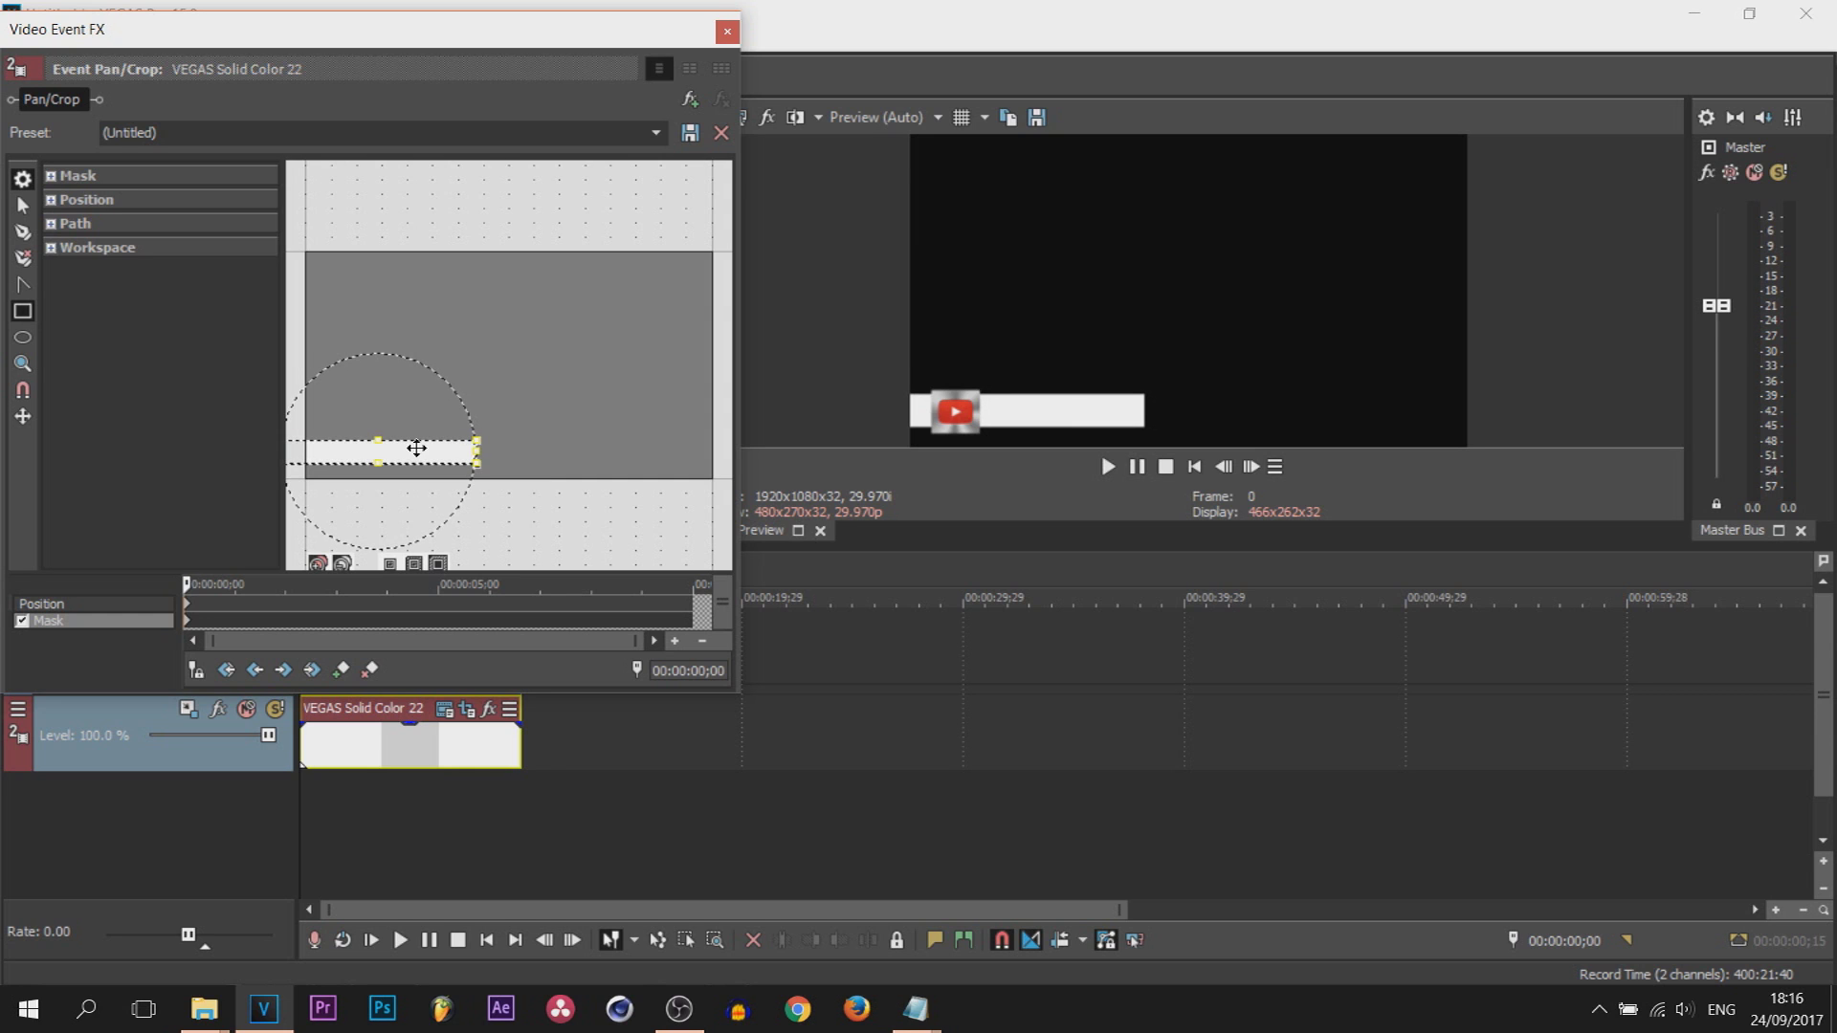
key("Down")
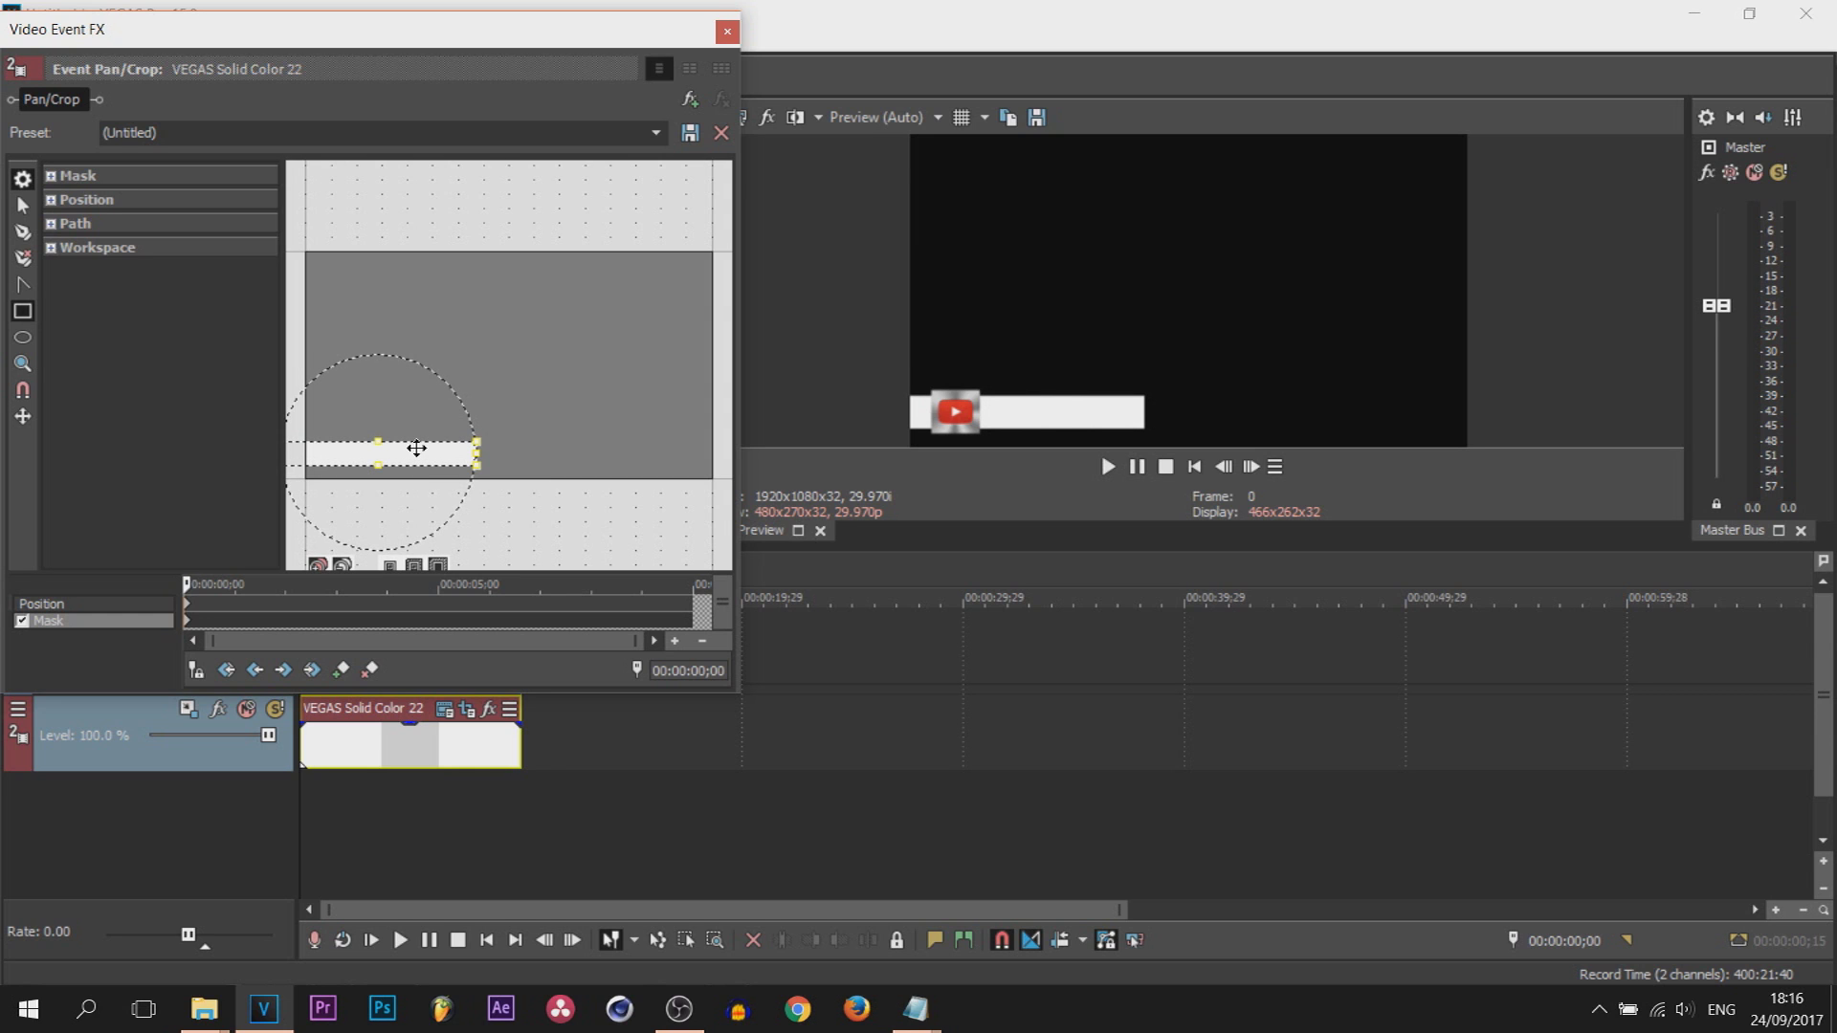
scroll(369, 475, "up", 2)
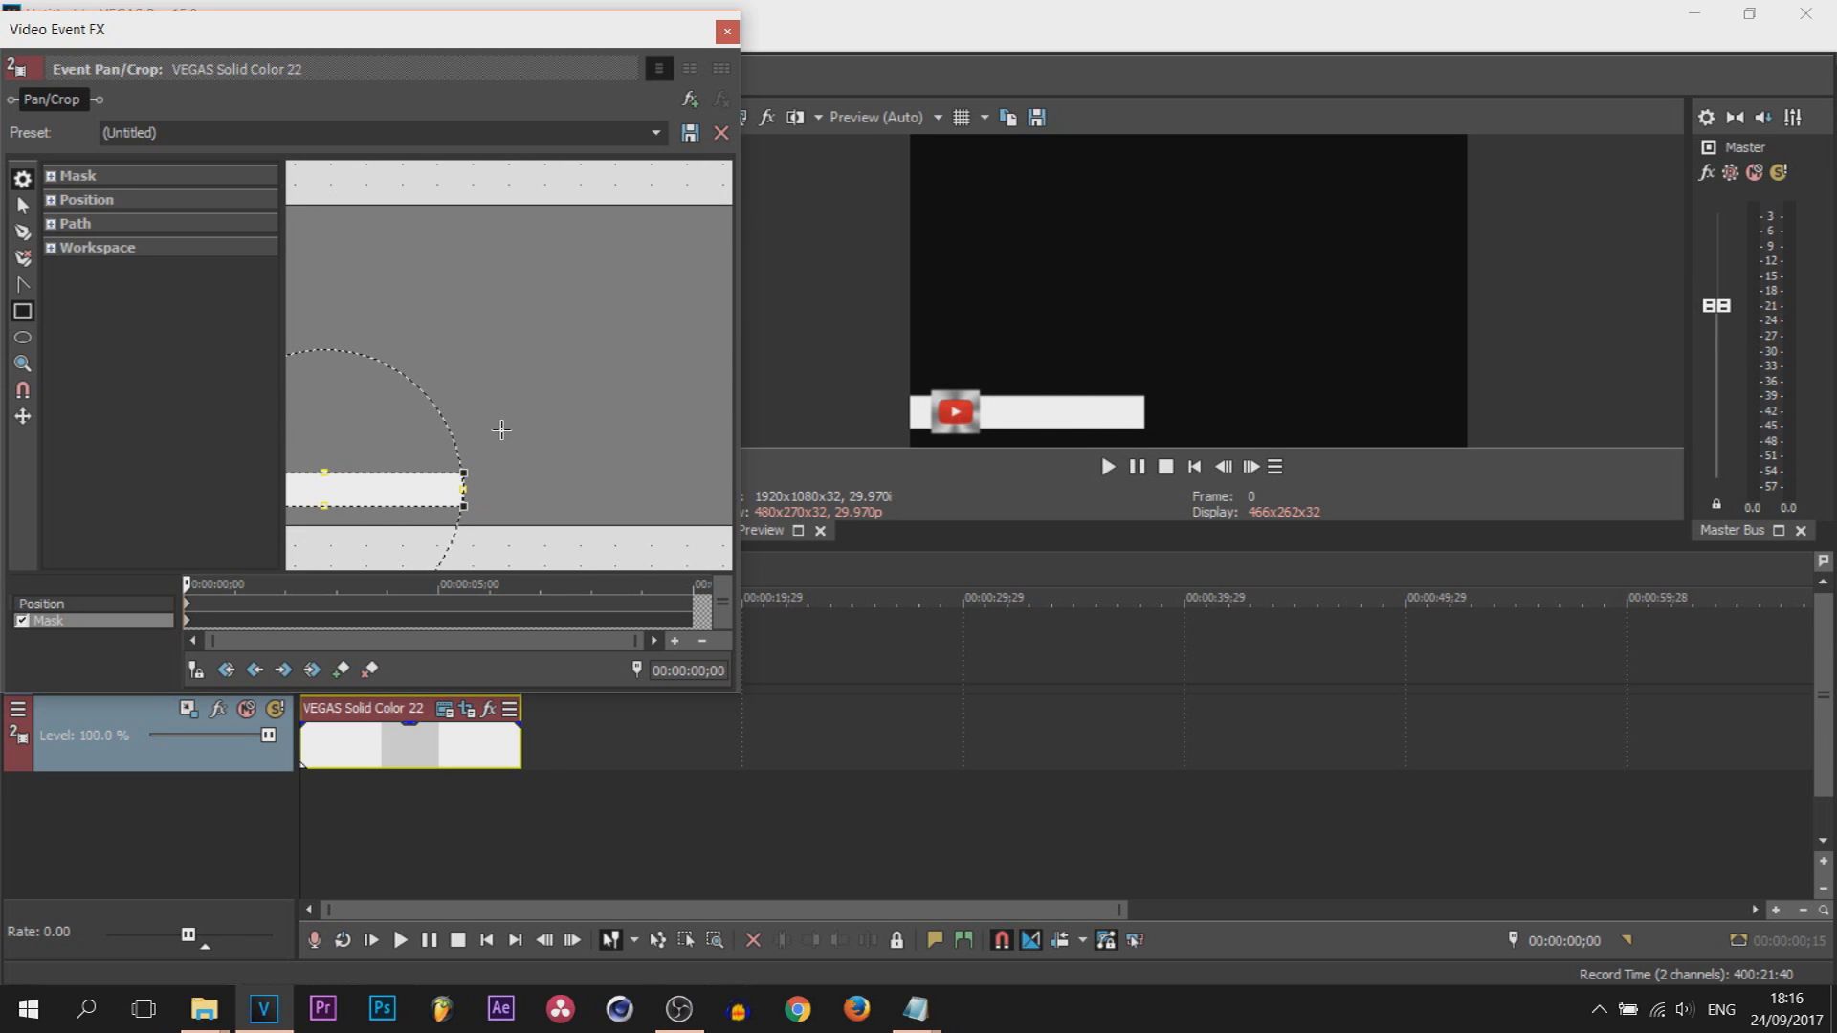
key("ctrl+Left")
left_click(464, 489)
left_click_drag(525, 492, 563, 490)
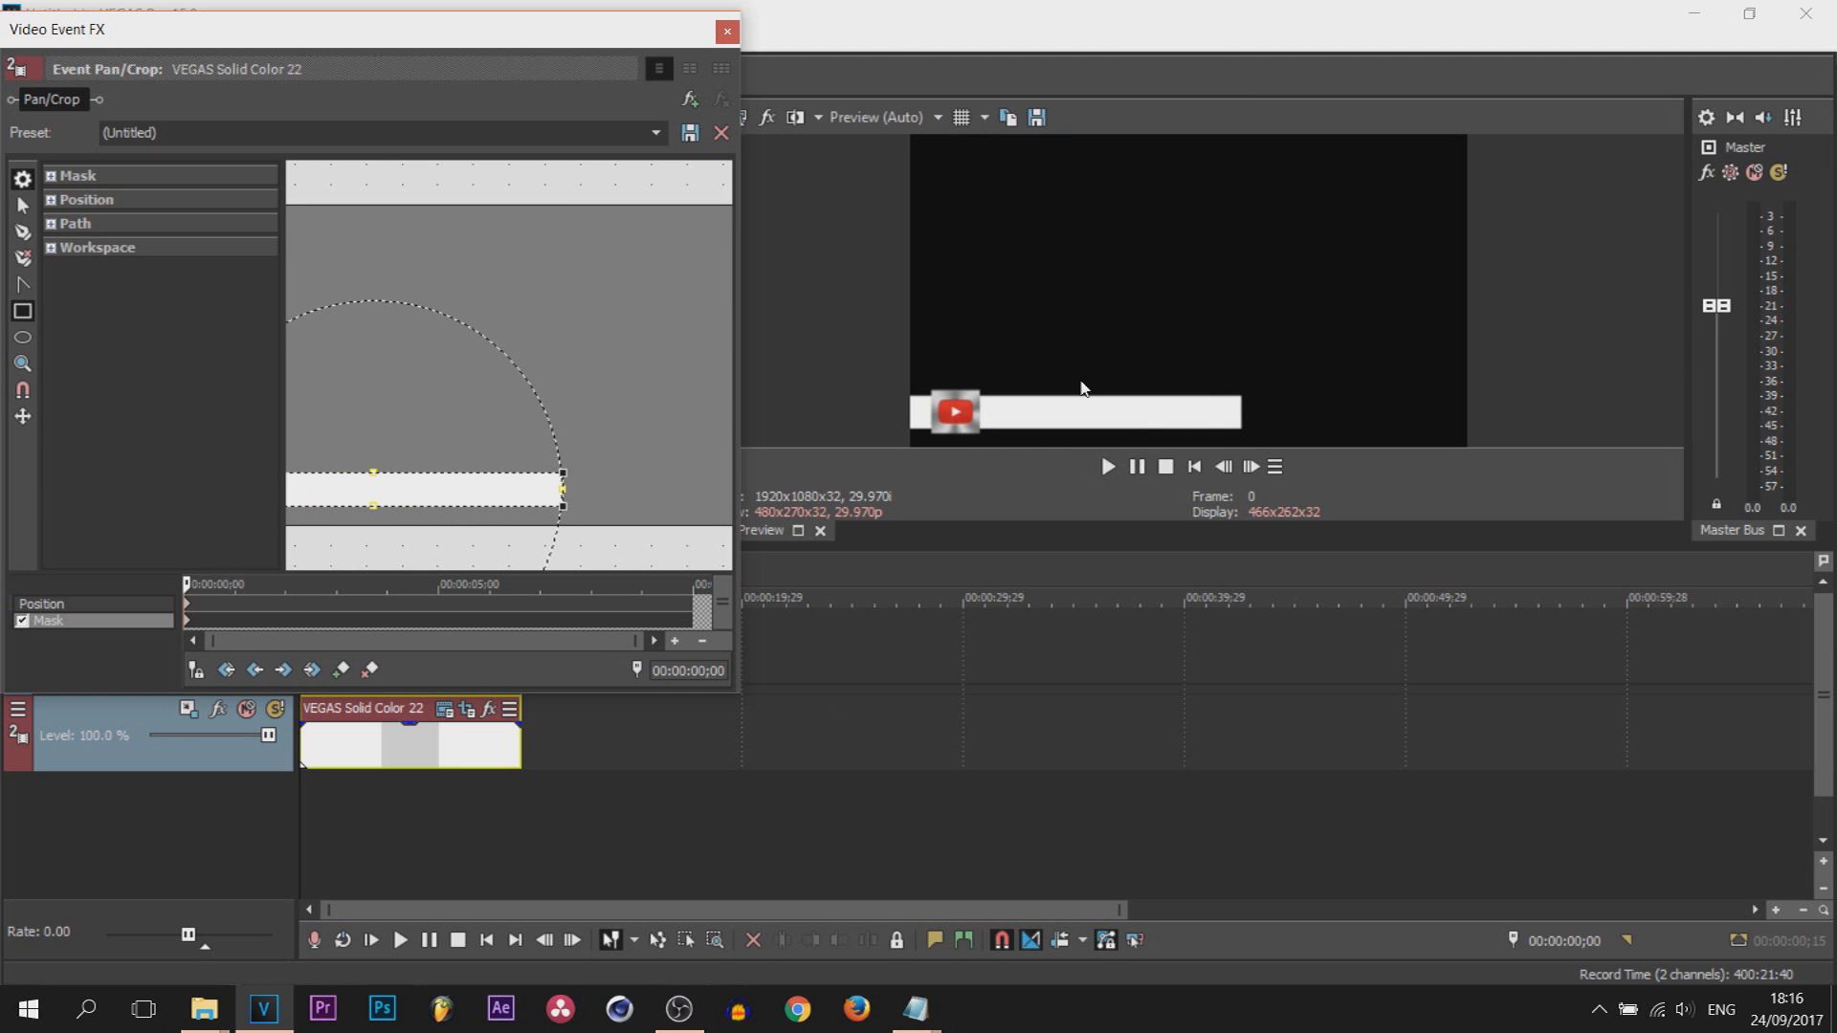
left_click(726, 34)
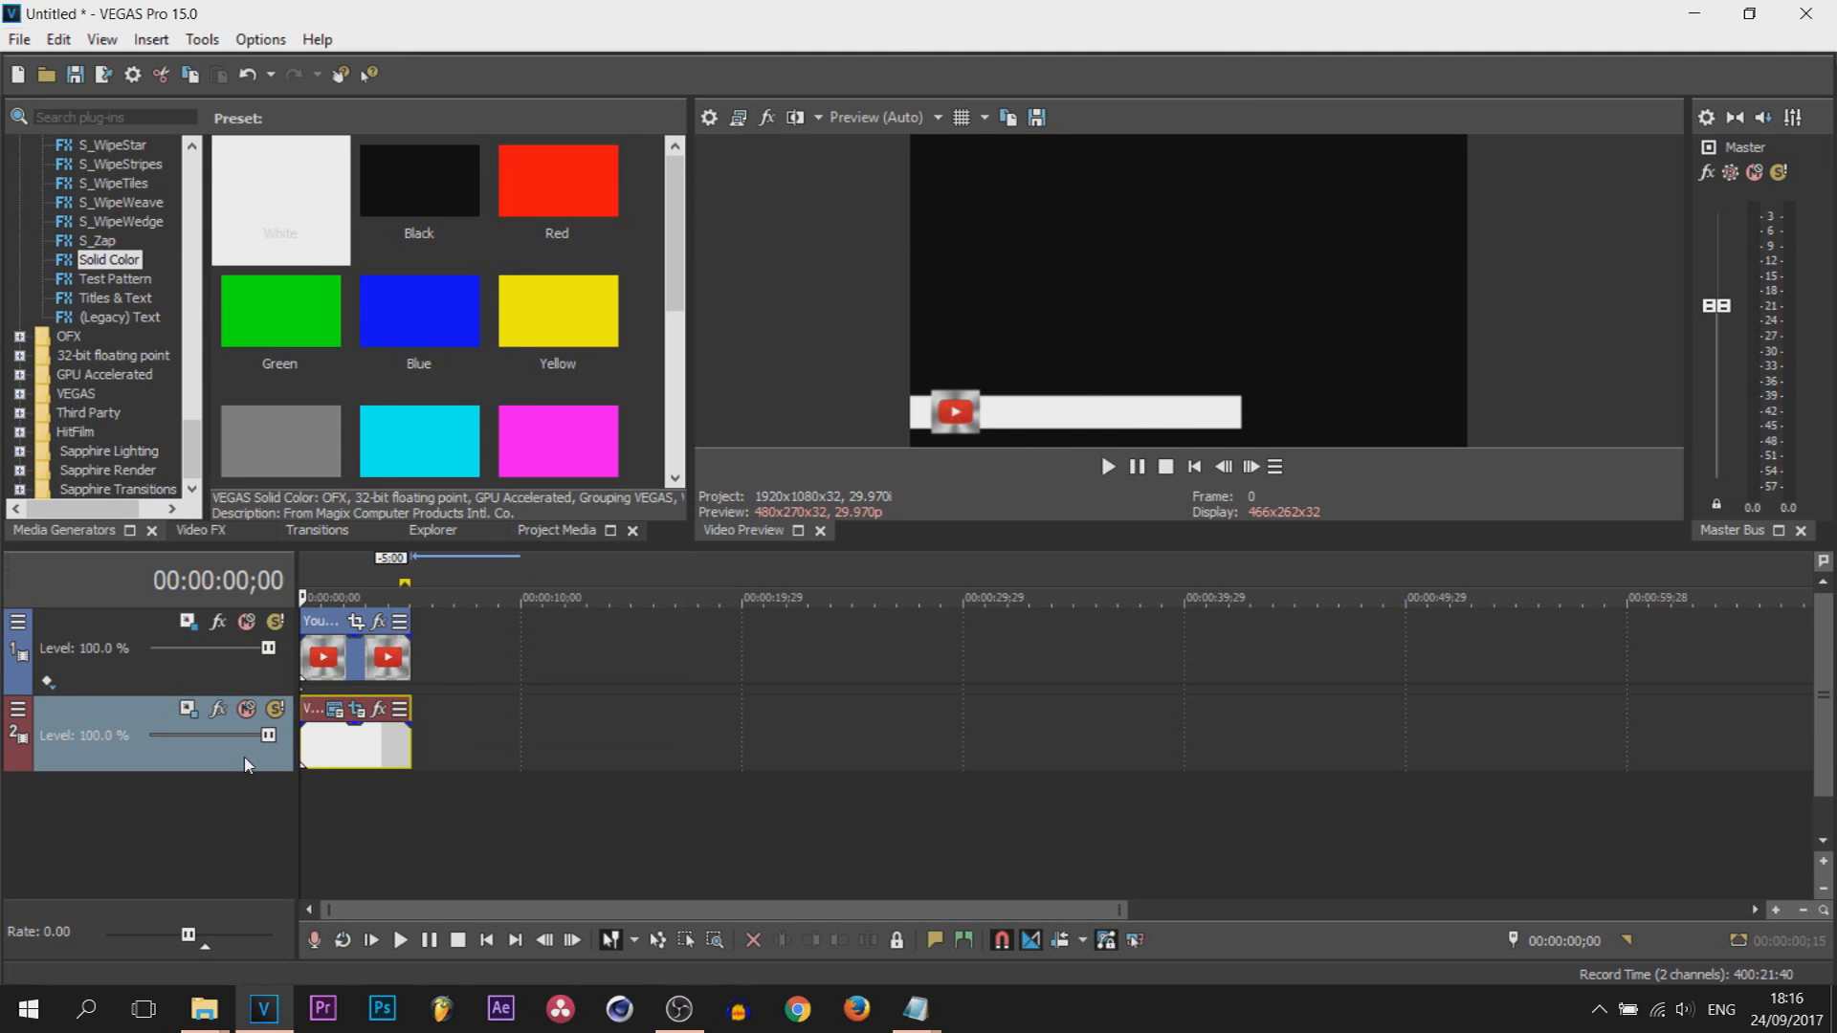
- Insert a new video track and place the Legacy Text default text on it at 00:00:02;06
right_click(244, 756)
left_click(316, 428)
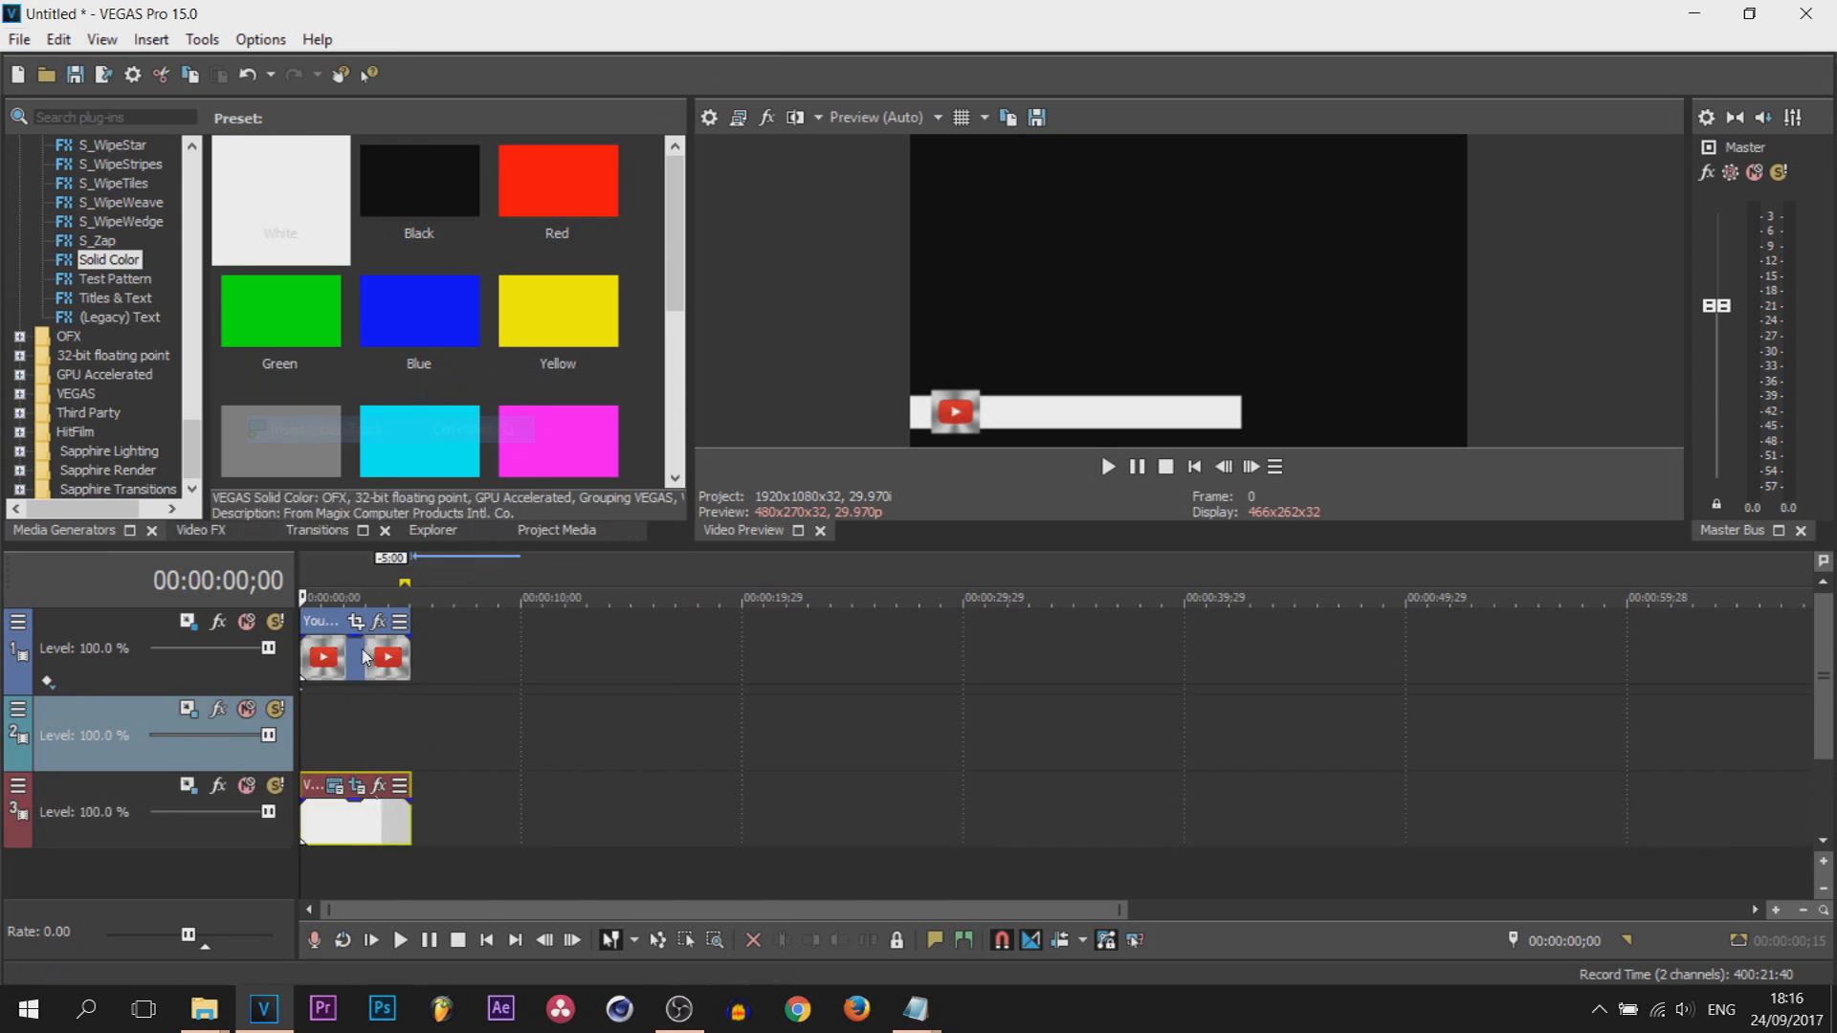
left_click(348, 731)
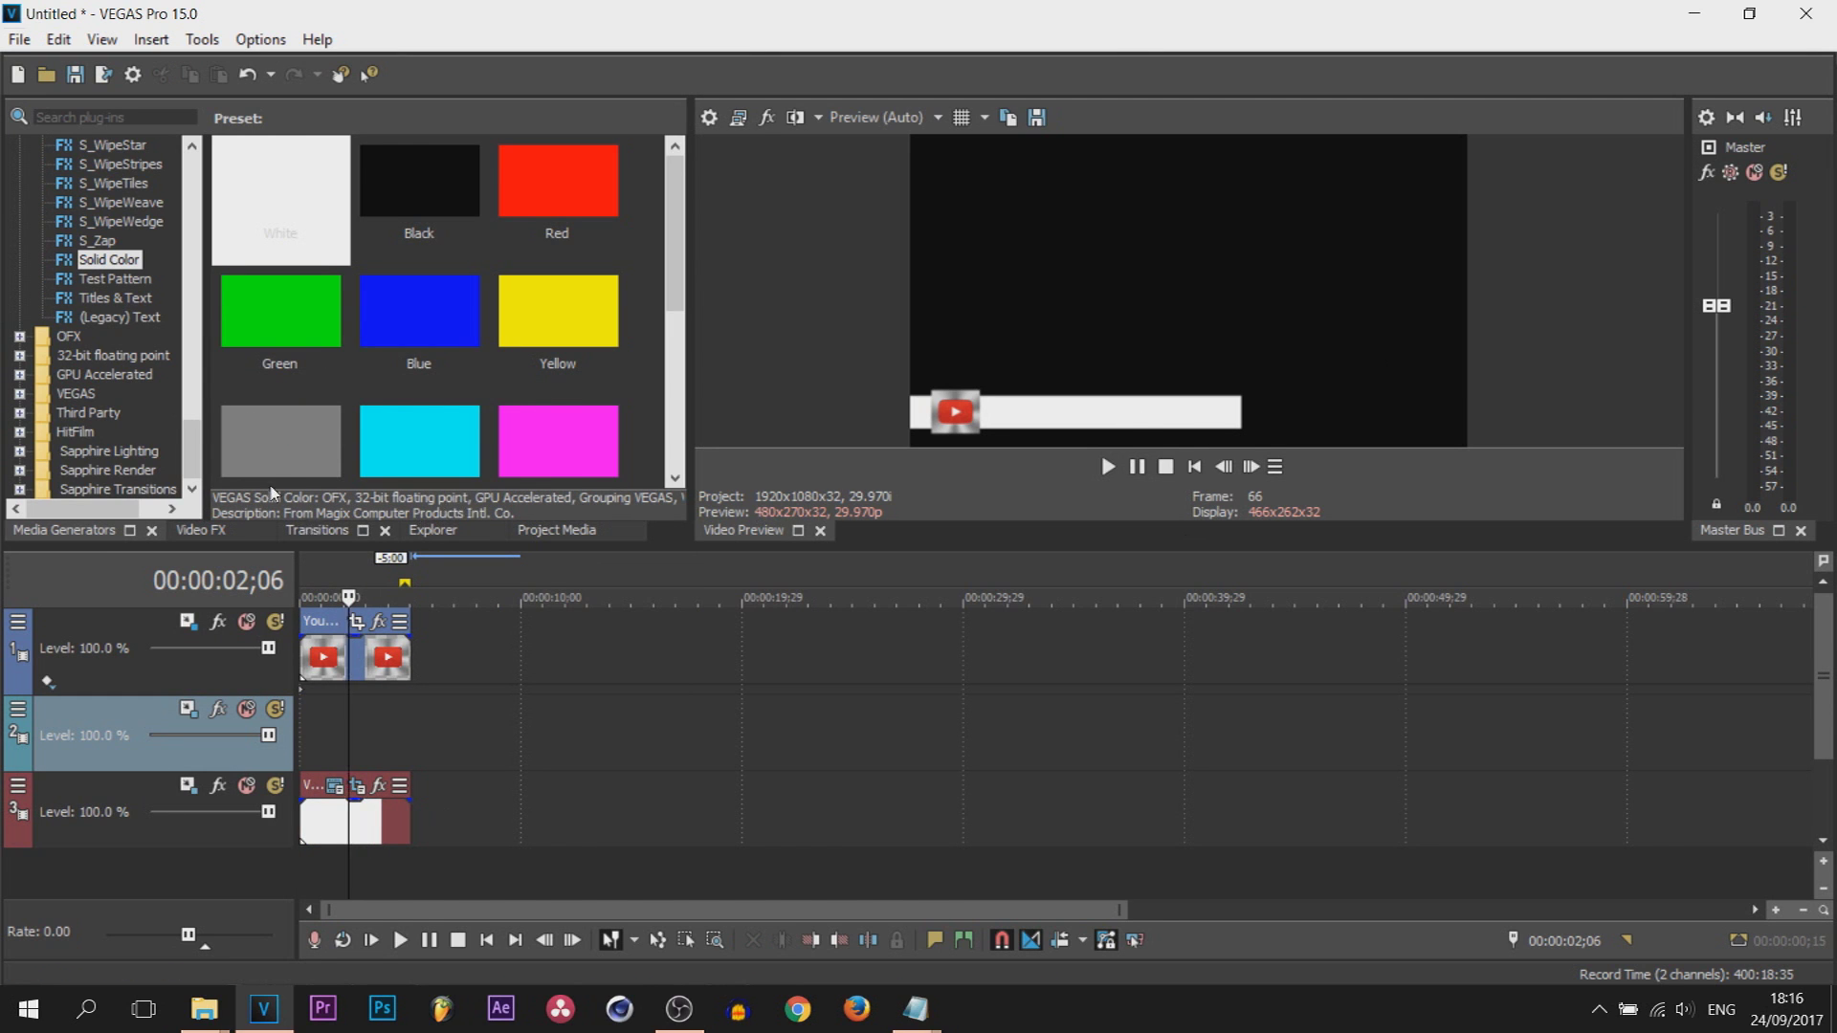
left_click(130, 318)
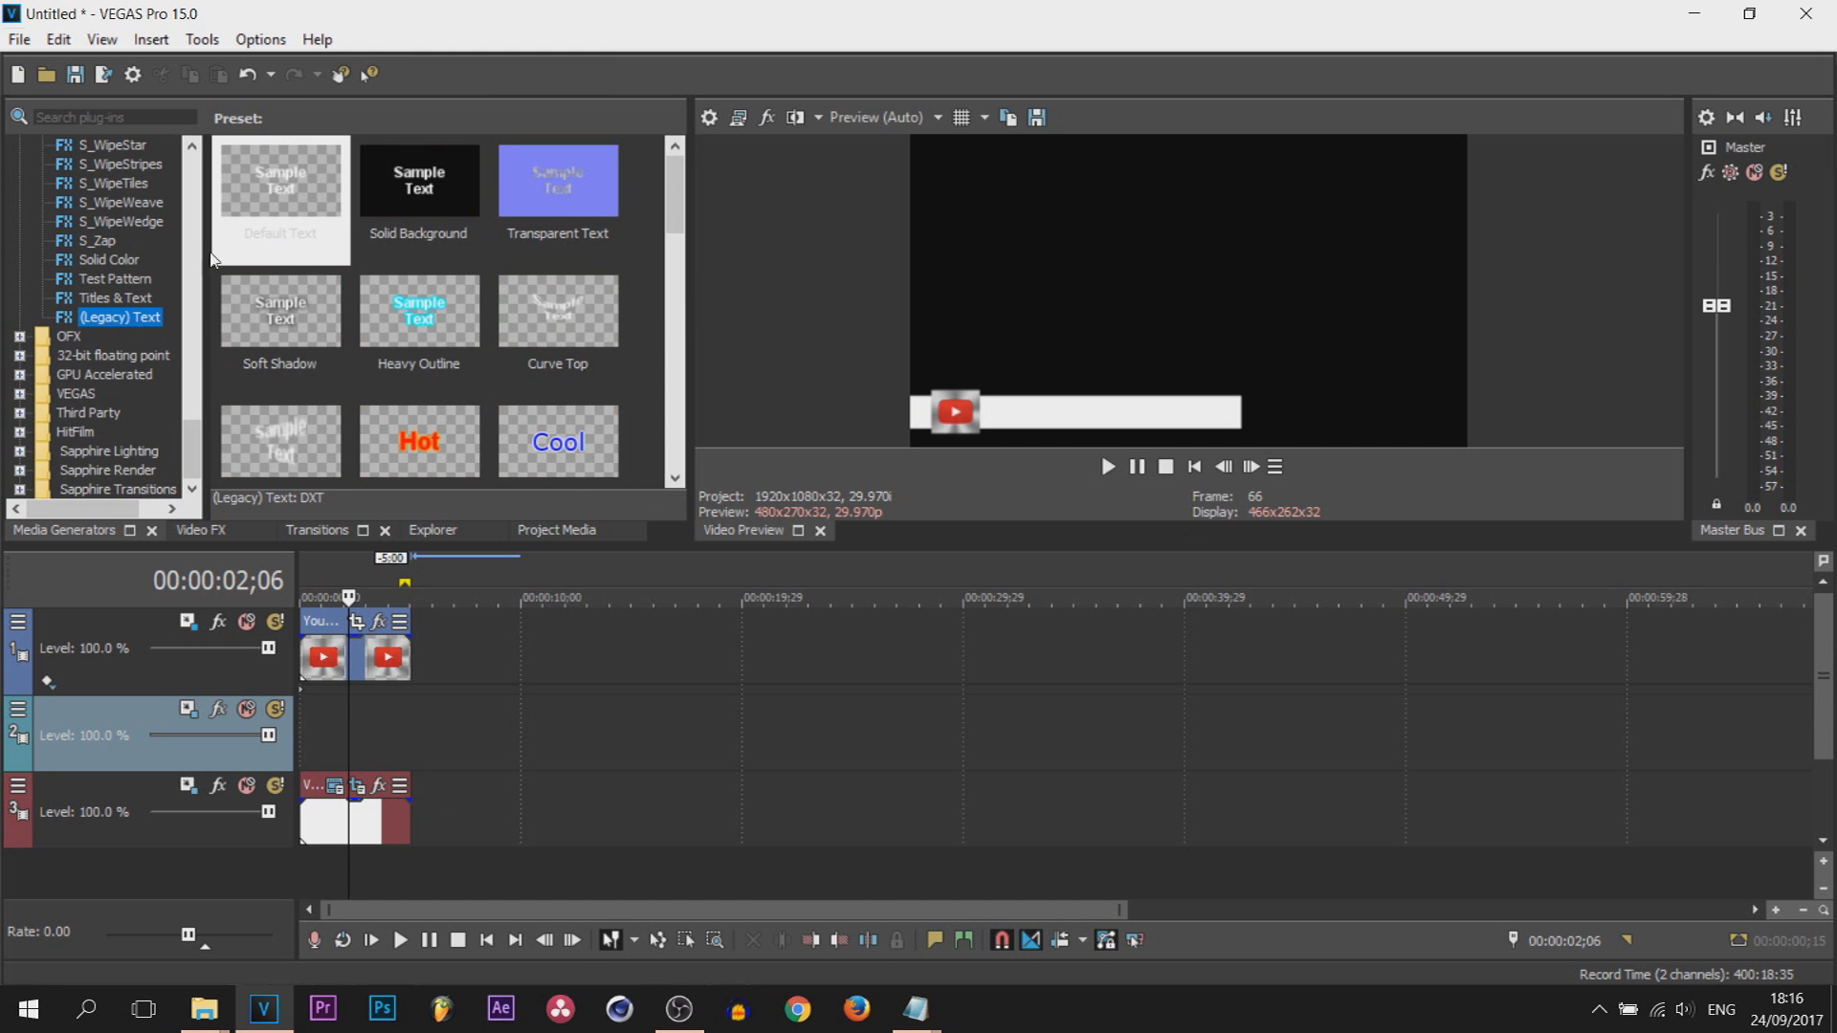
left_click_drag(283, 178, 321, 756)
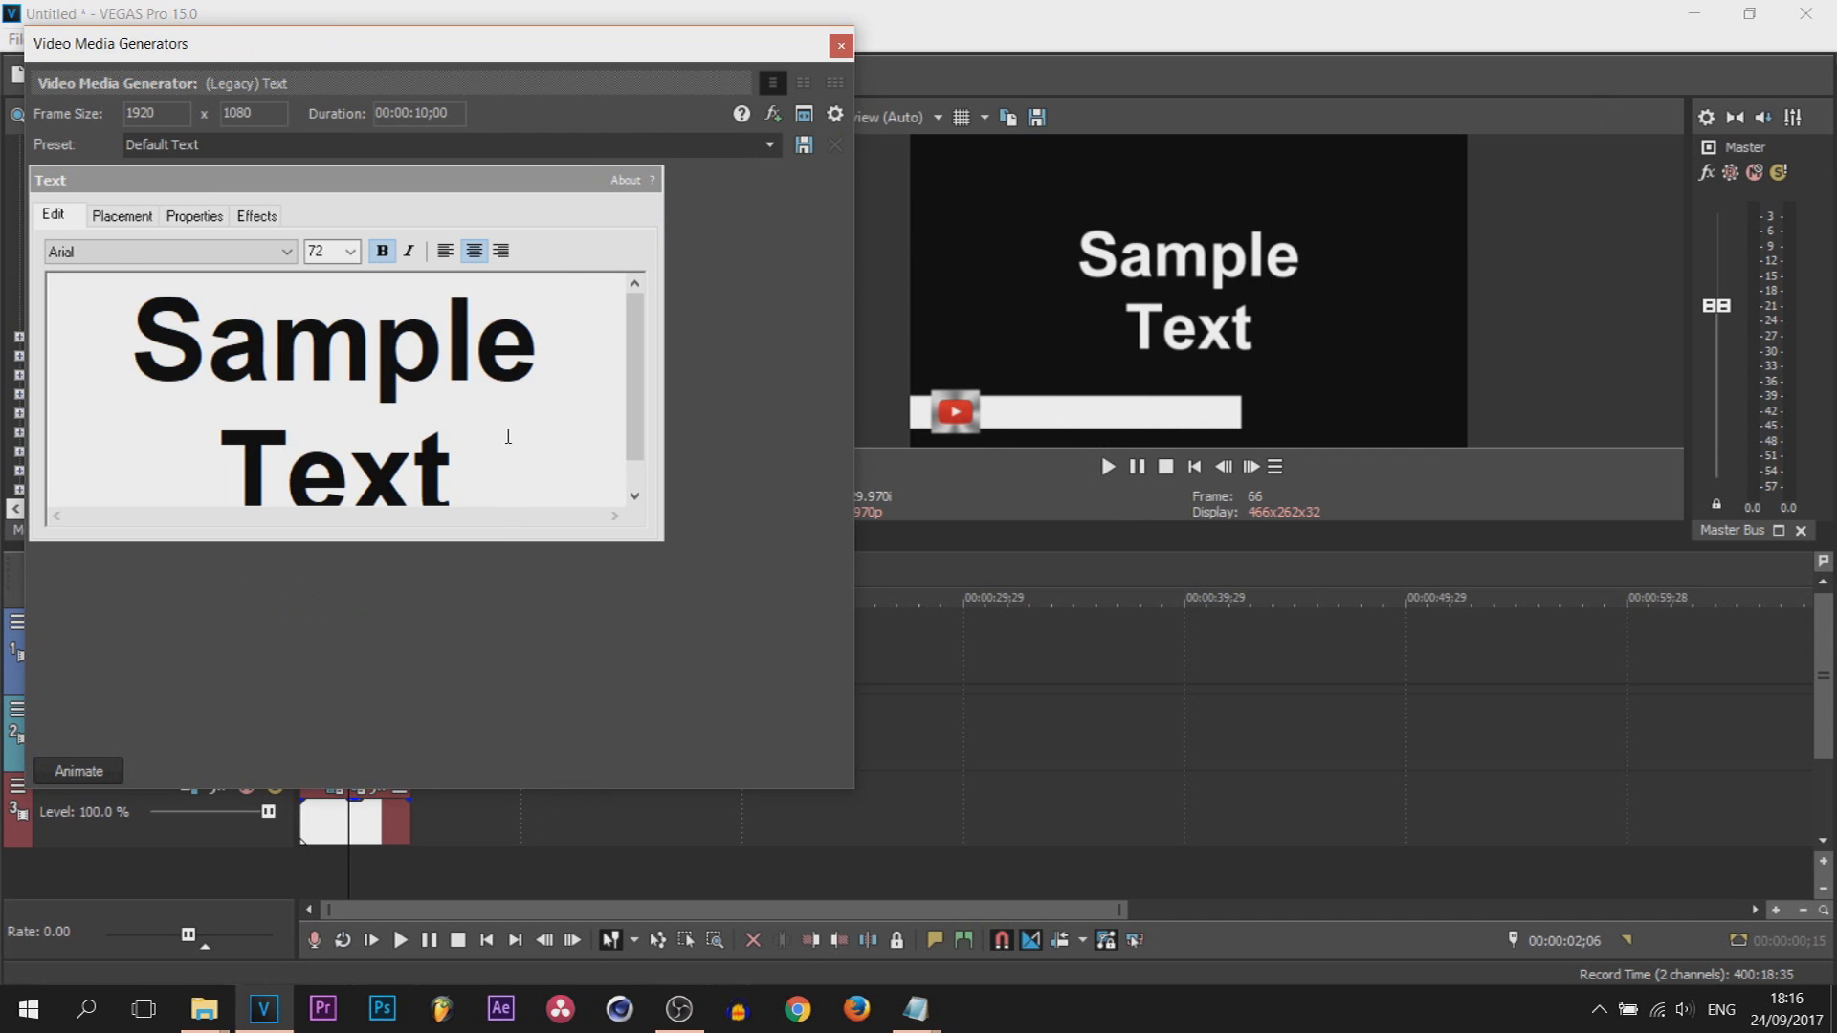
- Replace the sample text with the channel name and set its font size to 25
key("ctrl+a")
type("CasualSA")
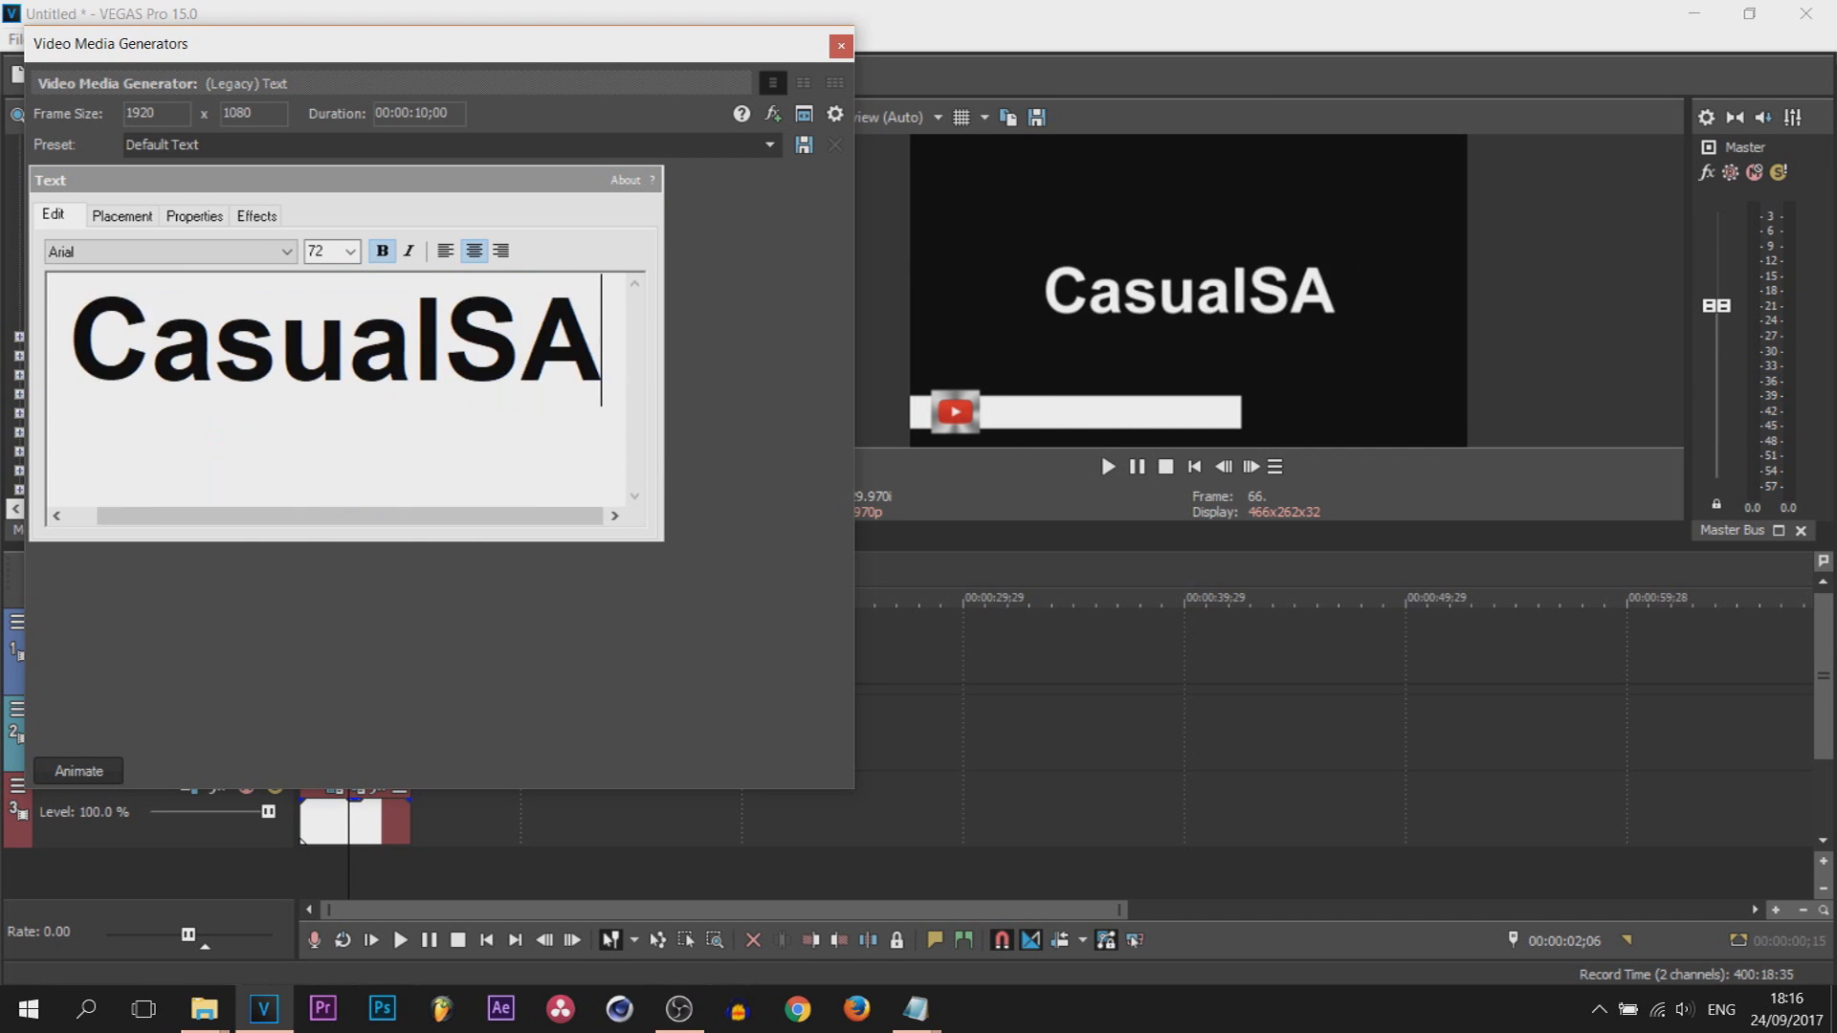
type("VAGE")
key("BackSpace")
key("BackSpace")
key("BackSpace")
key("BackSpace")
key("BackSpace")
key("BackSpace")
type("Savge")
key("ctrl+a")
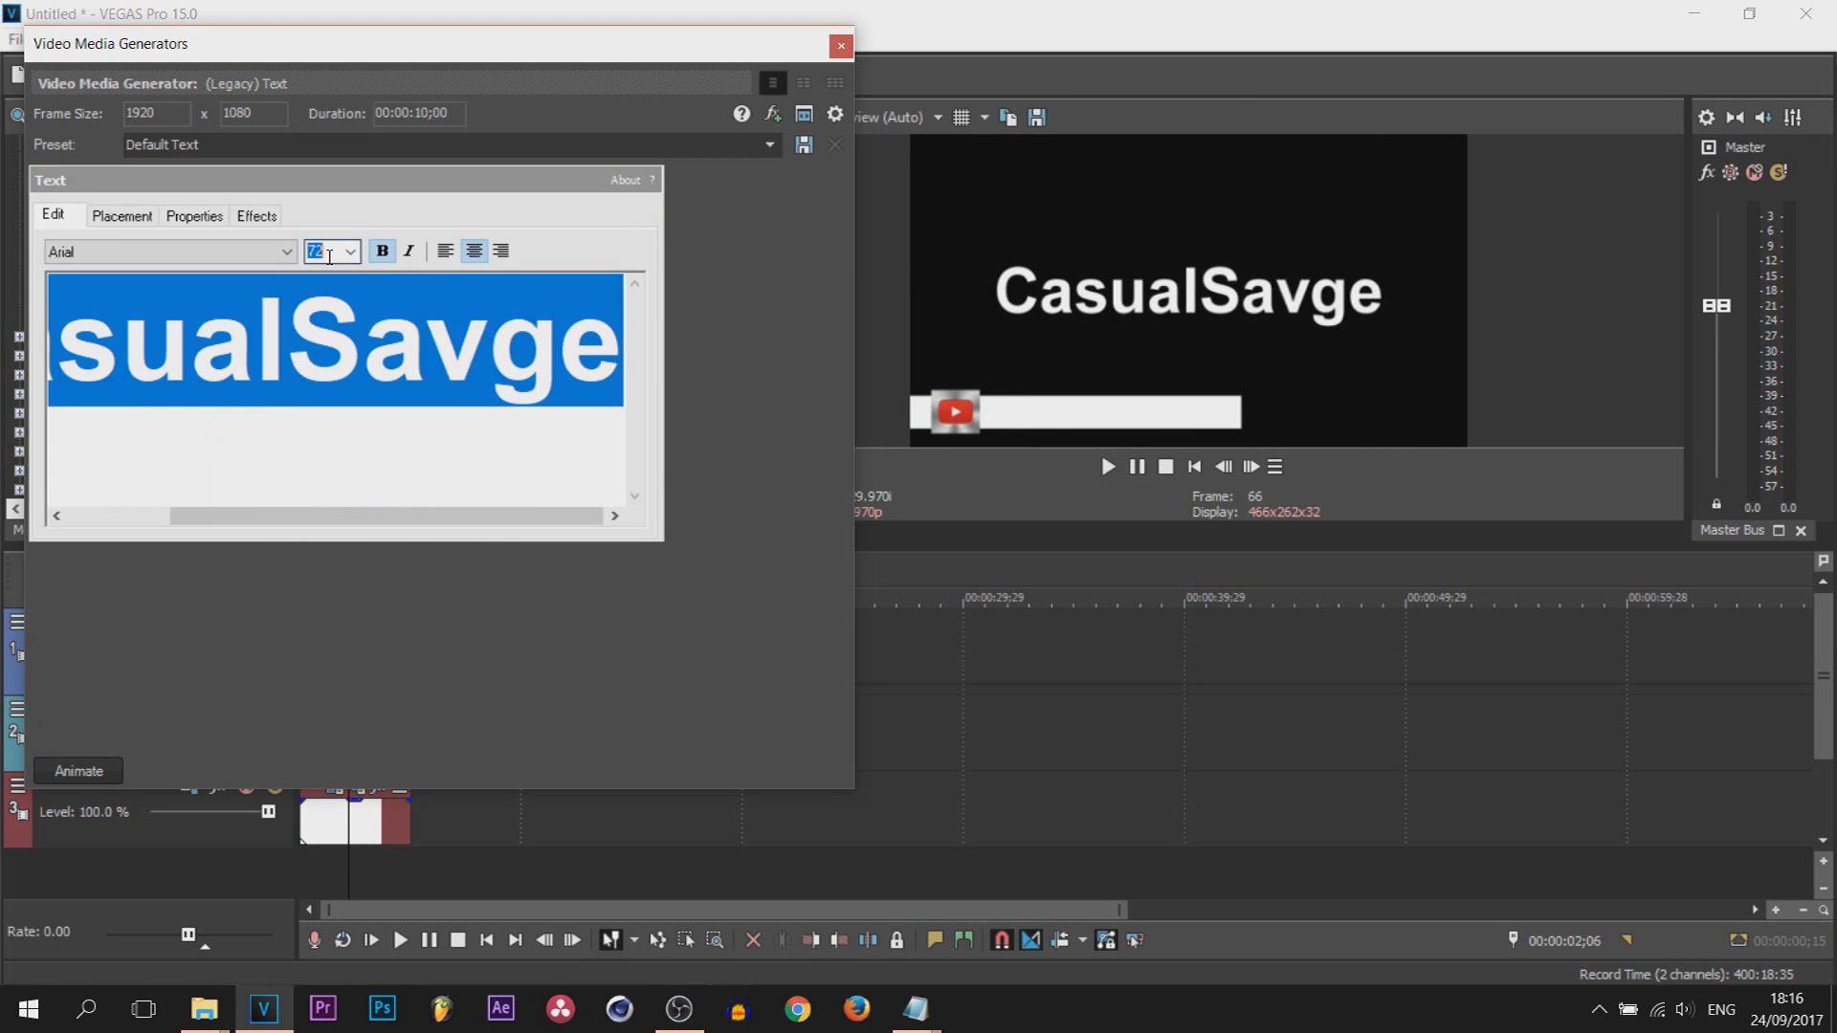
type("25")
key("Return")
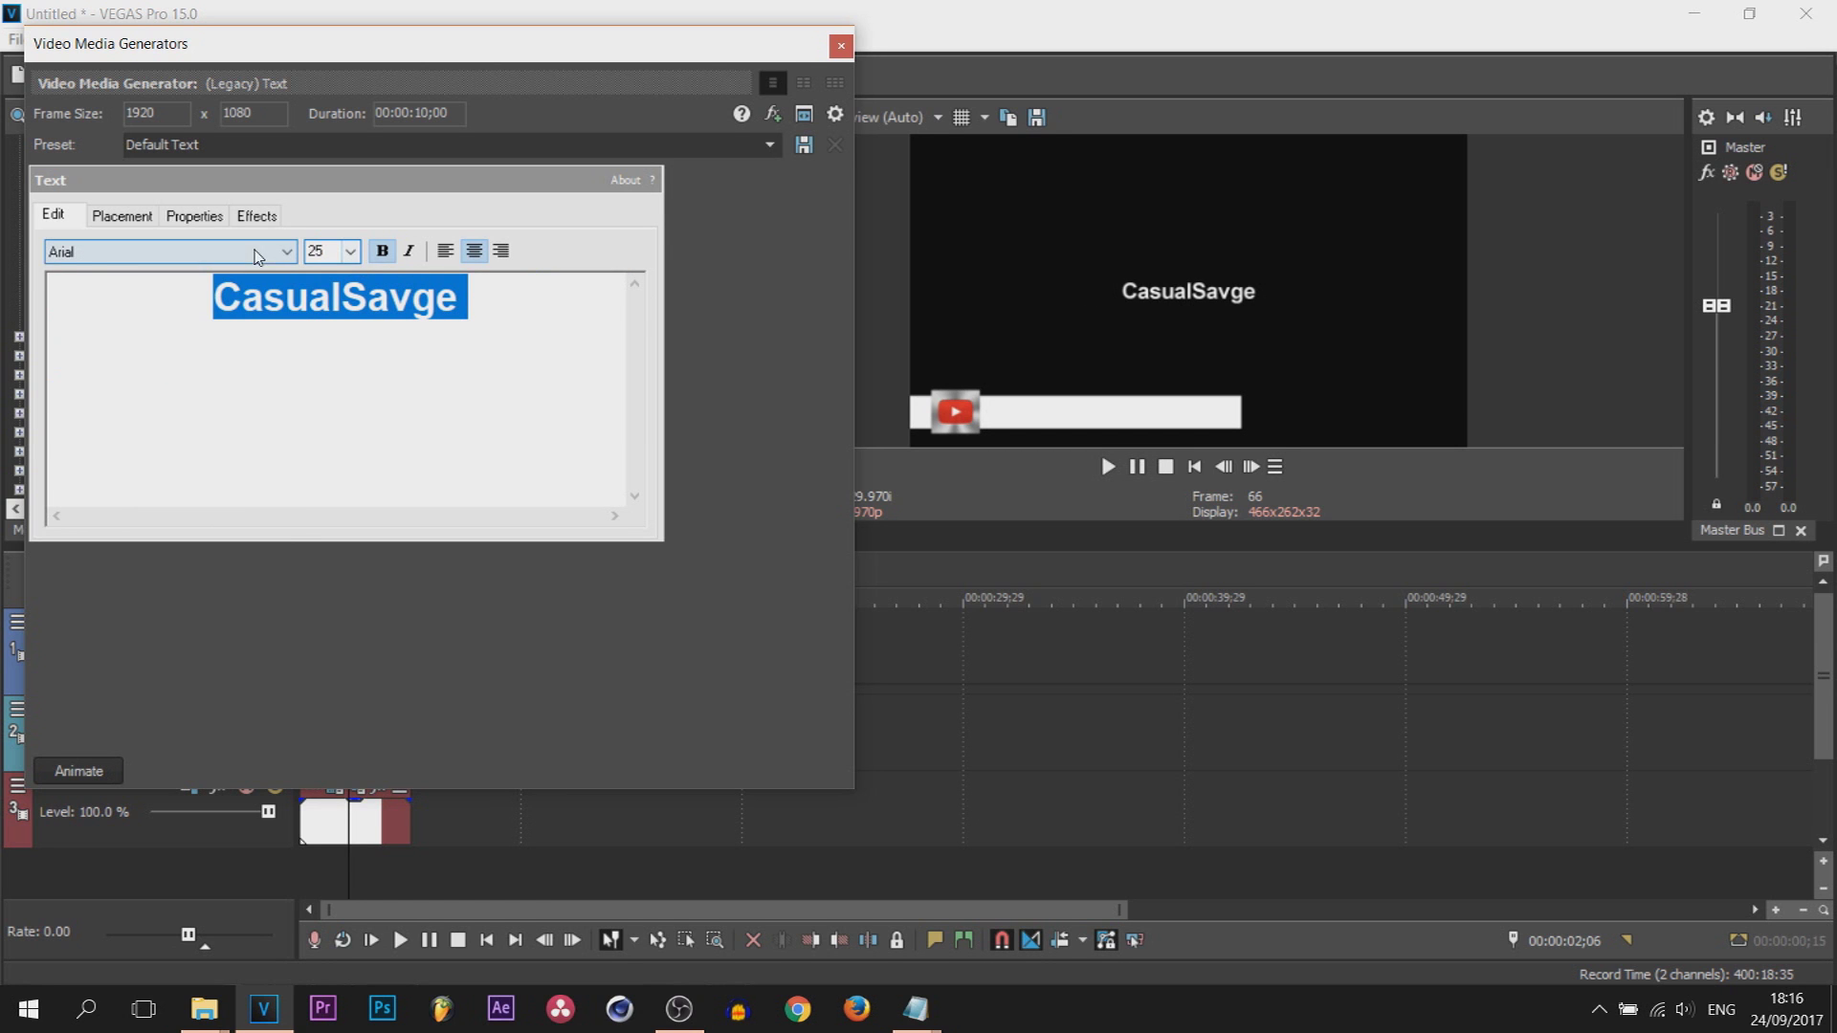
- Change the title font to Couture and its text colour to black
left_click(258, 252)
scroll(162, 490, "down", 2)
scroll(161, 490, "down", 12)
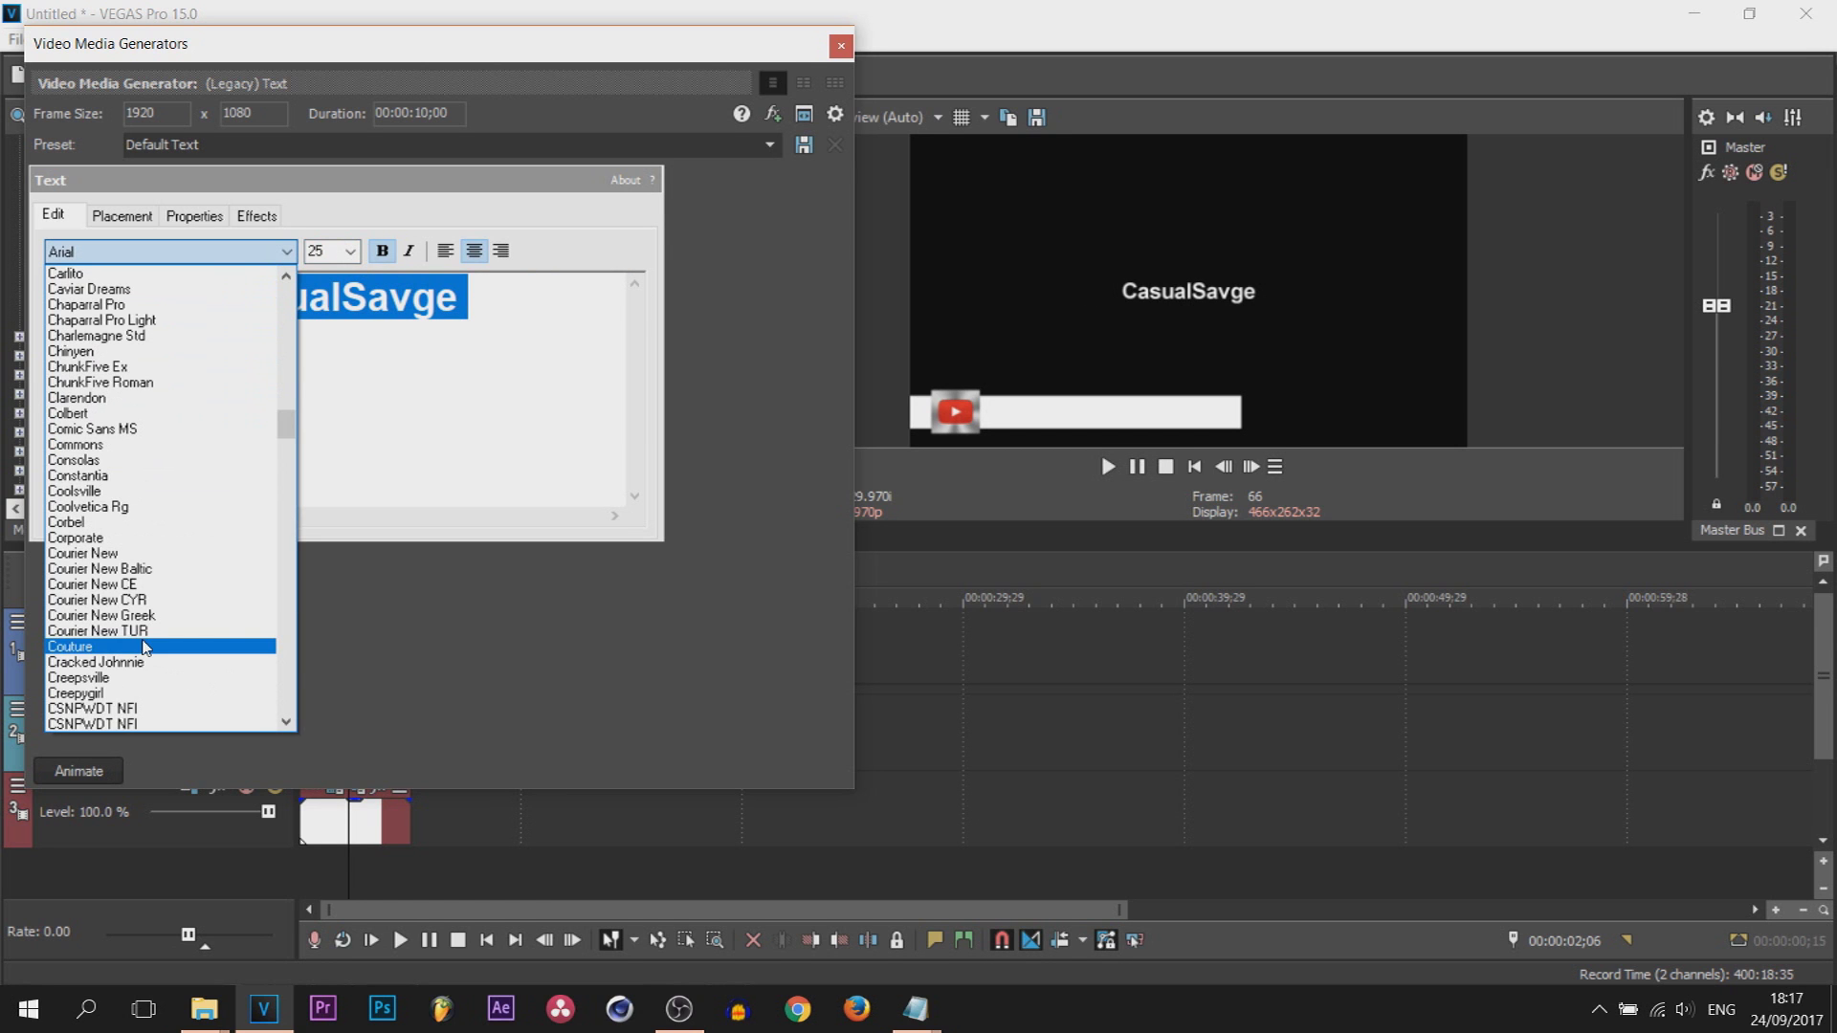
left_click(146, 648)
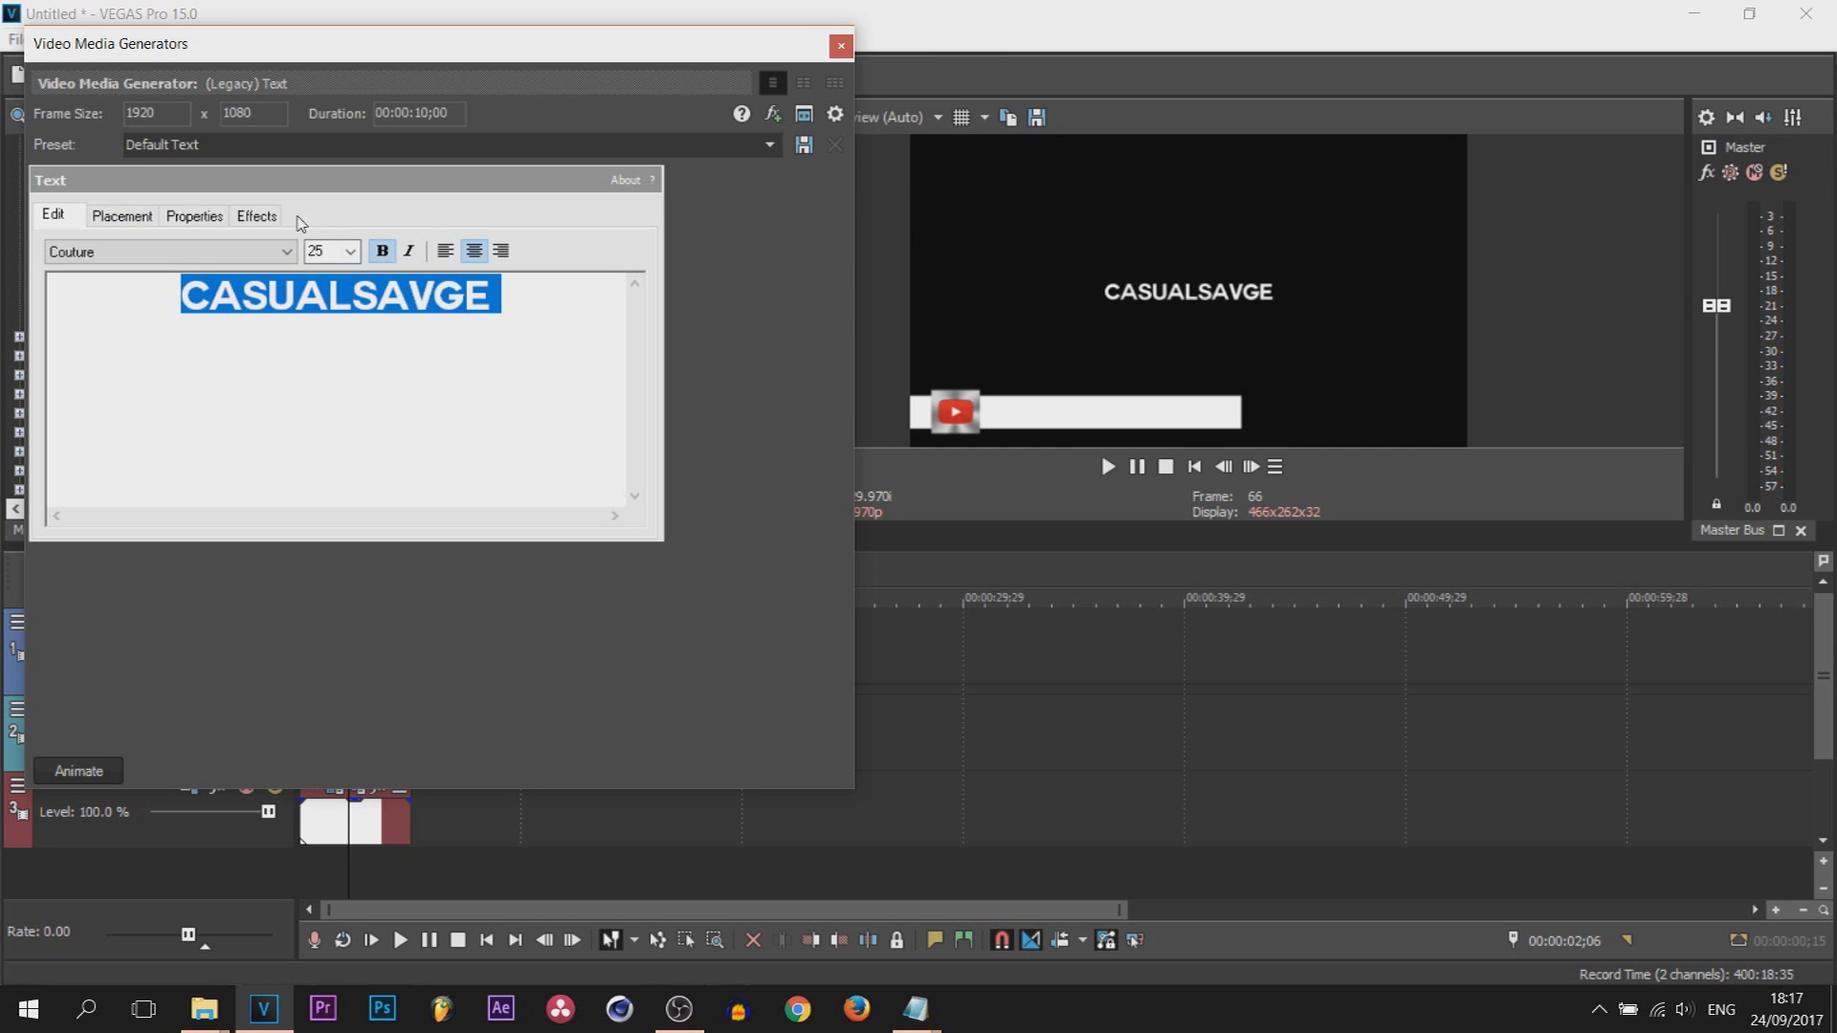
left_click(195, 222)
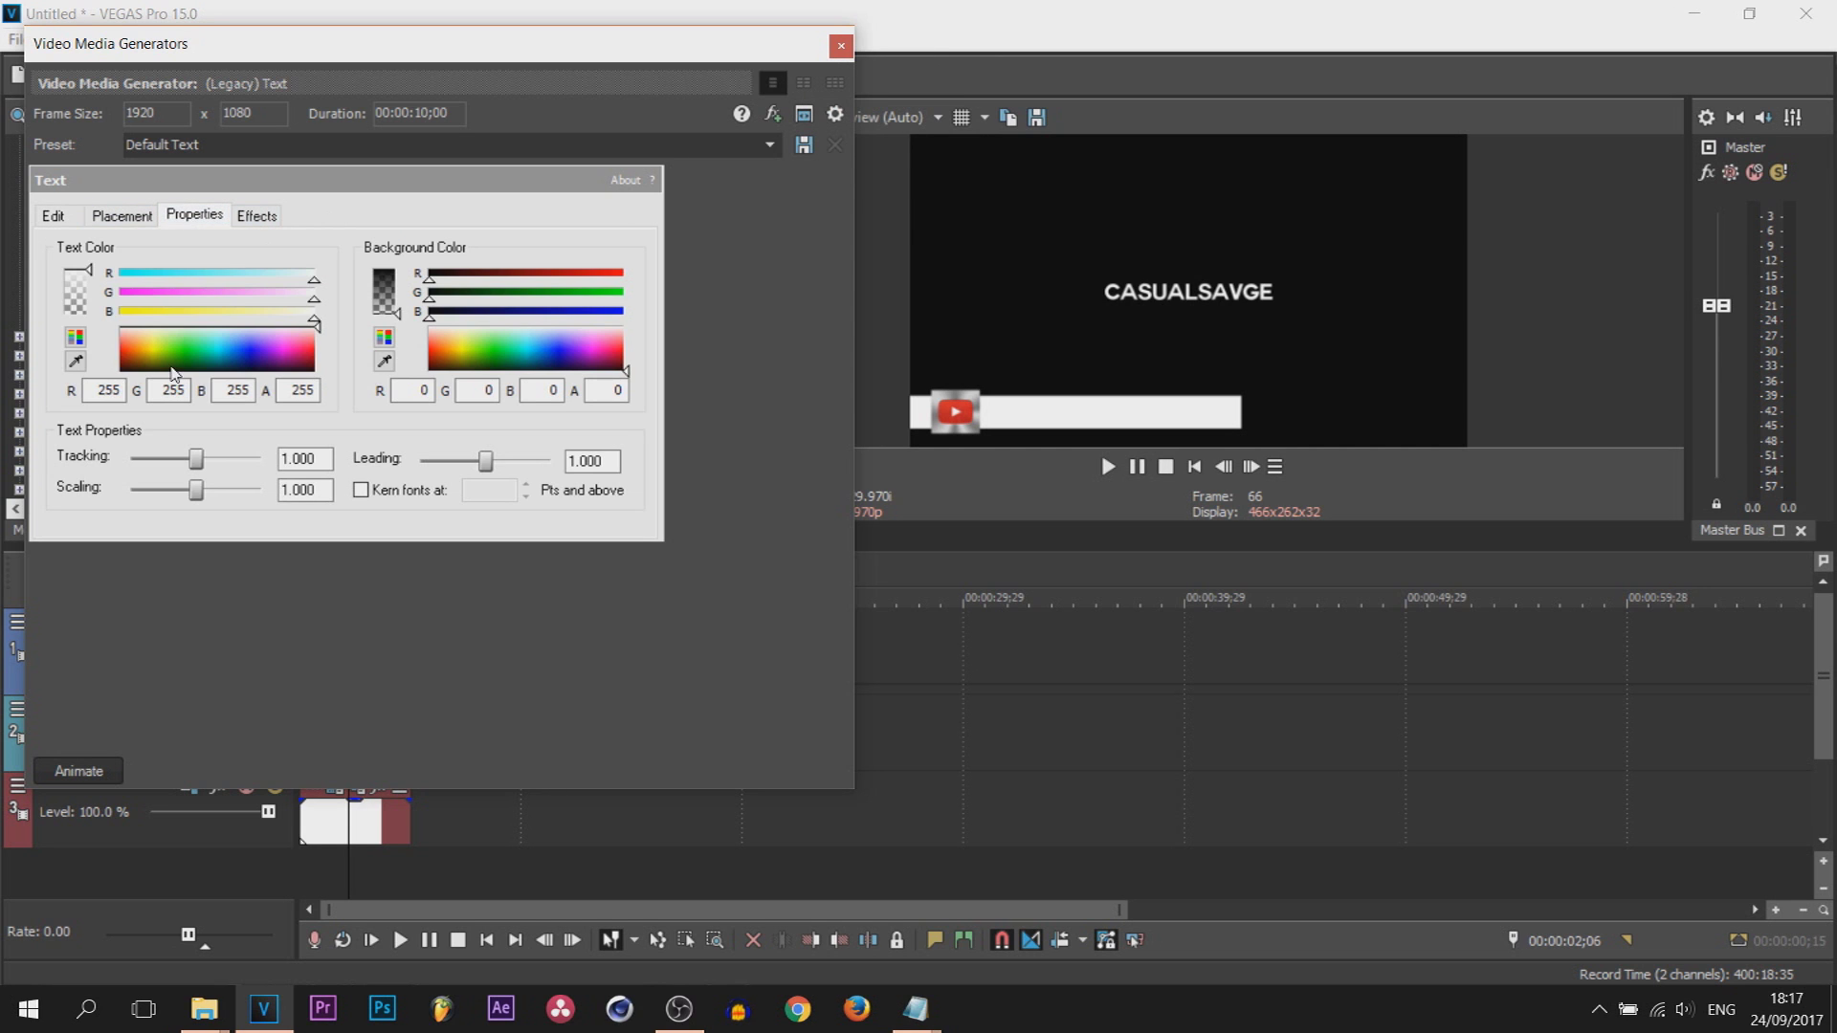
left_click(175, 369)
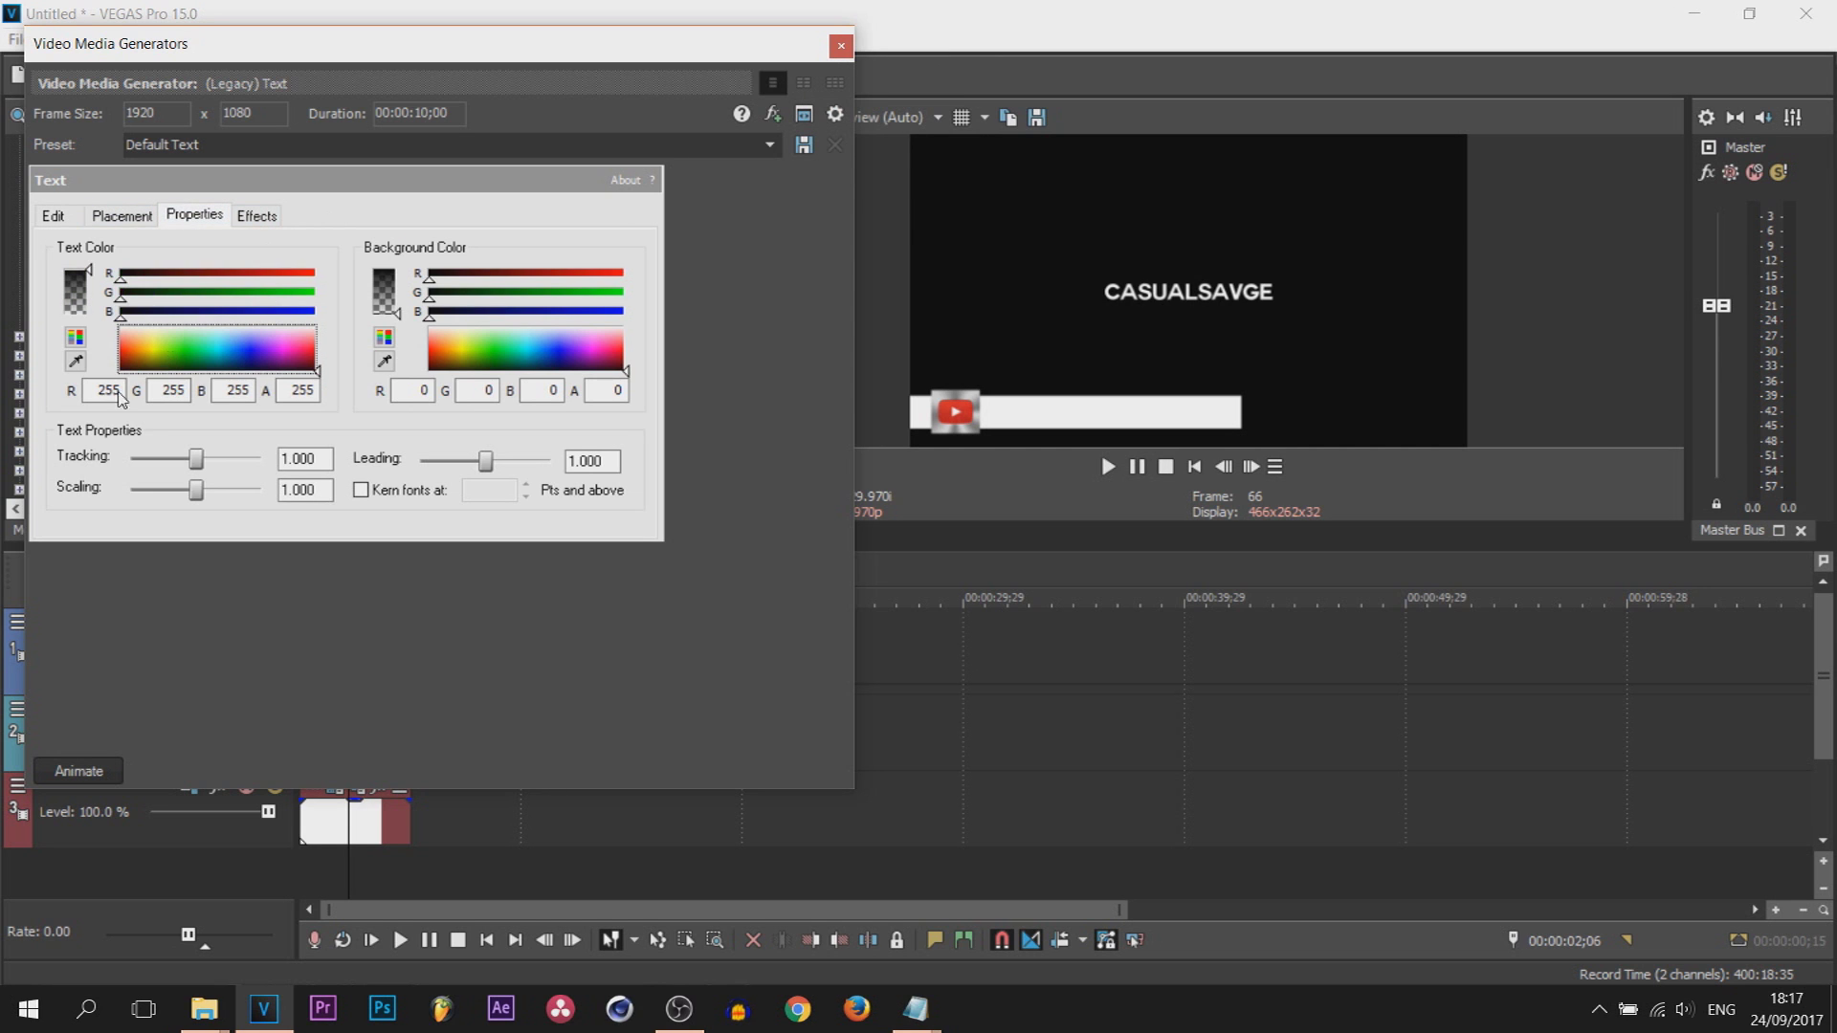
left_click(841, 46)
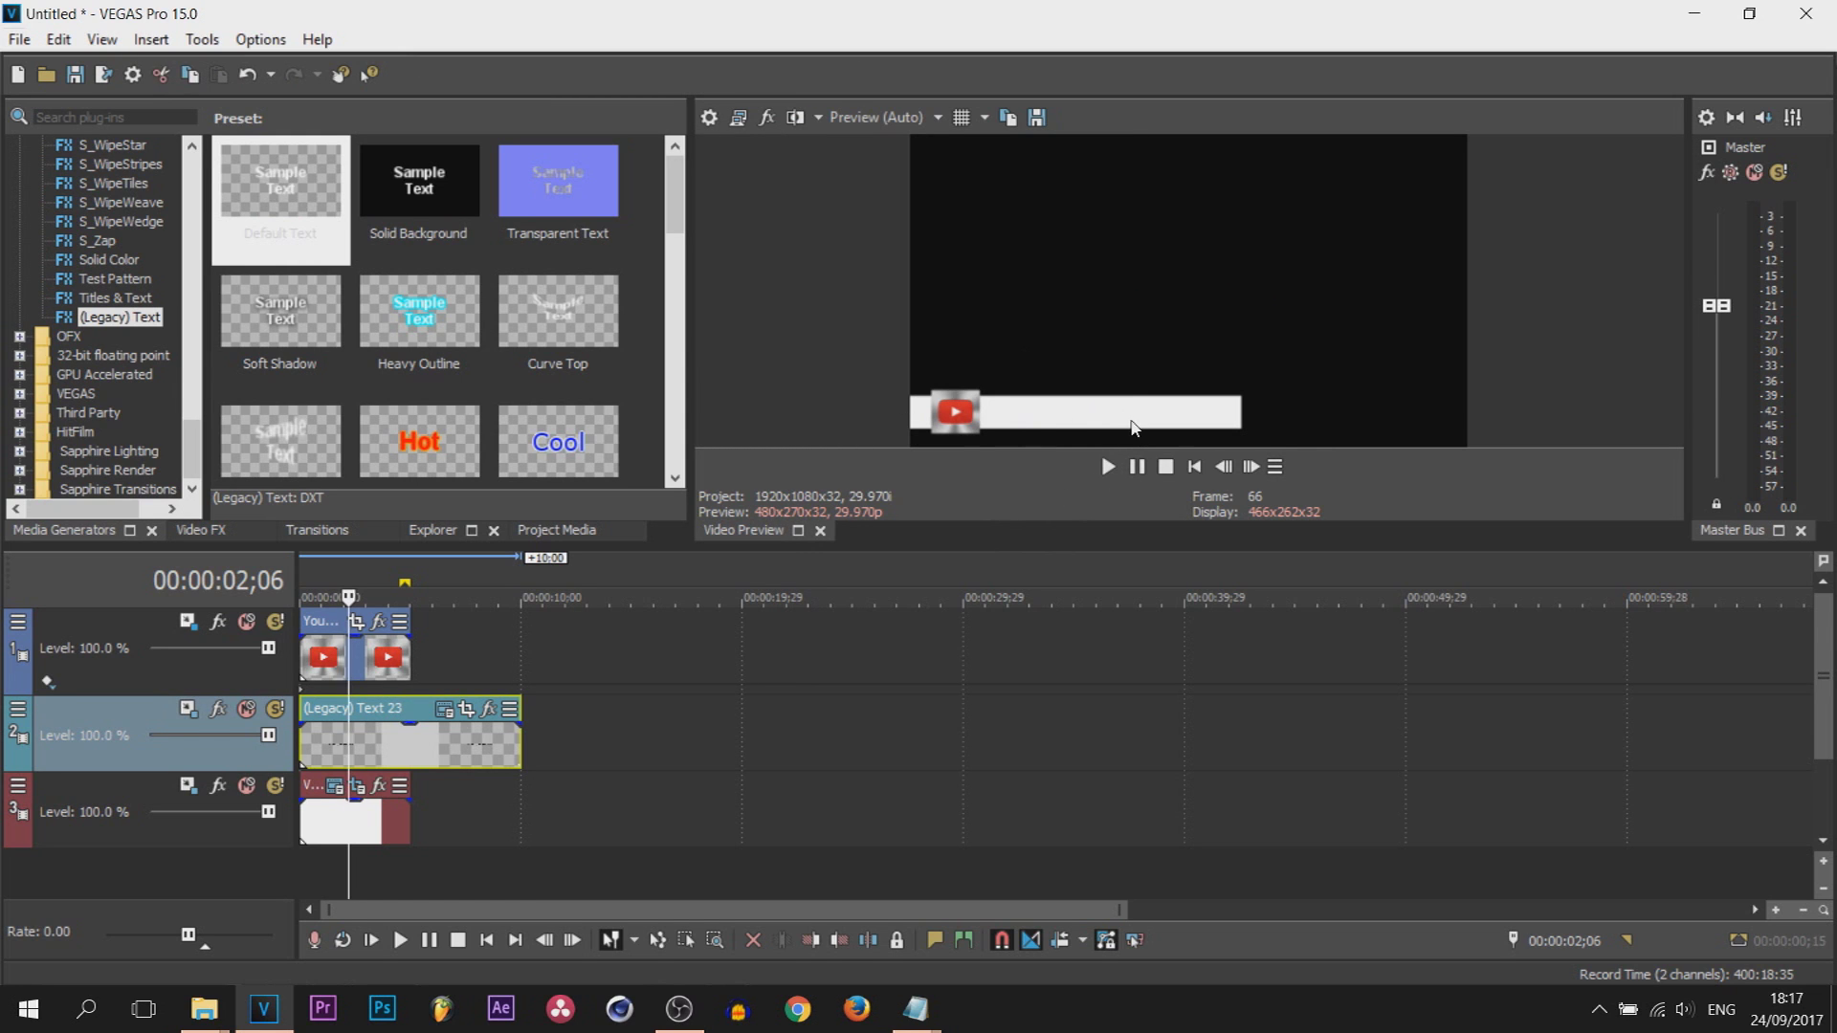
- Move the title onto the white bar via Track Motion and trim its event to end with the others
left_click(196, 712)
mouse_move(659, 347)
left_mouse_down()
mouse_move(576, 429)
mouse_move(588, 417)
left_mouse_up()
scroll(588, 417, "up", 3)
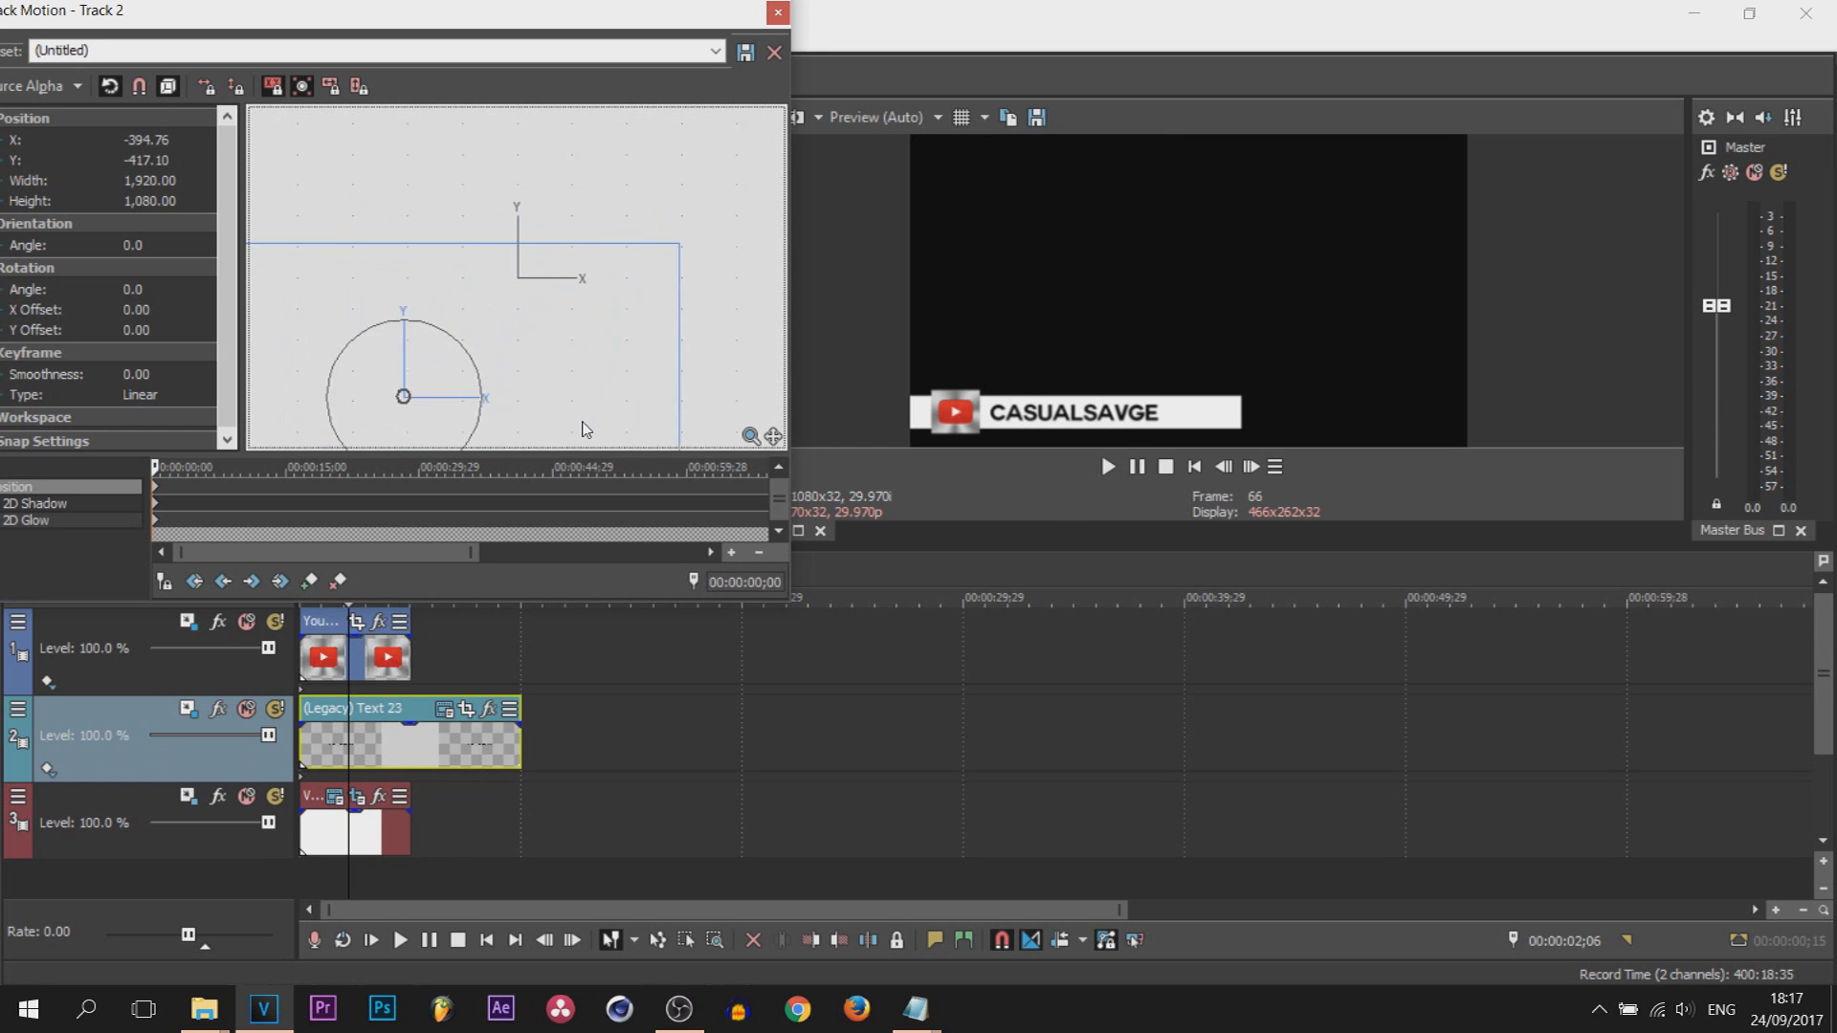
key("Right")
key("Right")
key("Right")
key("Right")
key("Right")
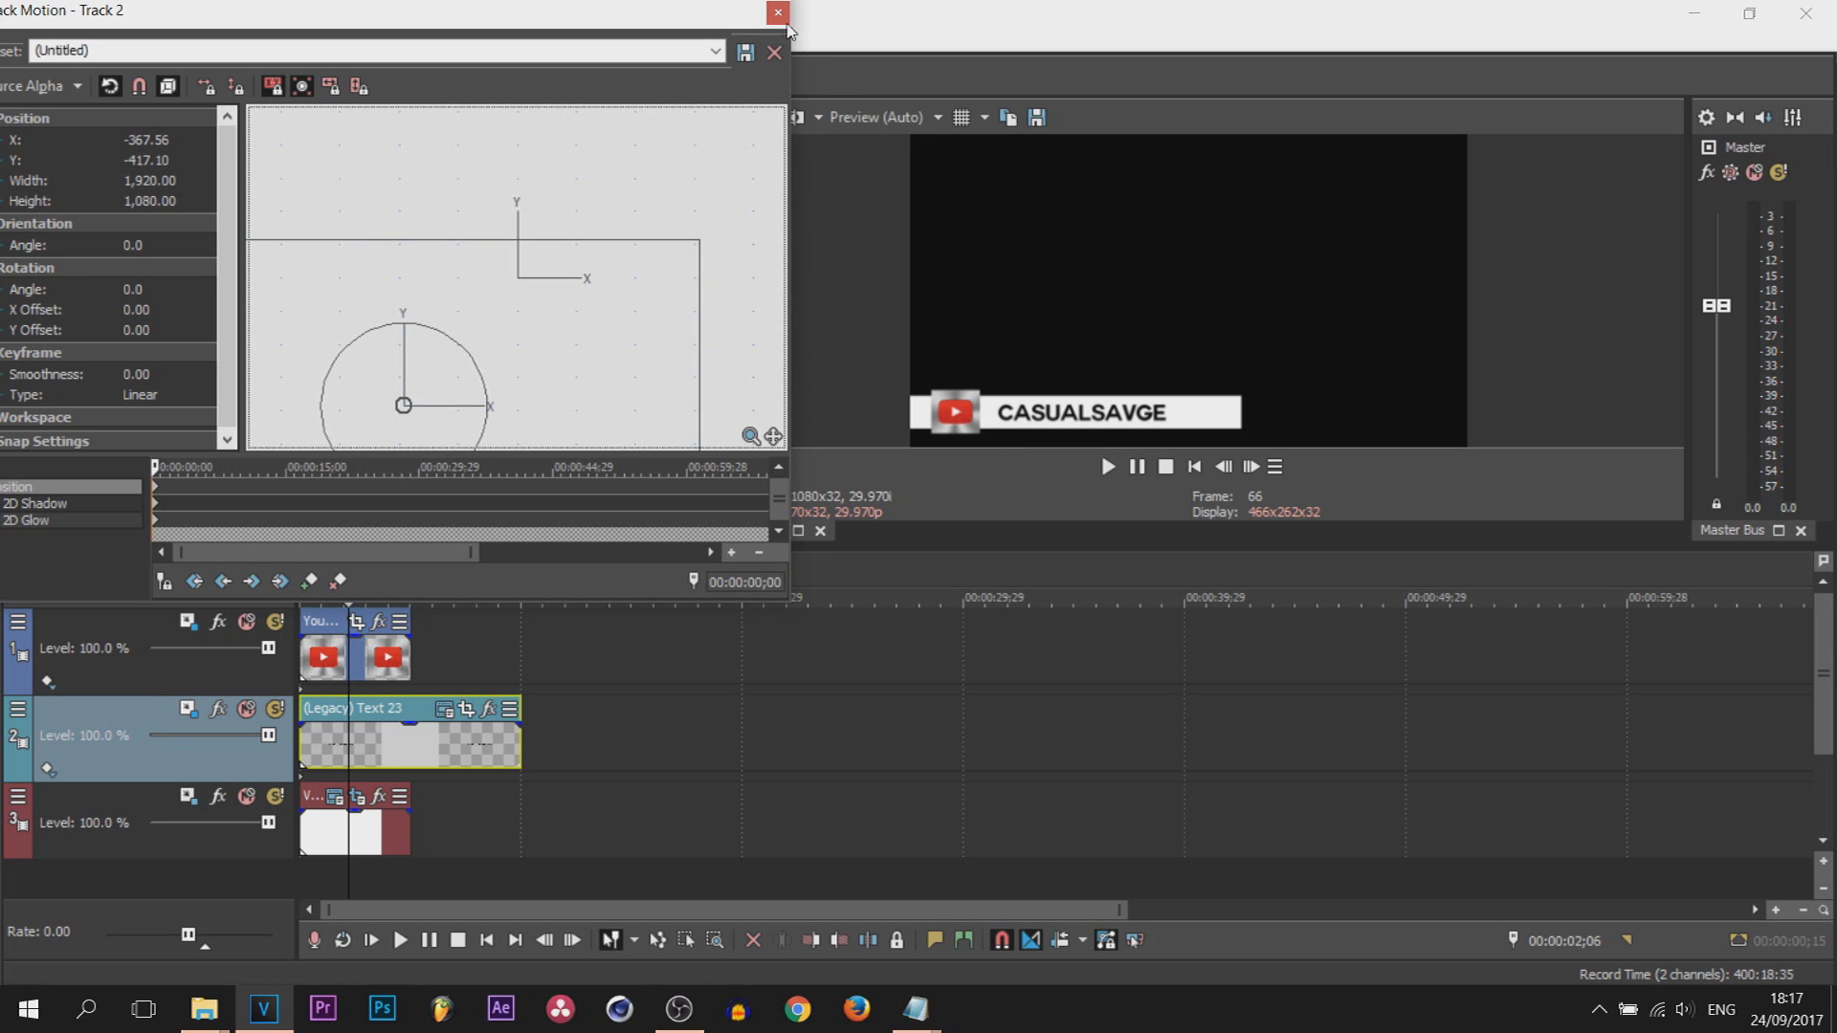
left_click(777, 12)
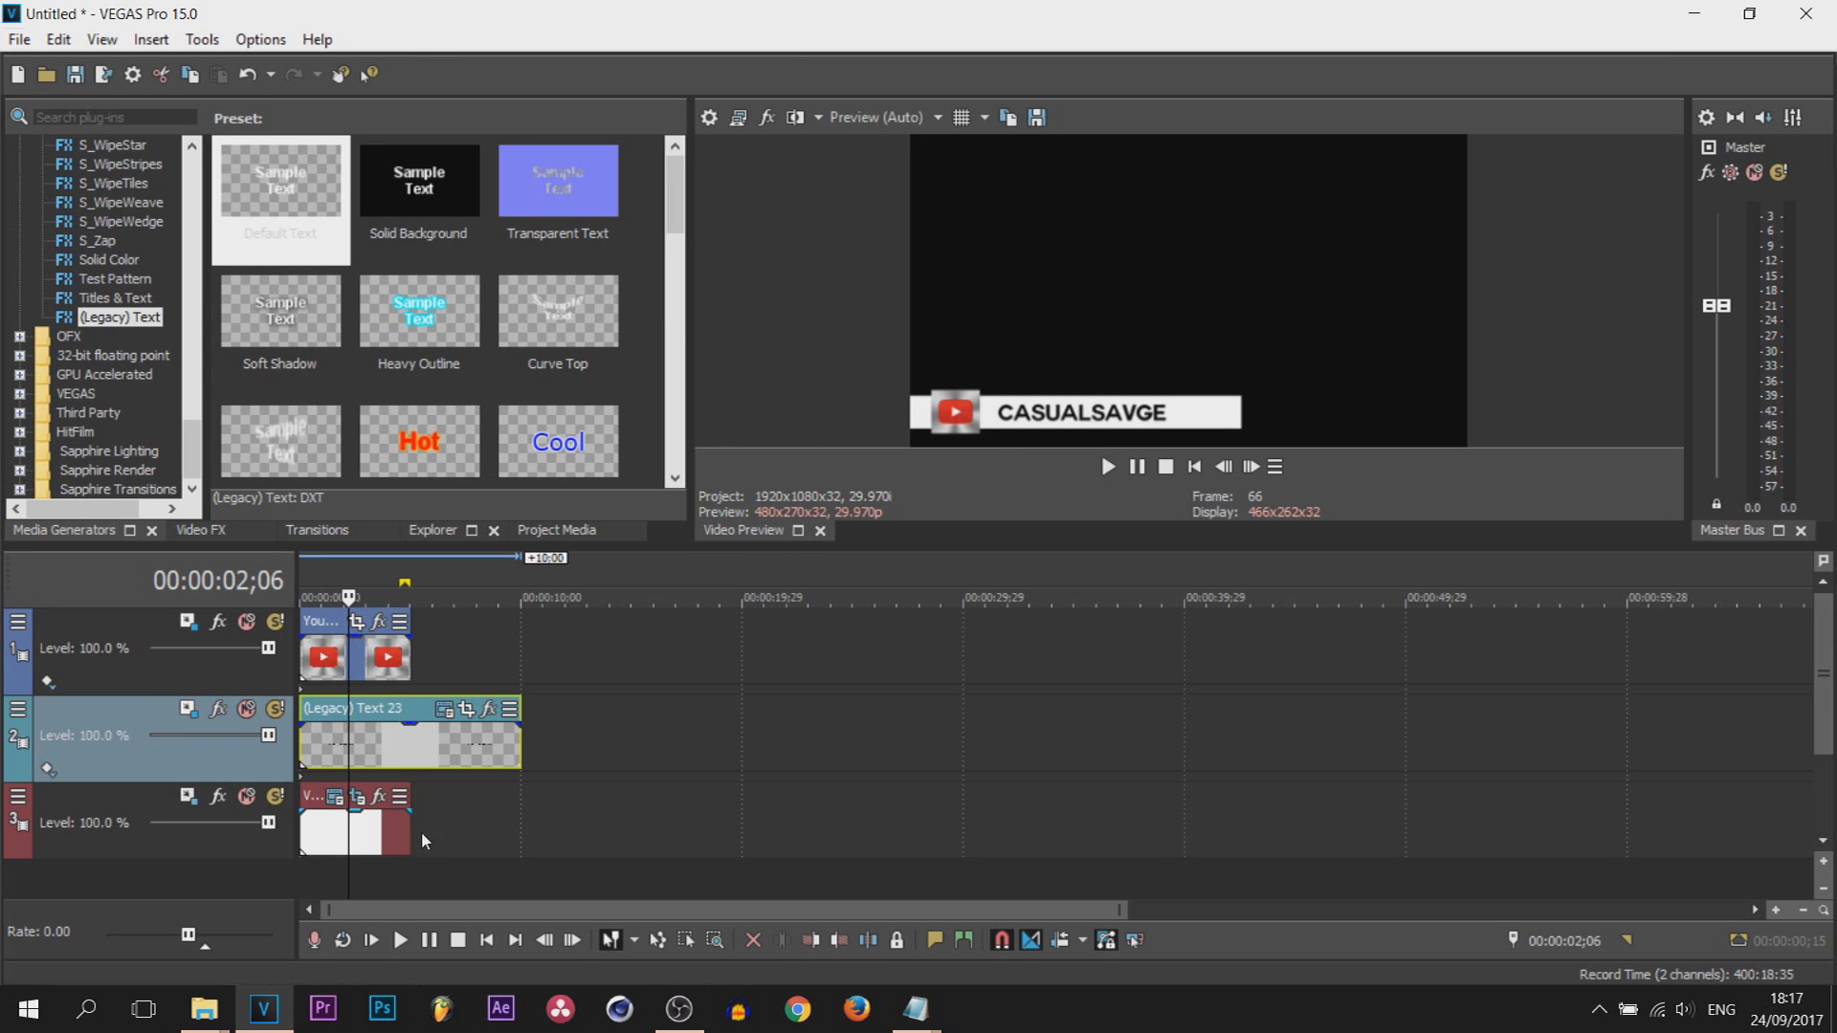
left_click_drag(519, 750, 412, 750)
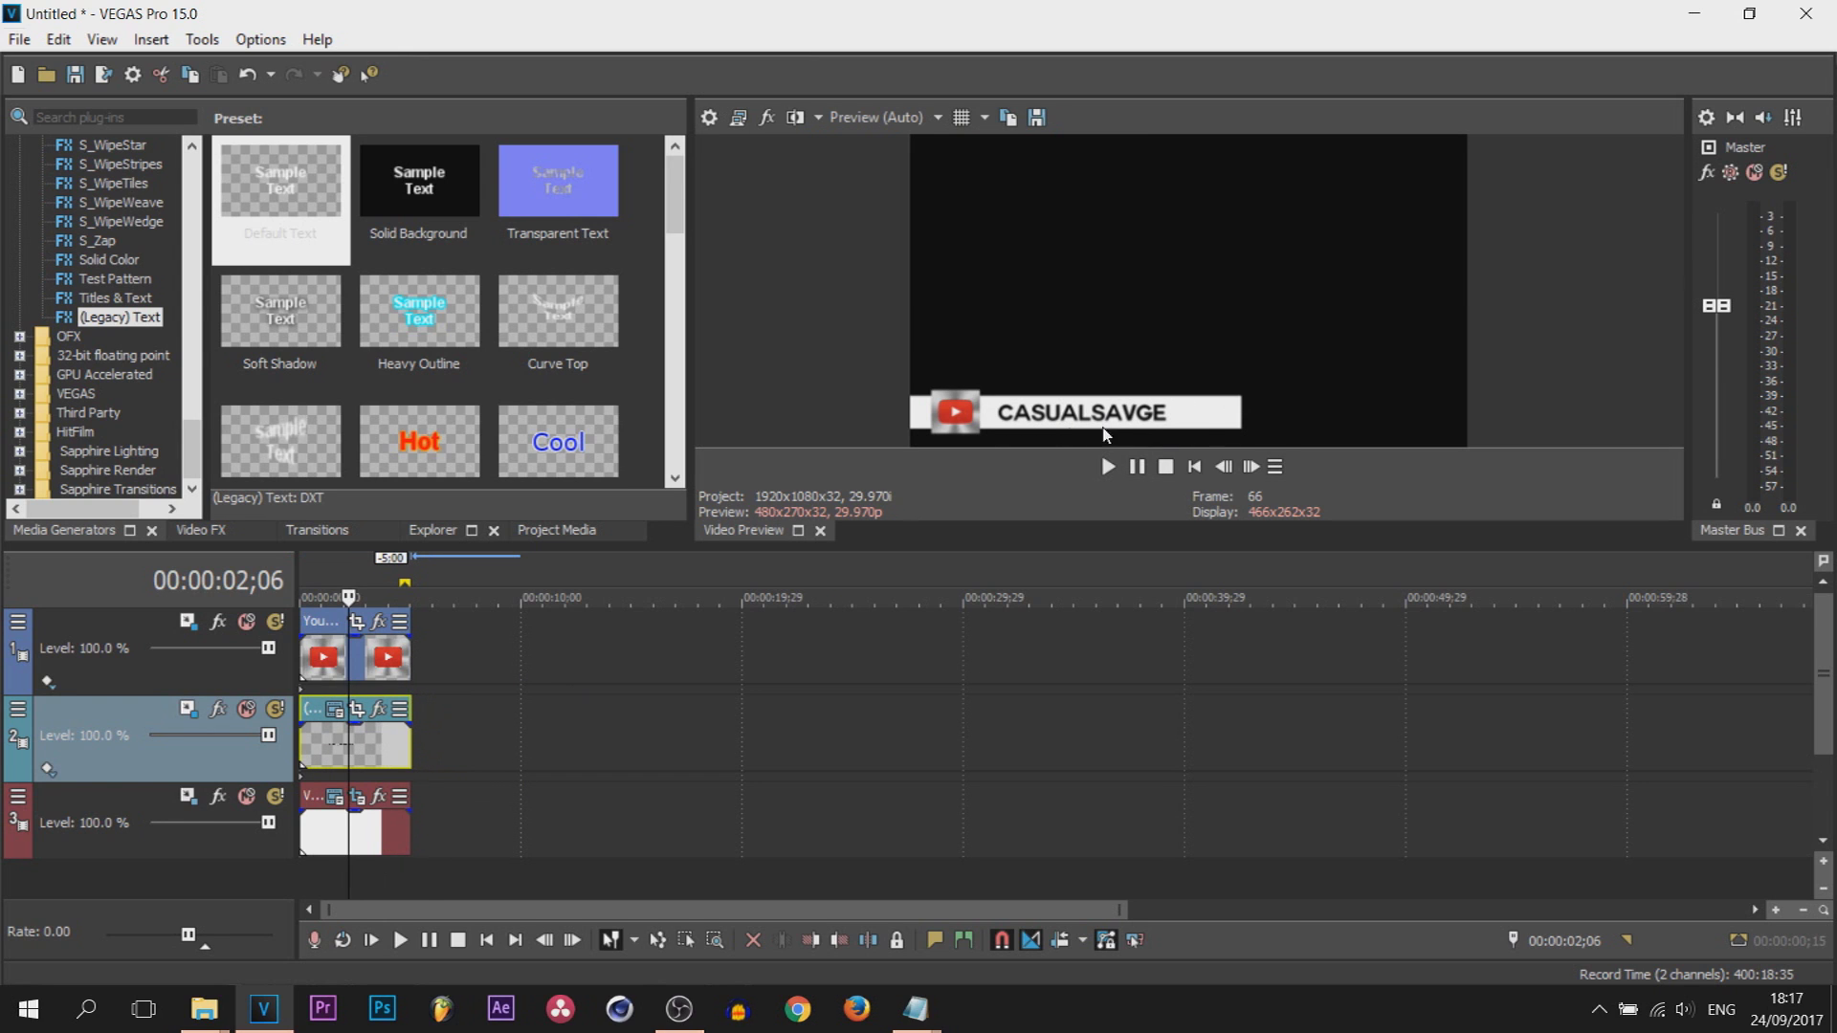
- Drag the white bar's mask edge left in Event Pan/Crop so it ends just after the text
left_click(353, 822)
left_click(379, 796)
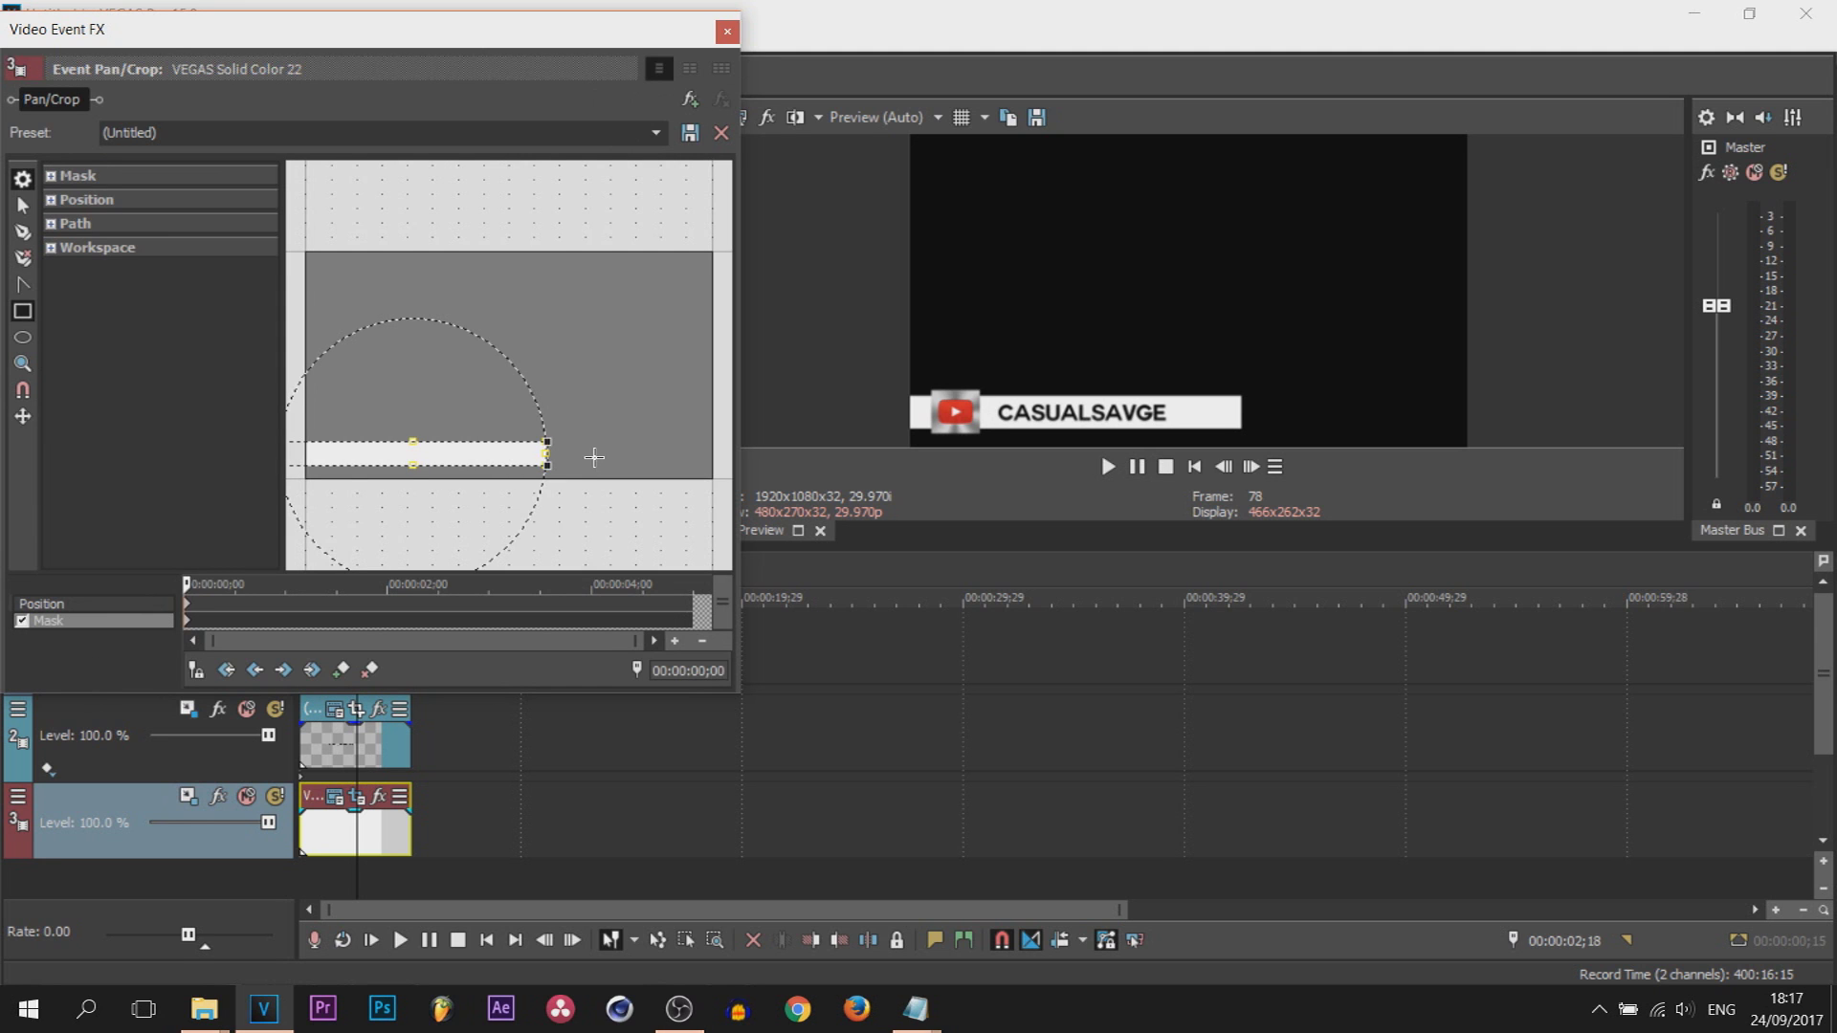
left_click_drag(544, 453, 509, 453)
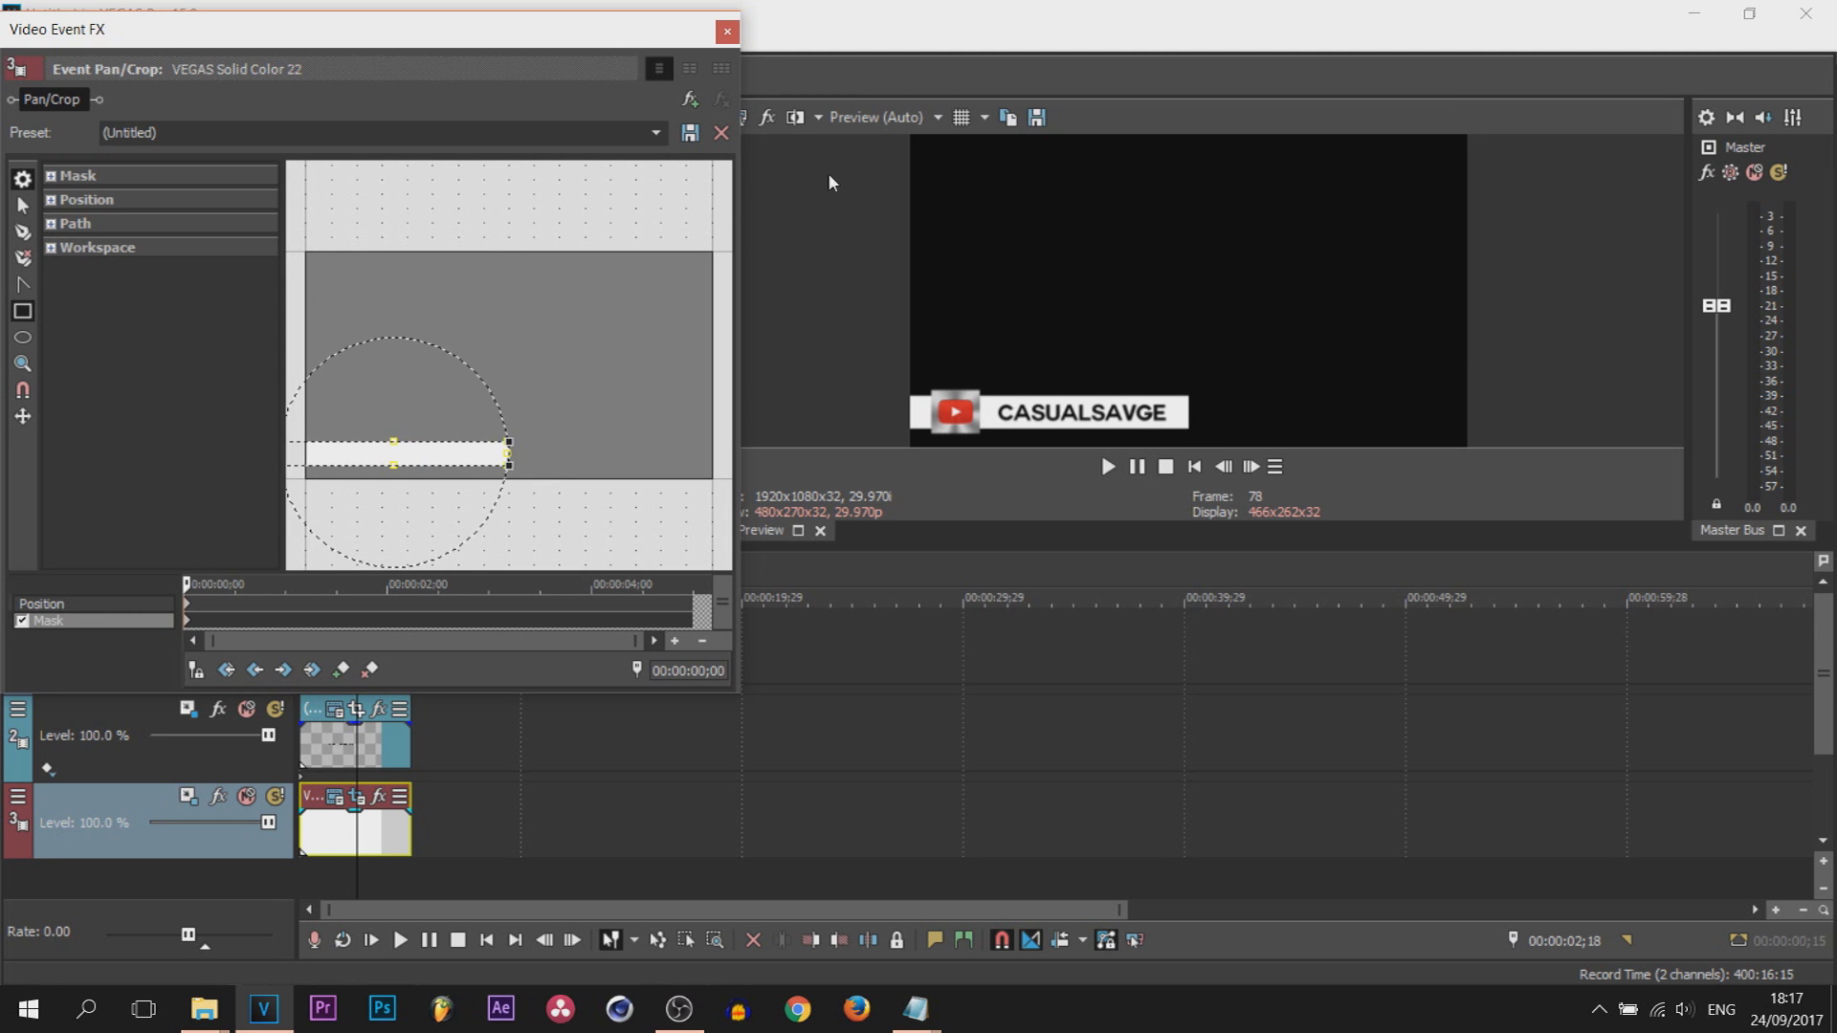
left_click(726, 34)
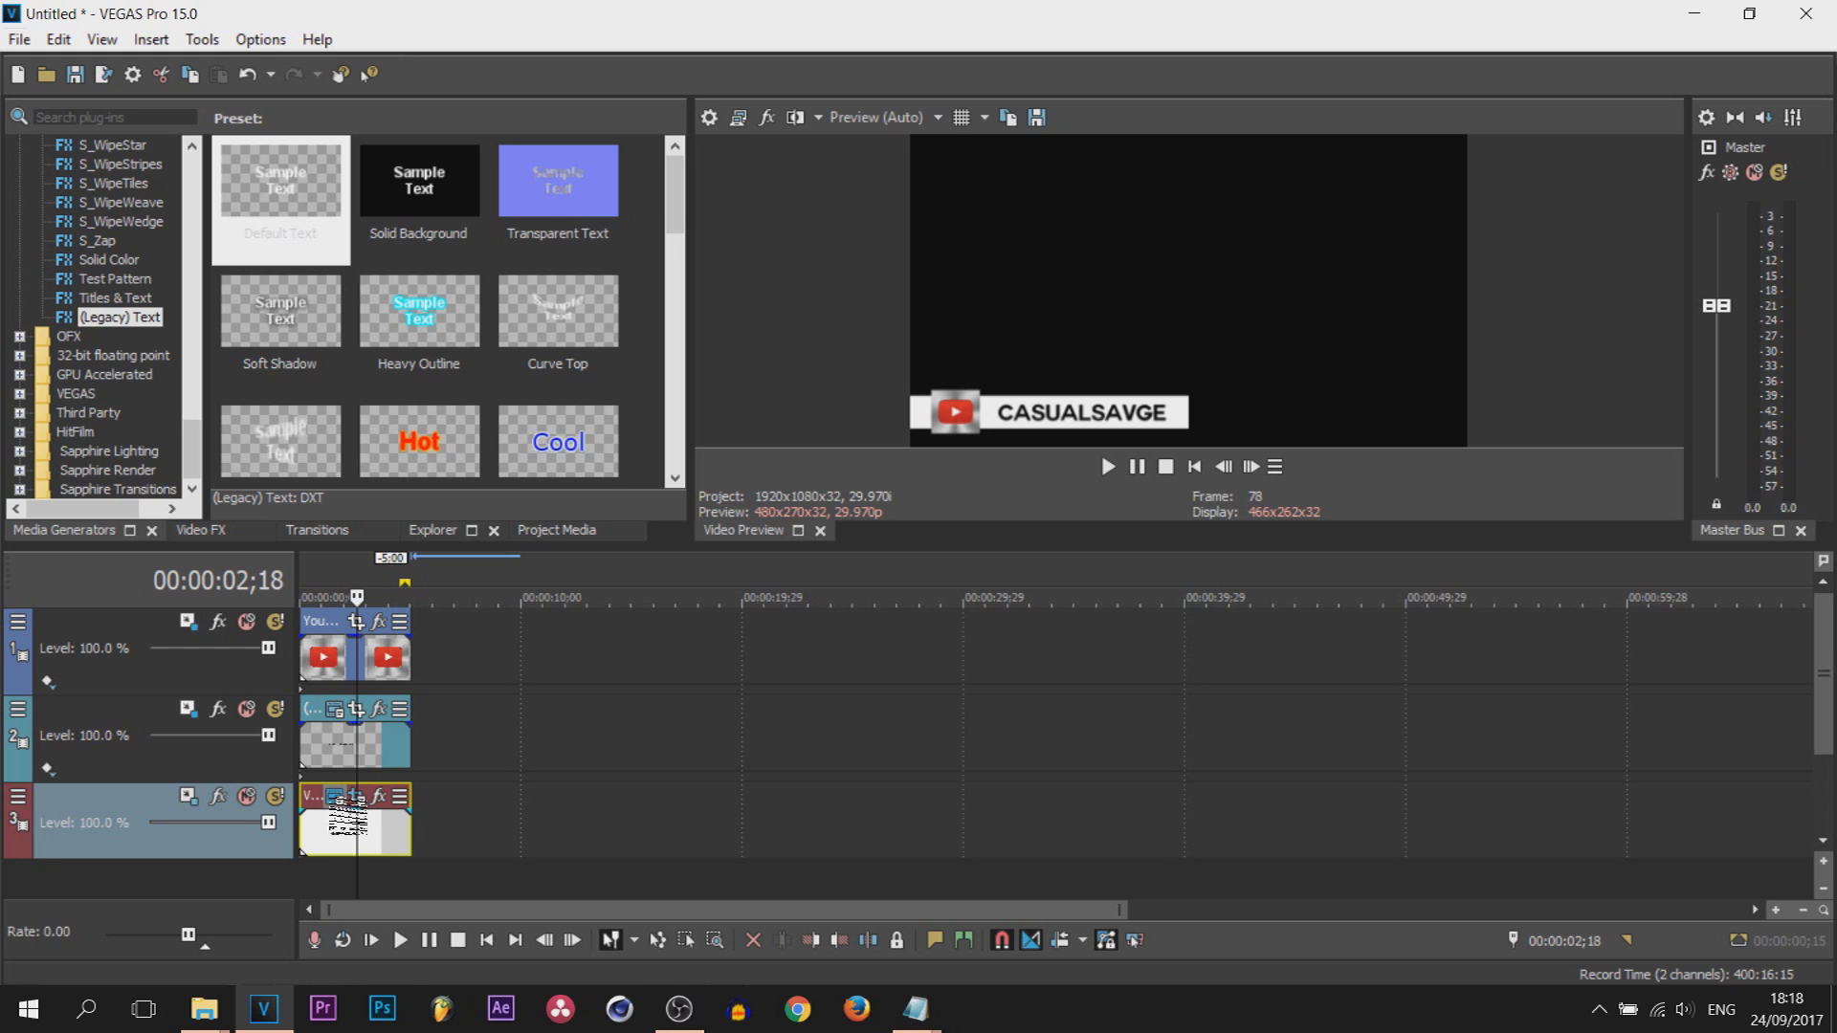
- Eyedrop the YouTube icon's red into the Solid Color generator so the bar turns red
left_click(334, 796)
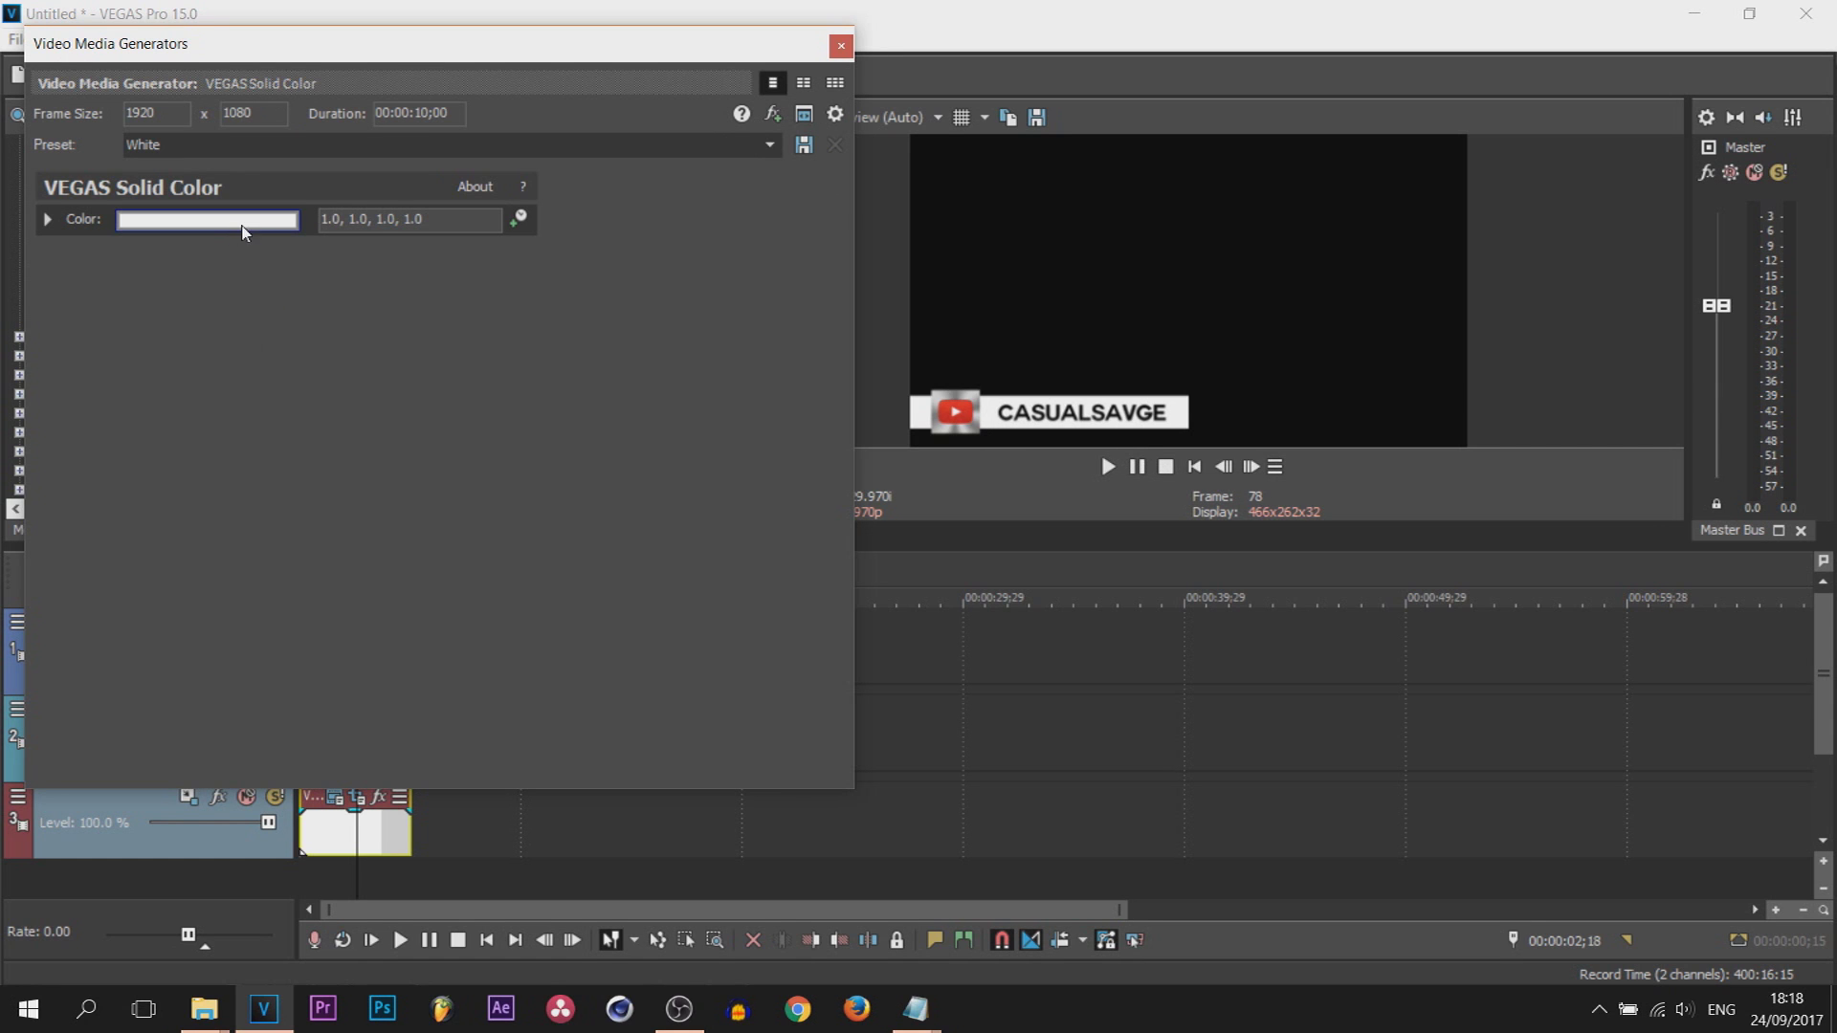
left_click(206, 219)
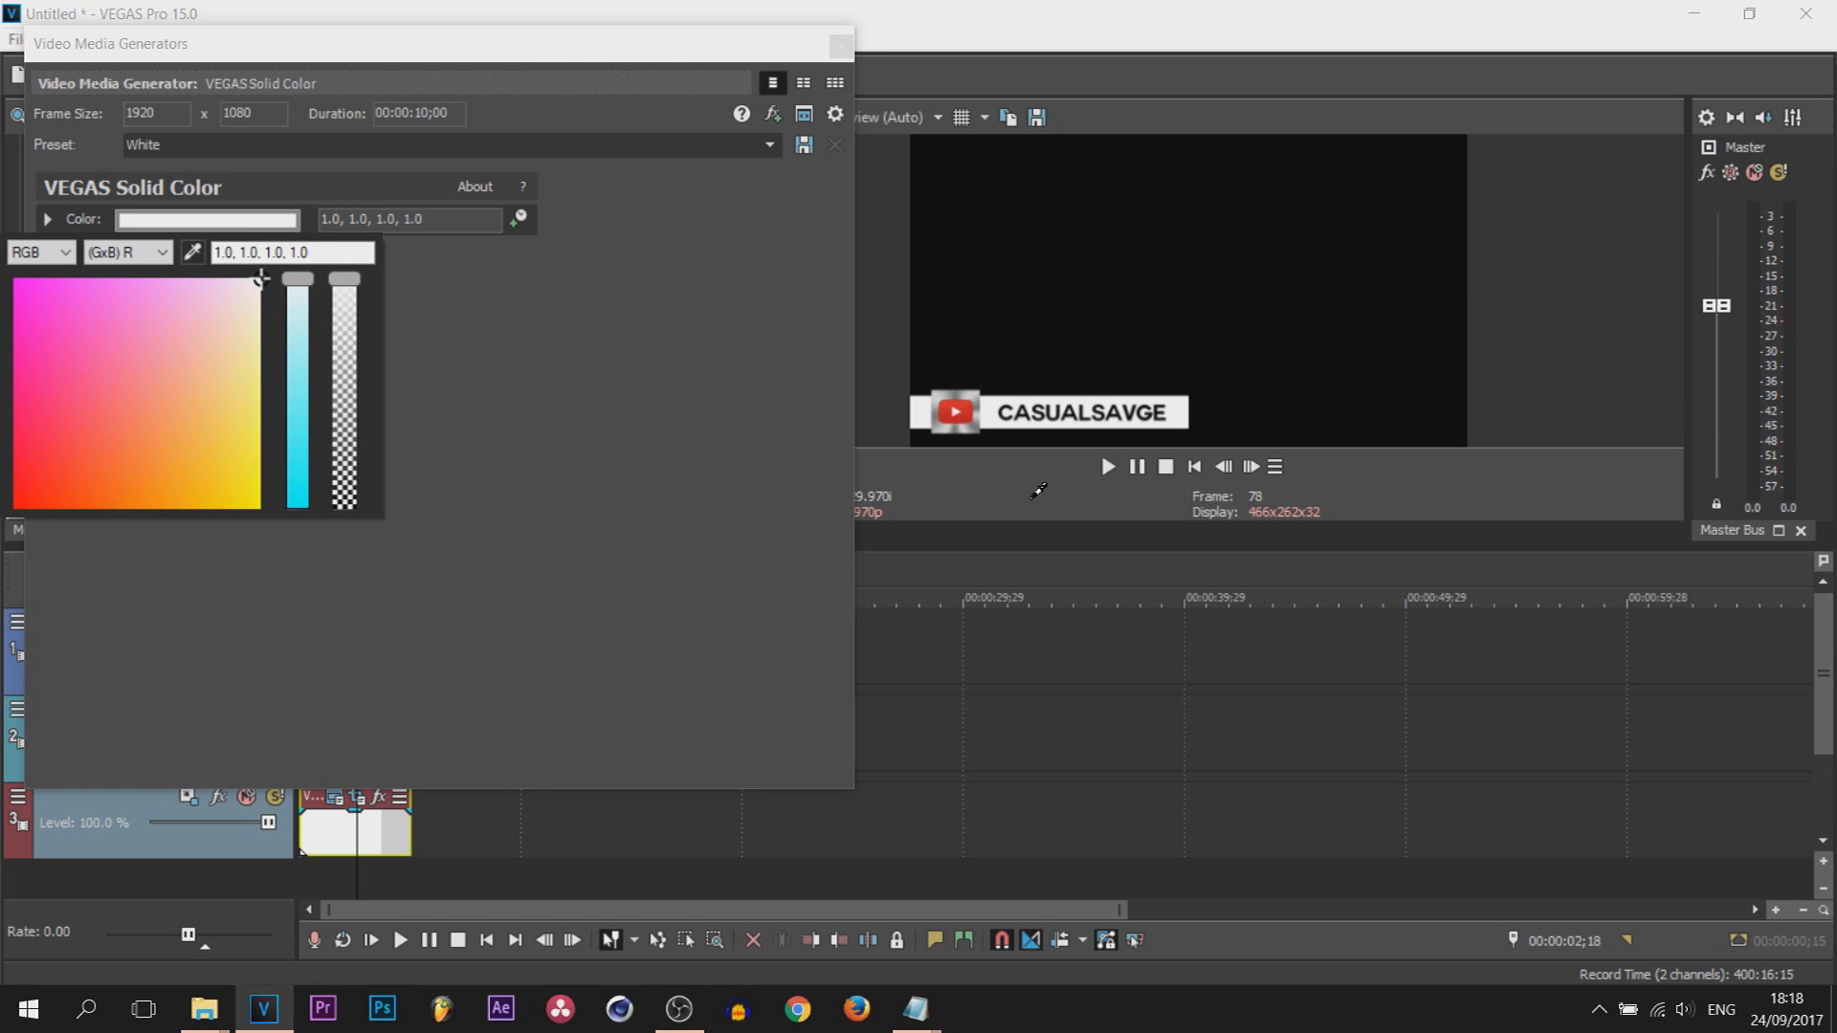
left_click(949, 406)
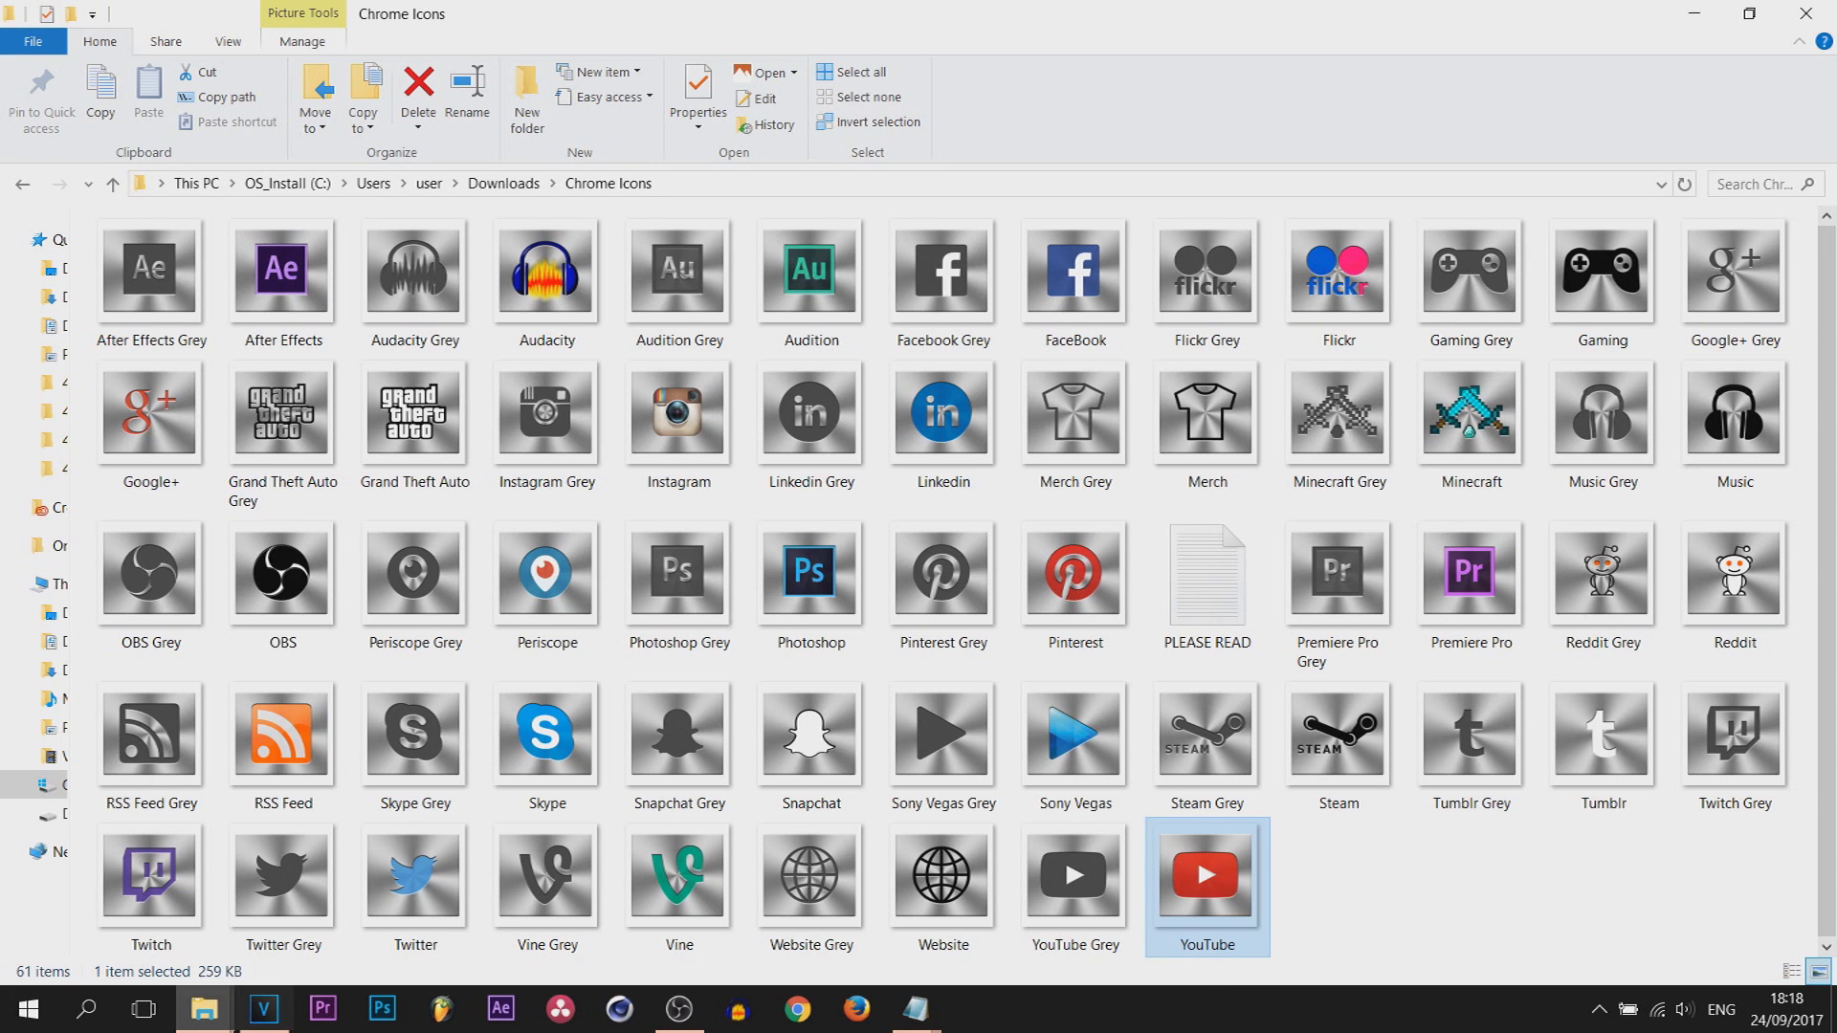
left_click(266, 1014)
left_click(840, 46)
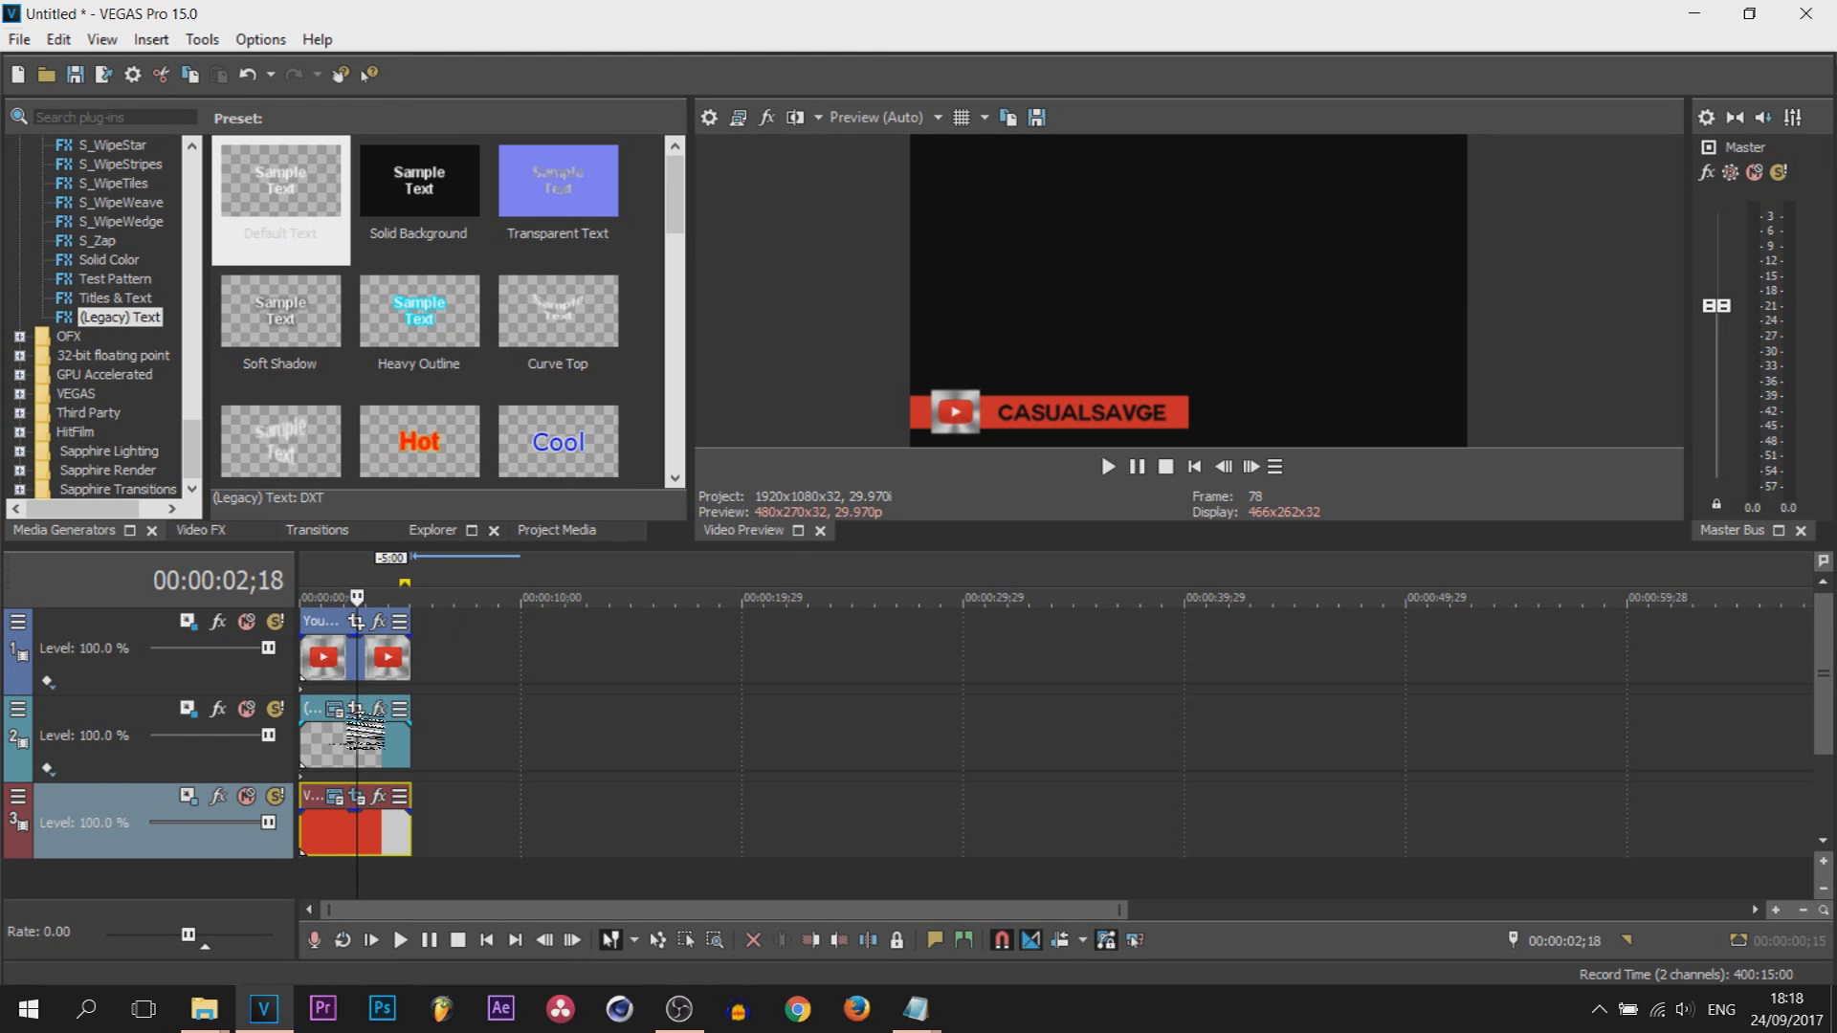
- Set the title's text colour to pure white (255, 255, 255) in its generator properties
left_click(335, 712)
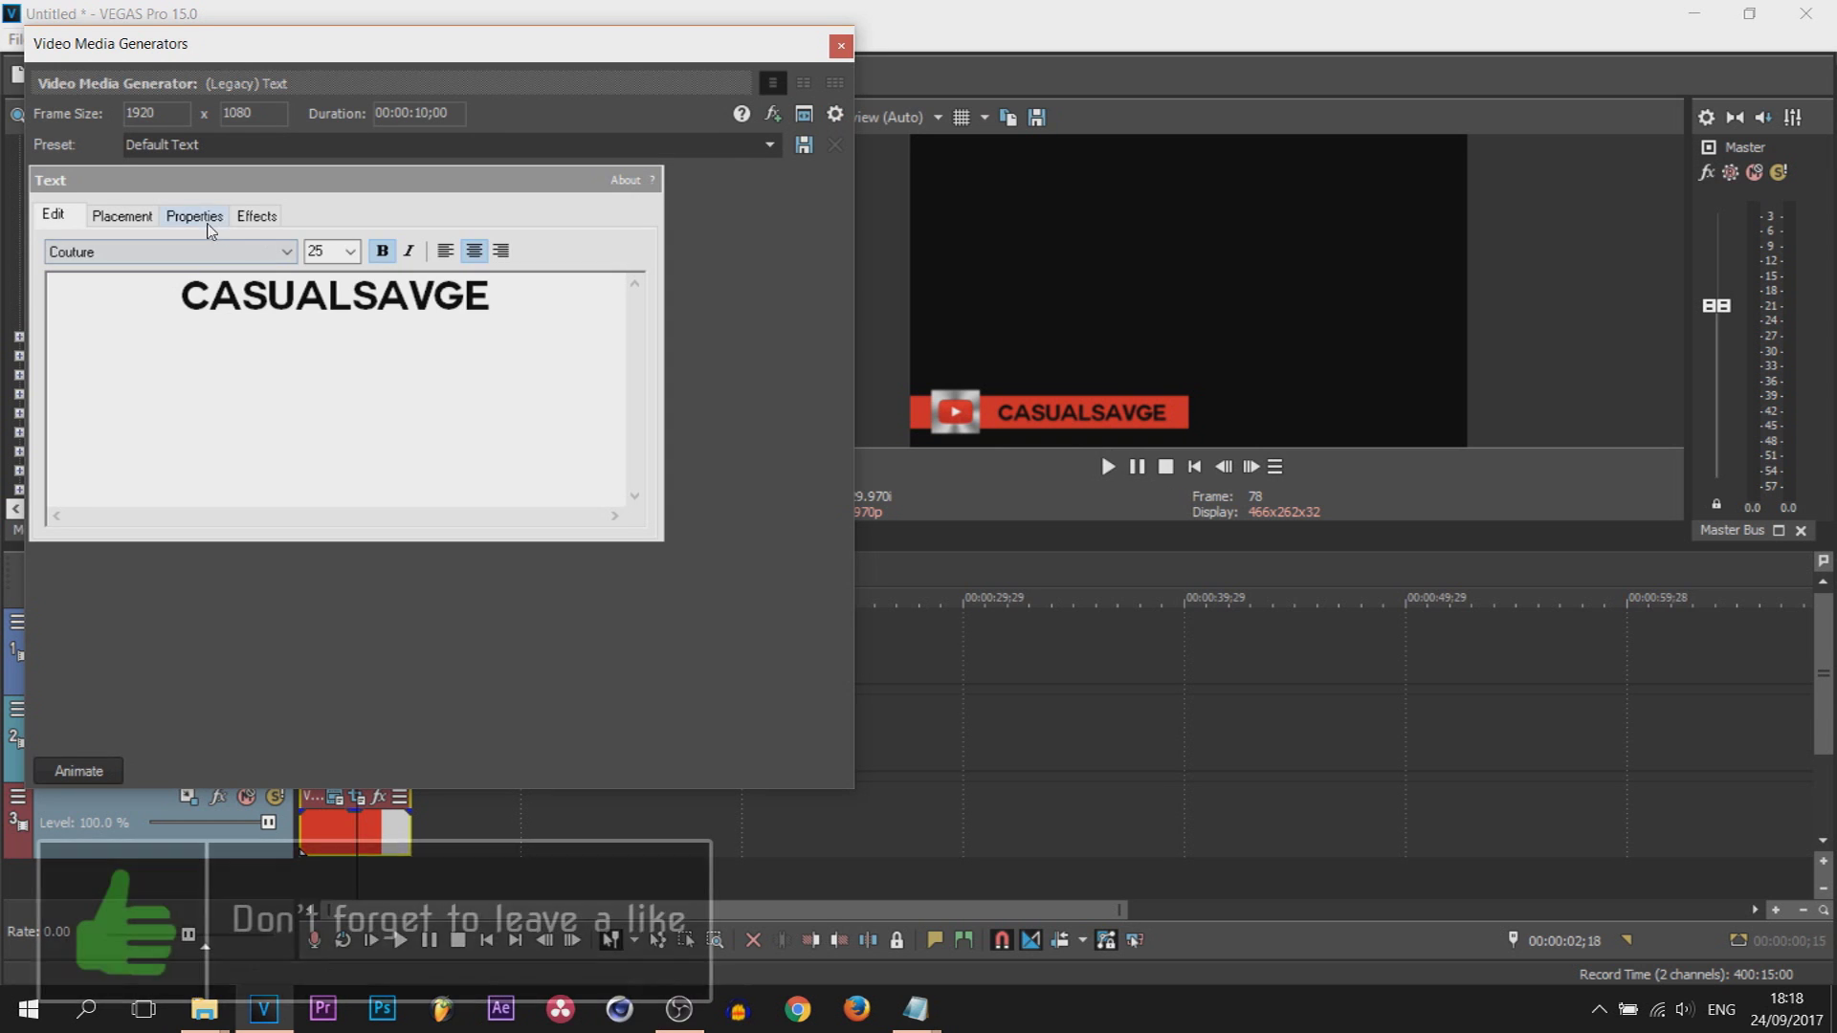
left_click(196, 215)
left_click(165, 330)
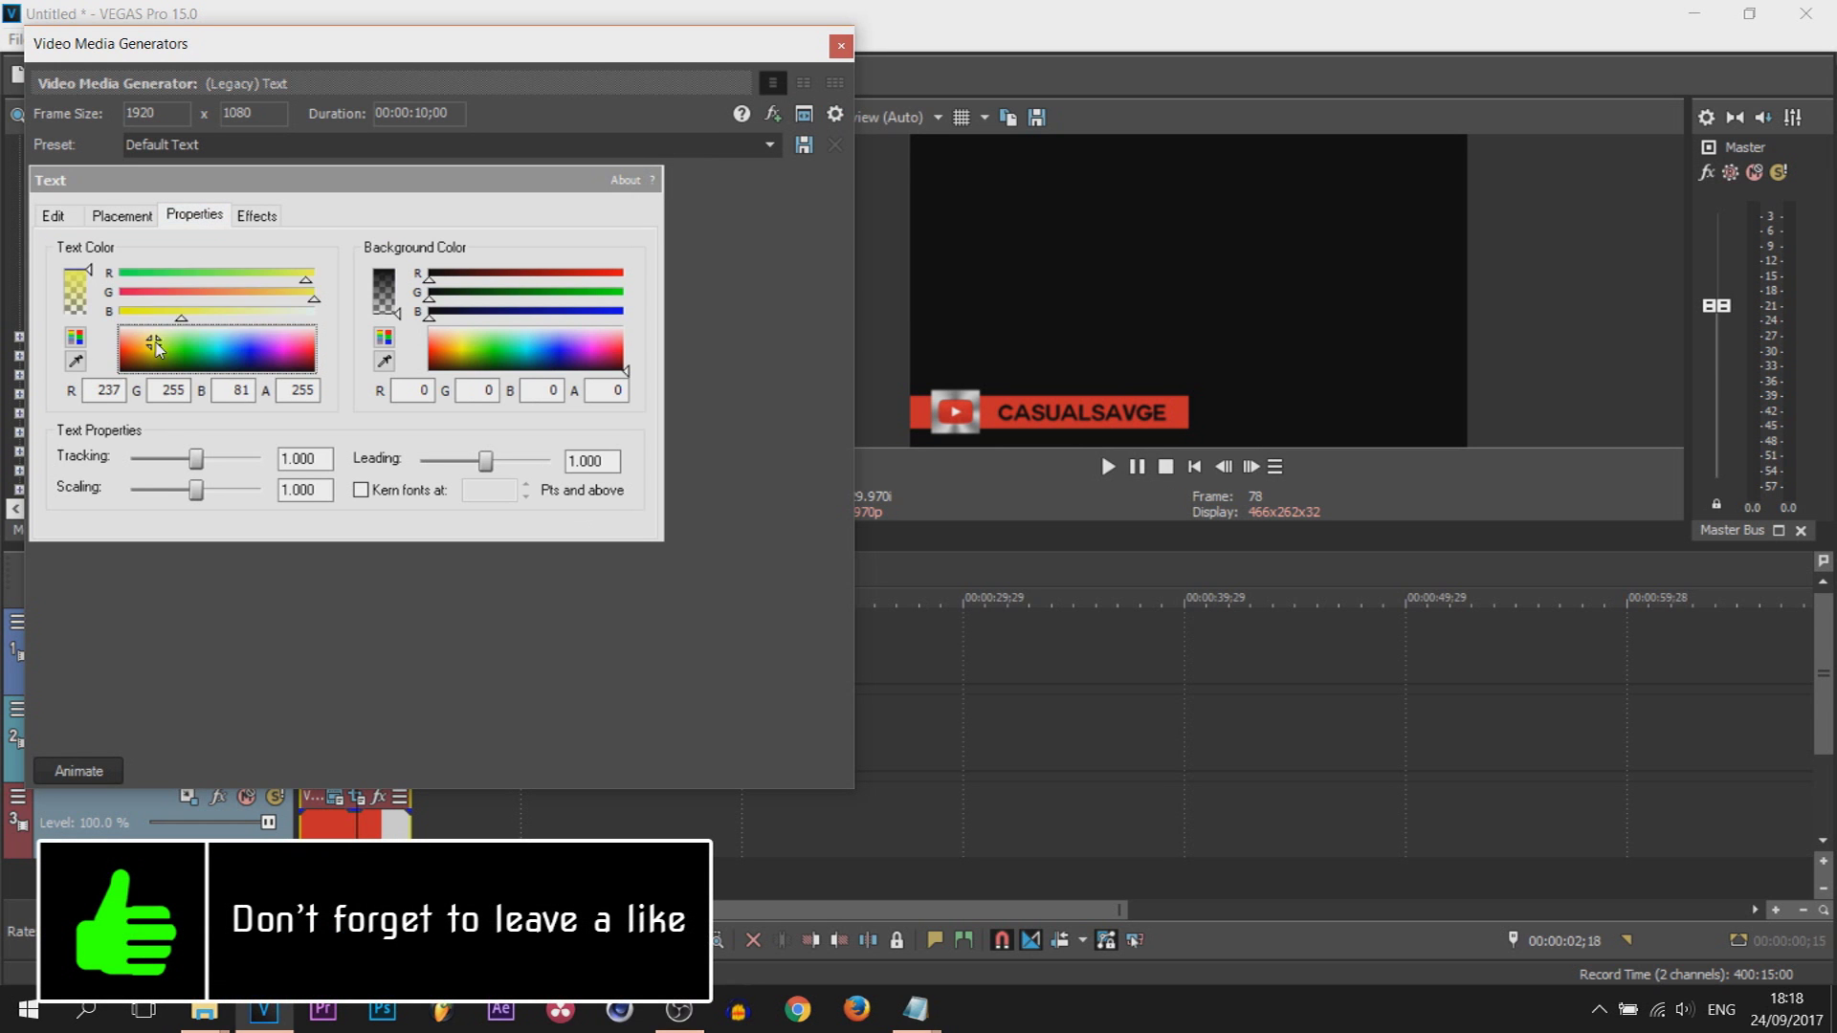
left_click(841, 46)
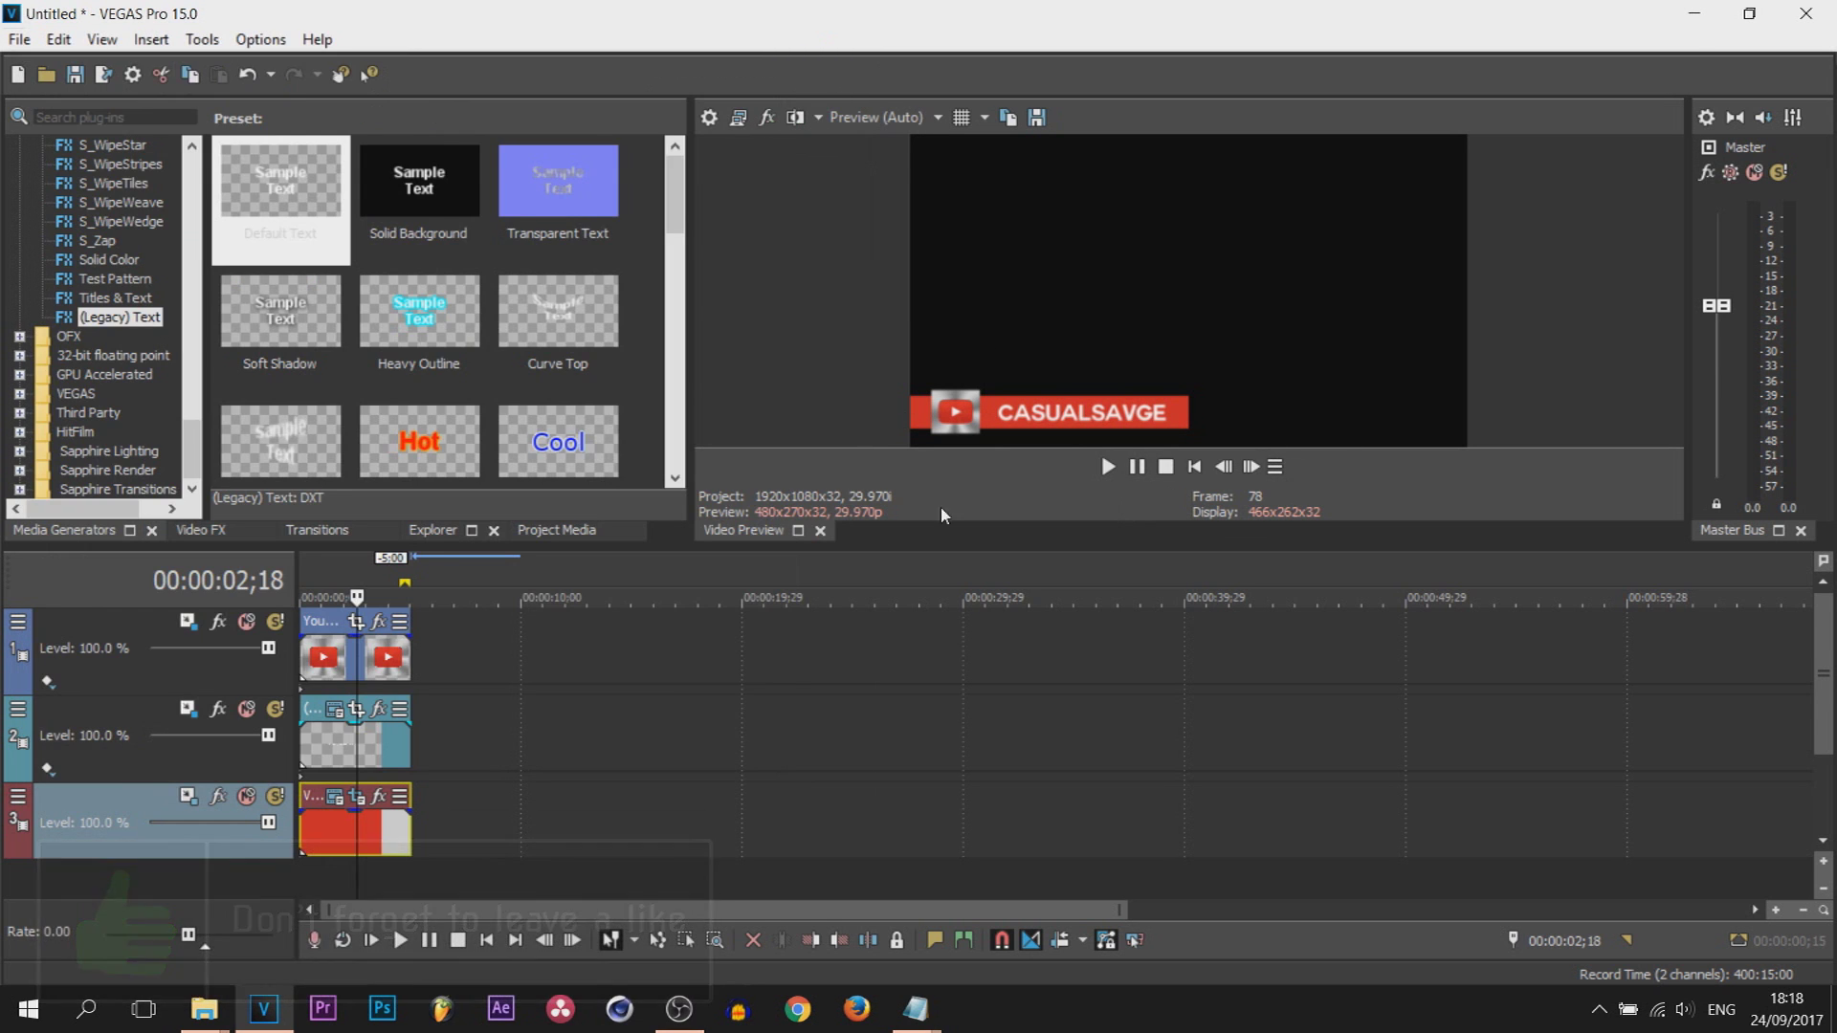
left_click(358, 765)
scroll(358, 765, "up", 6)
- Add a fade-in to the icon clip and select the icon, text and bar clips together
scroll(358, 765, "up", 3)
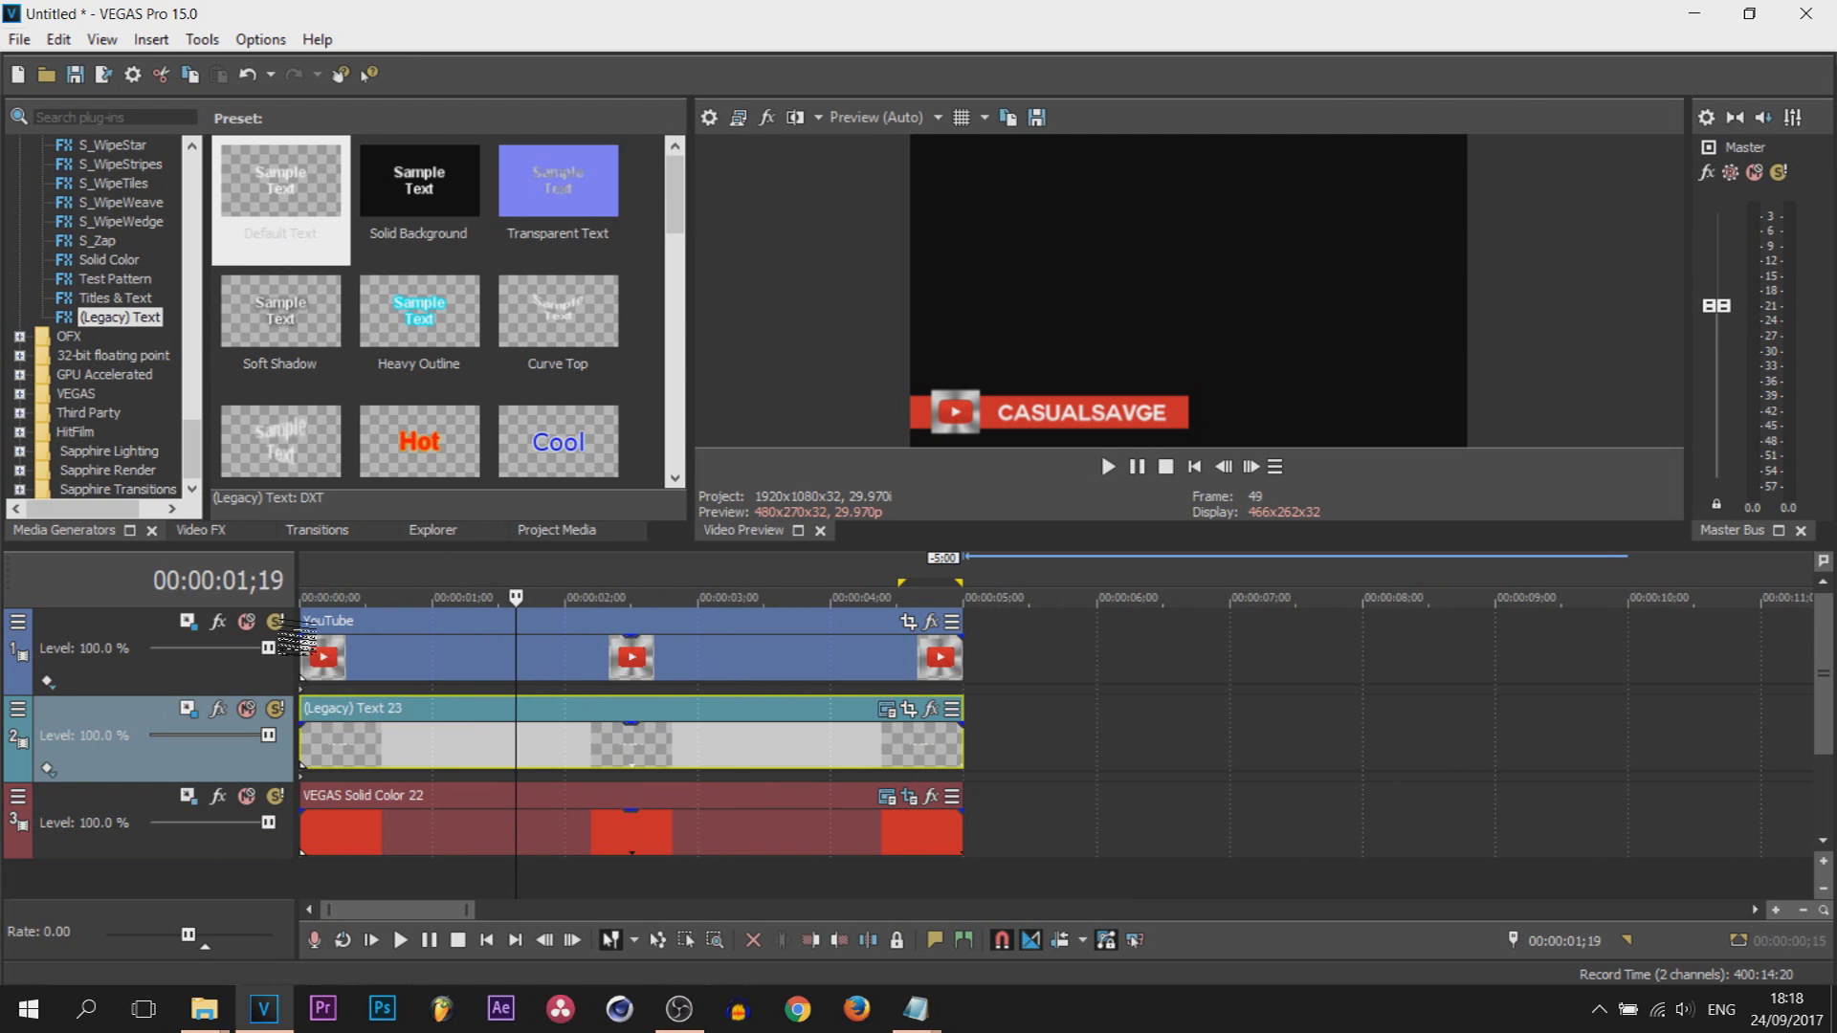
mouse_move(300, 636)
left_mouse_down()
mouse_move(368, 640)
mouse_move(302, 639)
left_mouse_up()
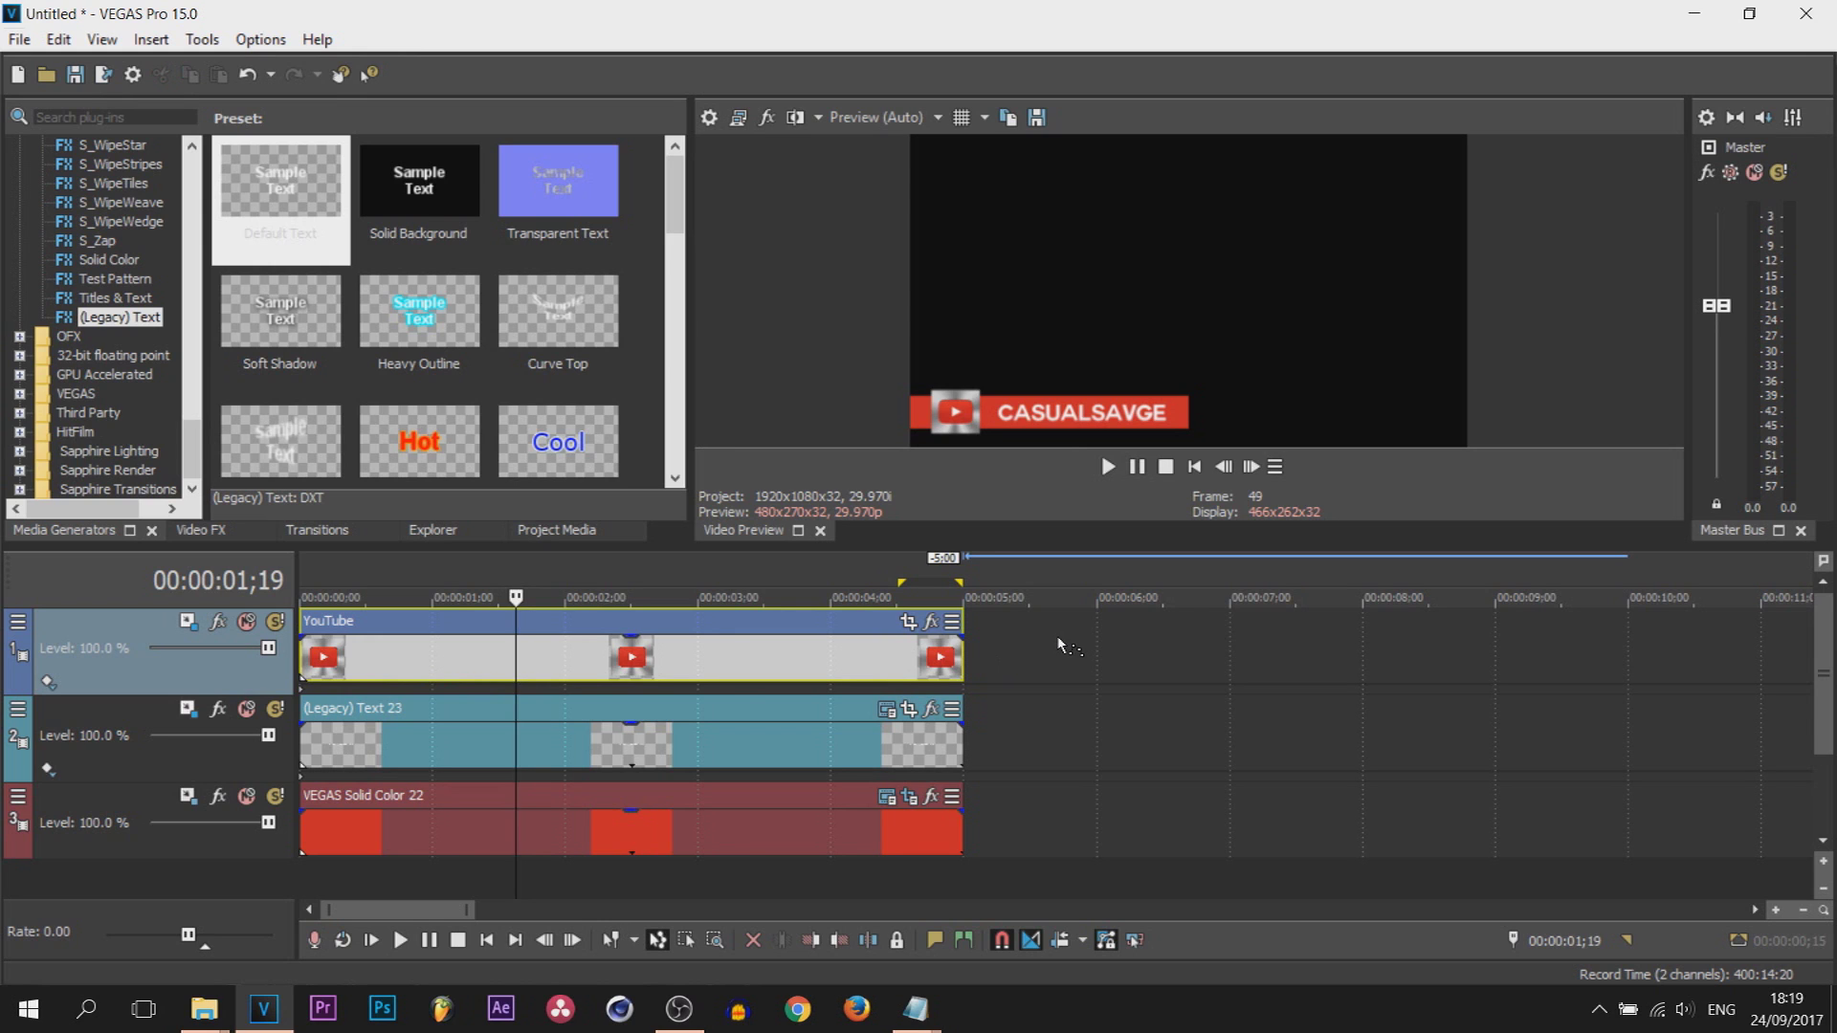
key("d")
left_click_drag(379, 889, 379, 882)
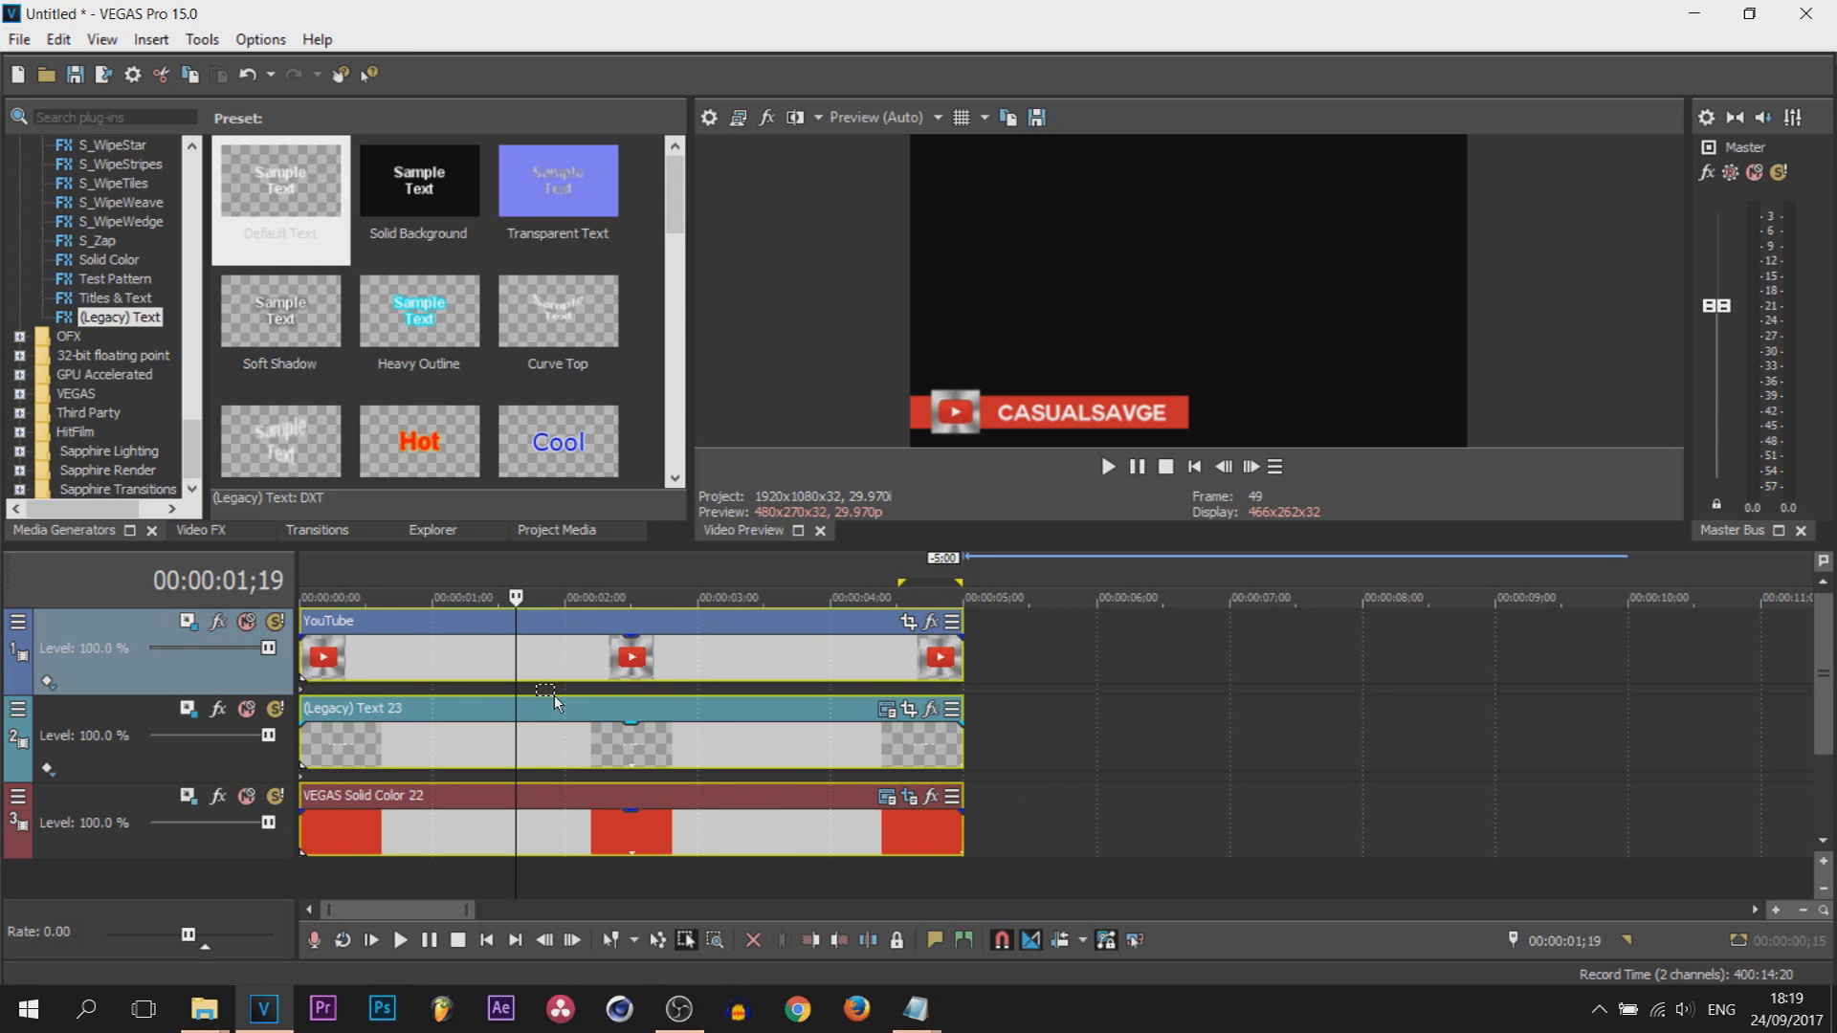
key("ctrl+d")
- Lengthen the fade-in and add a matching fade-out across all three clips
key("ctrl+Home")
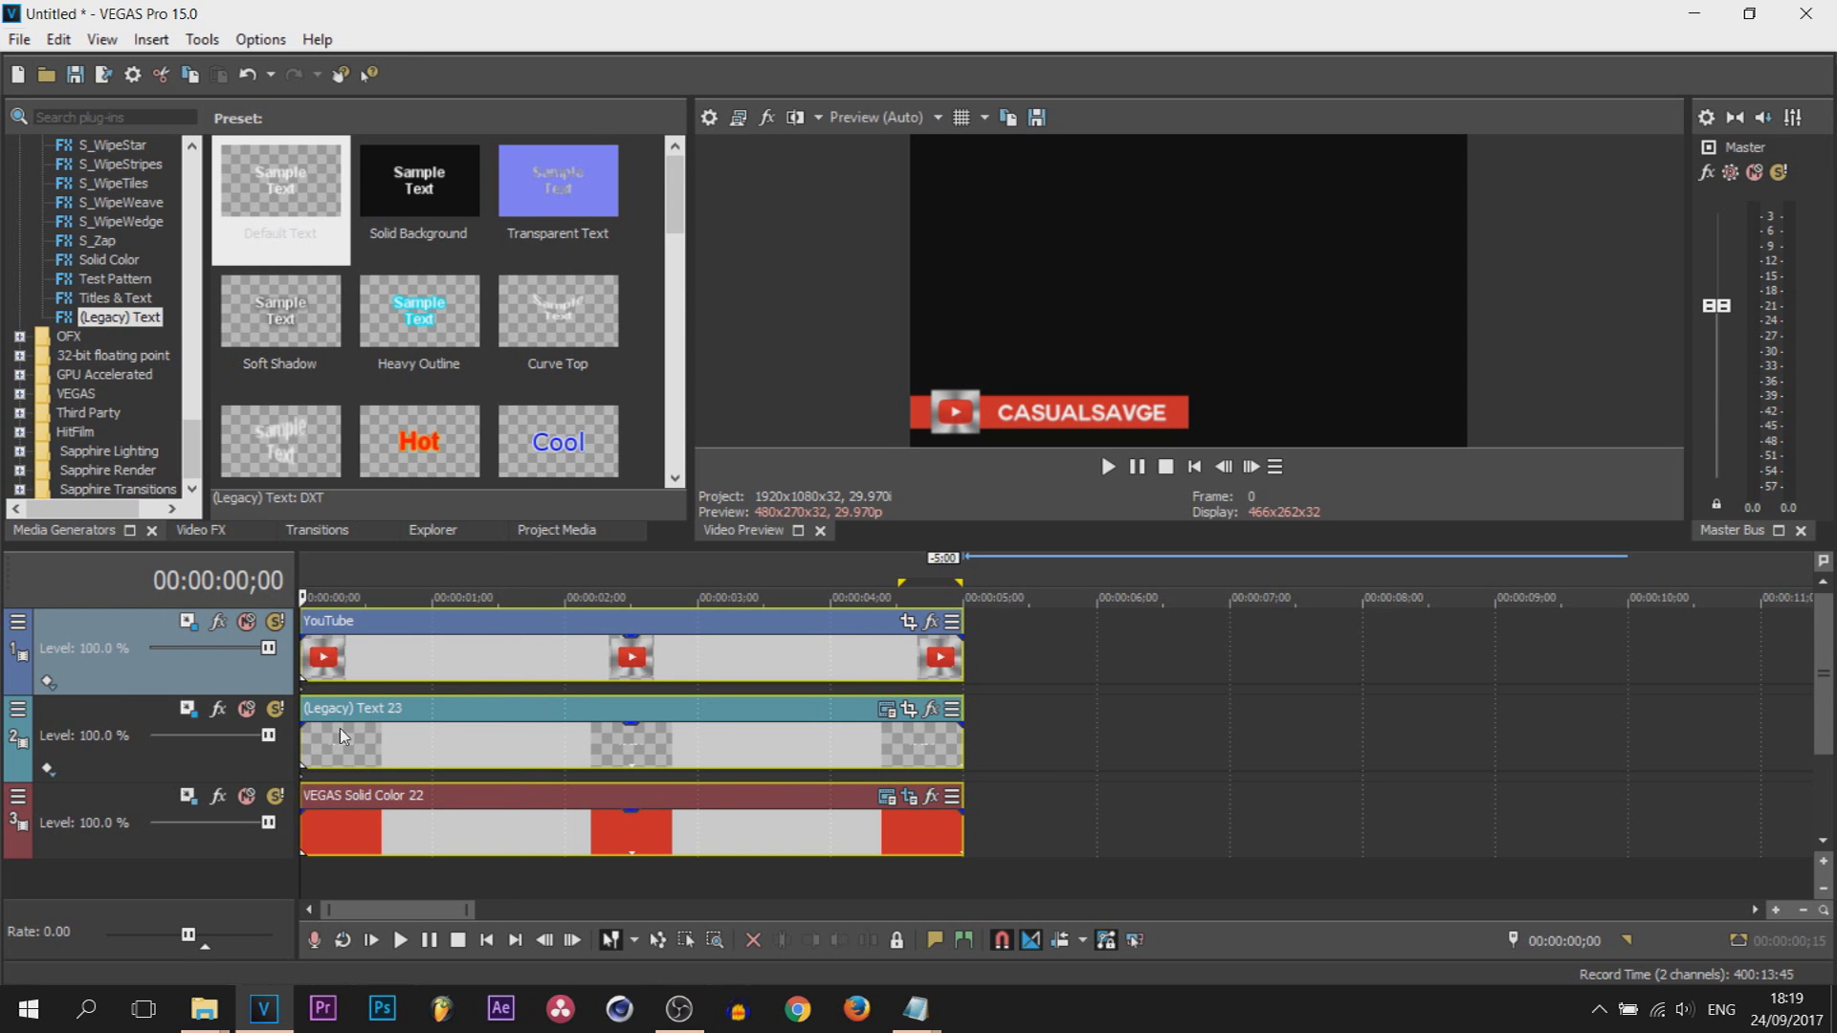
scroll(341, 727, "up", 6)
left_click_drag(301, 635, 833, 653)
scroll(383, 694, "down", 4)
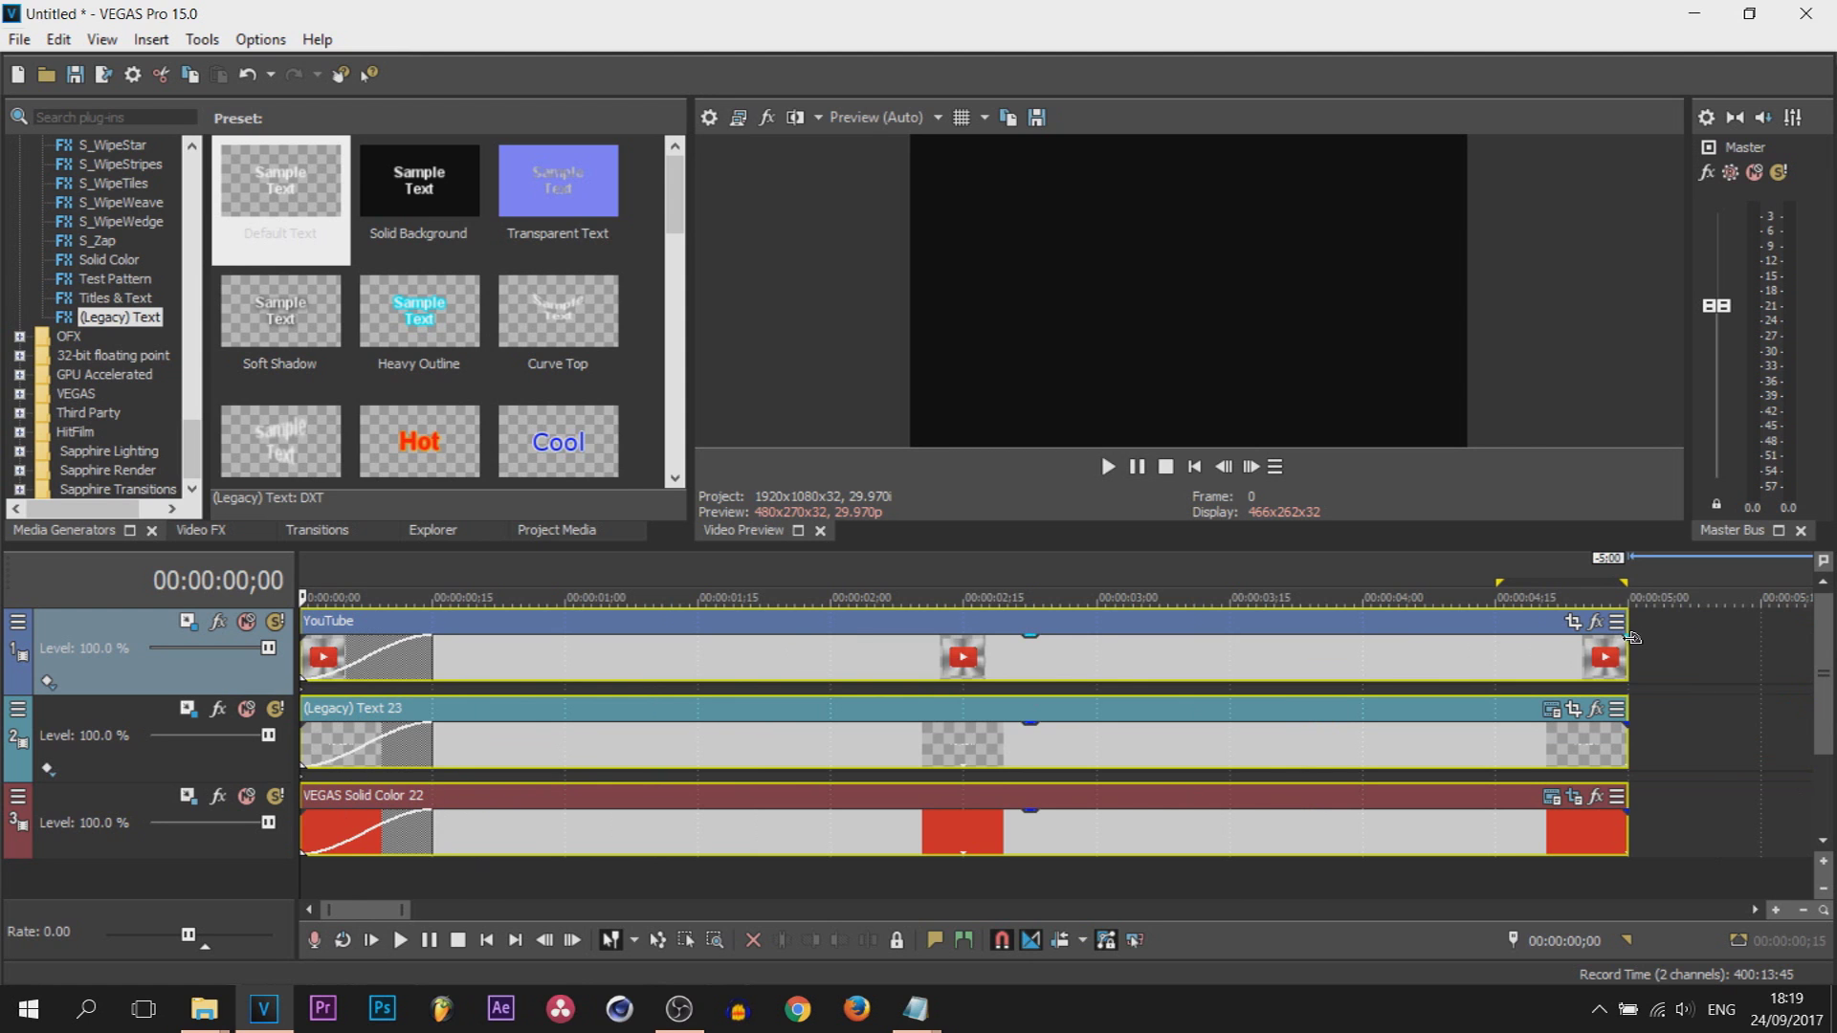
left_click_drag(1631, 636, 1498, 665)
scroll(1375, 749, "down", 2)
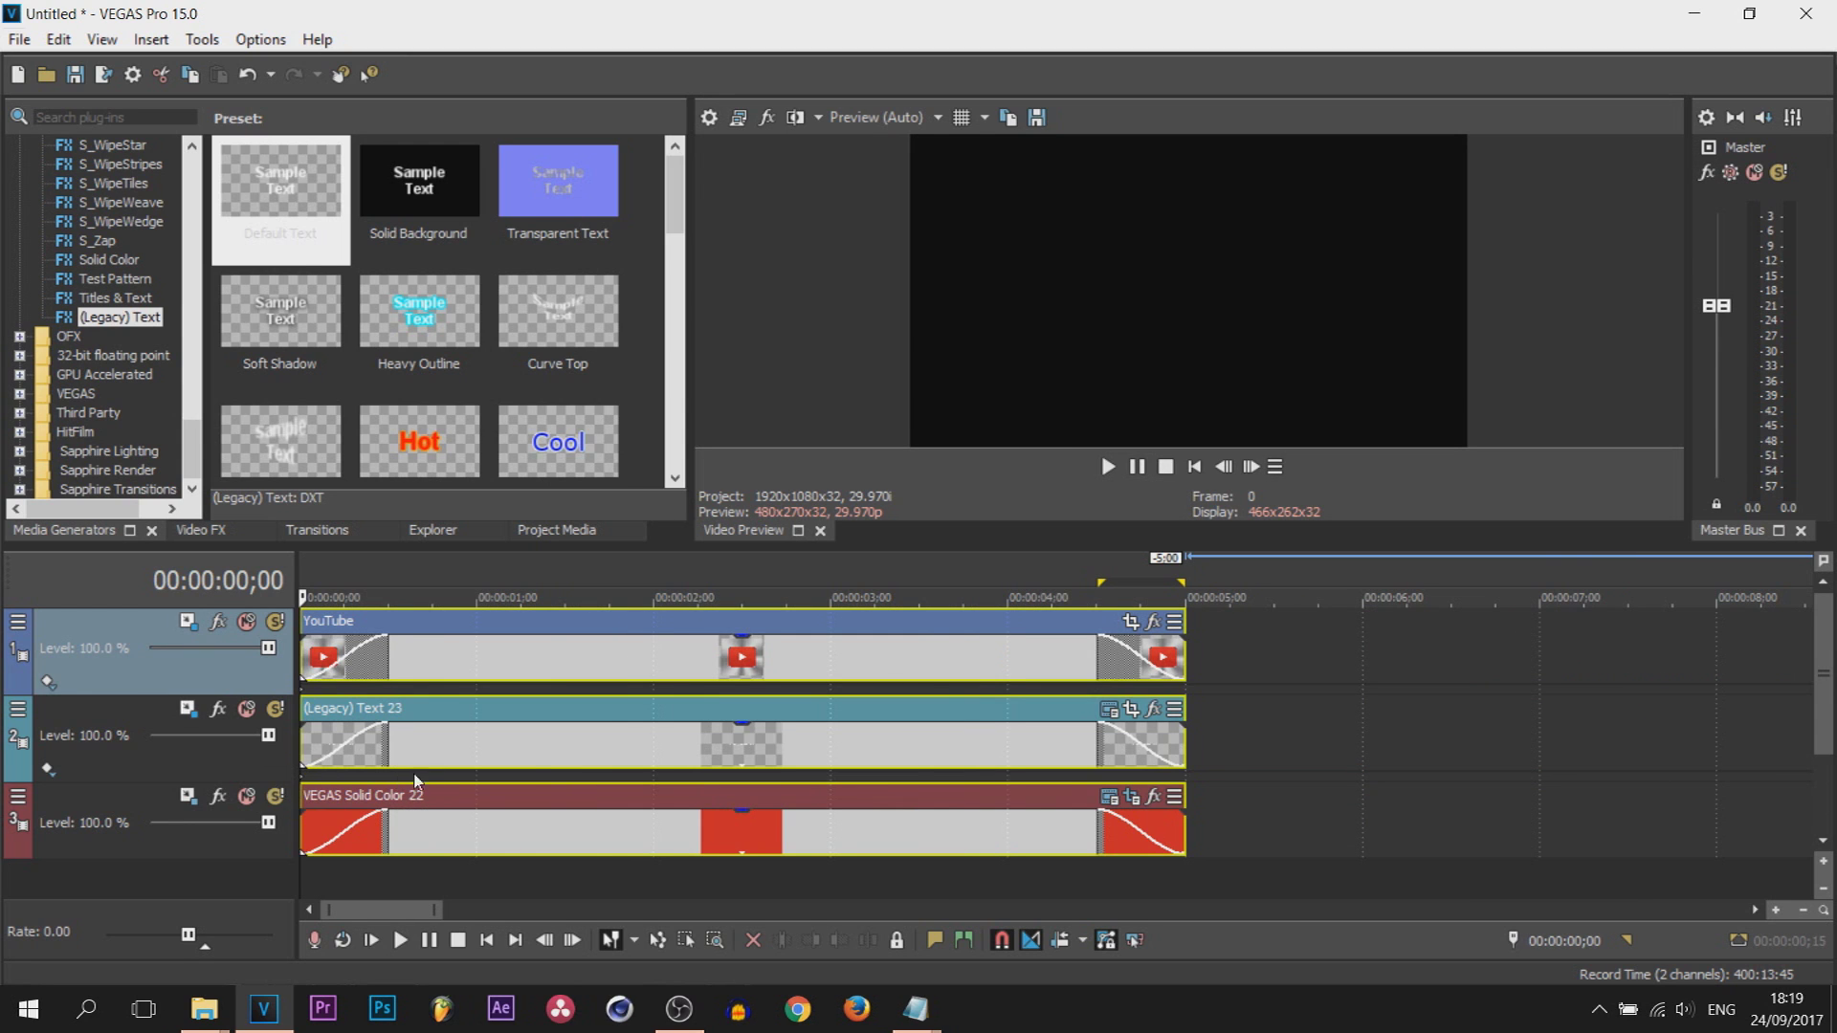
left_click(440, 836)
- Move the text and red bar clips so they start at 0;15
left_click(386, 838)
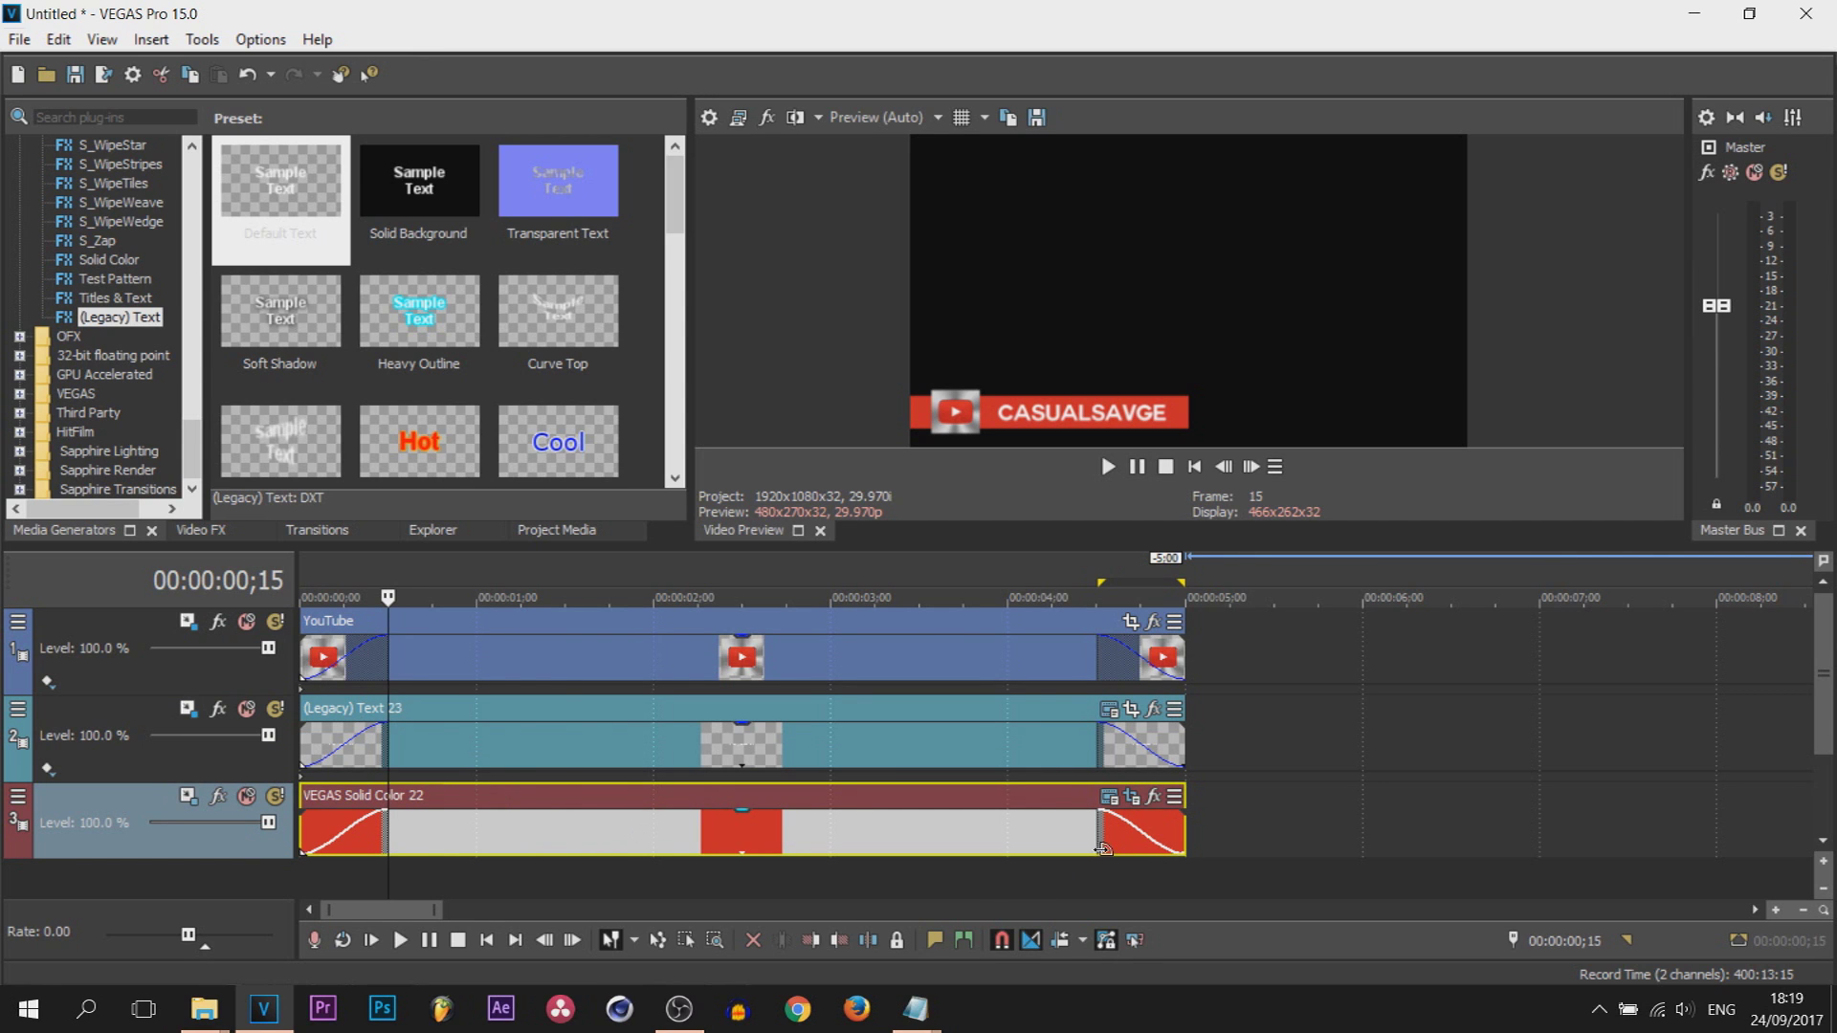
scroll(622, 832, "up", 3)
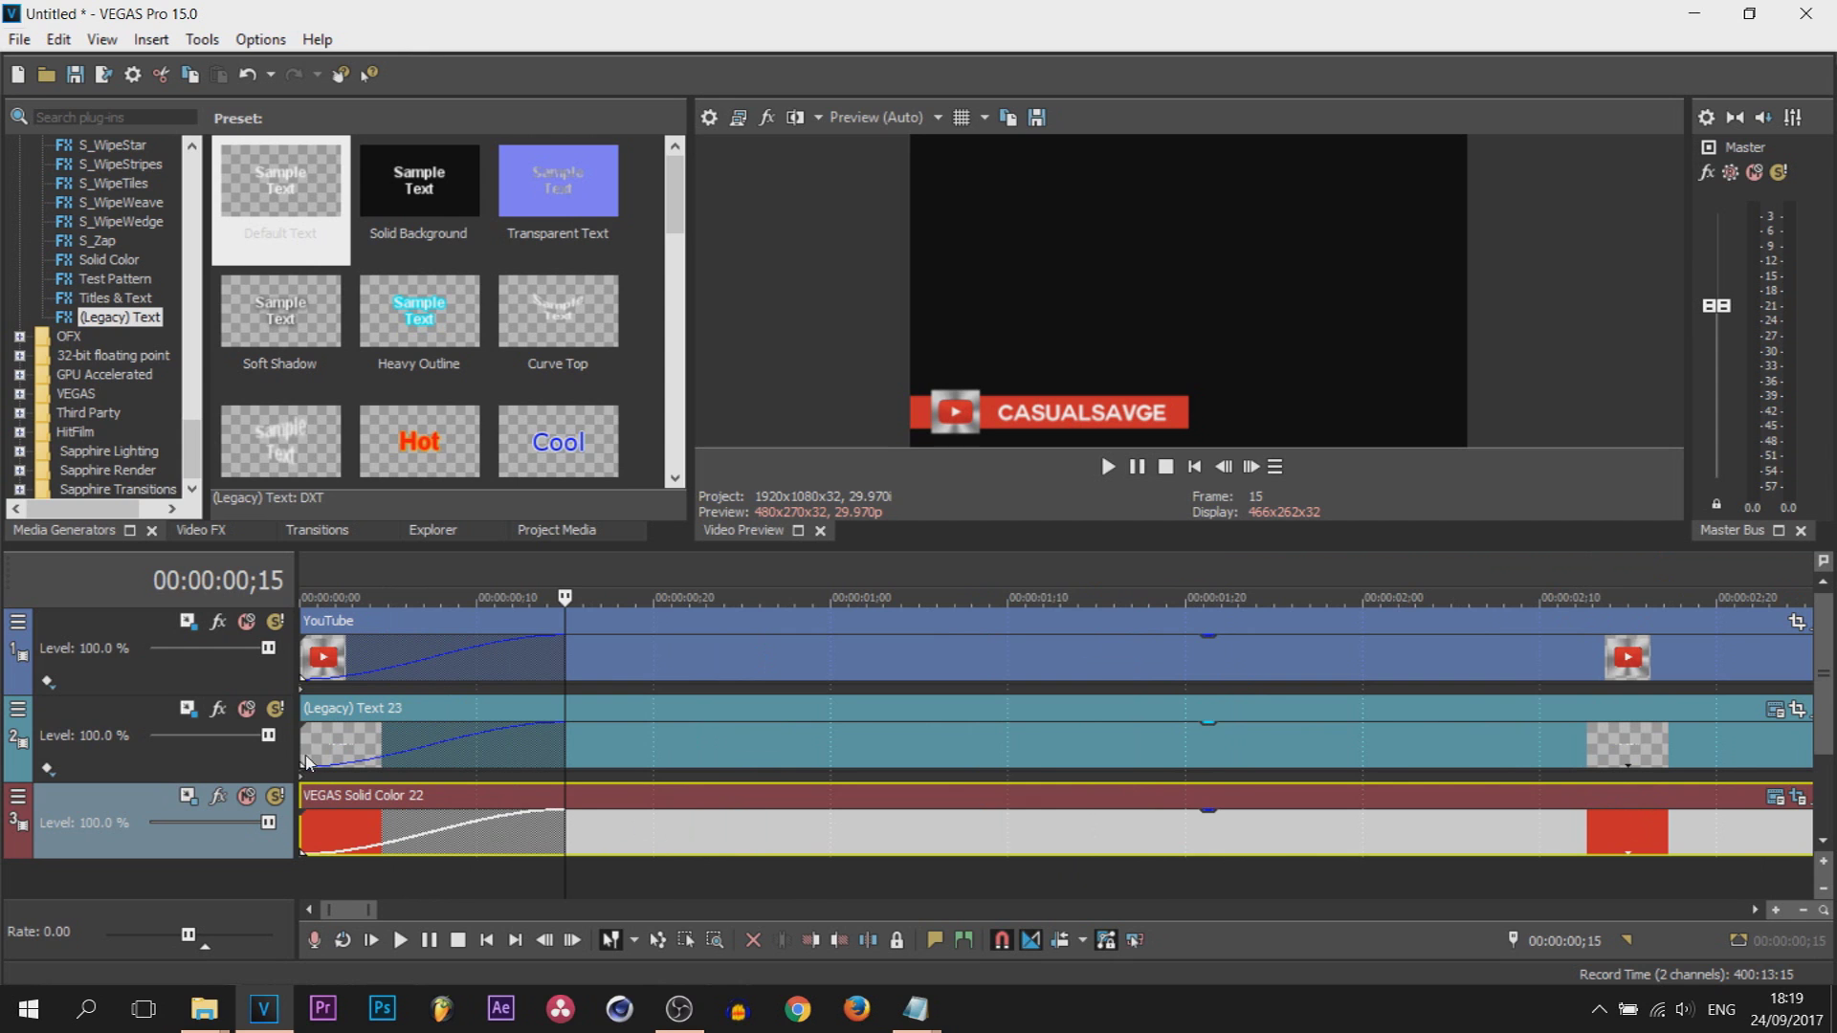
left_click_drag(297, 756, 574, 763)
left_click_drag(298, 827, 574, 830)
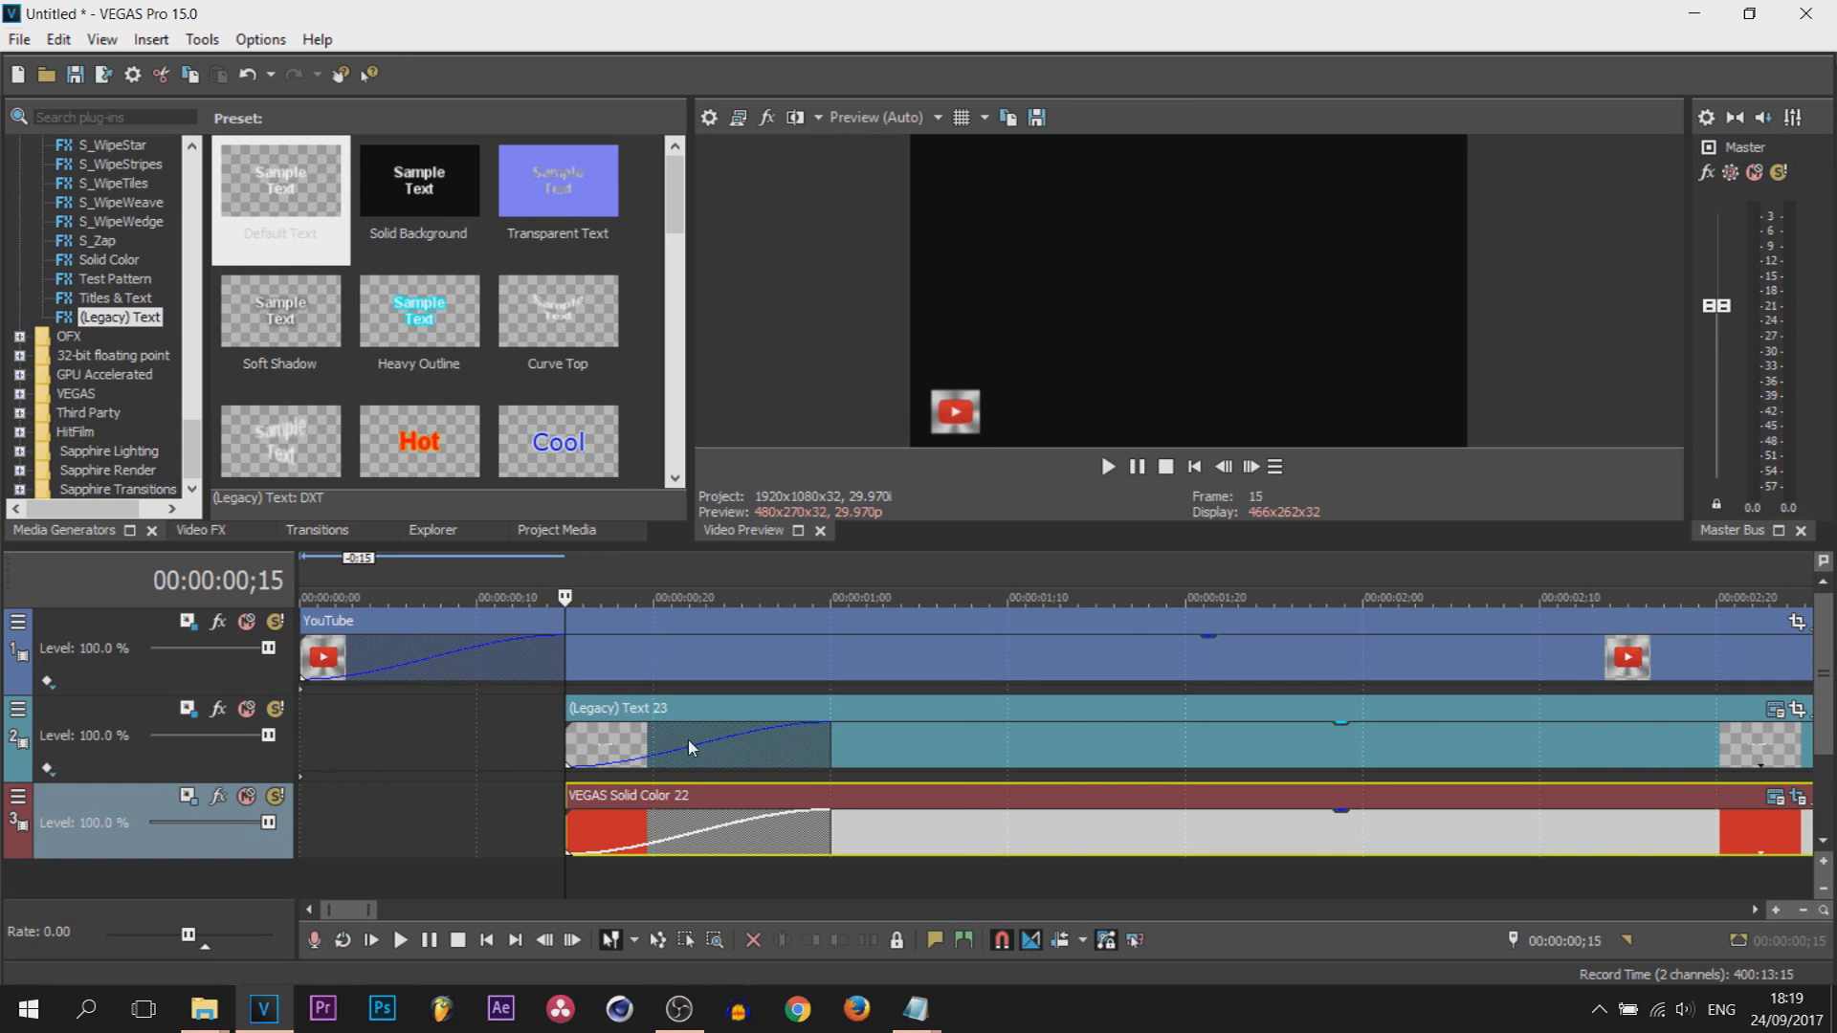
- Trim the text and red bar clips so they end at 4;15
scroll(812, 783, "down", 3)
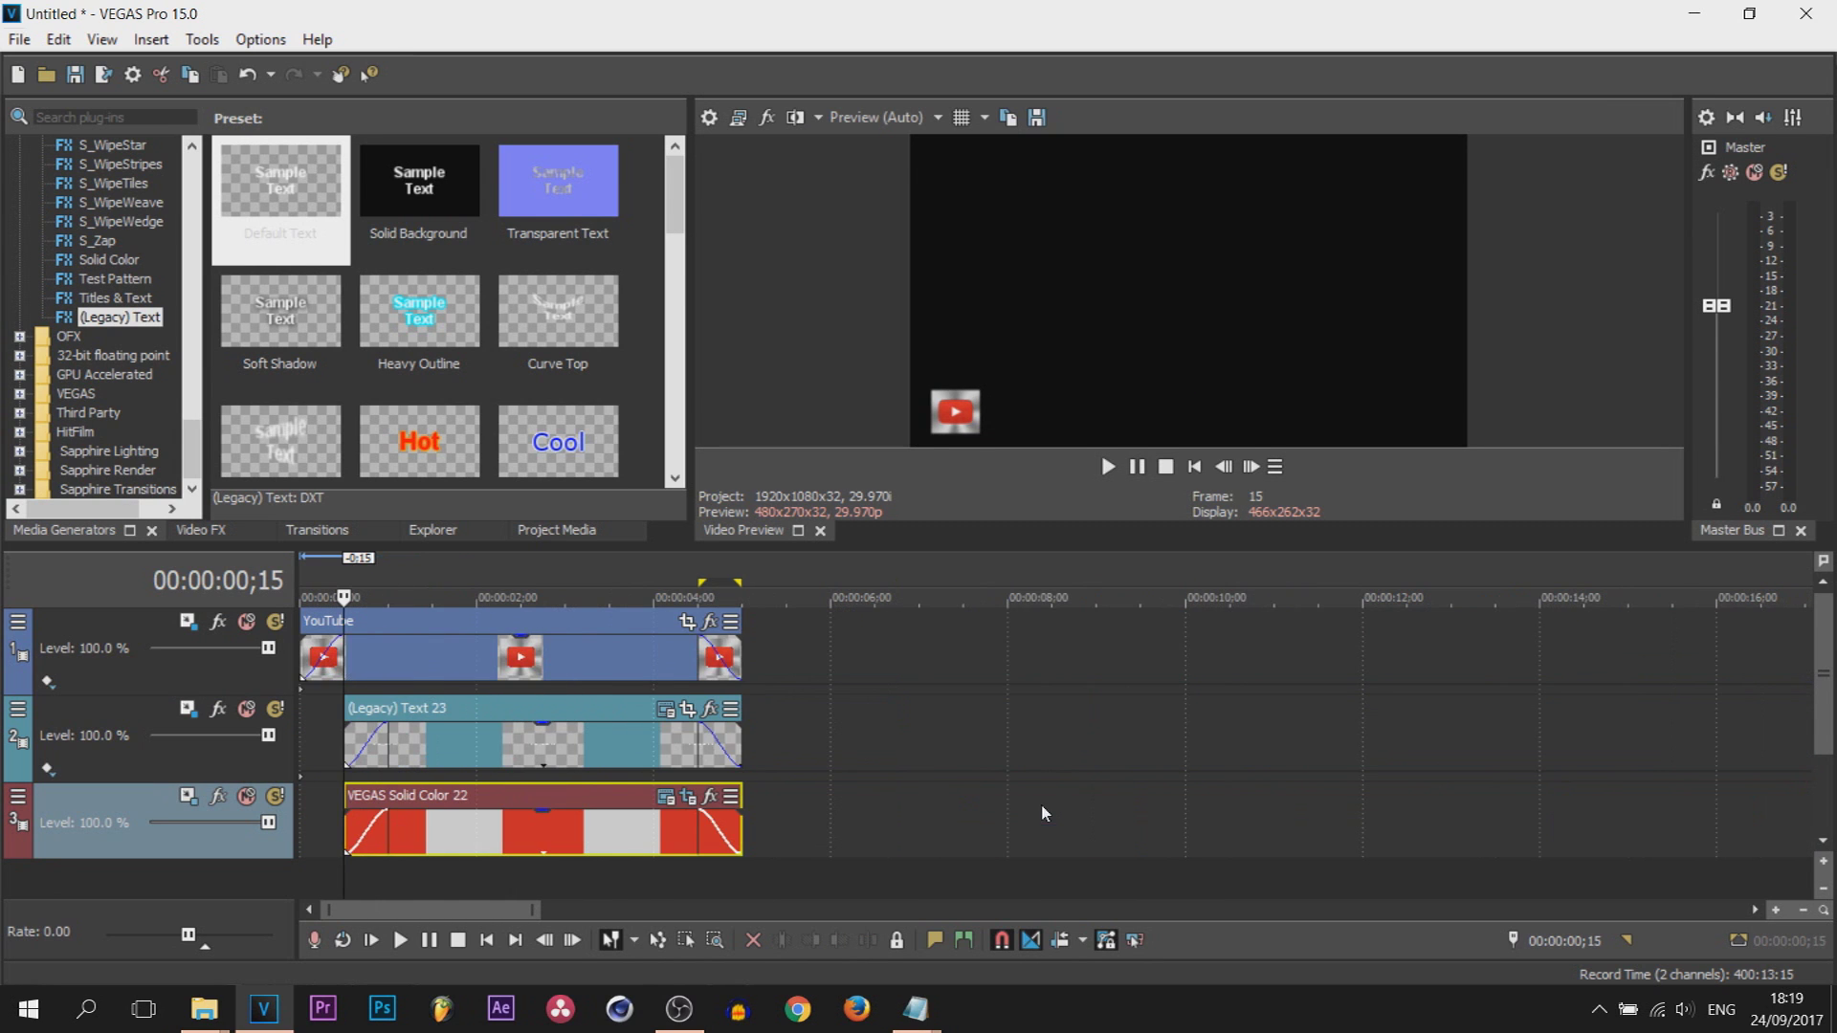
scroll(1042, 808, "down", 2)
left_click(706, 828)
scroll(709, 830, "up", 3)
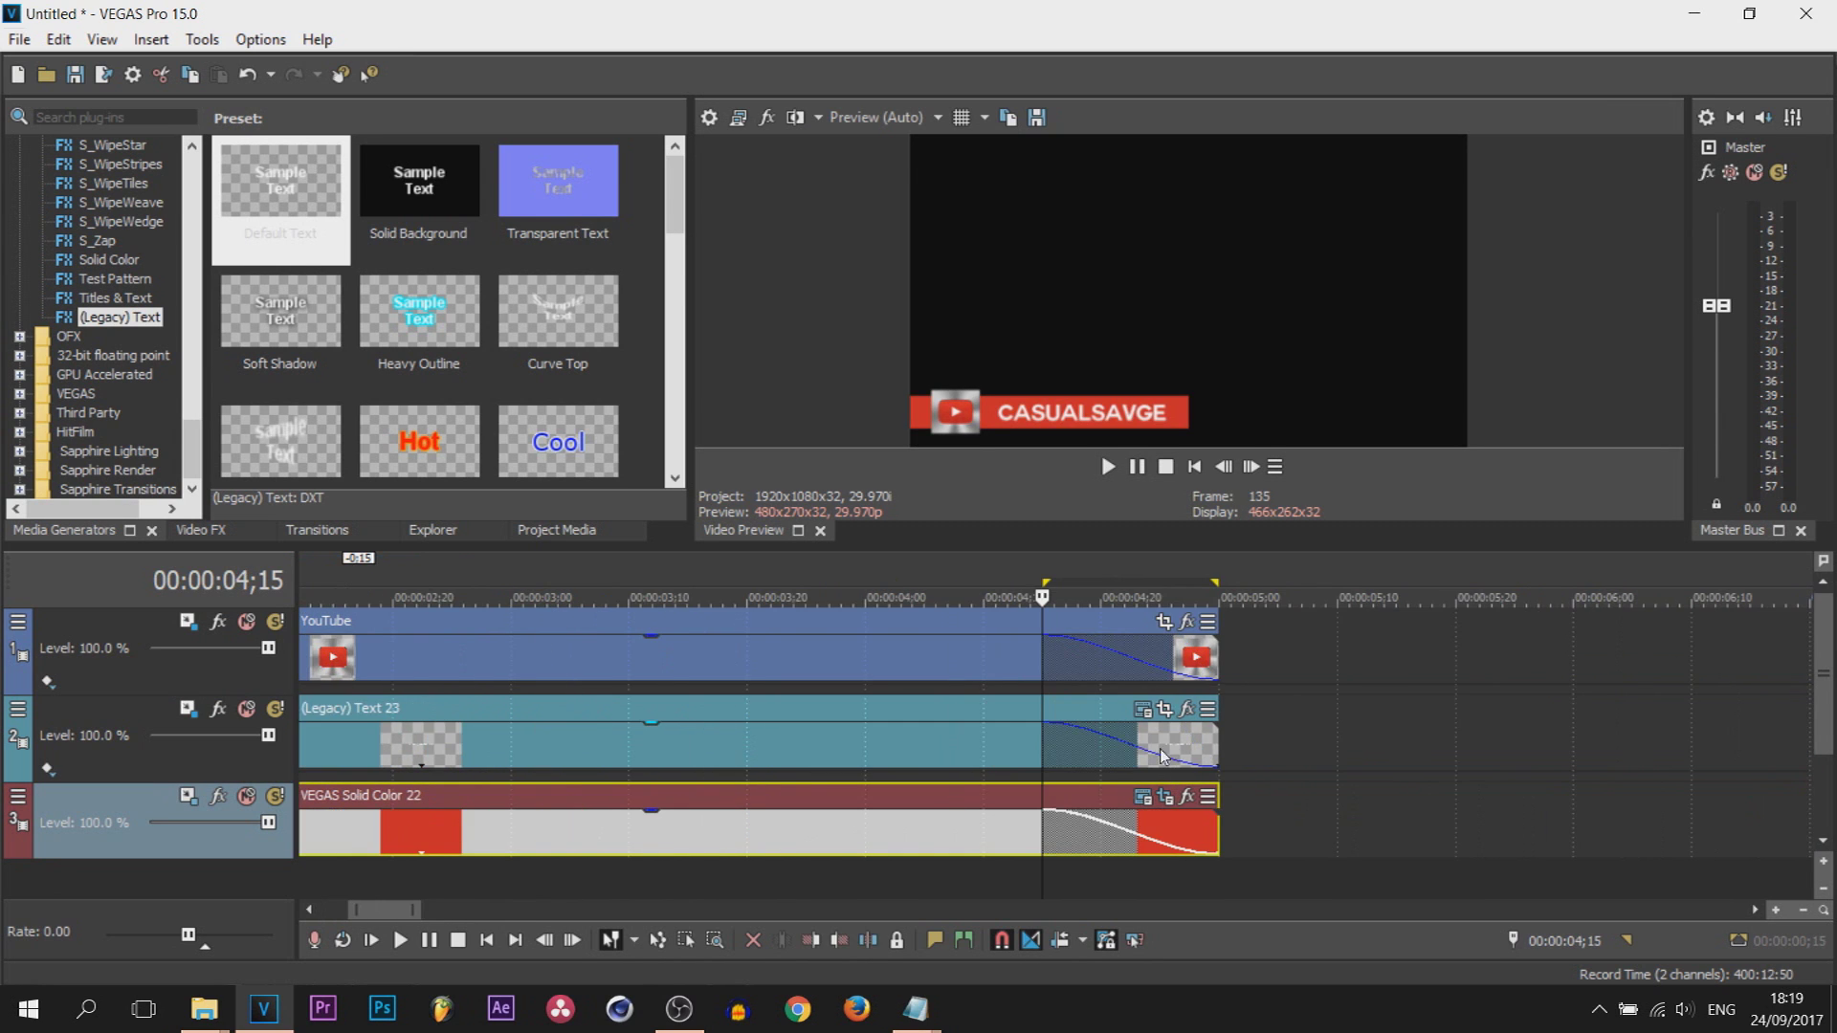
left_click(1139, 744)
left_click_drag(1139, 743, 963, 743)
left_click_drag(1215, 823, 1040, 822)
- Select the YouTube icon clip, return to the timeline start, and show the transitions list
scroll(918, 672, "down", 3)
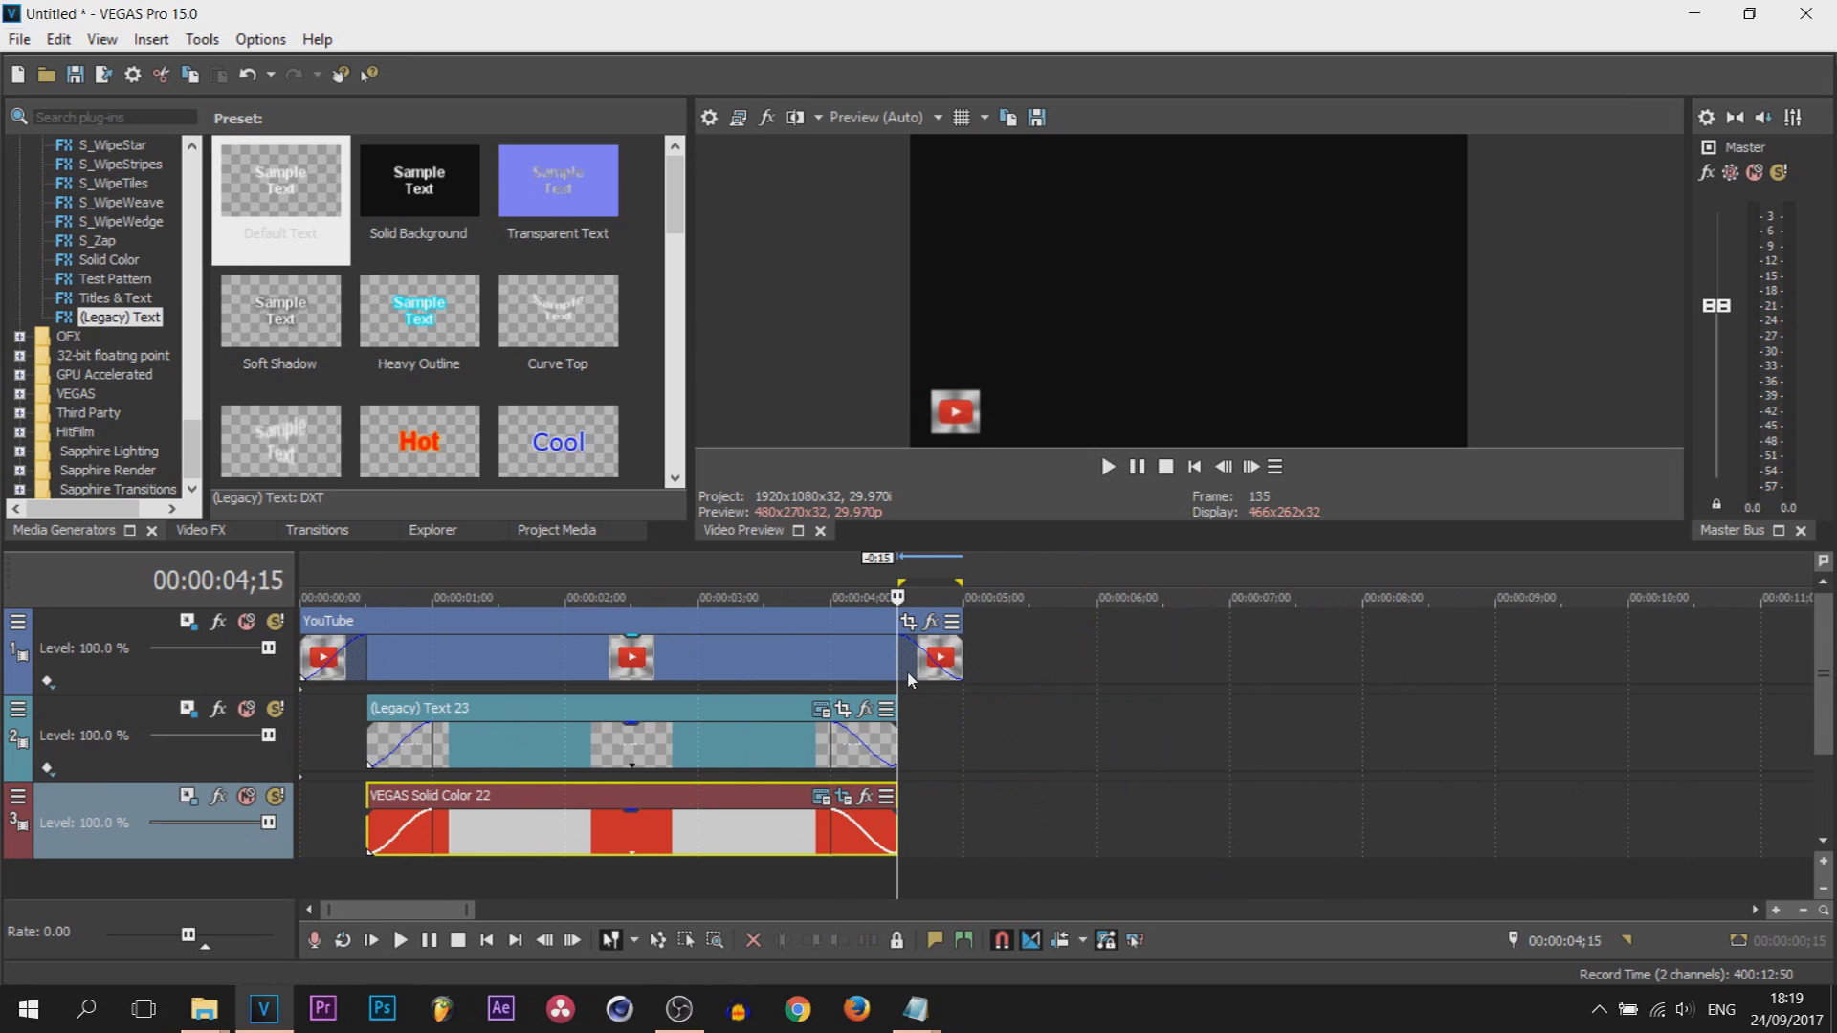
left_click(311, 670)
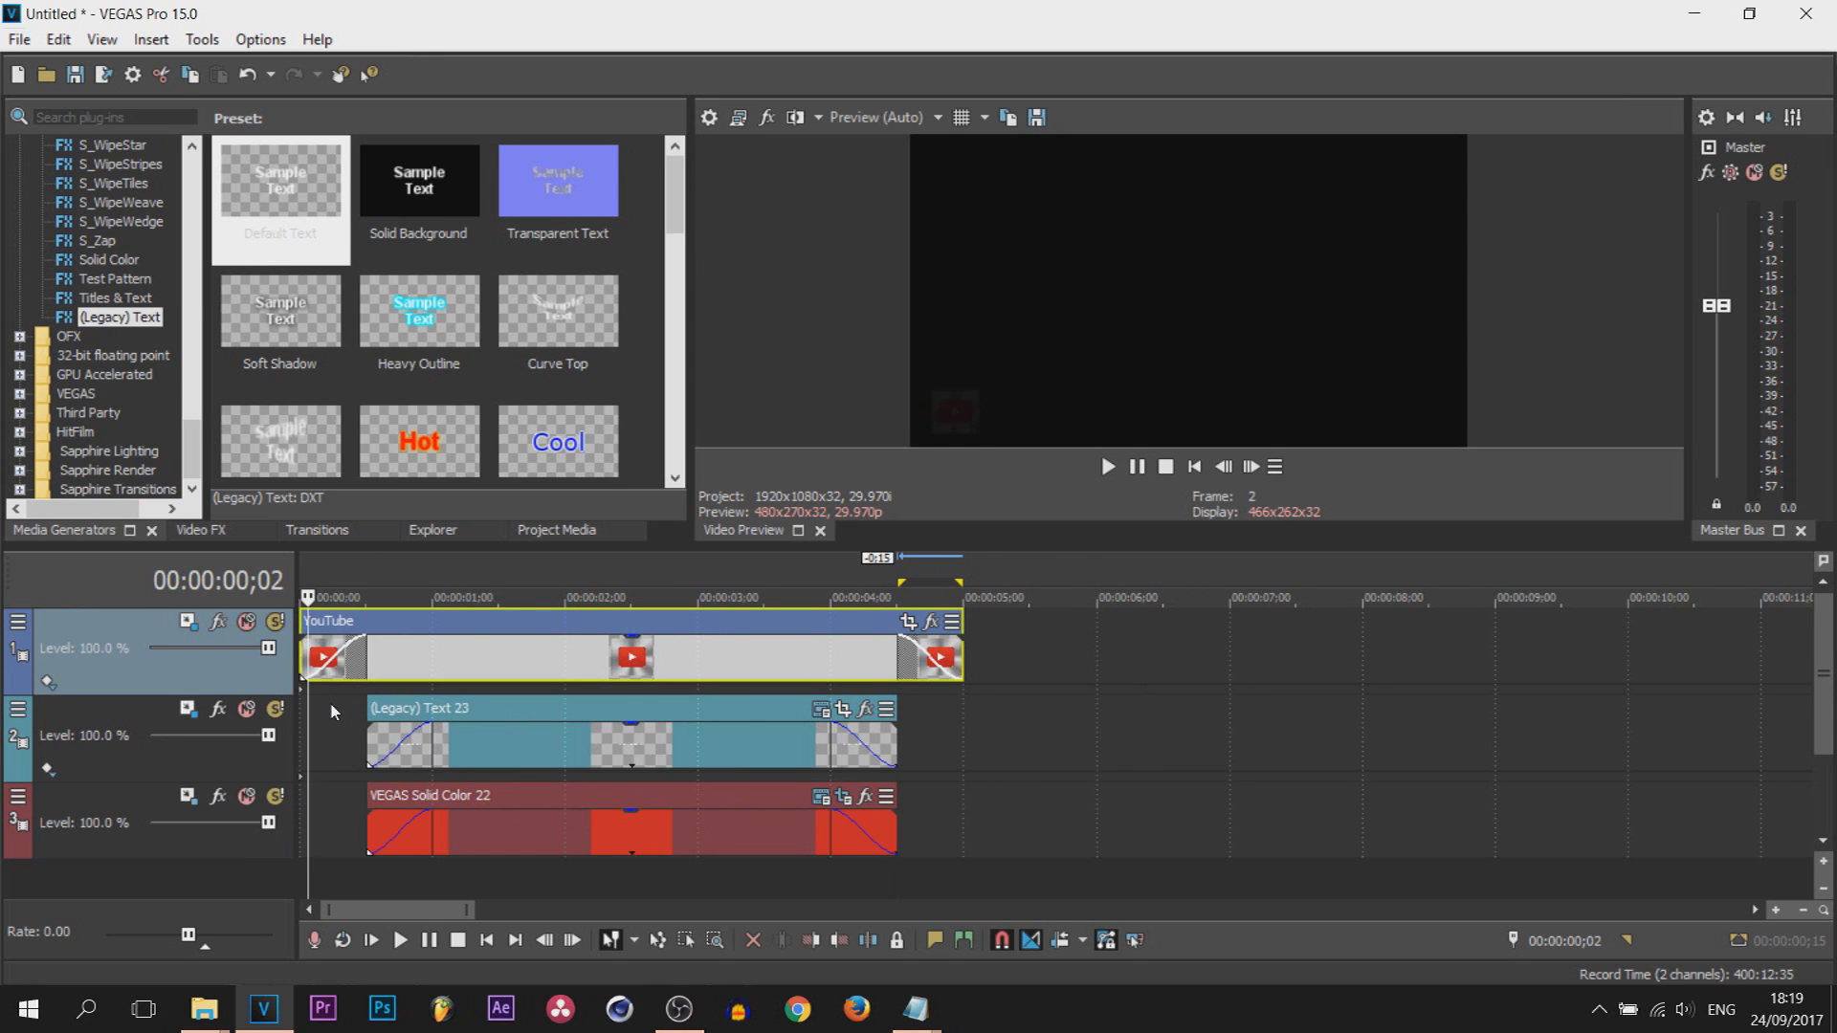
key("Home")
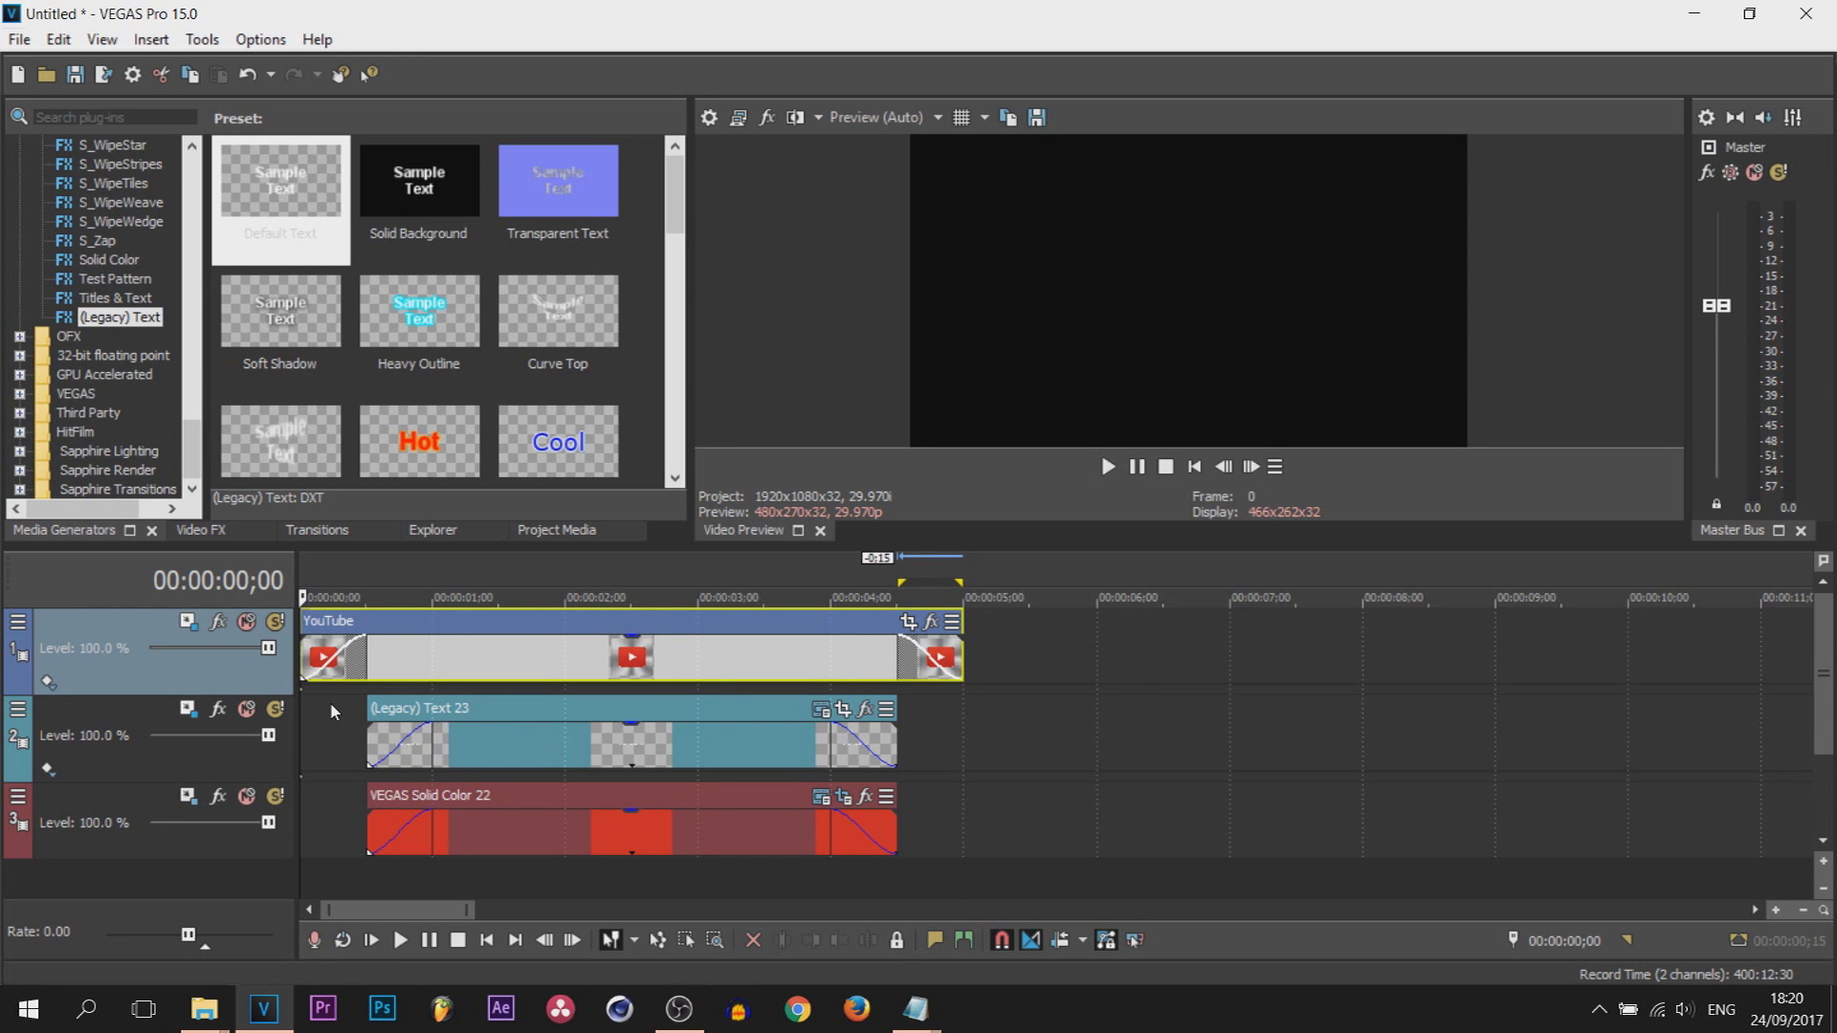
left_click(324, 535)
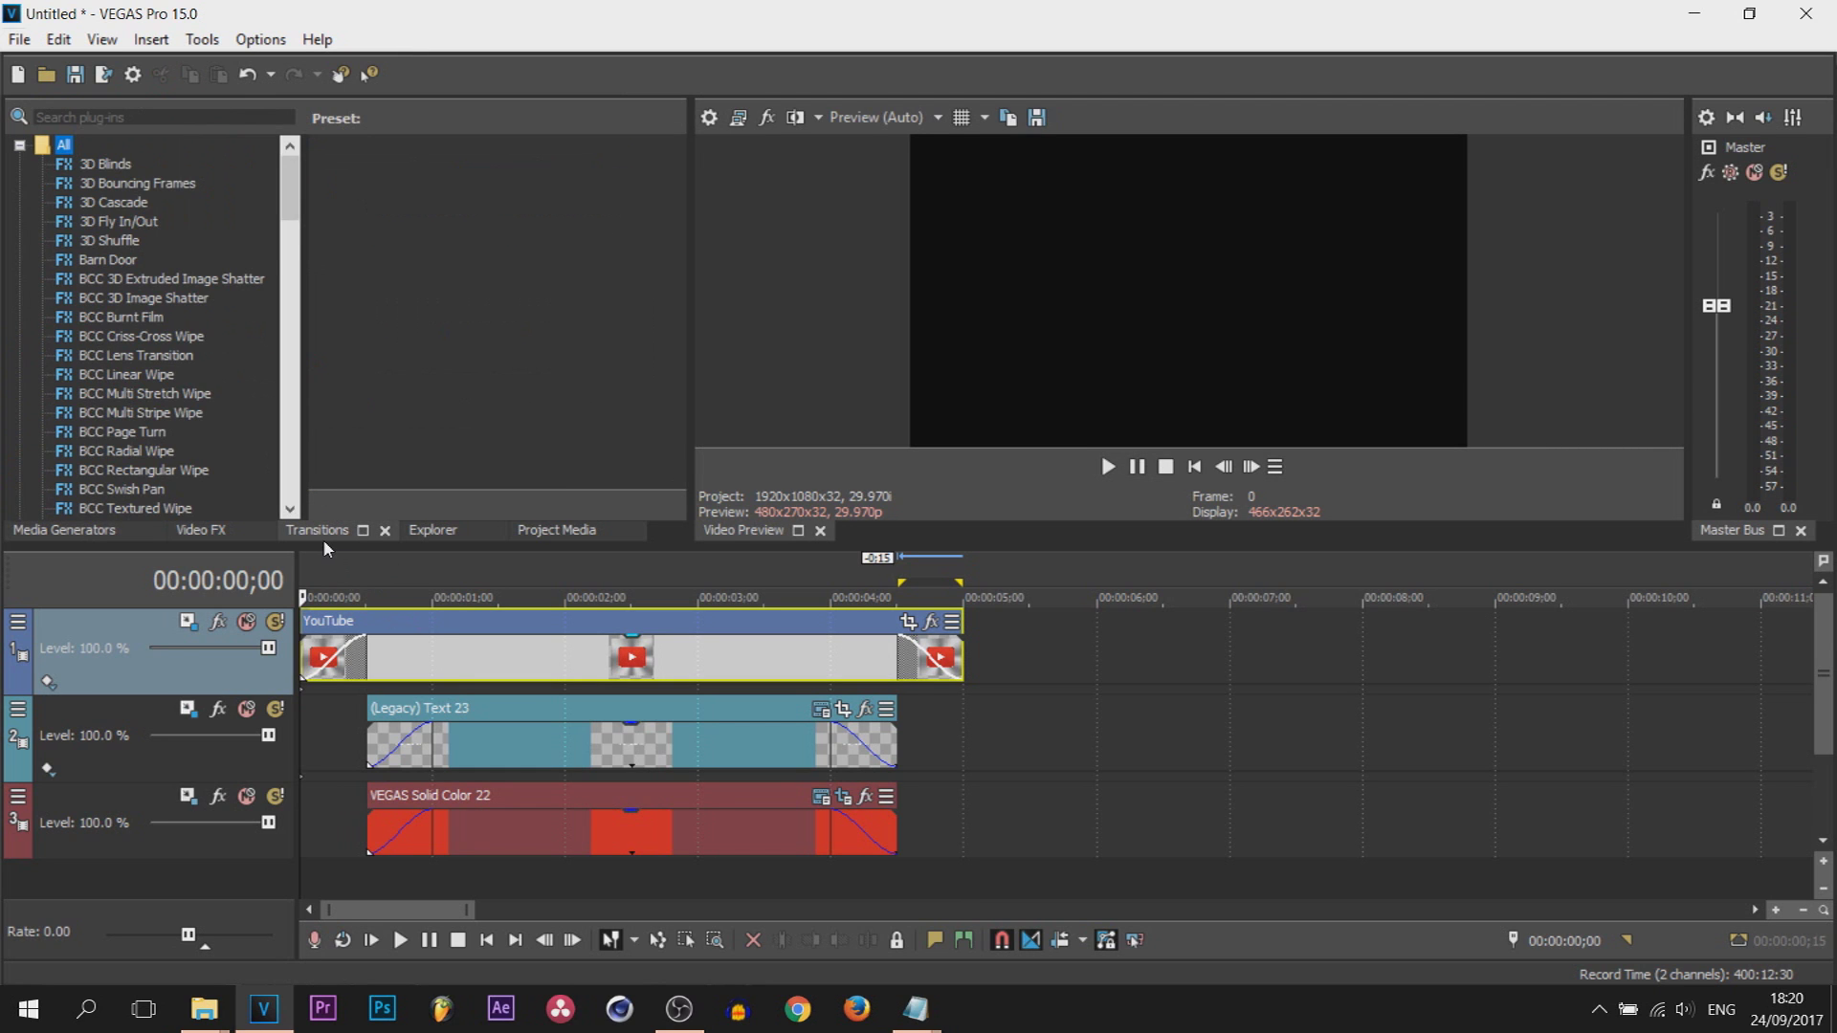
- Apply the default Zoom transition to the start of the YouTube icon clip
left_click_drag(296, 175, 284, 440)
left_click(97, 417)
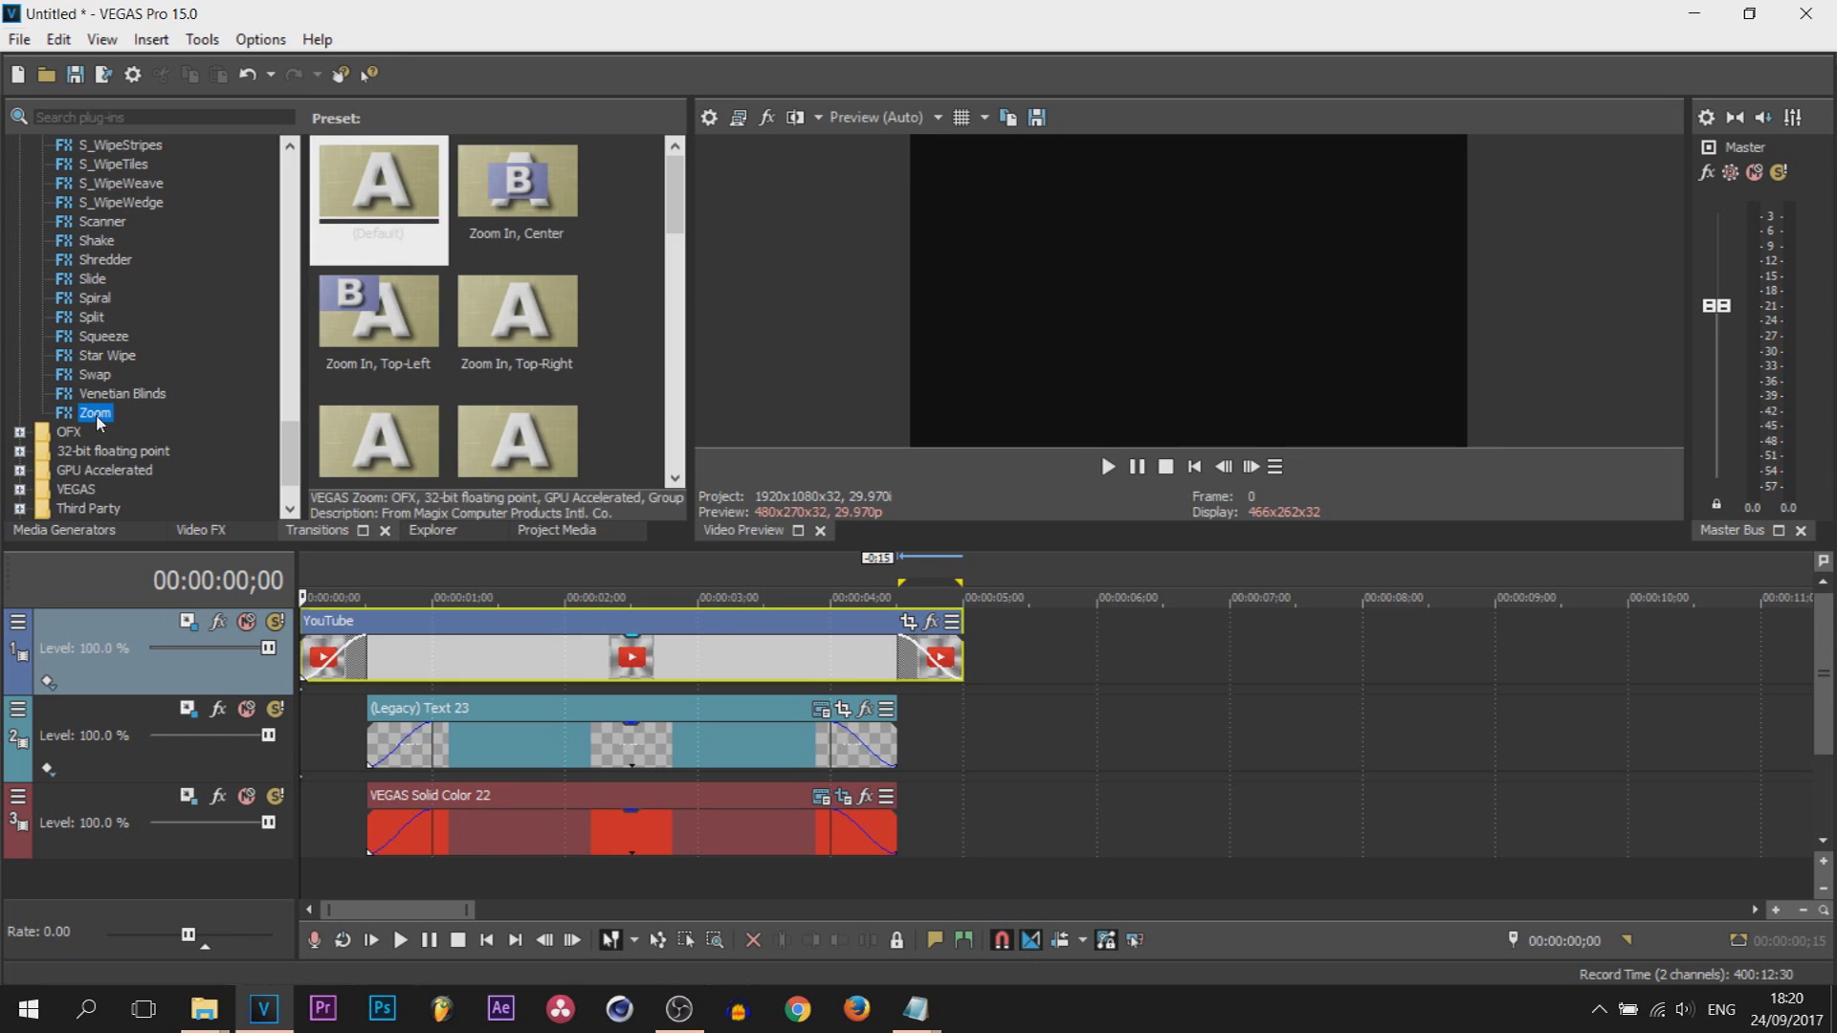
left_click_drag(387, 194, 349, 687)
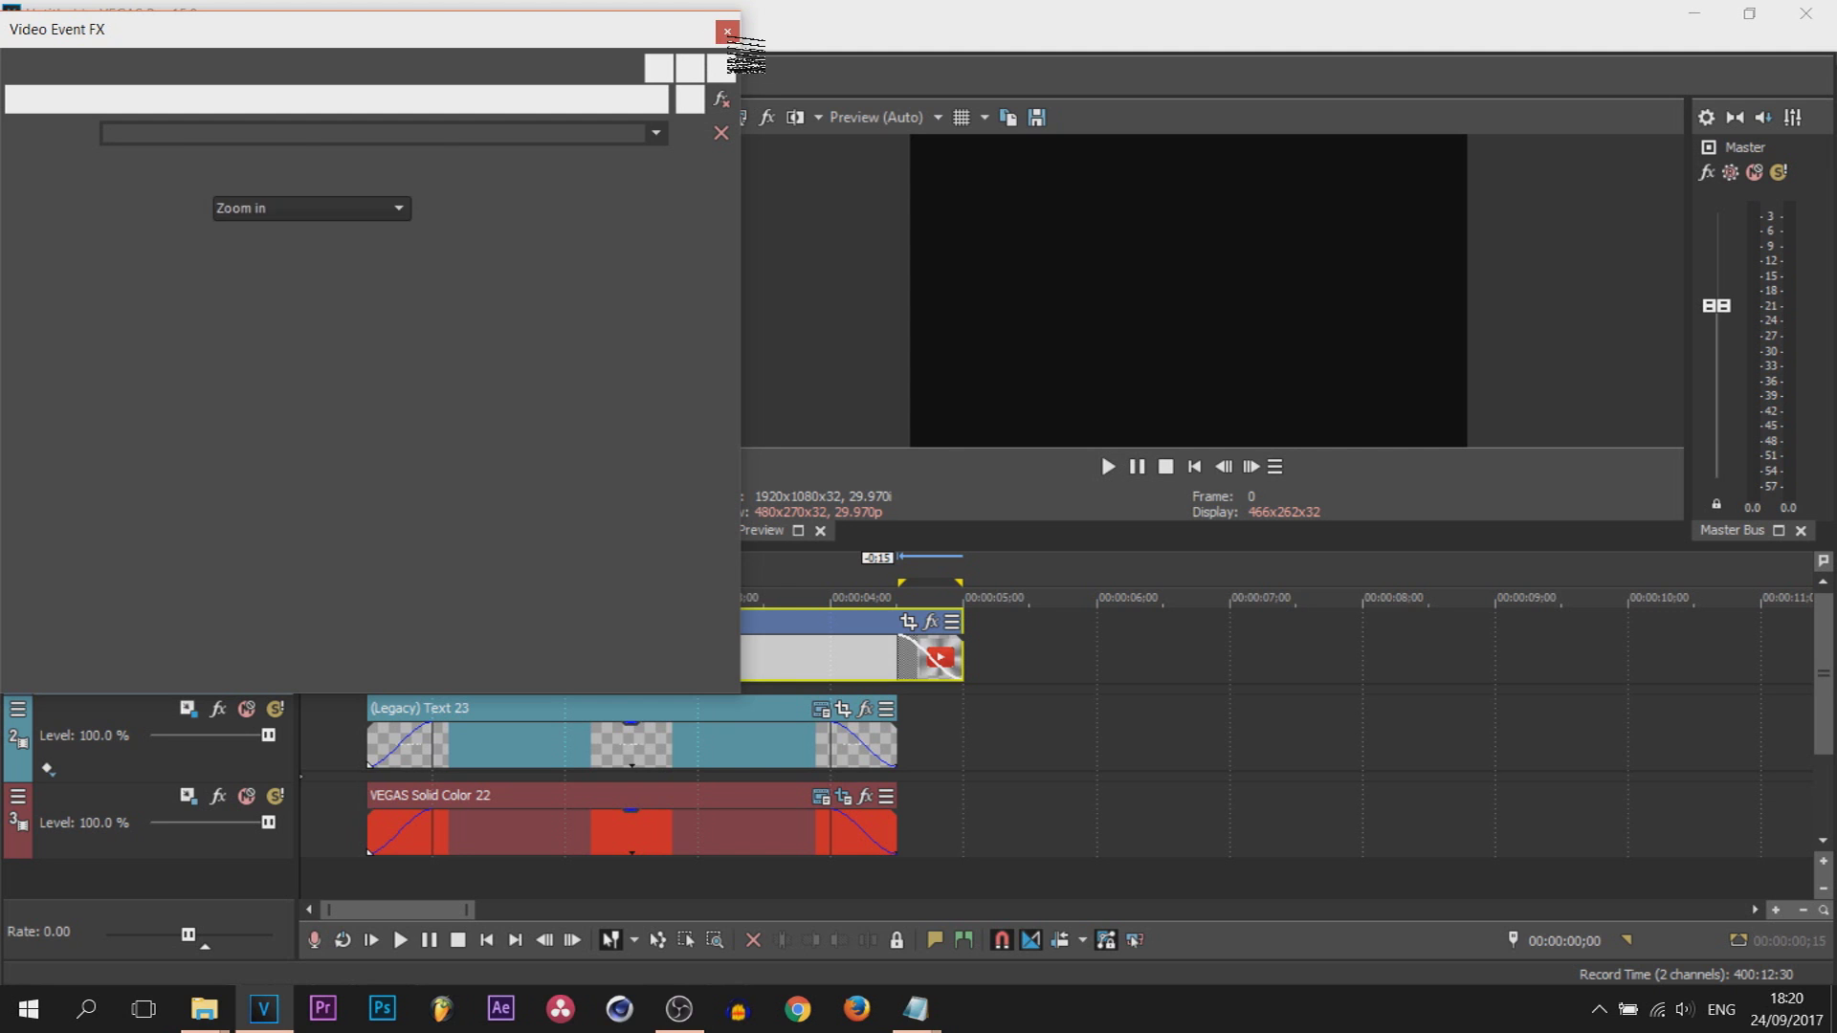
left_click(727, 32)
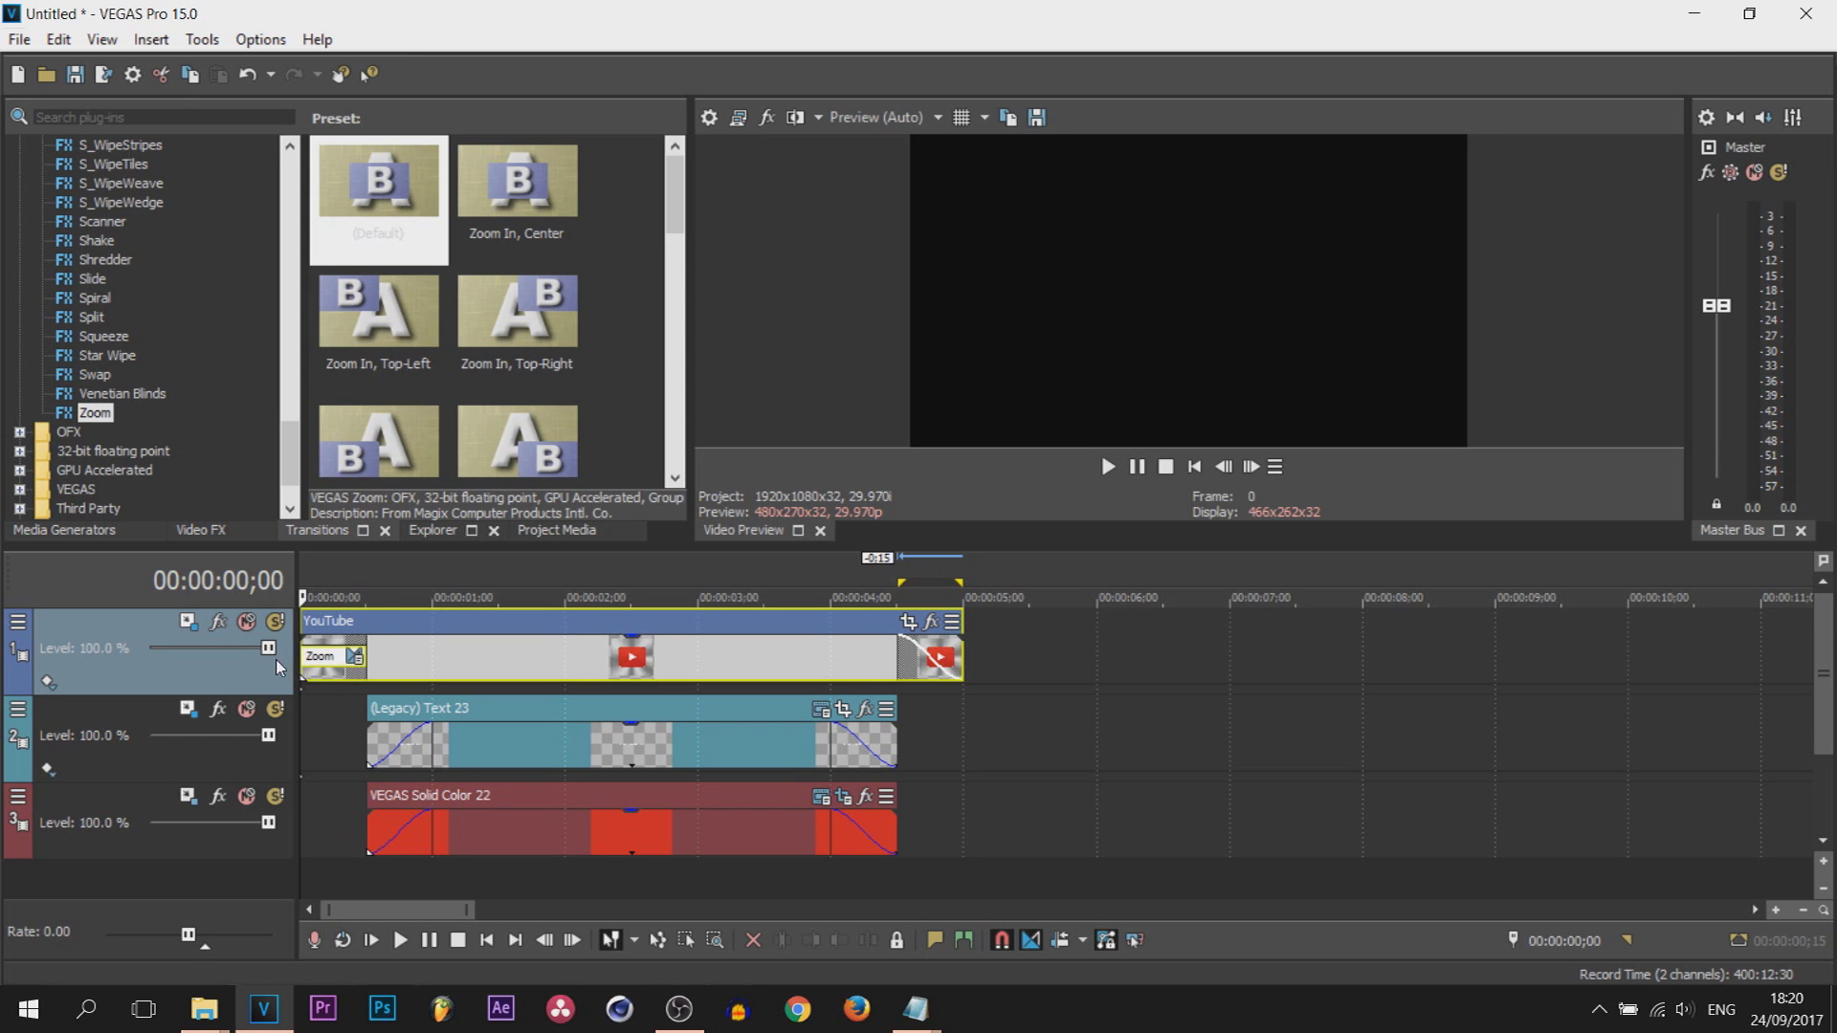
left_click_drag(360, 656, 431, 658)
key("ctrl+z")
- Add Zoom Out, Center to the icon clip's end and preview the animation
scroll(448, 356, "down", 4)
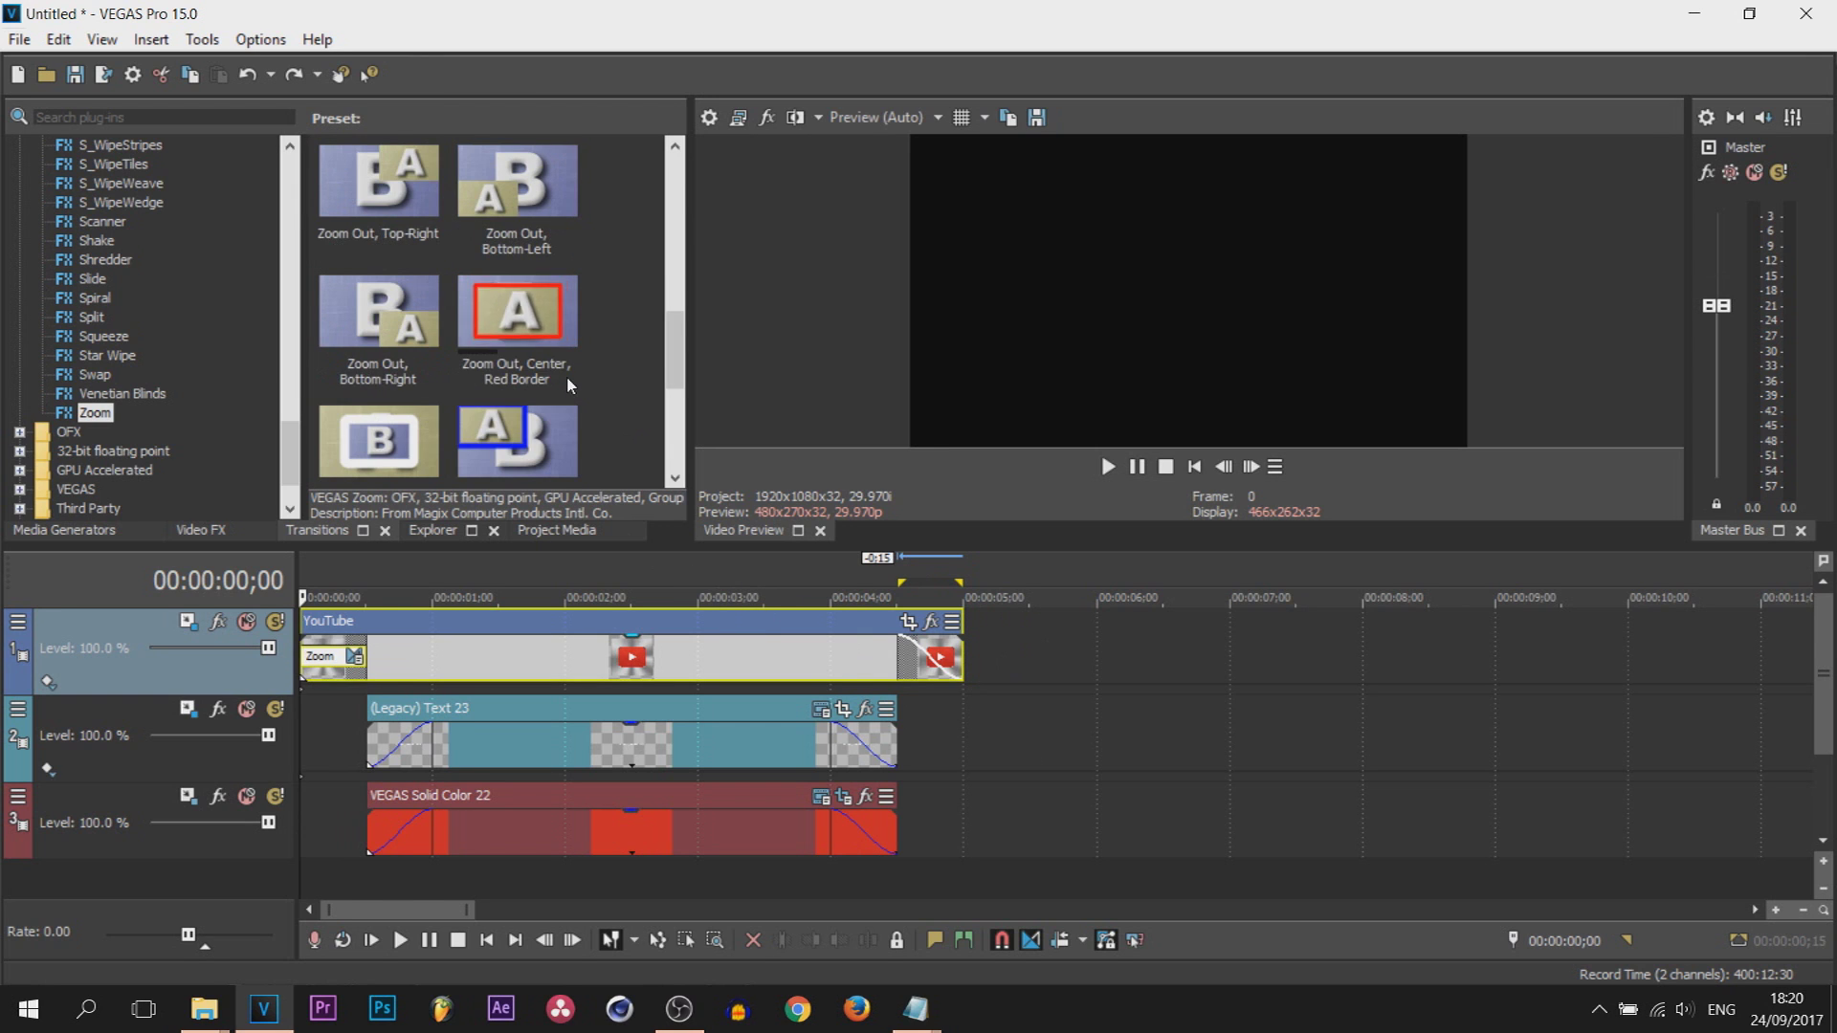
scroll(566, 376, "up", 1)
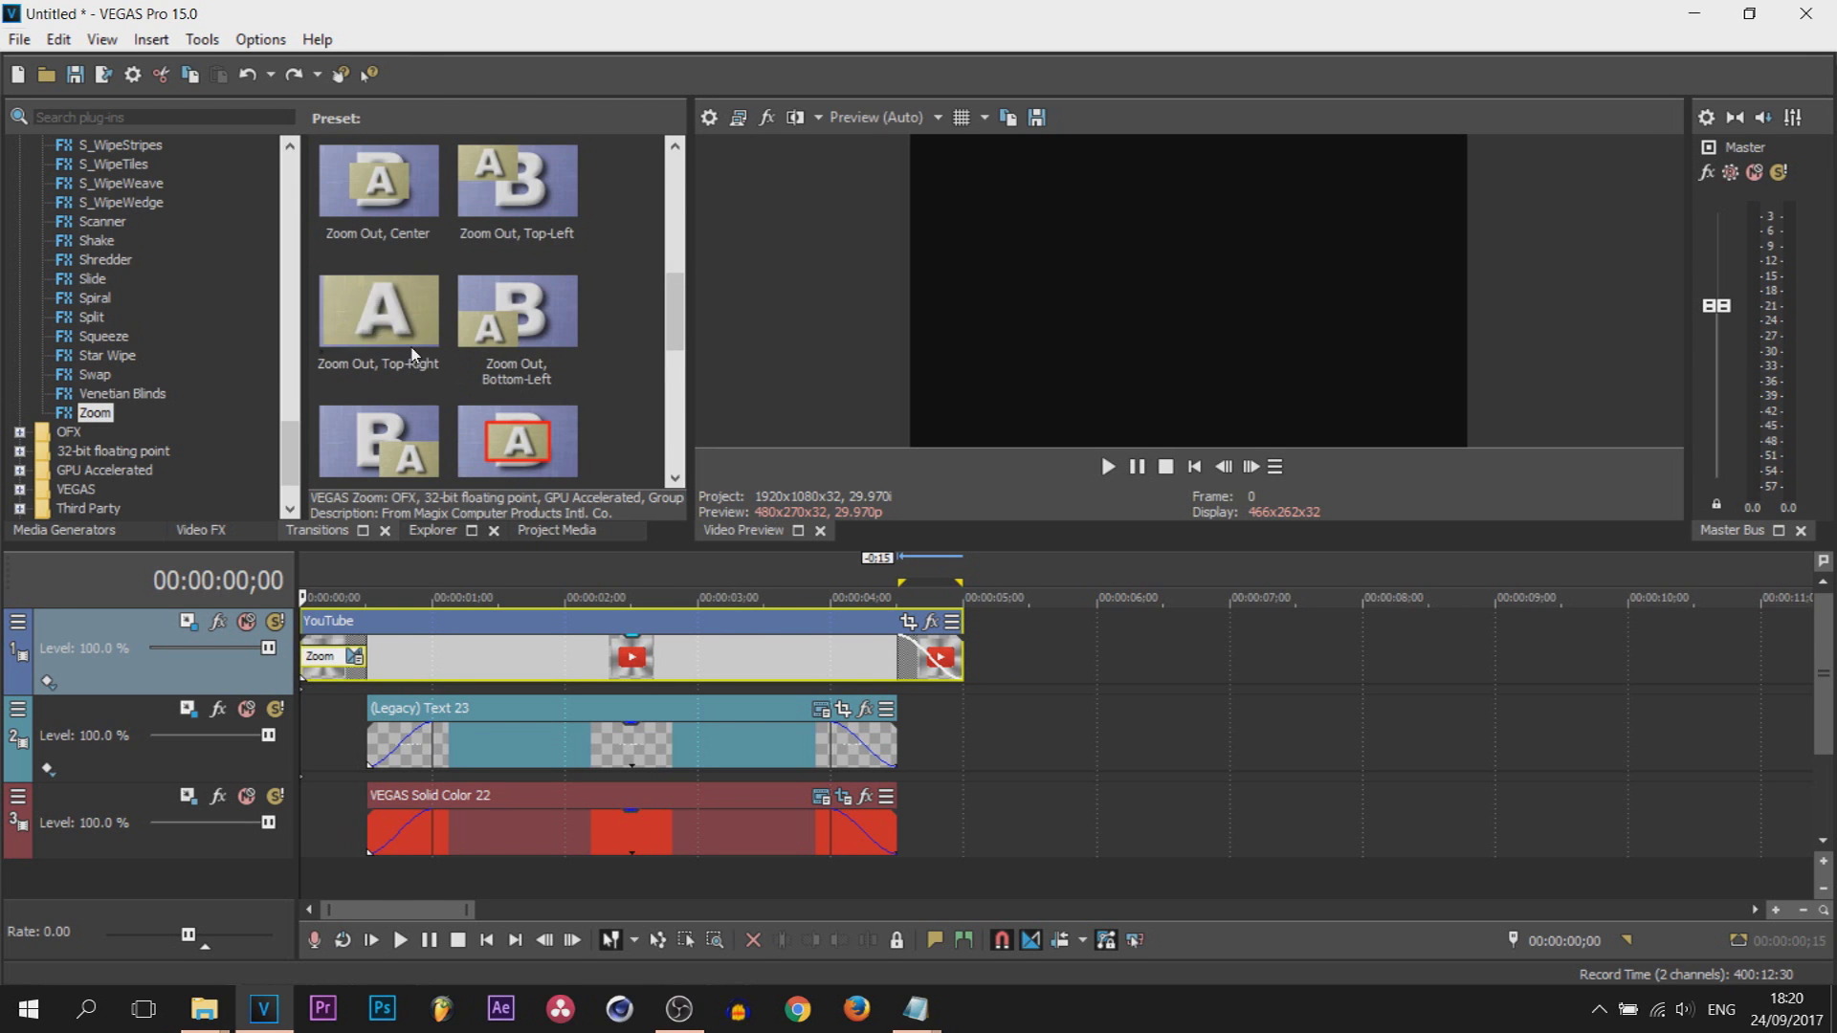
left_click_drag(361, 191, 954, 695)
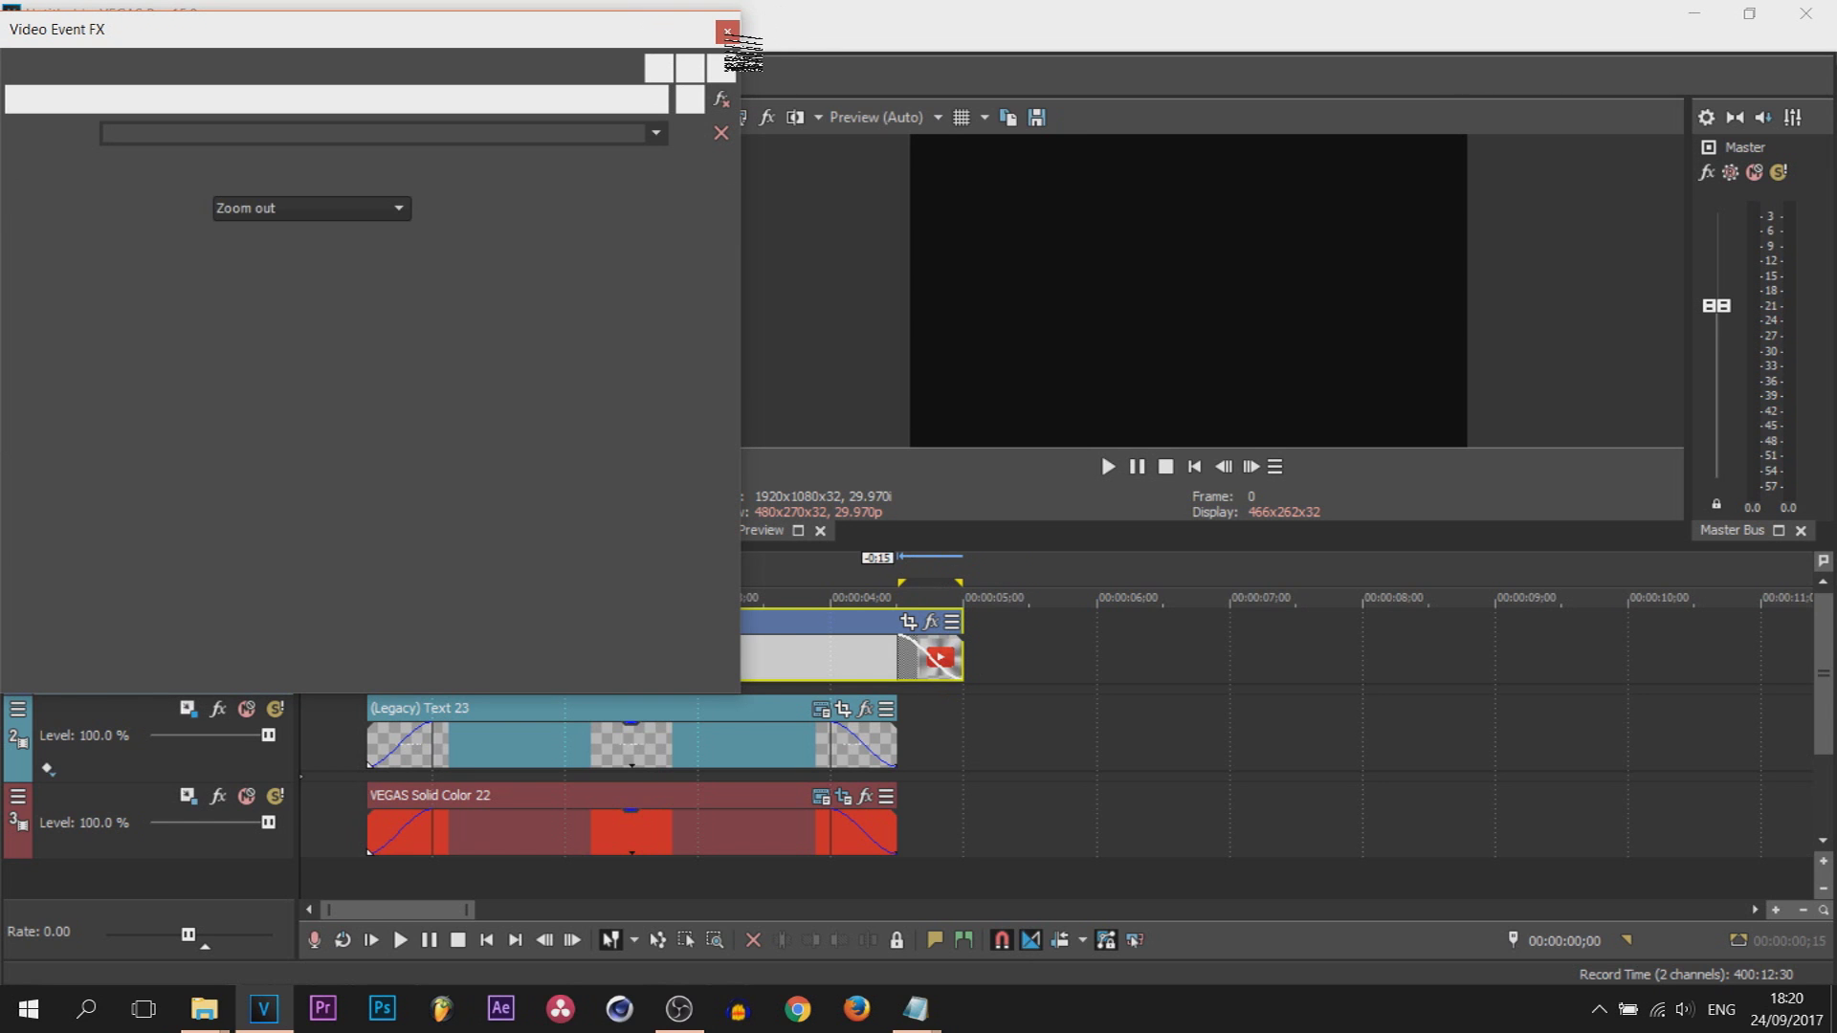
left_click(727, 32)
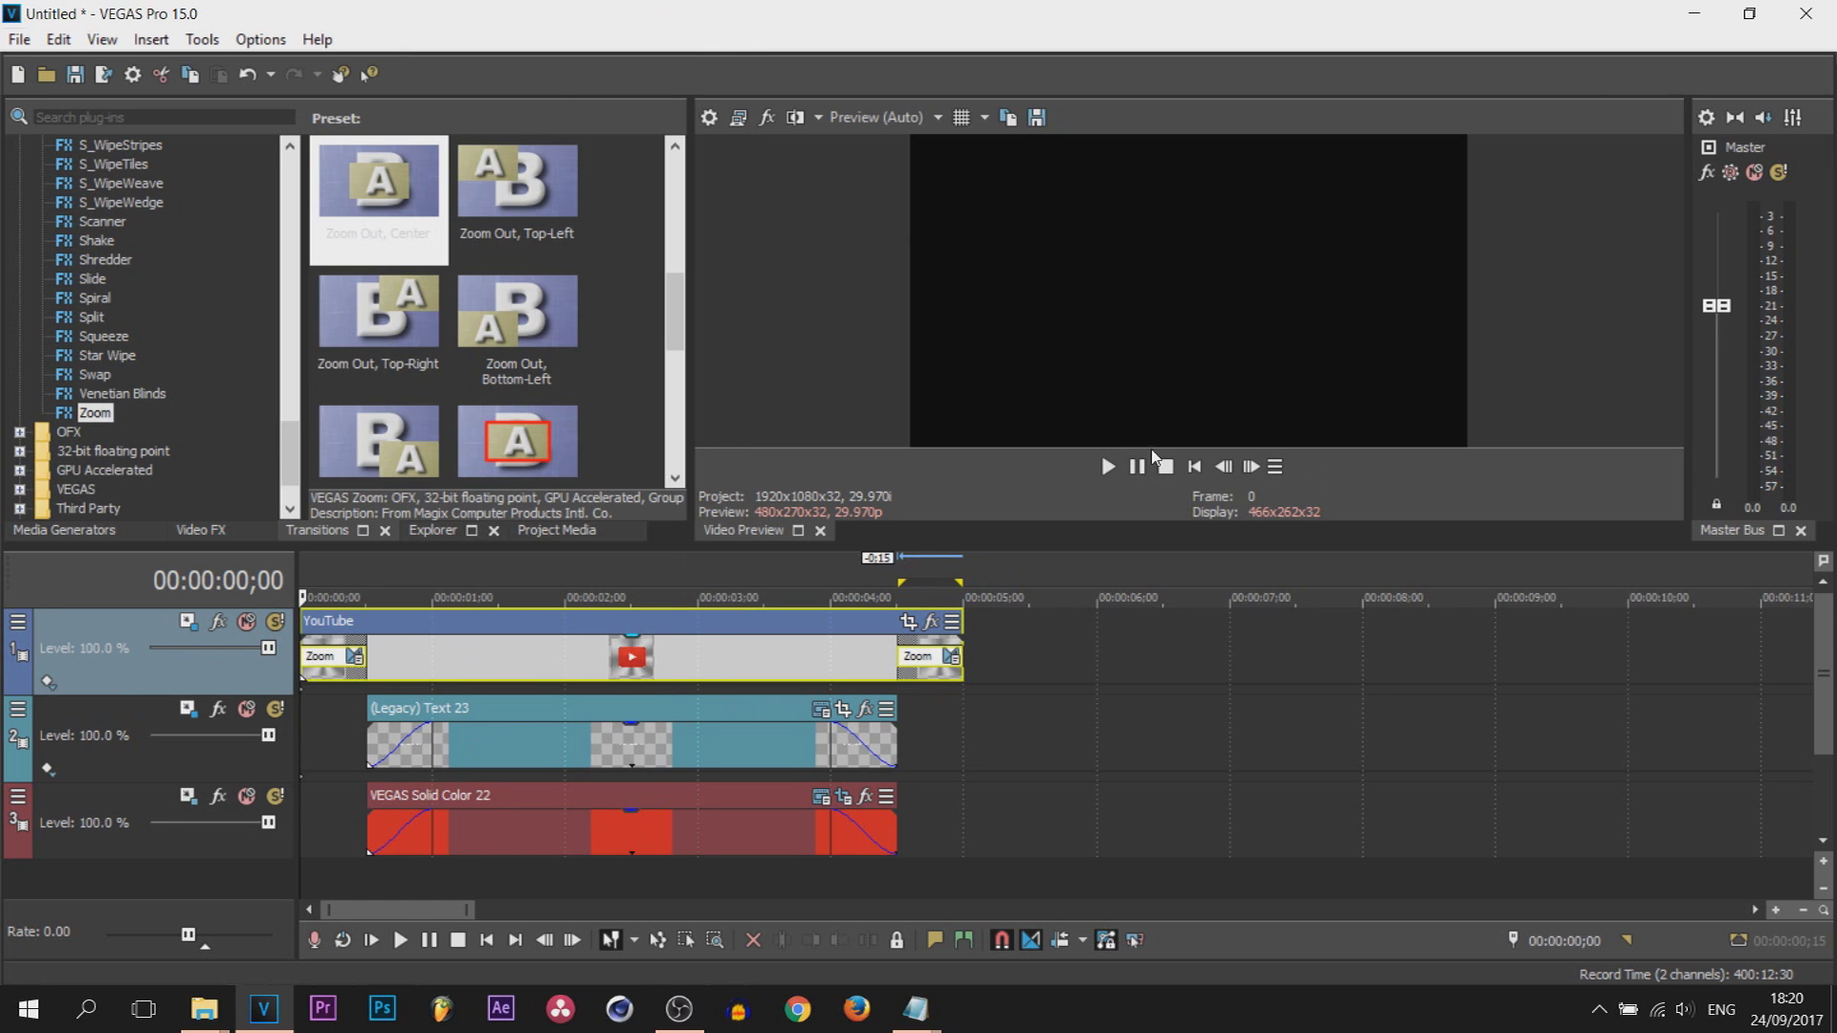
left_click(1106, 466)
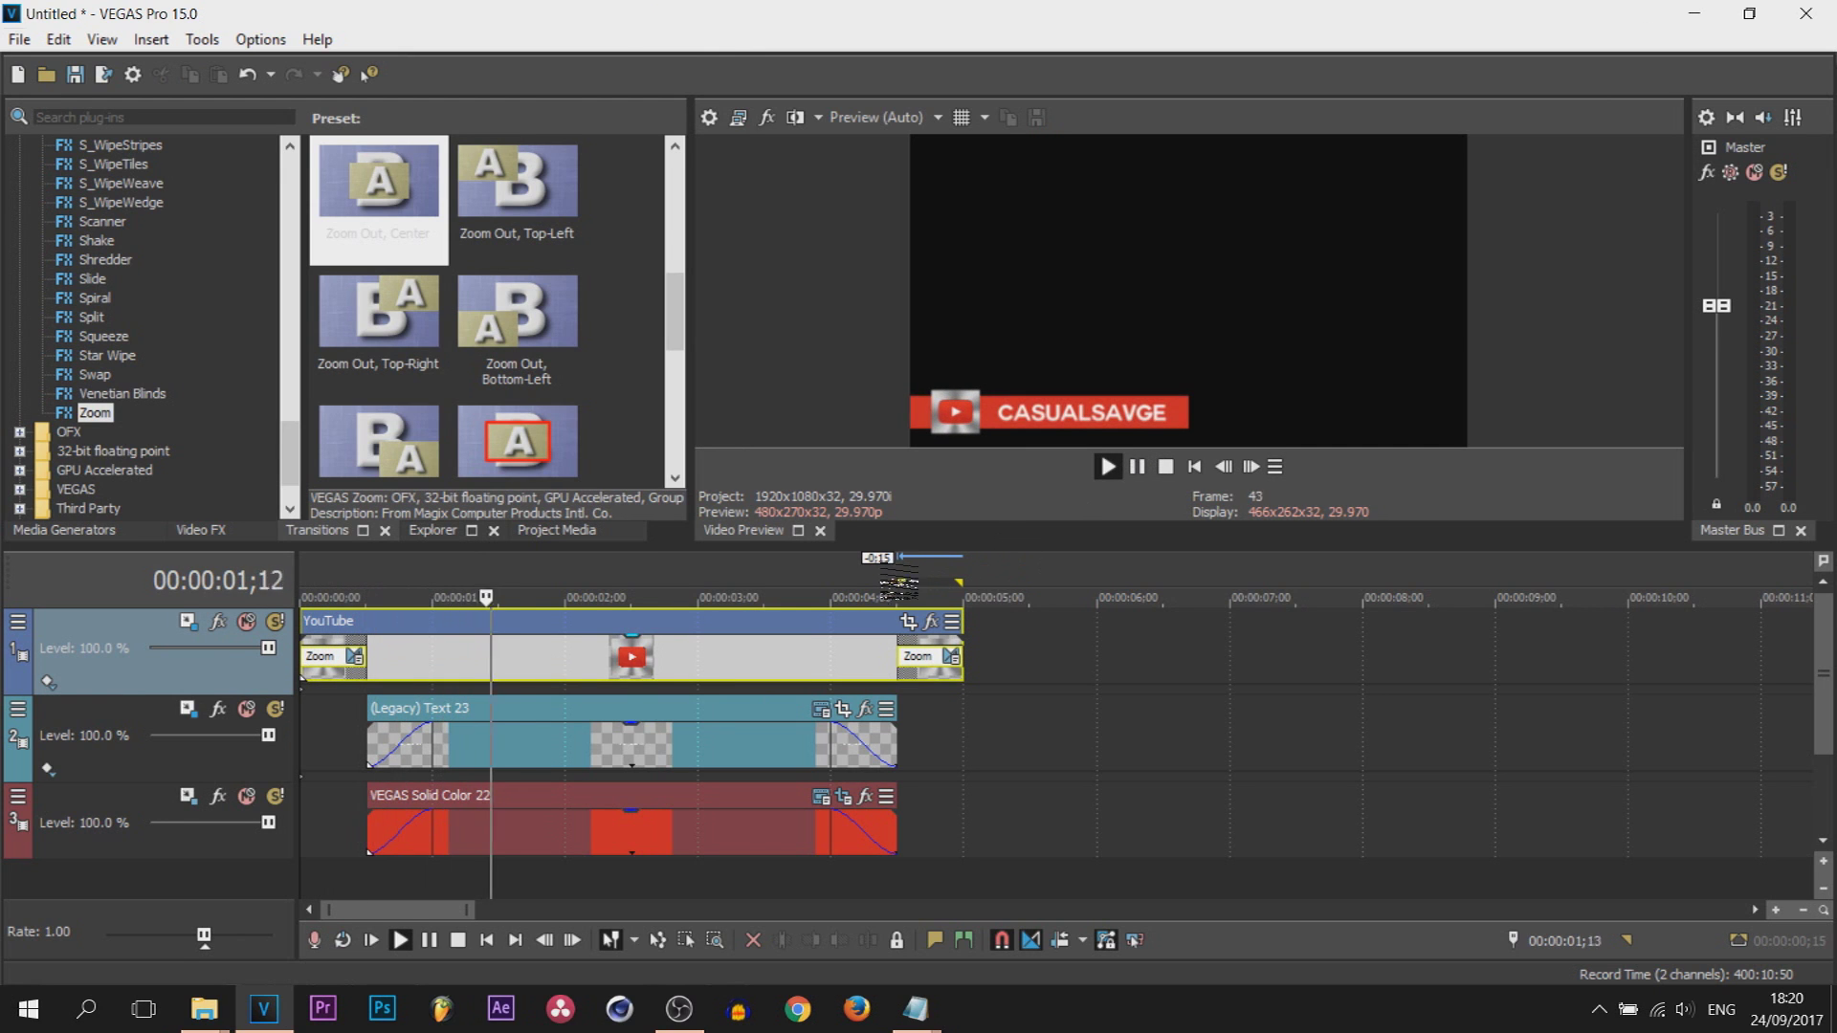
- Select the Text 23 event and apply Slide In, Left-Right to the clips' starts
left_click(486, 762)
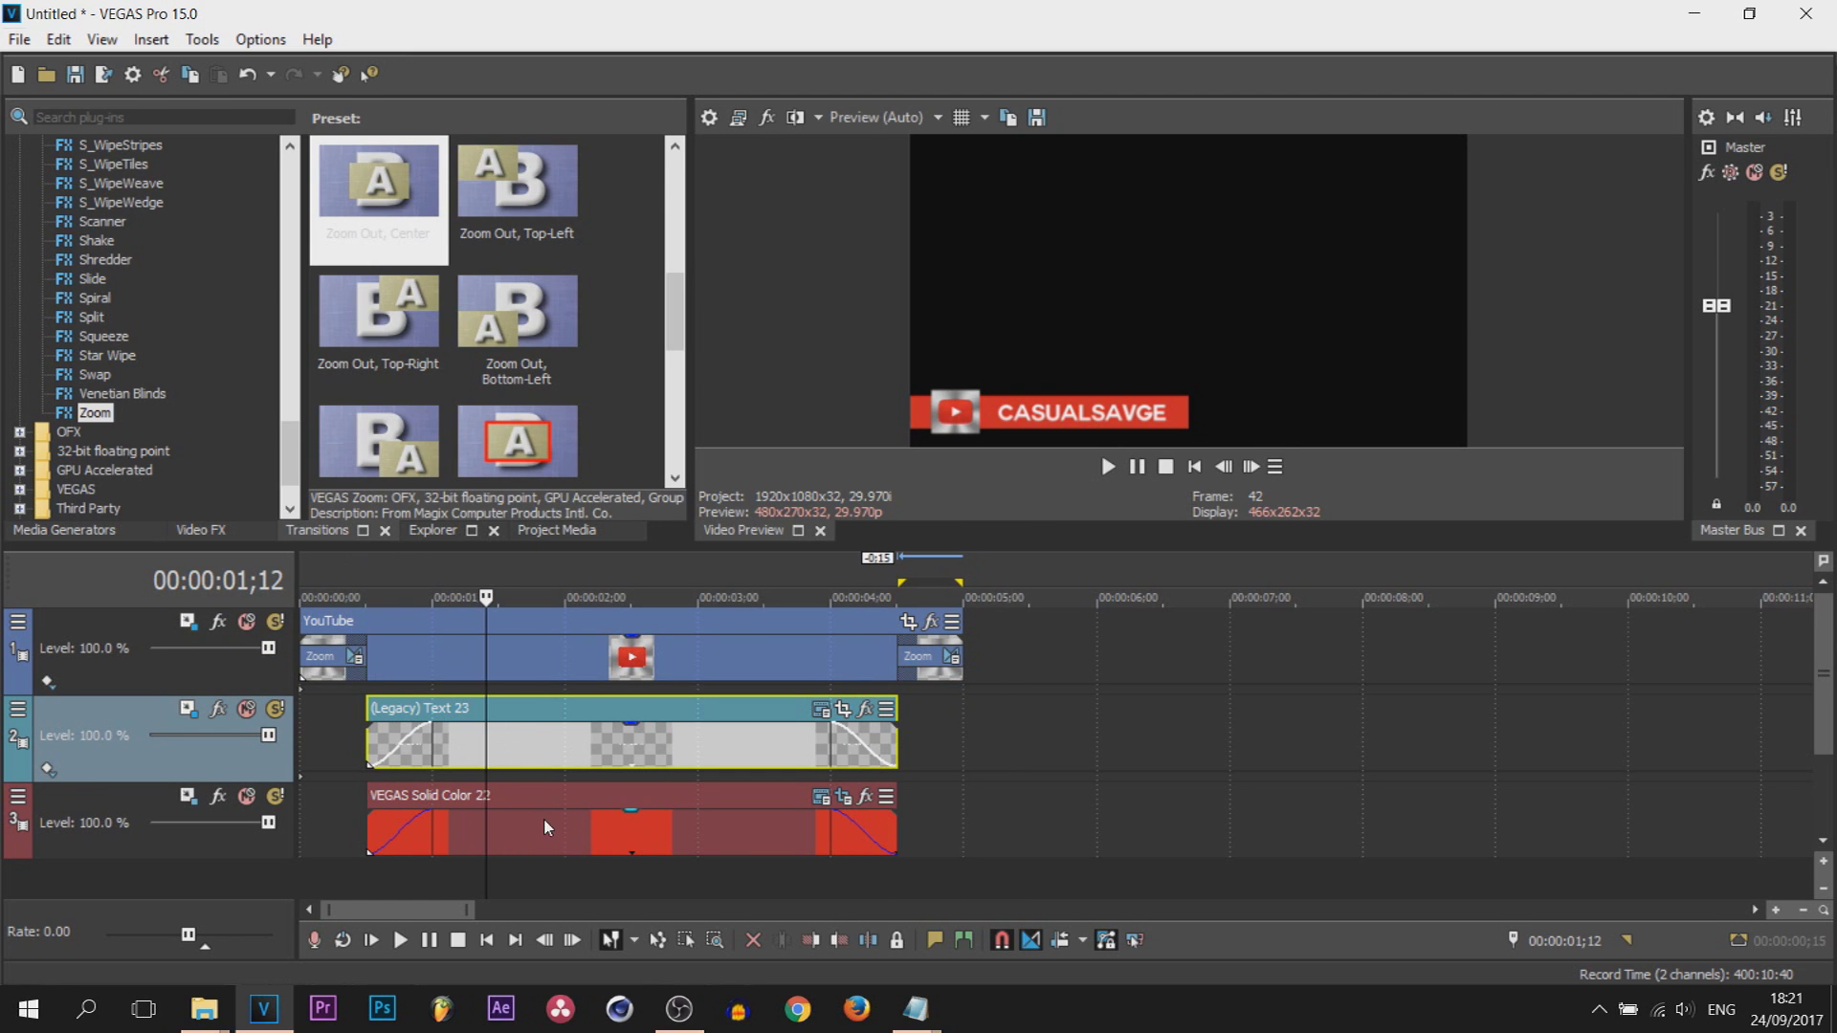
left_click(91, 280)
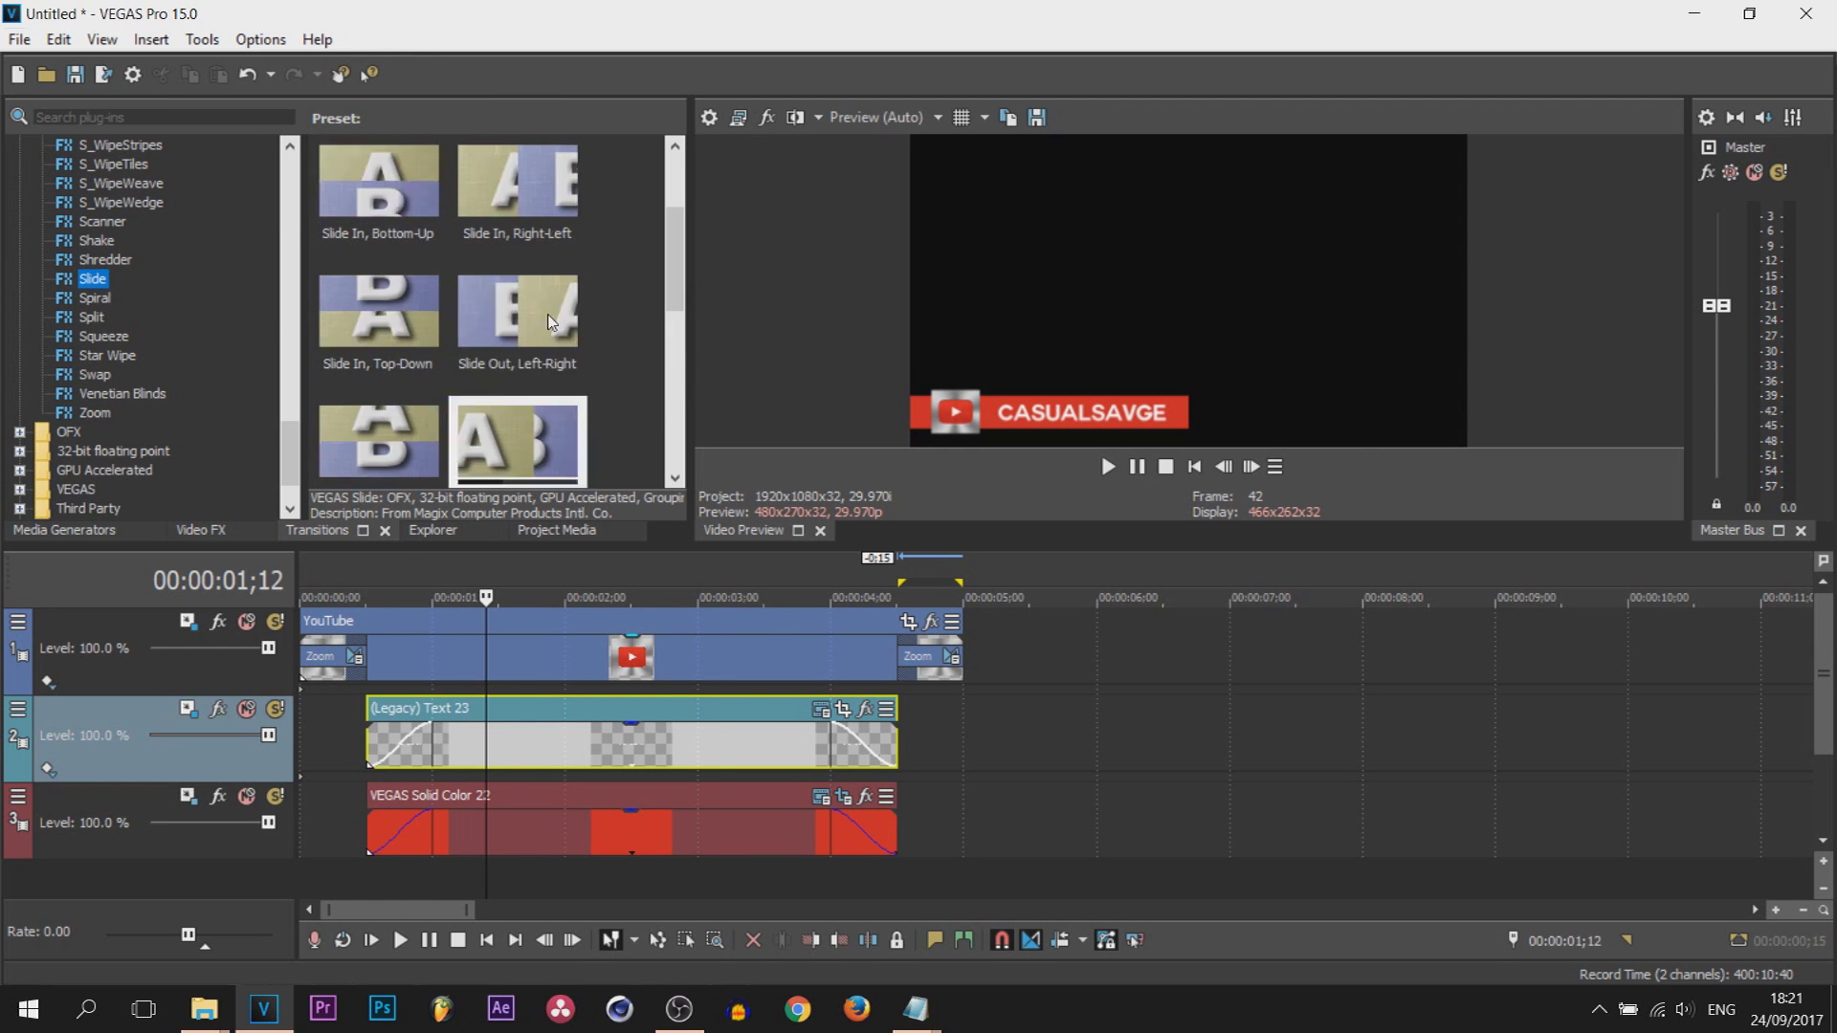
scroll(551, 322, "up", 1)
left_click(503, 335)
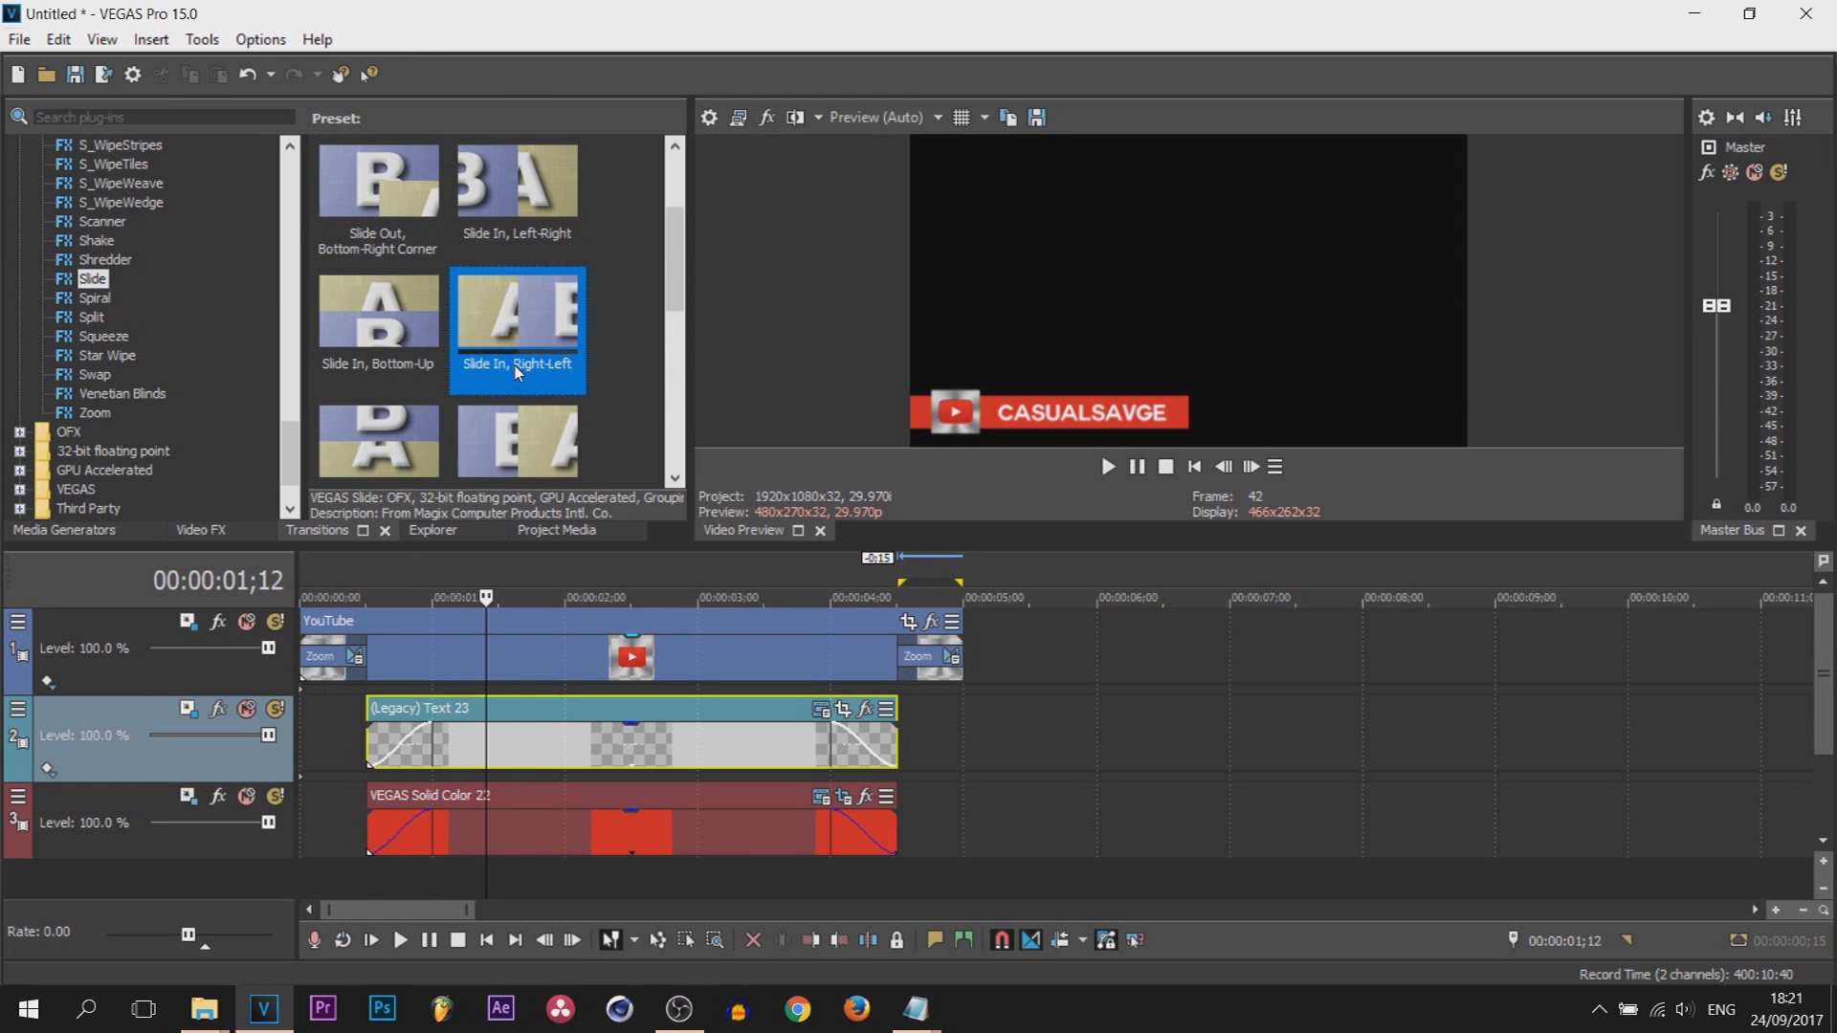
scroll(515, 363, "down", 1)
scroll(520, 359, "up", 1)
left_click(499, 176)
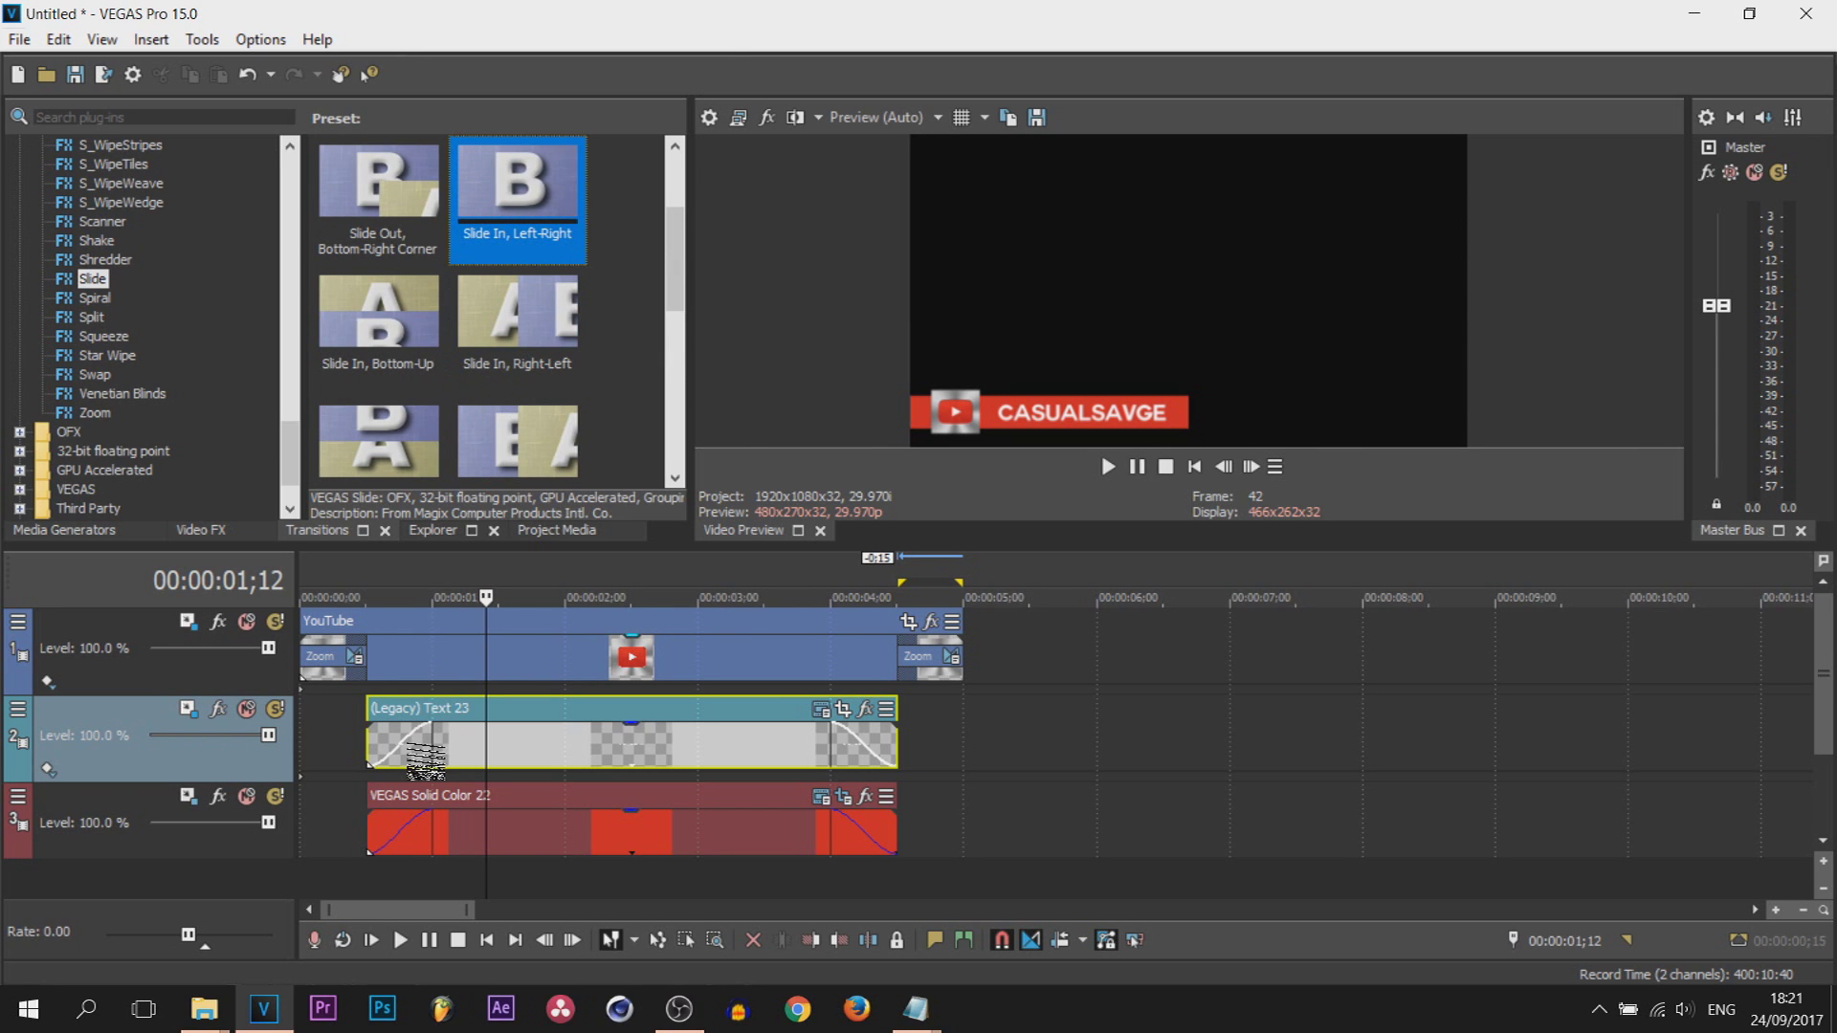
double_click(579, 272)
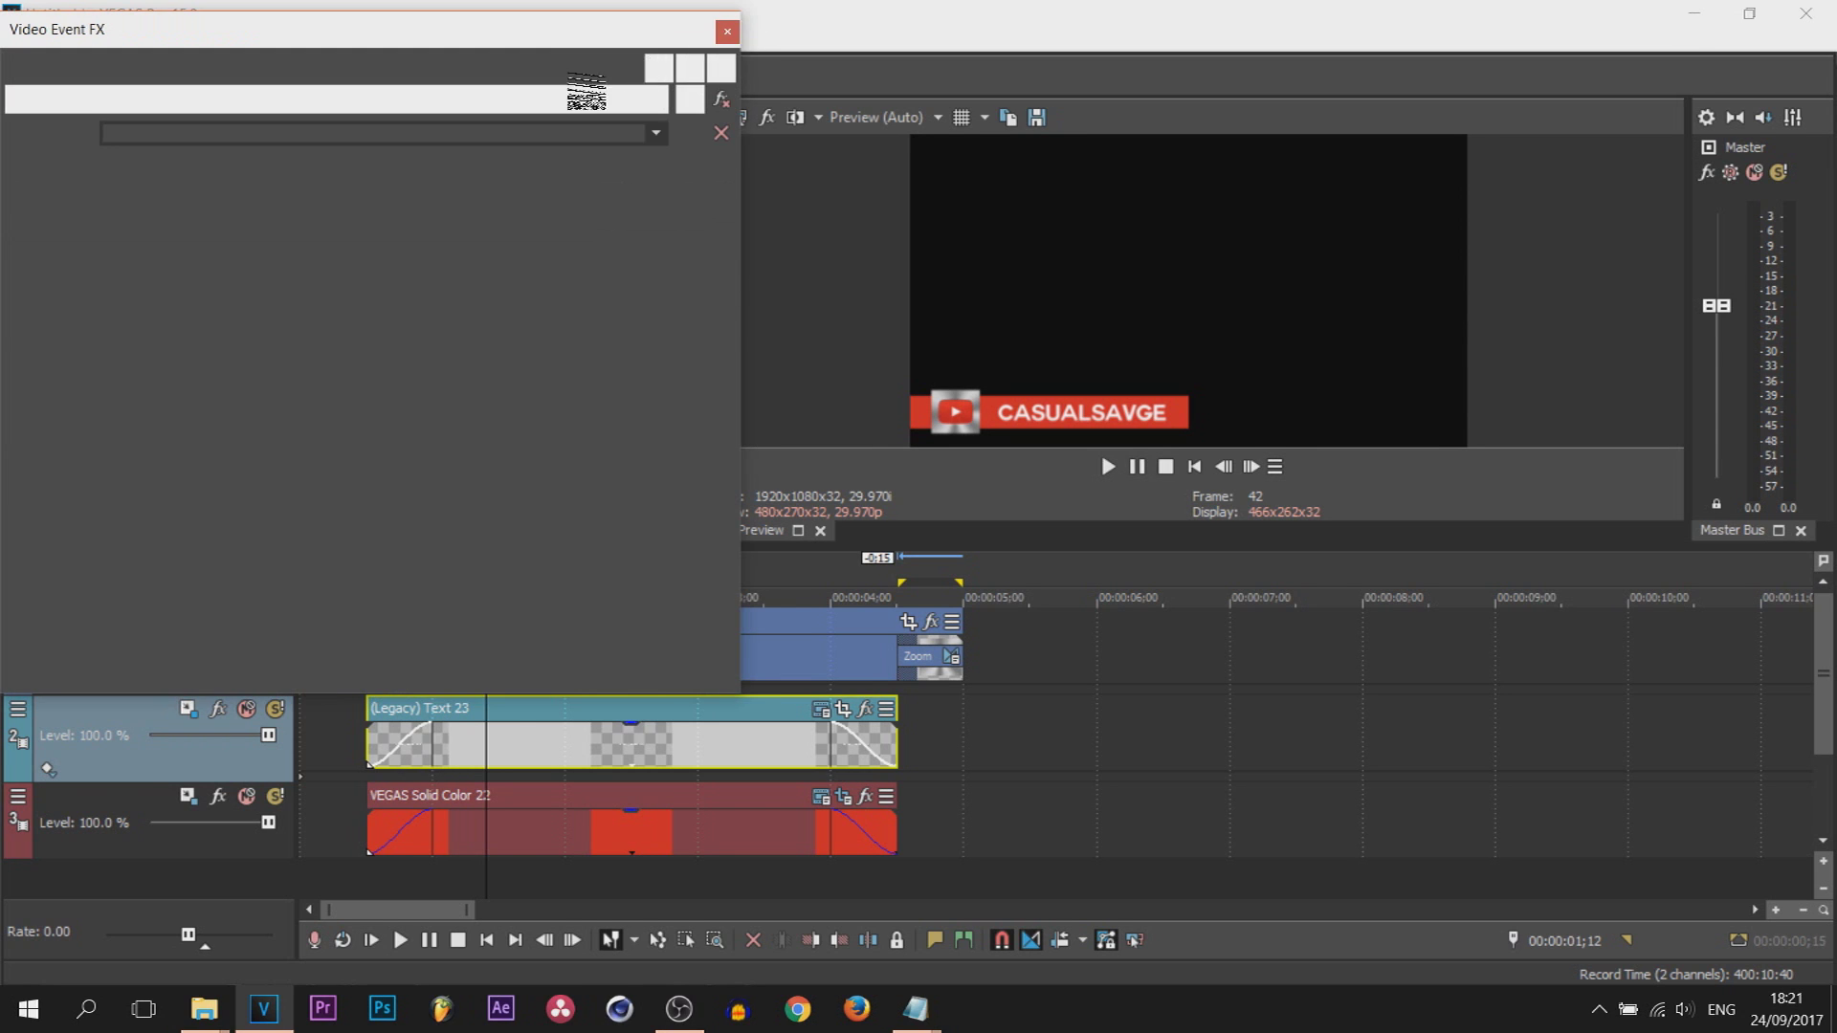
- Apply Slide Out, Right-Left to the clips' ends and close the transition settings
scroll(676, 298, "down", 1)
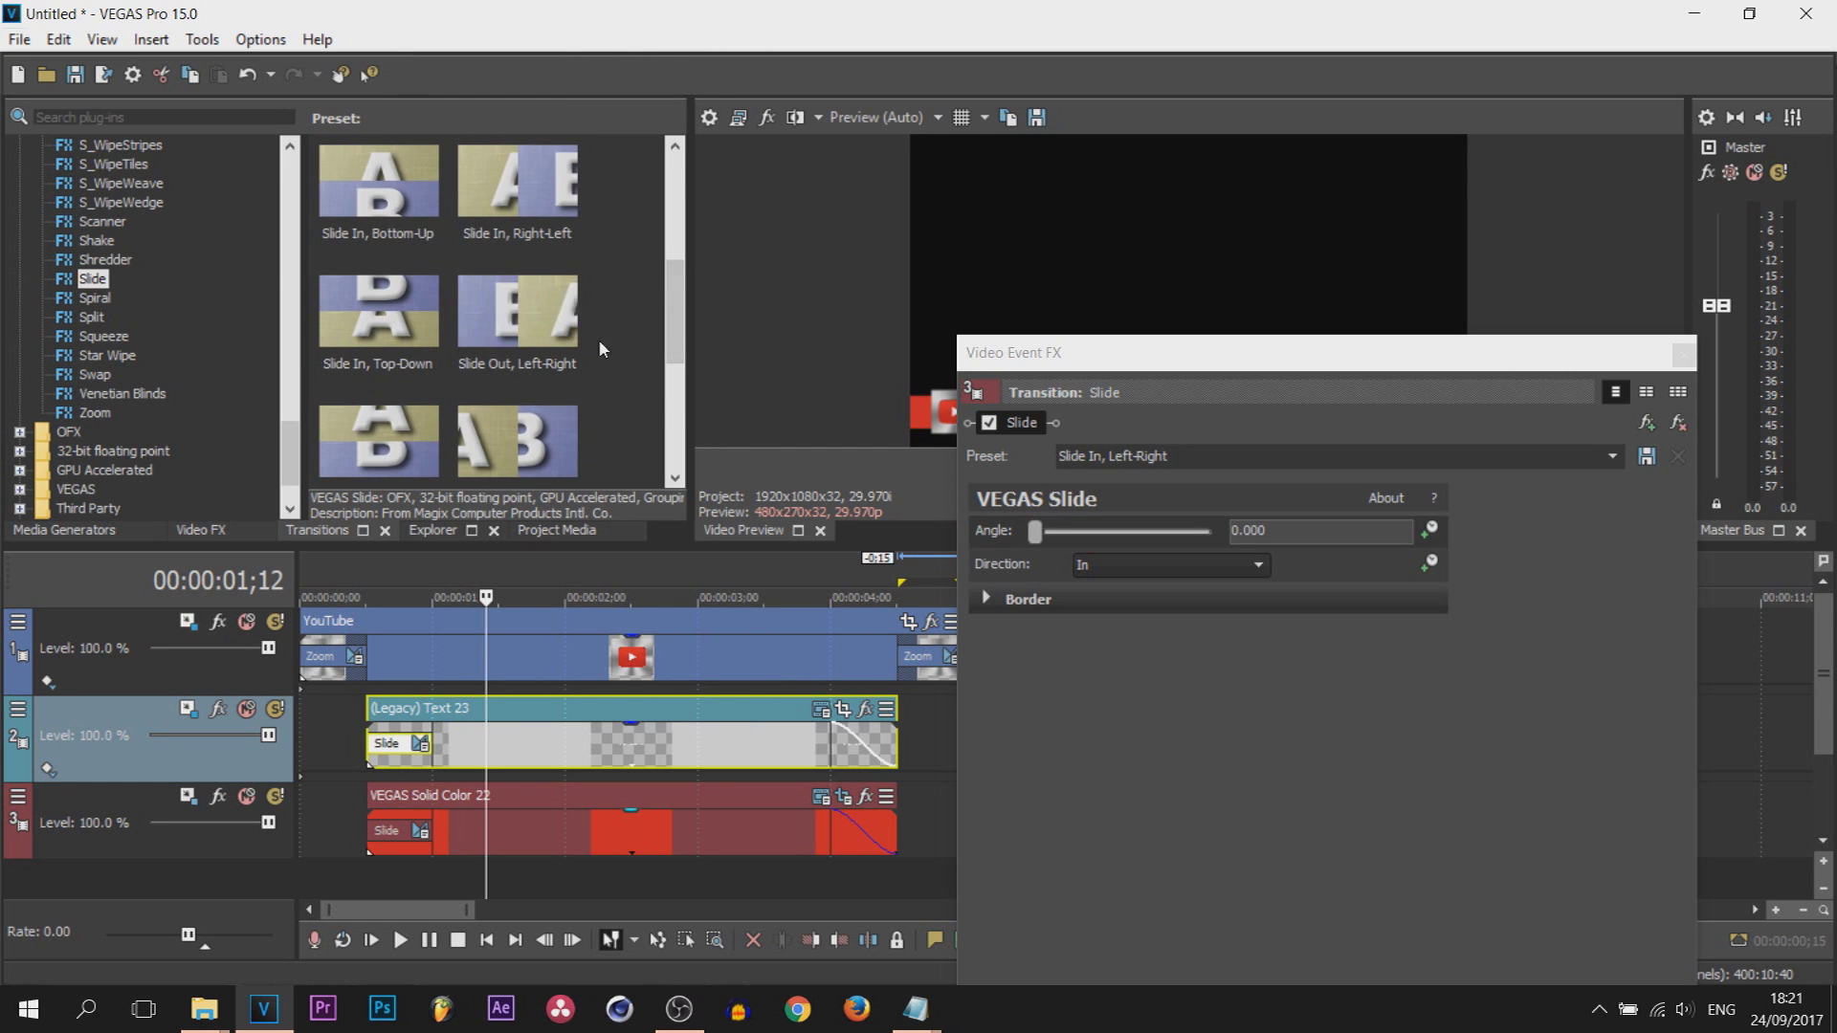
scroll(599, 339, "down", 1)
double_click(547, 329)
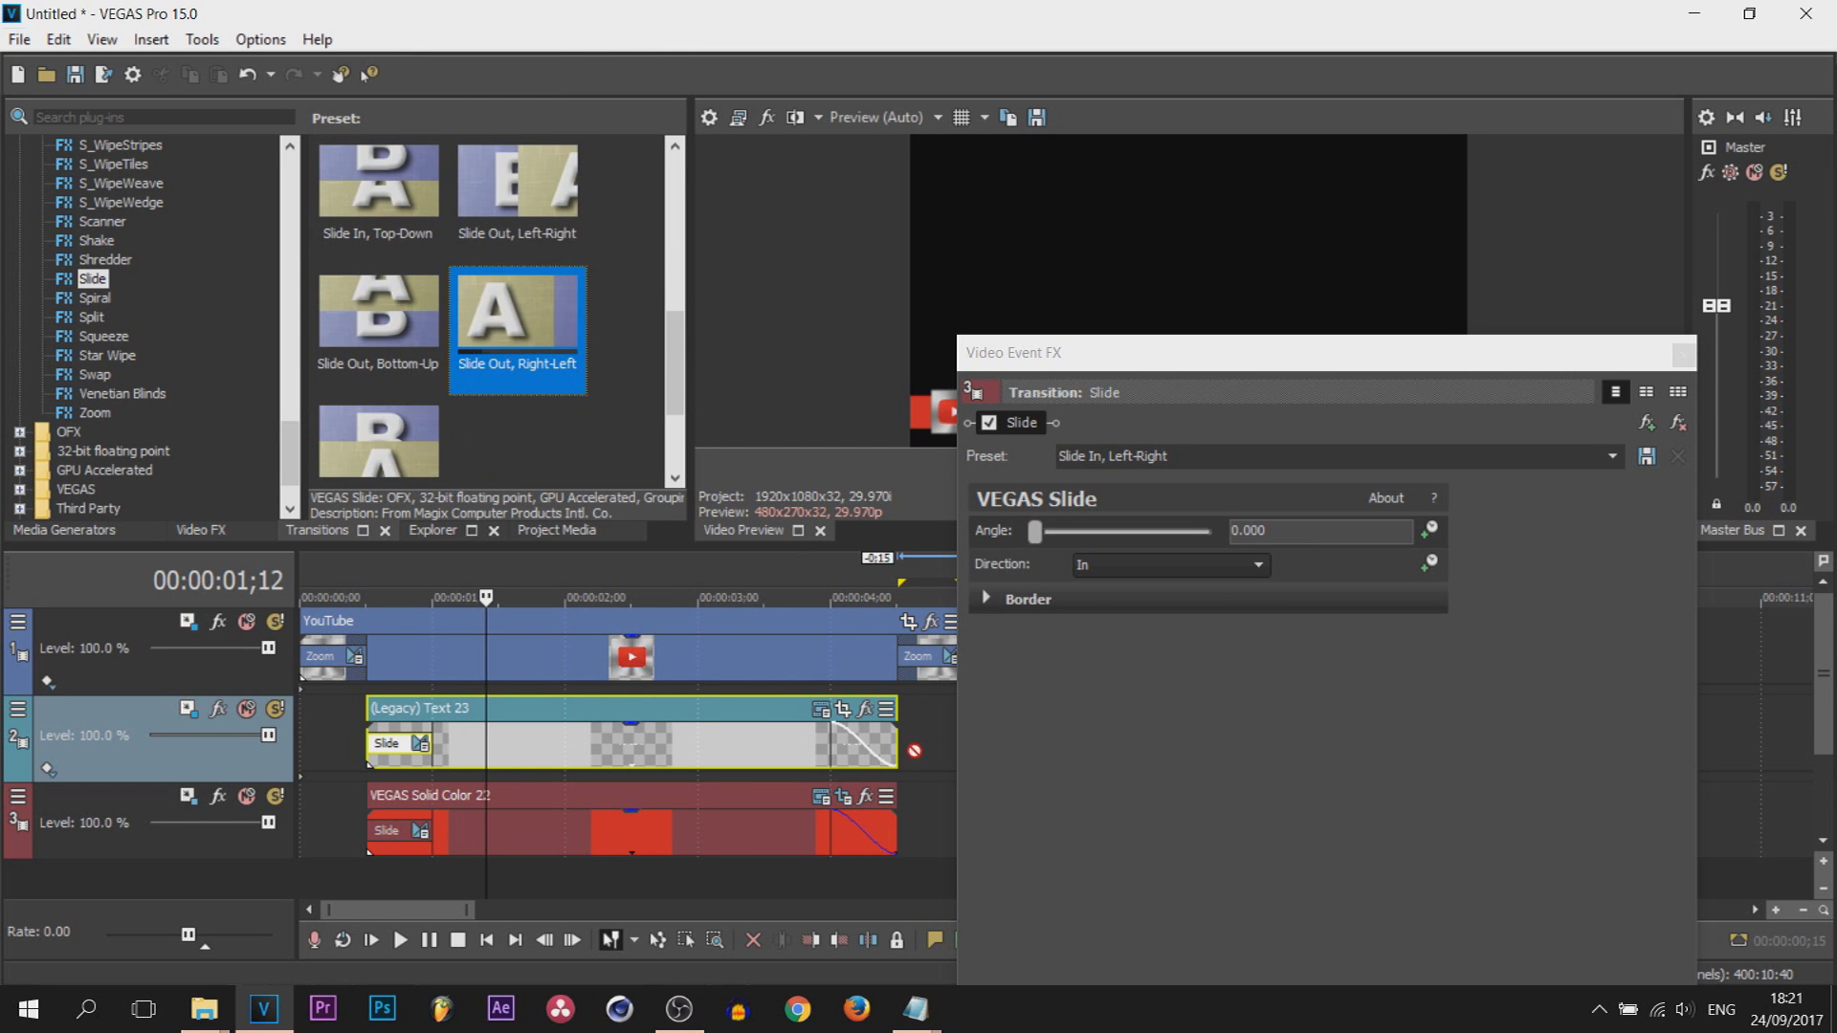
left_click(1684, 349)
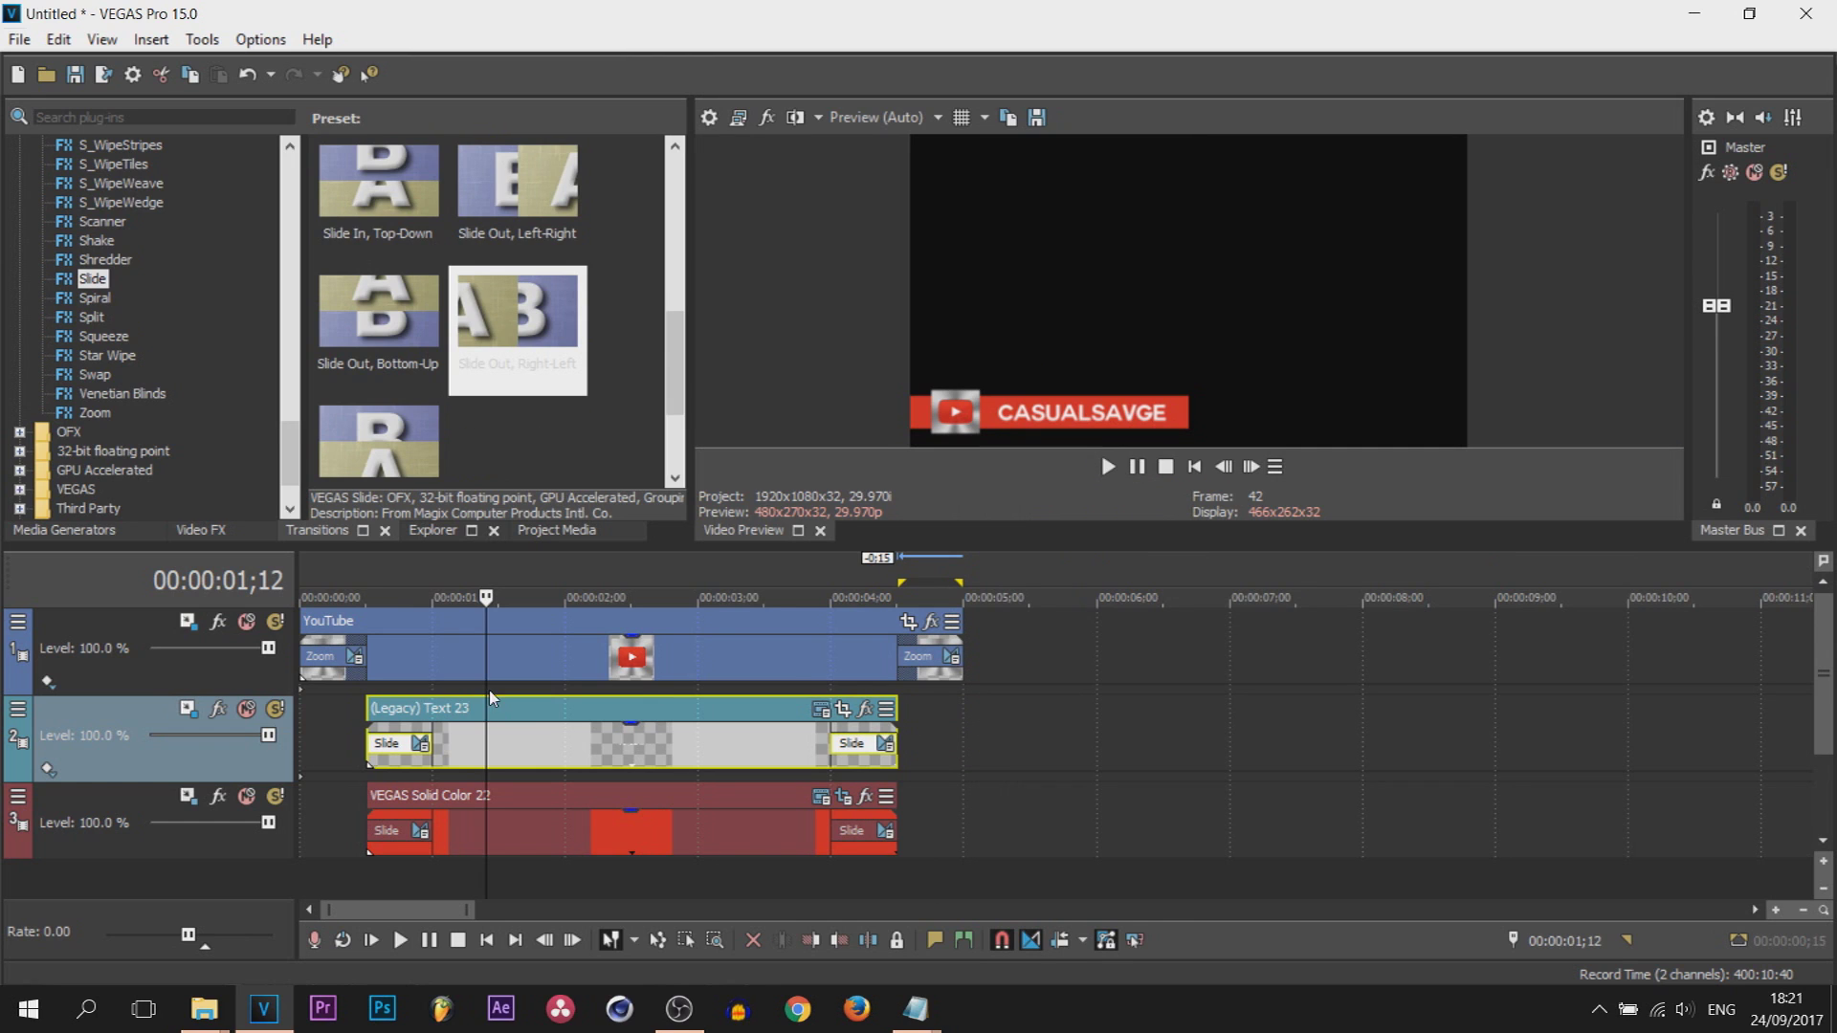
key("ctrl+Home")
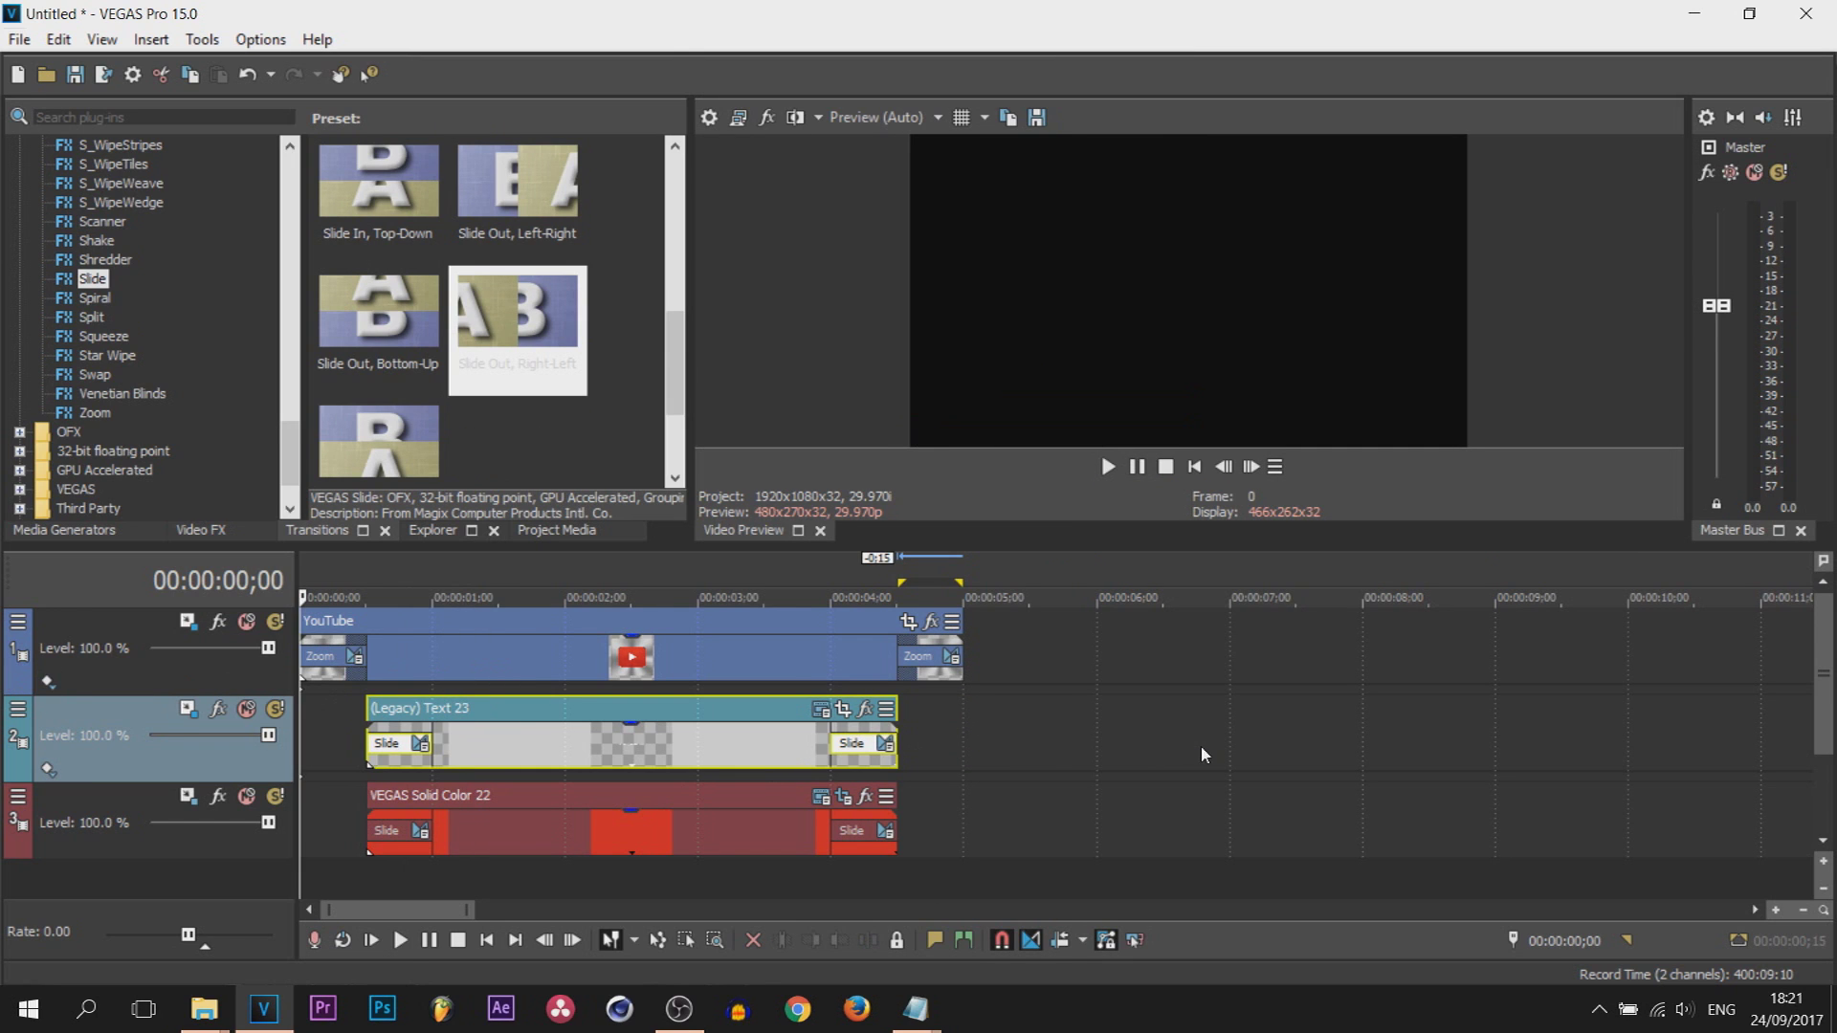
key("space")
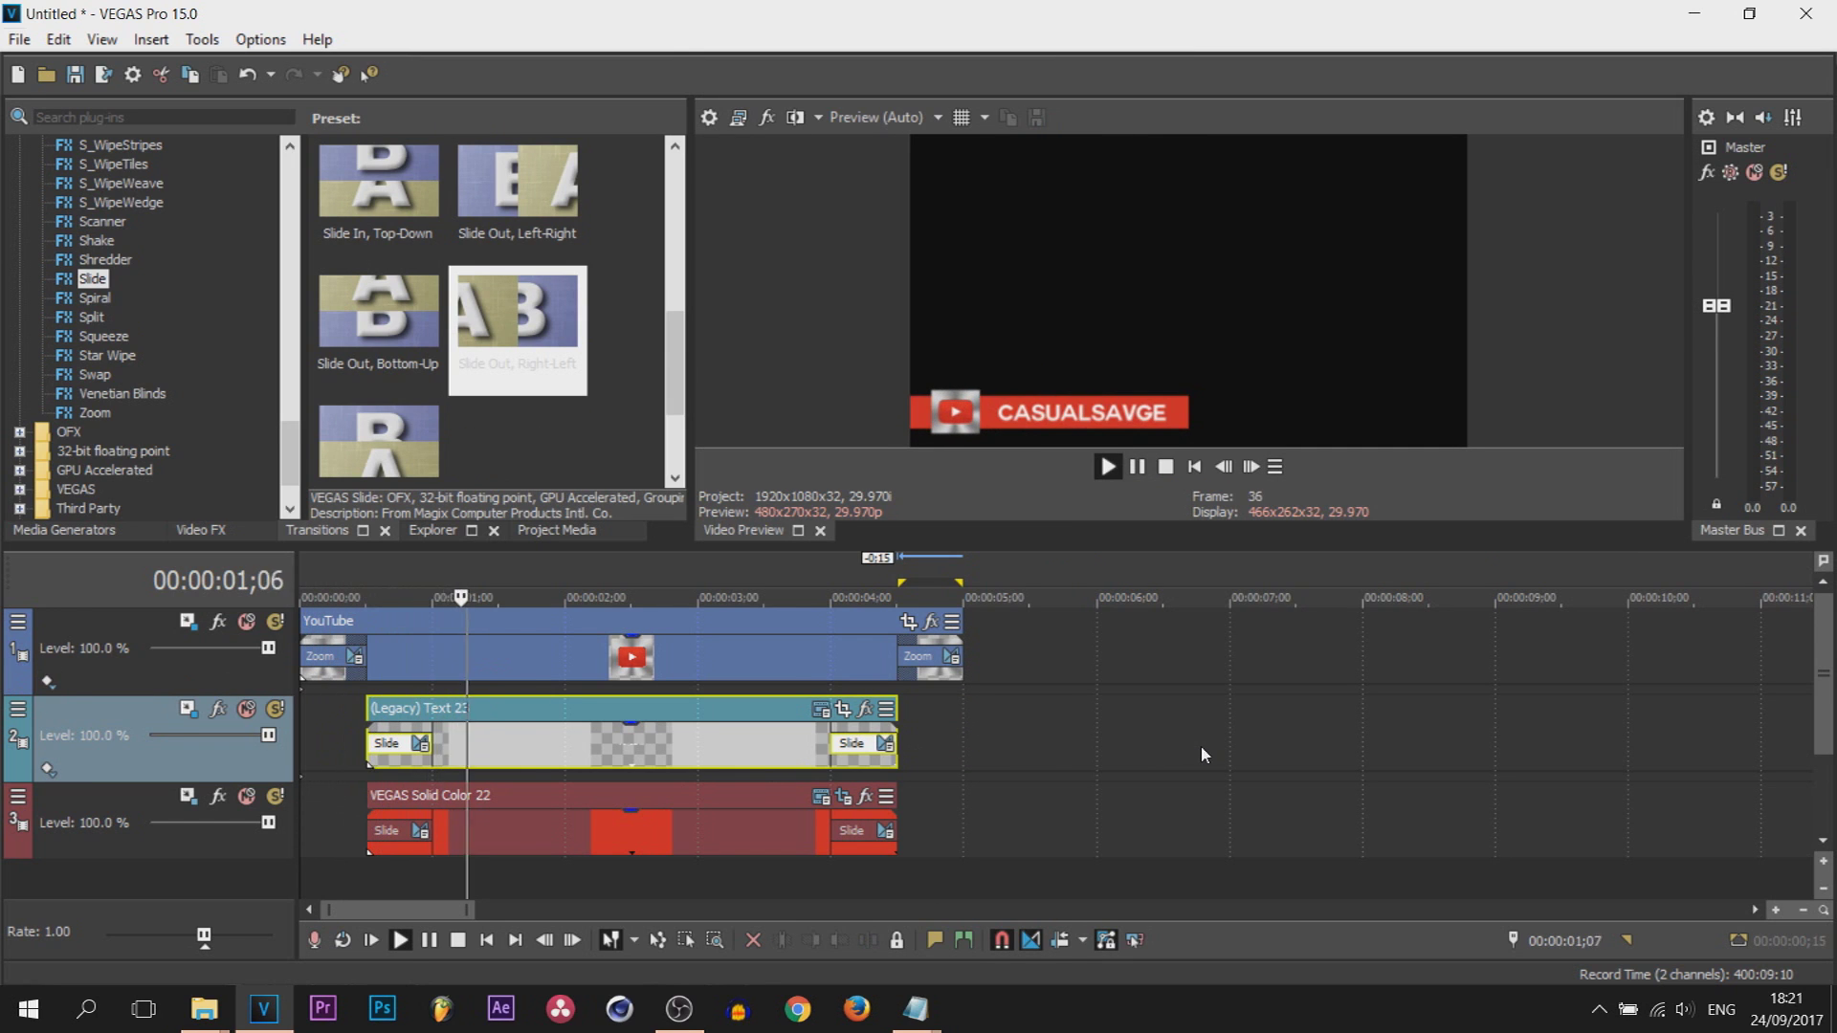
key("space")
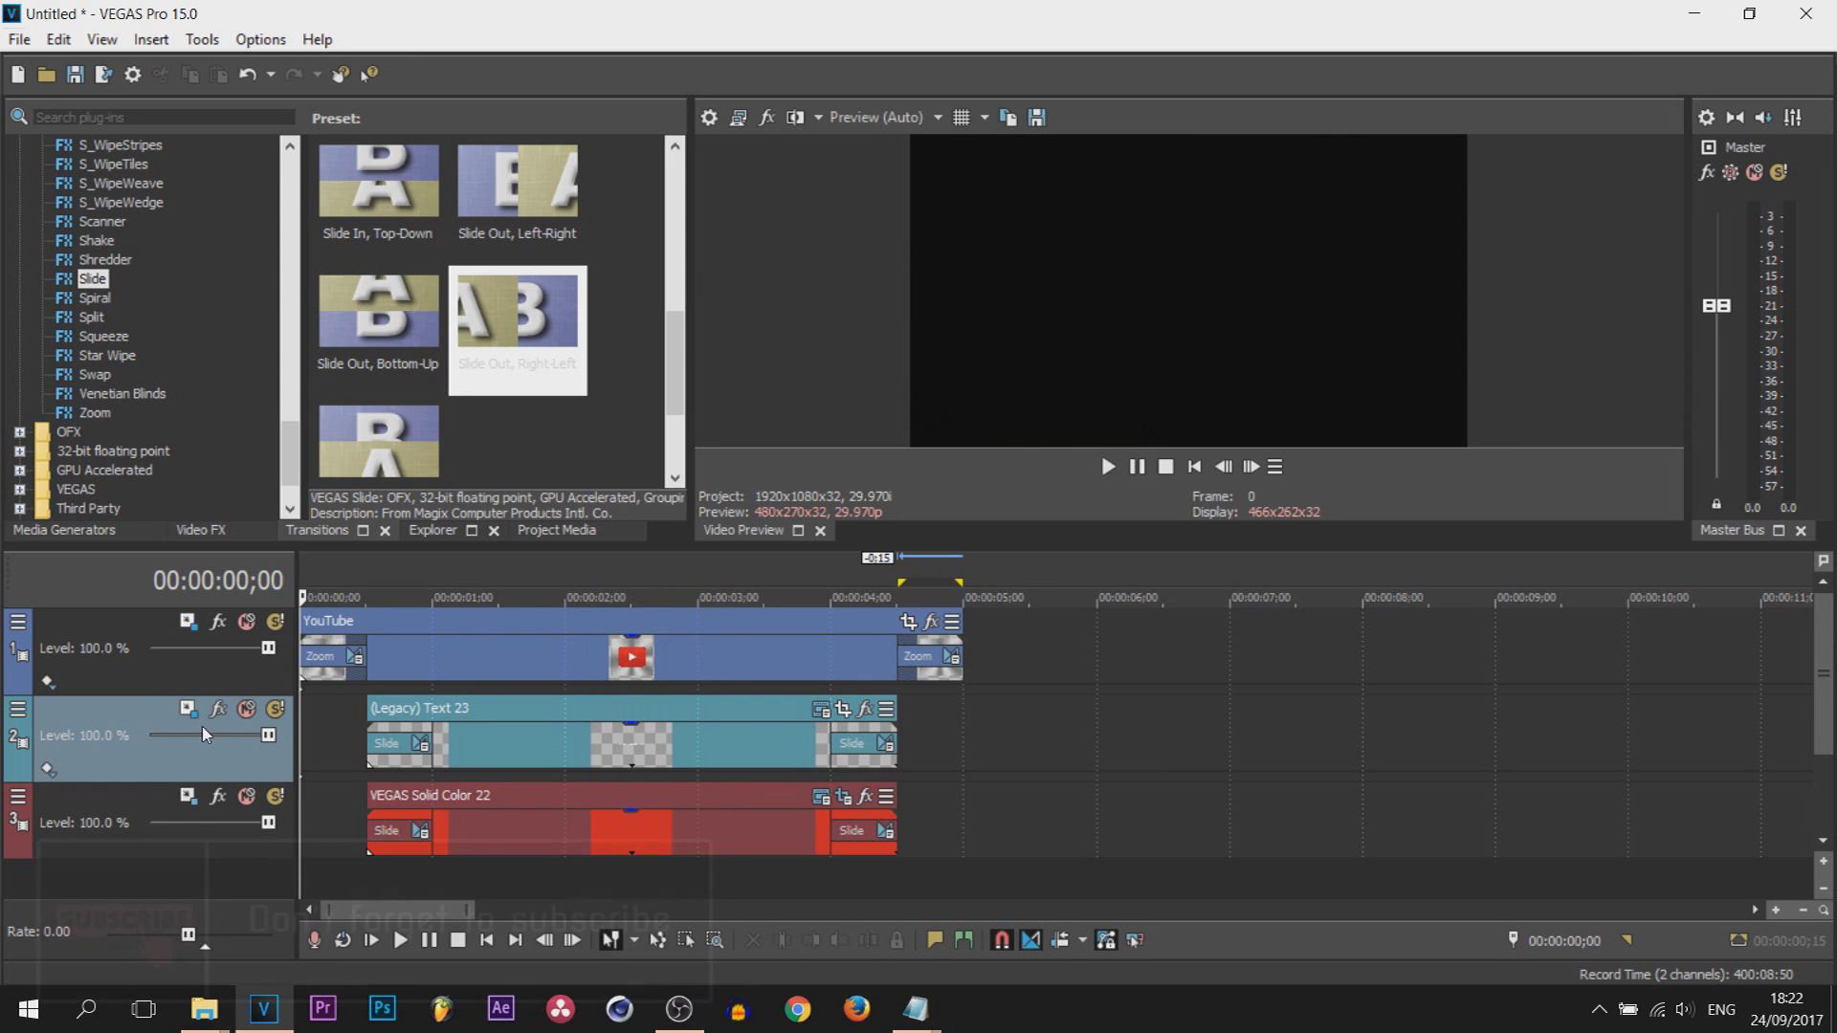
key("Right")
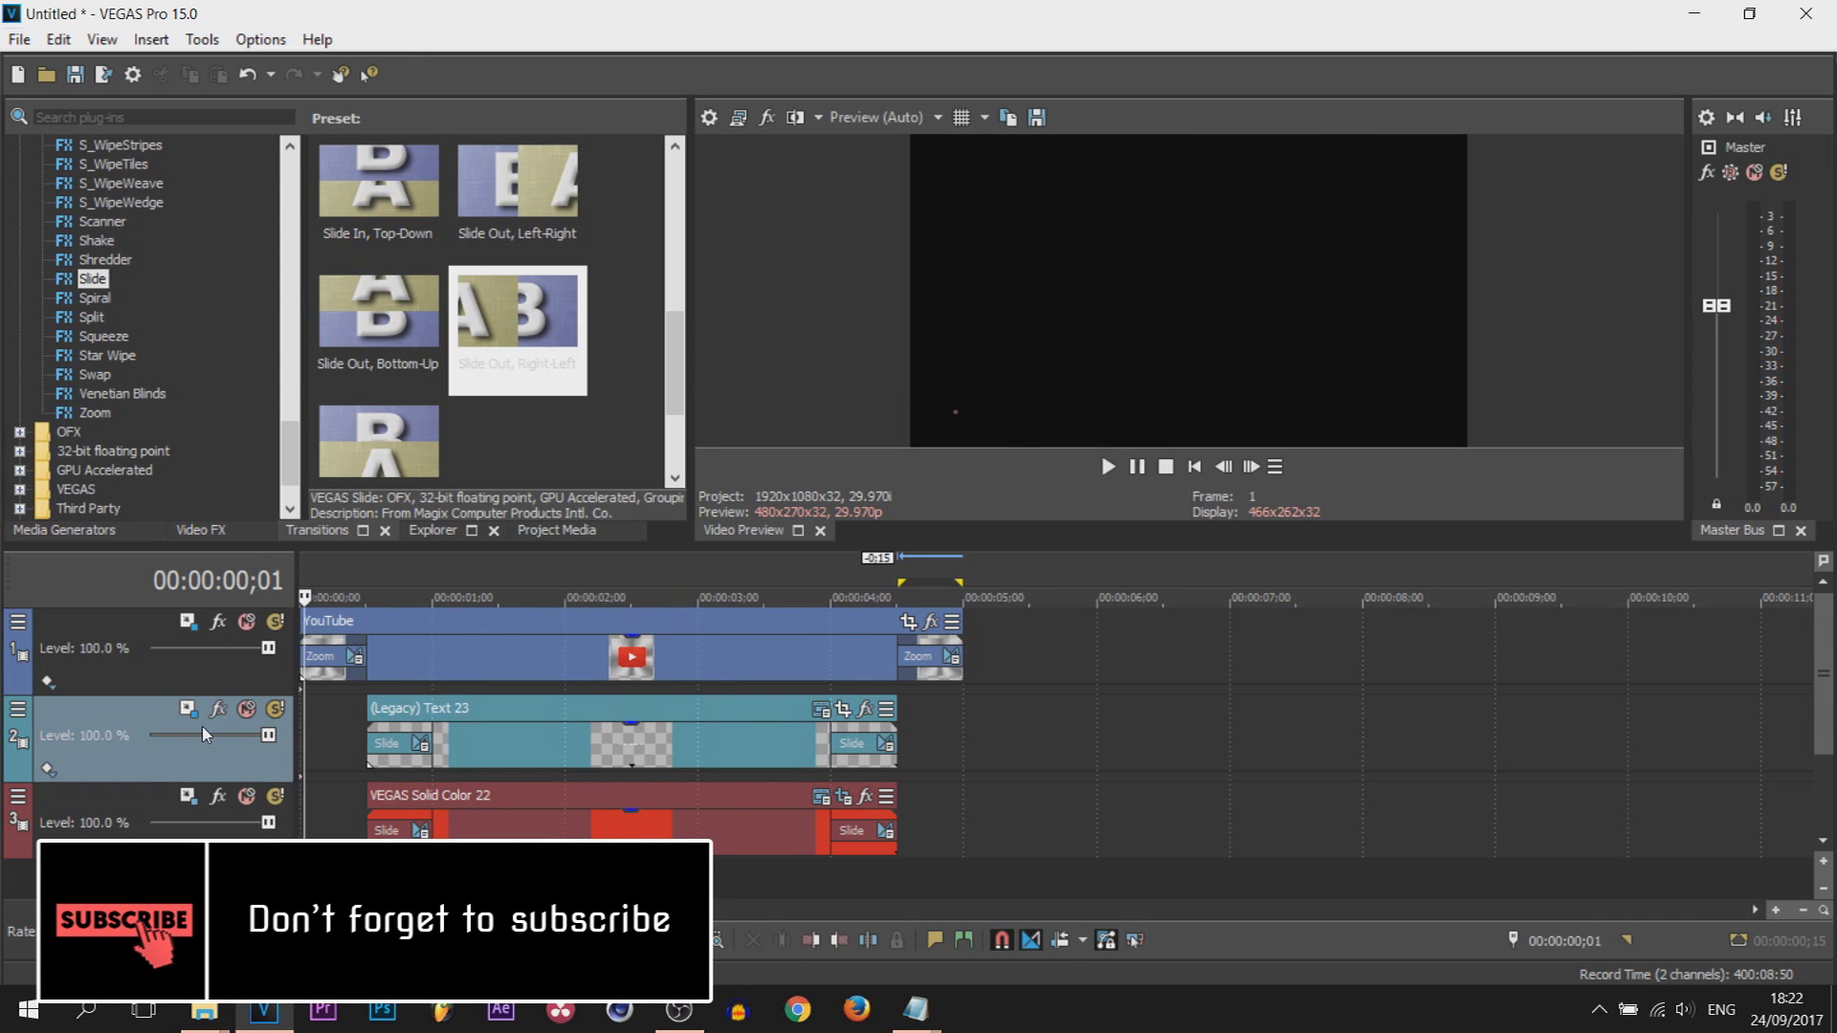
key("Right")
key("Right")
key("Right")
key("Right")
key("Right")
key("Right")
key("Right")
key("Right")
key("Right")
key("Right")
key("Right")
key("Right")
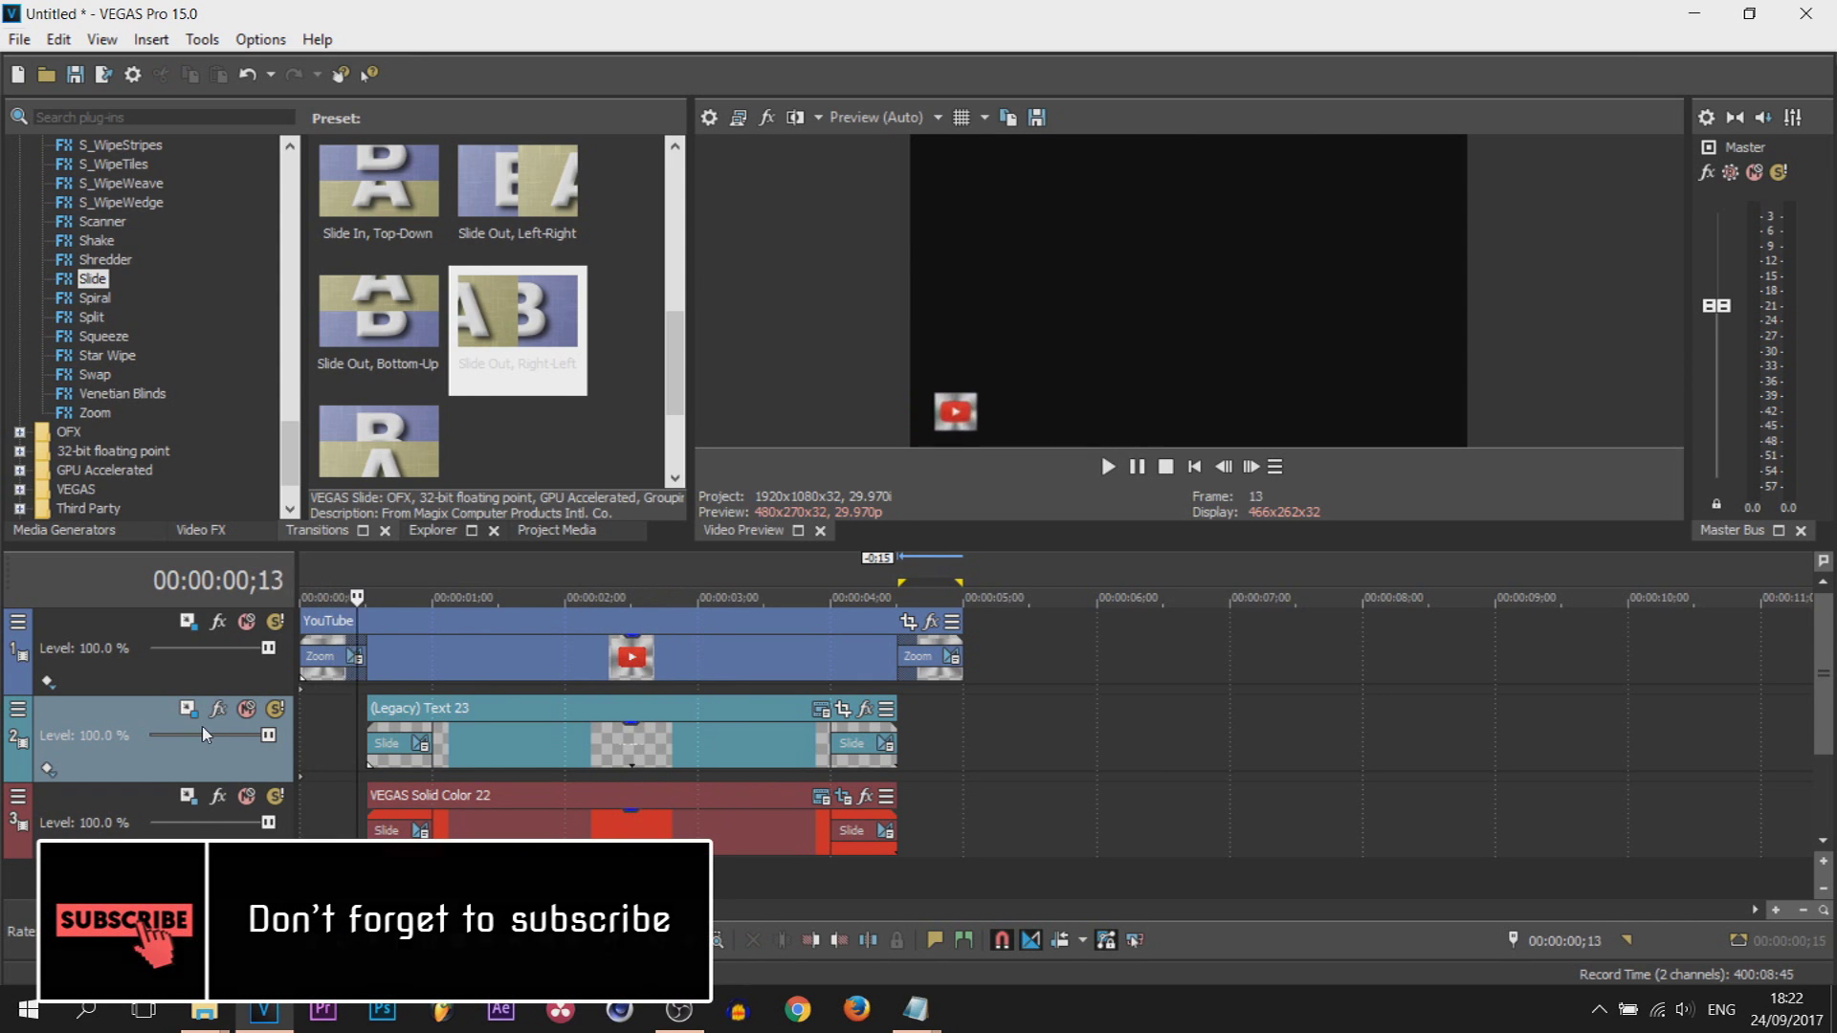
key("Right")
key("Right")
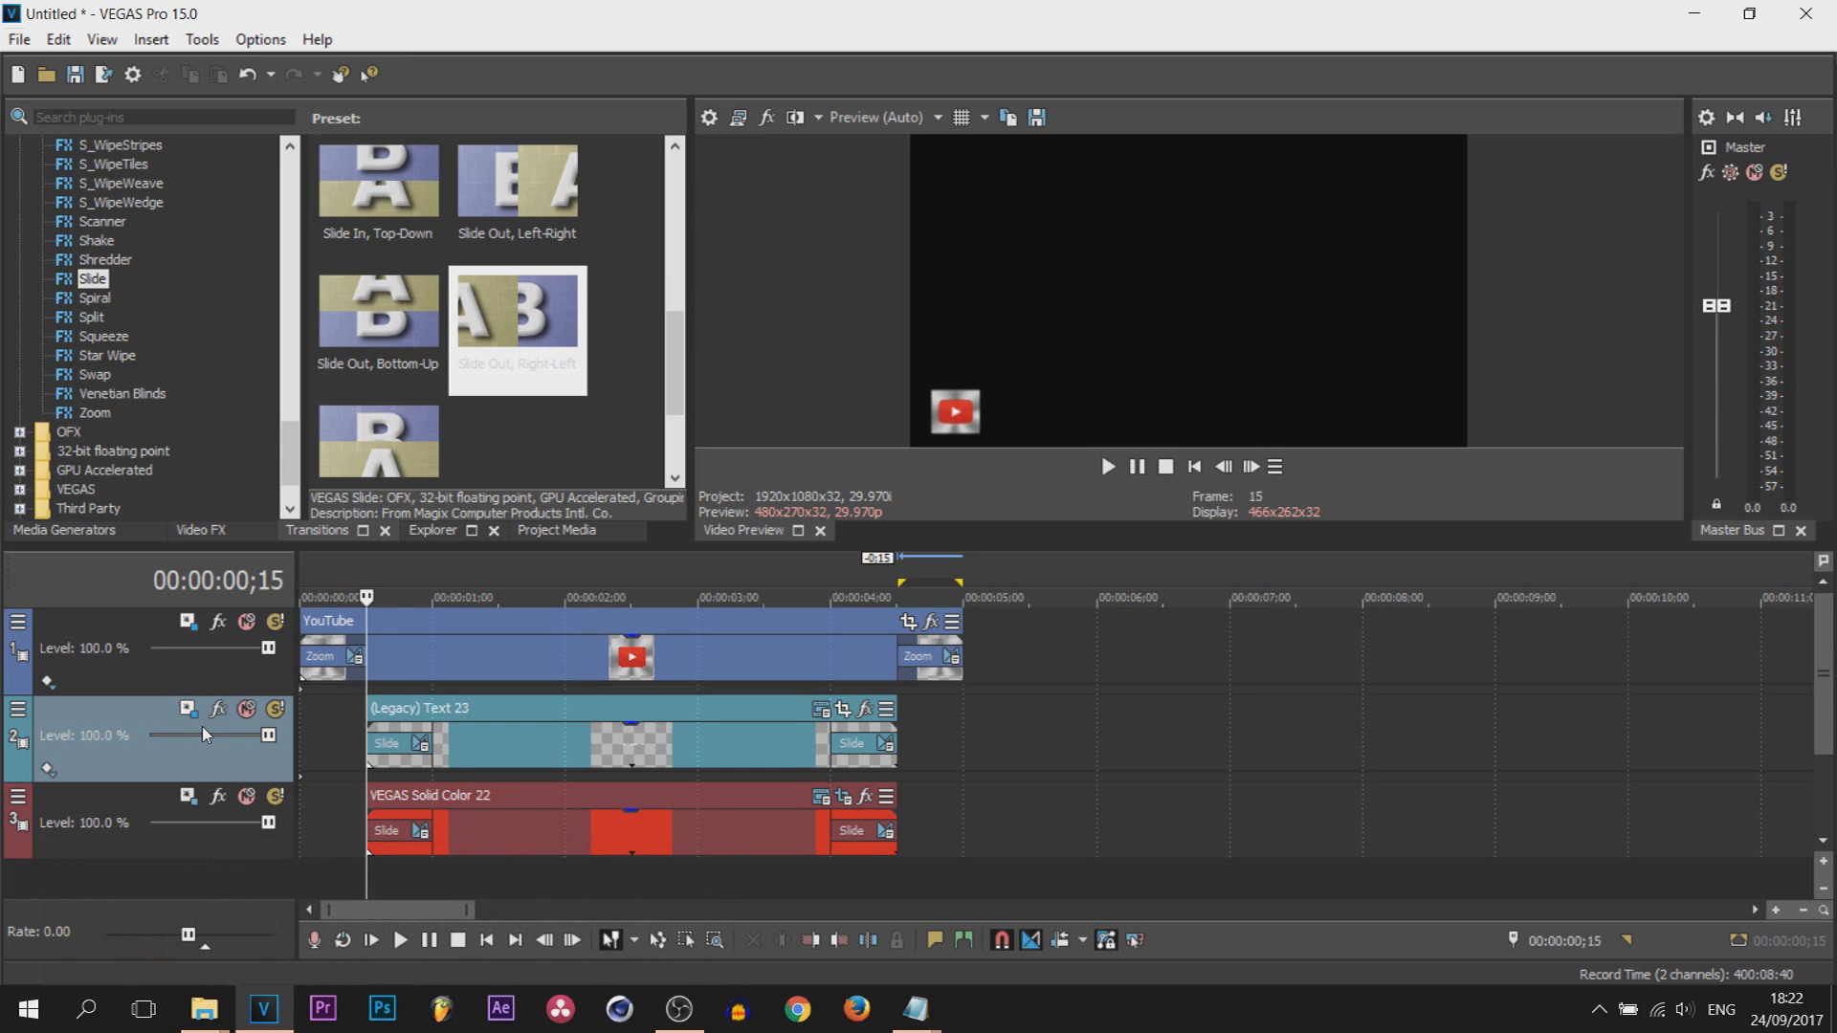
key("Right")
key("Right")
key("Right")
key("Right")
key("Right")
key("Right")
key("Right")
key("Right")
key("Right")
key("Right")
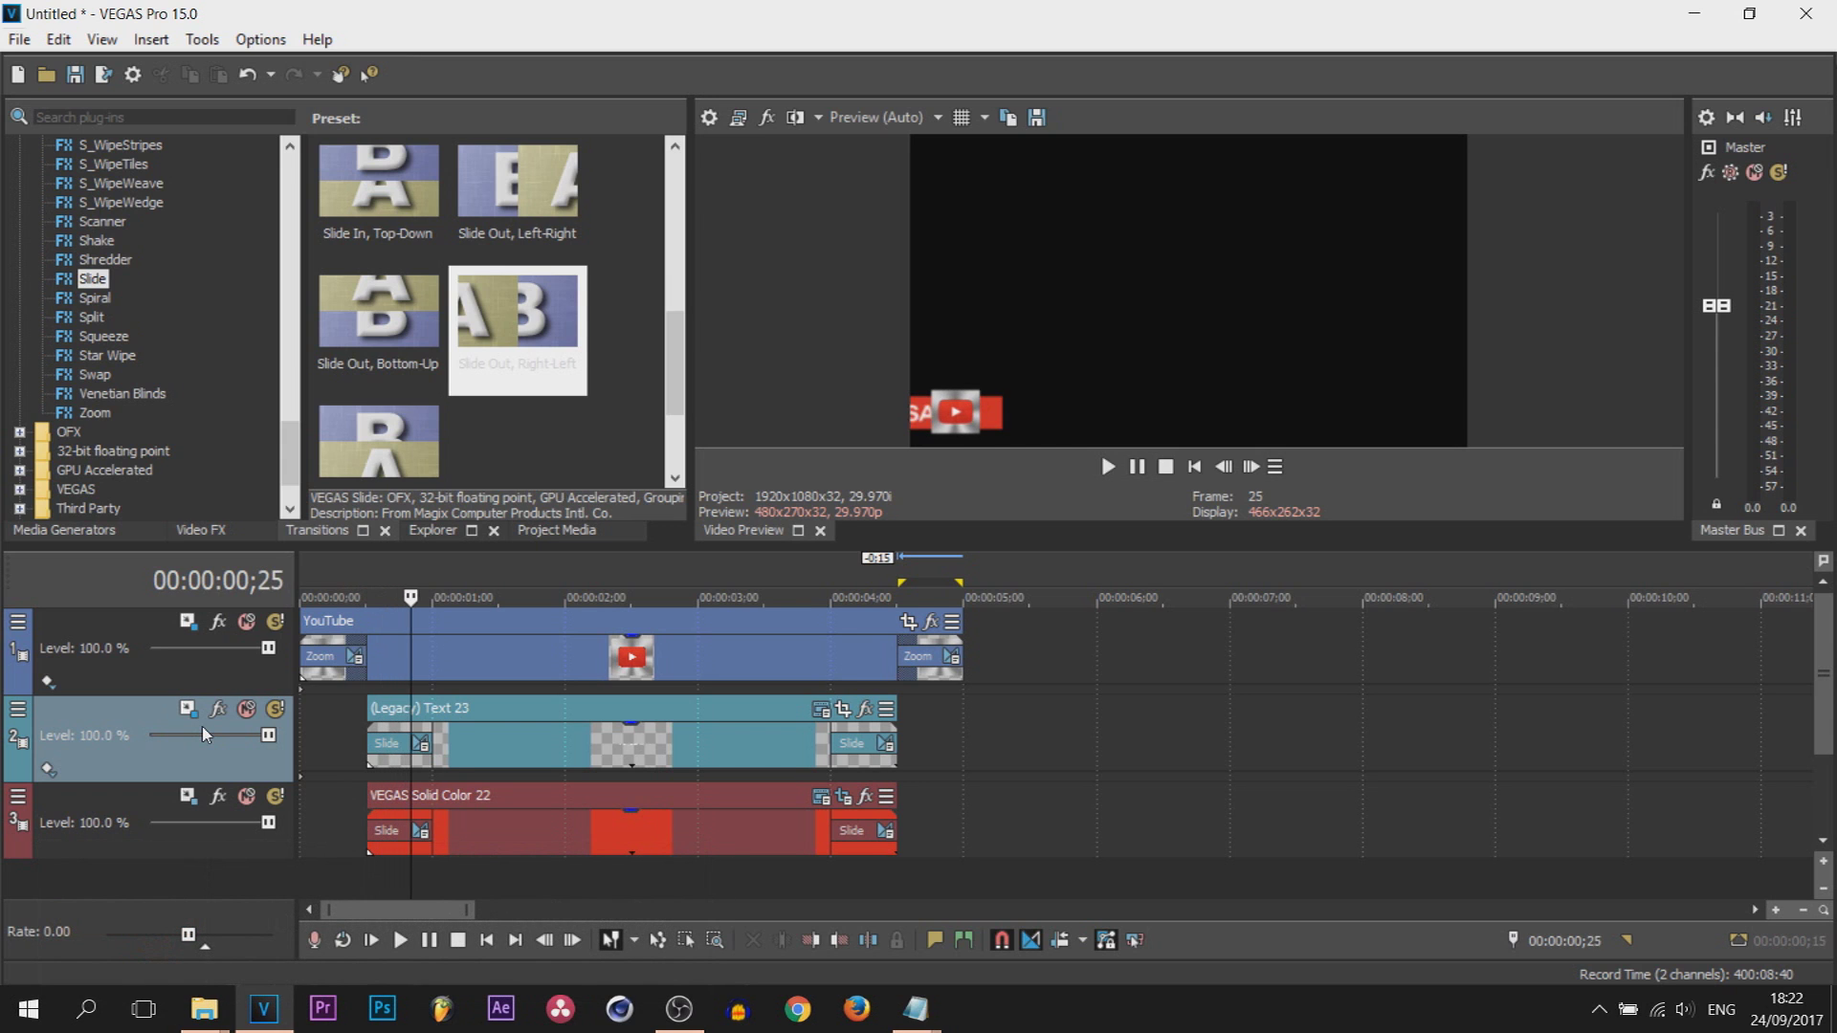
key("Right")
key("Right")
key("Right")
key("Right")
key("Right")
key("Right")
key("Right")
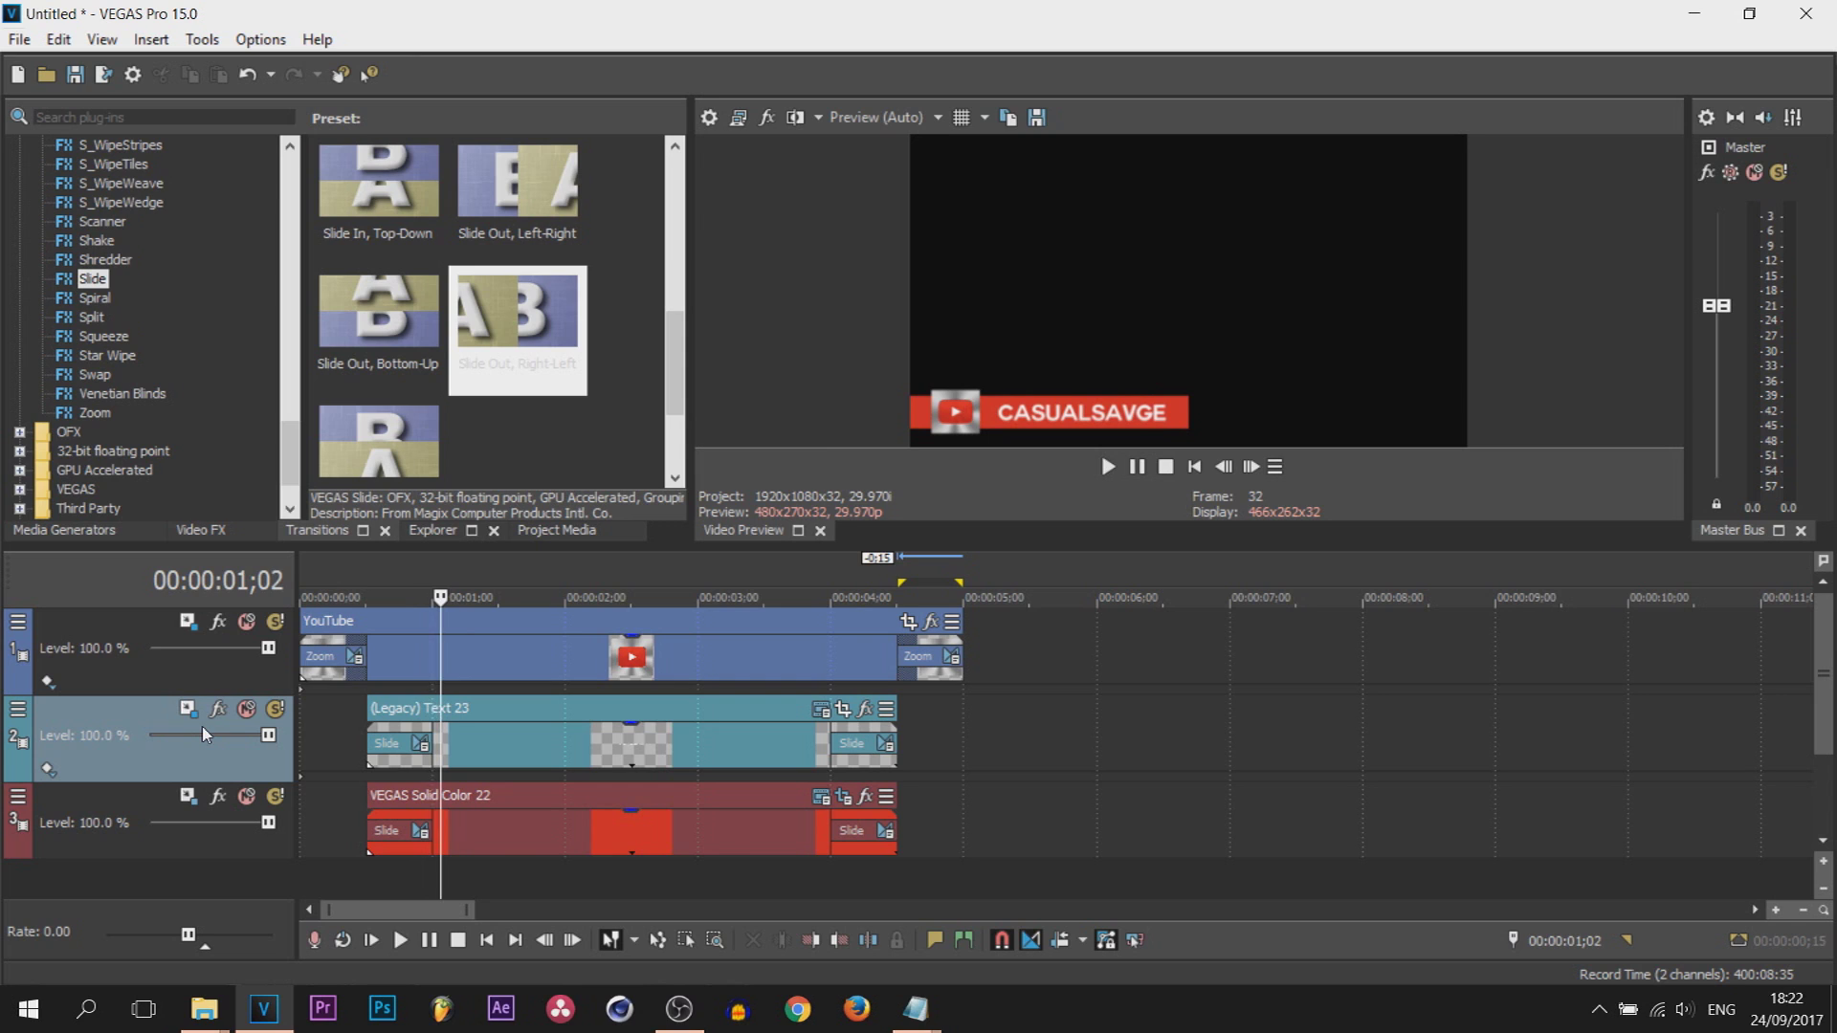
key("Right")
key("Right")
key("Right")
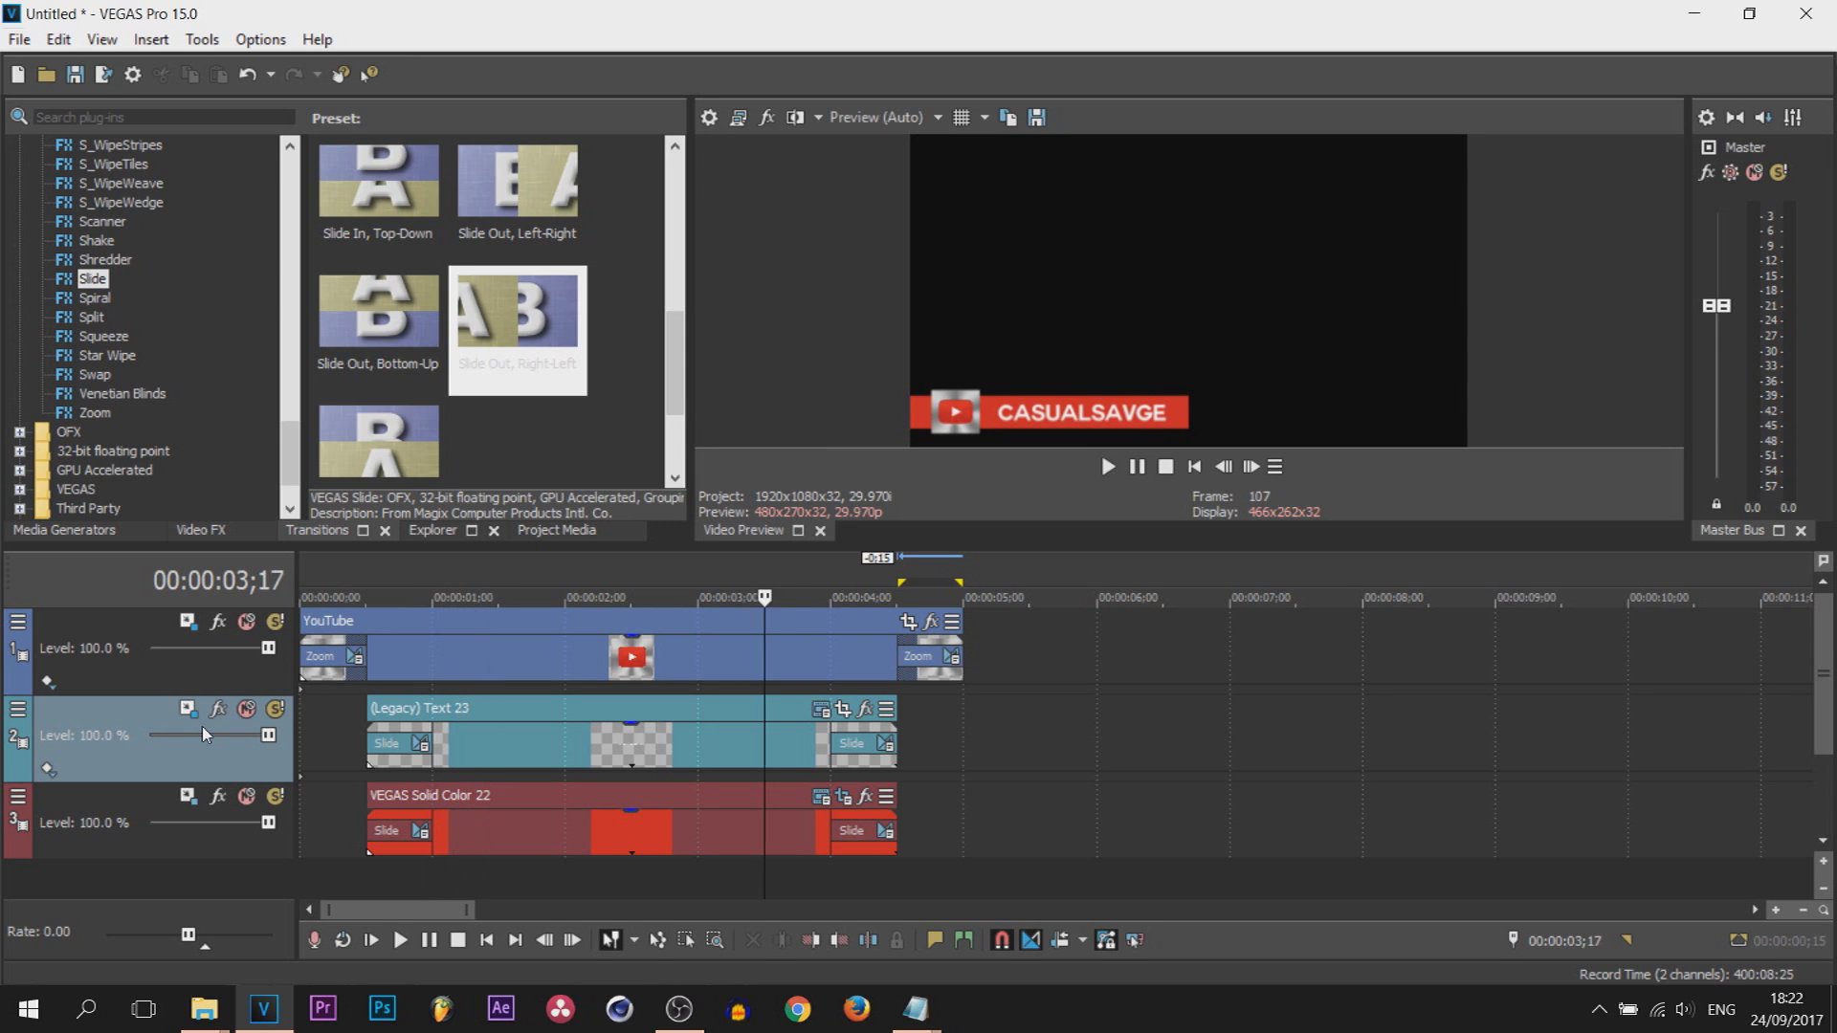
key("Right")
key("Right")
key("Right")
key("Right")
key("Right")
key("Right")
key("Right")
key("Right")
key("Right")
key("Right")
key("Right")
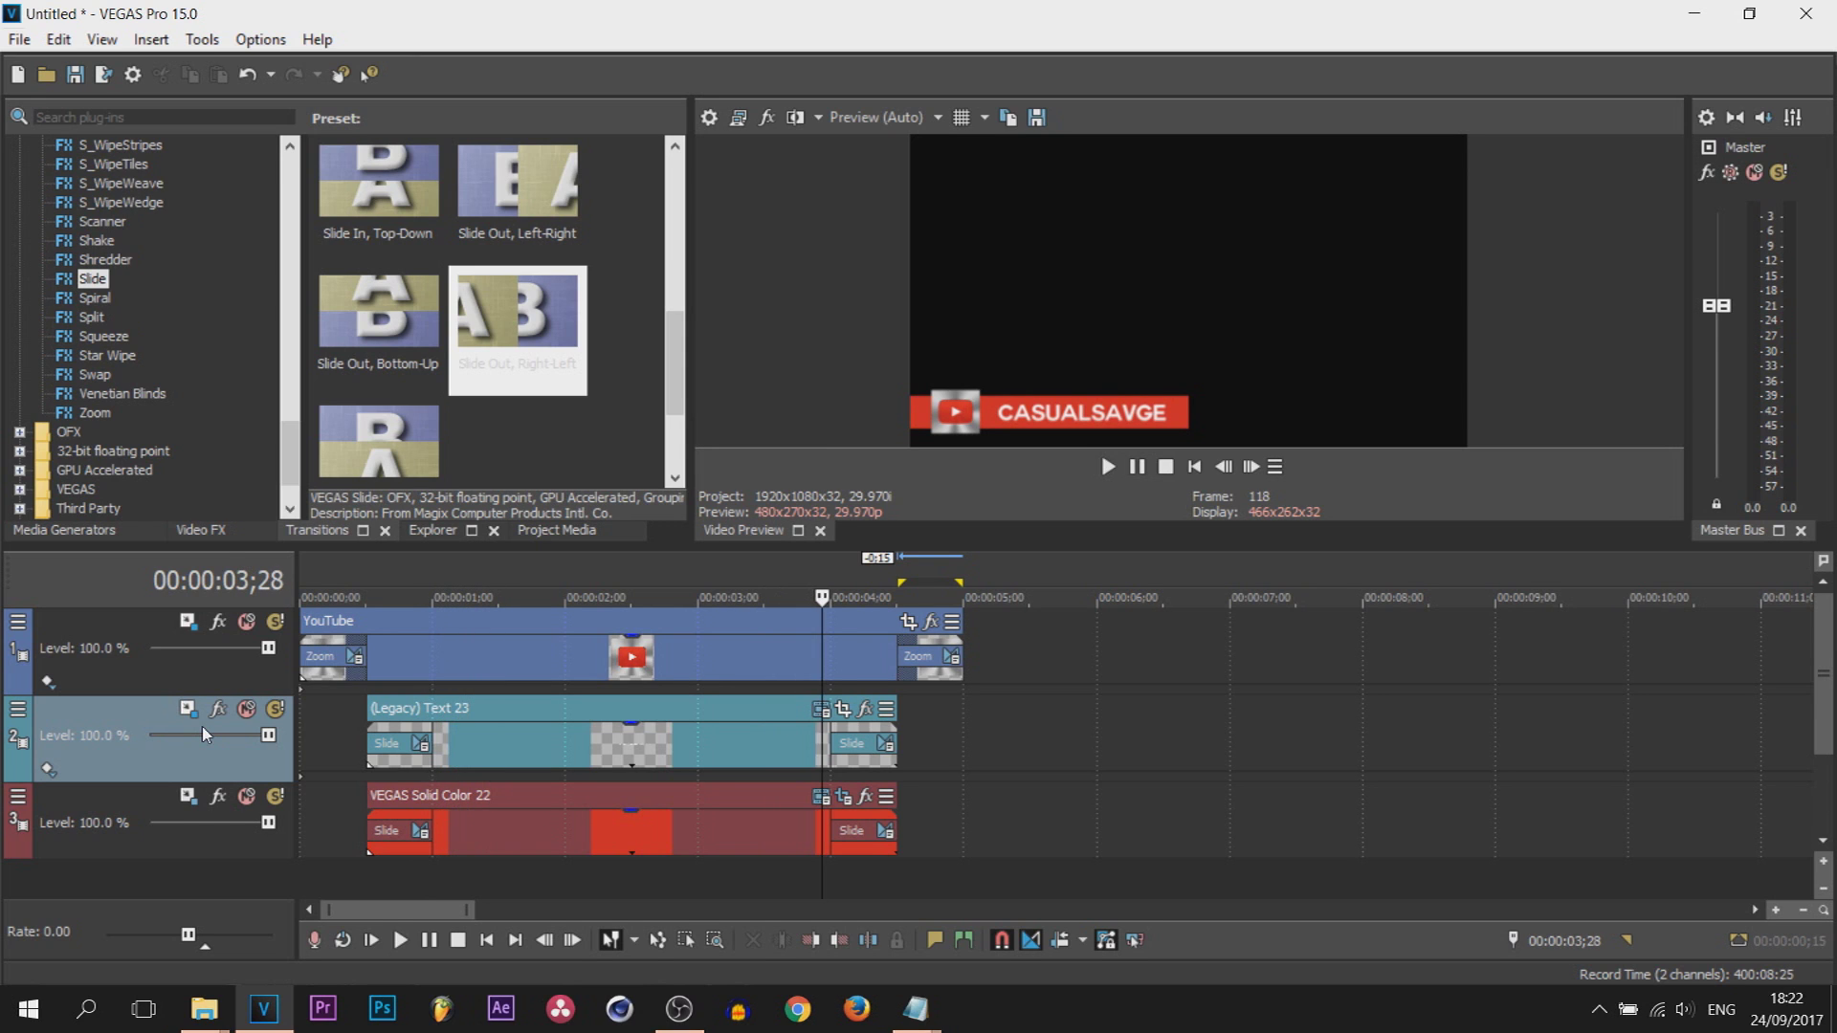
key("Right")
key("Right")
key("Right")
key("Right")
key("Right")
key("Right")
key("Right")
key("Right")
key("Right")
key("Right")
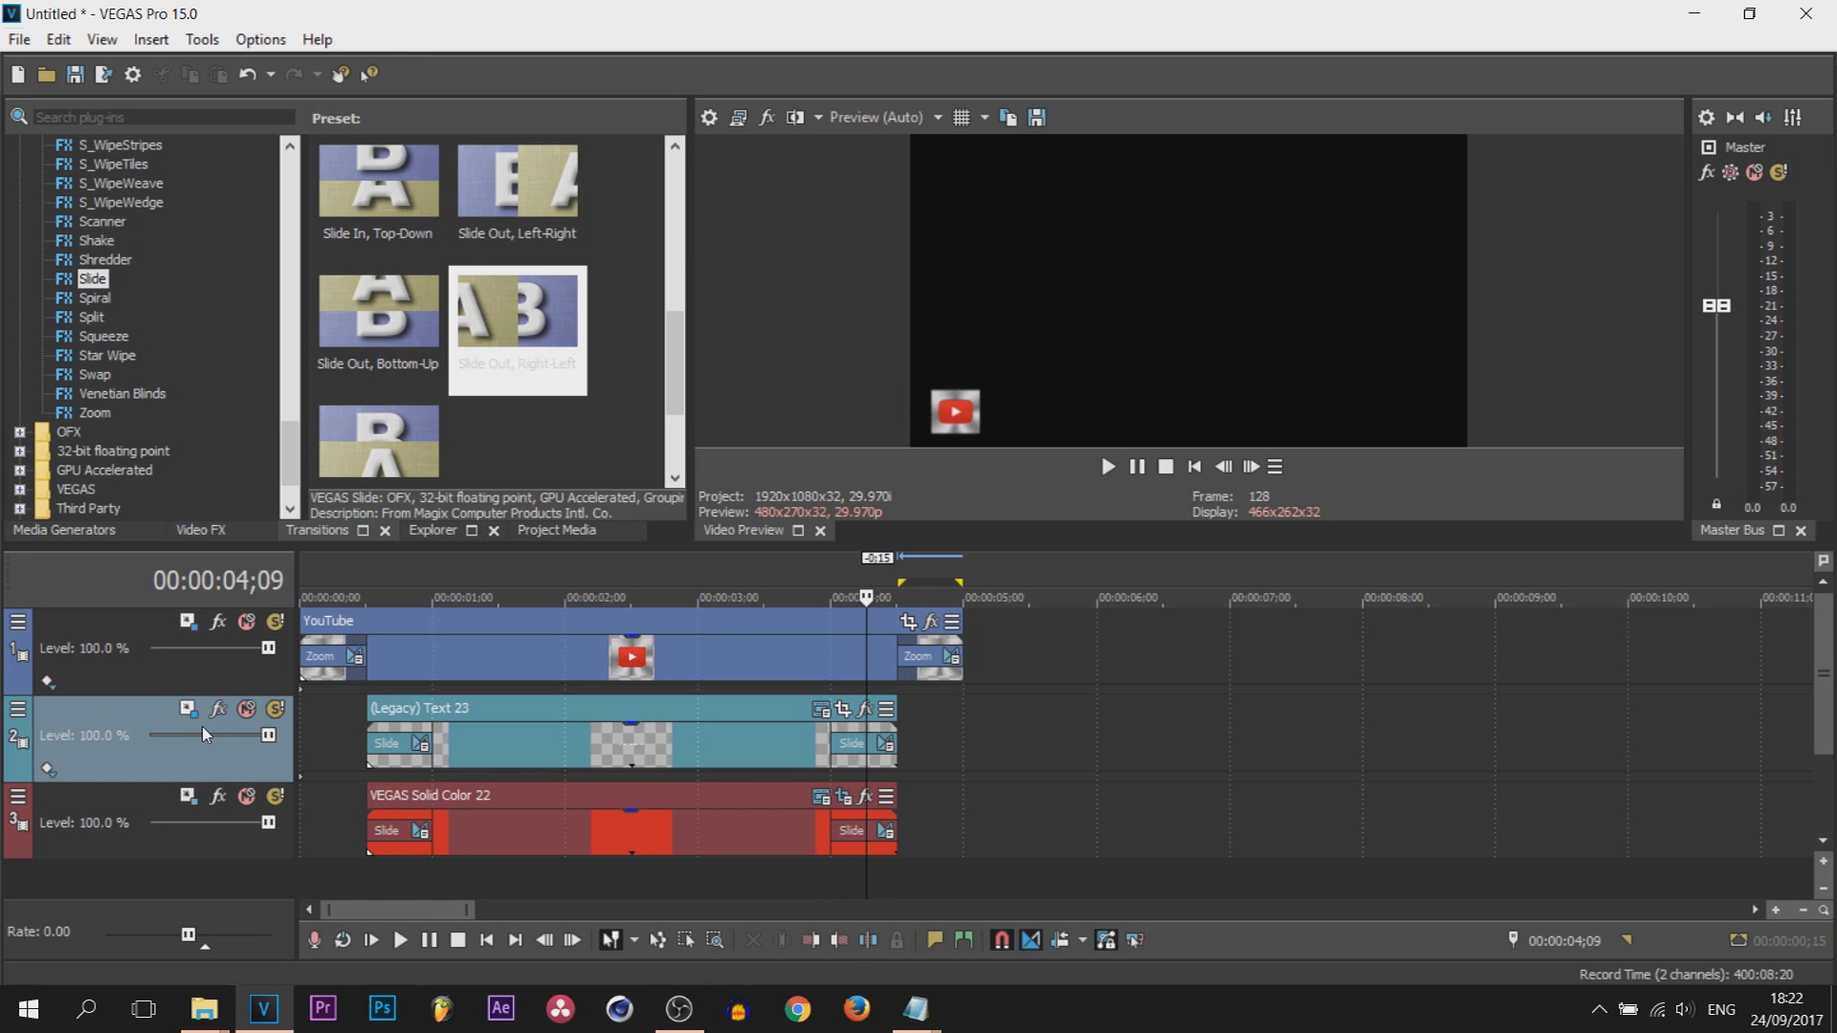
key("Right")
key("Right")
key("Right")
key("Right")
key("Right")
key("Right")
key("Right")
key("Right")
key("Right")
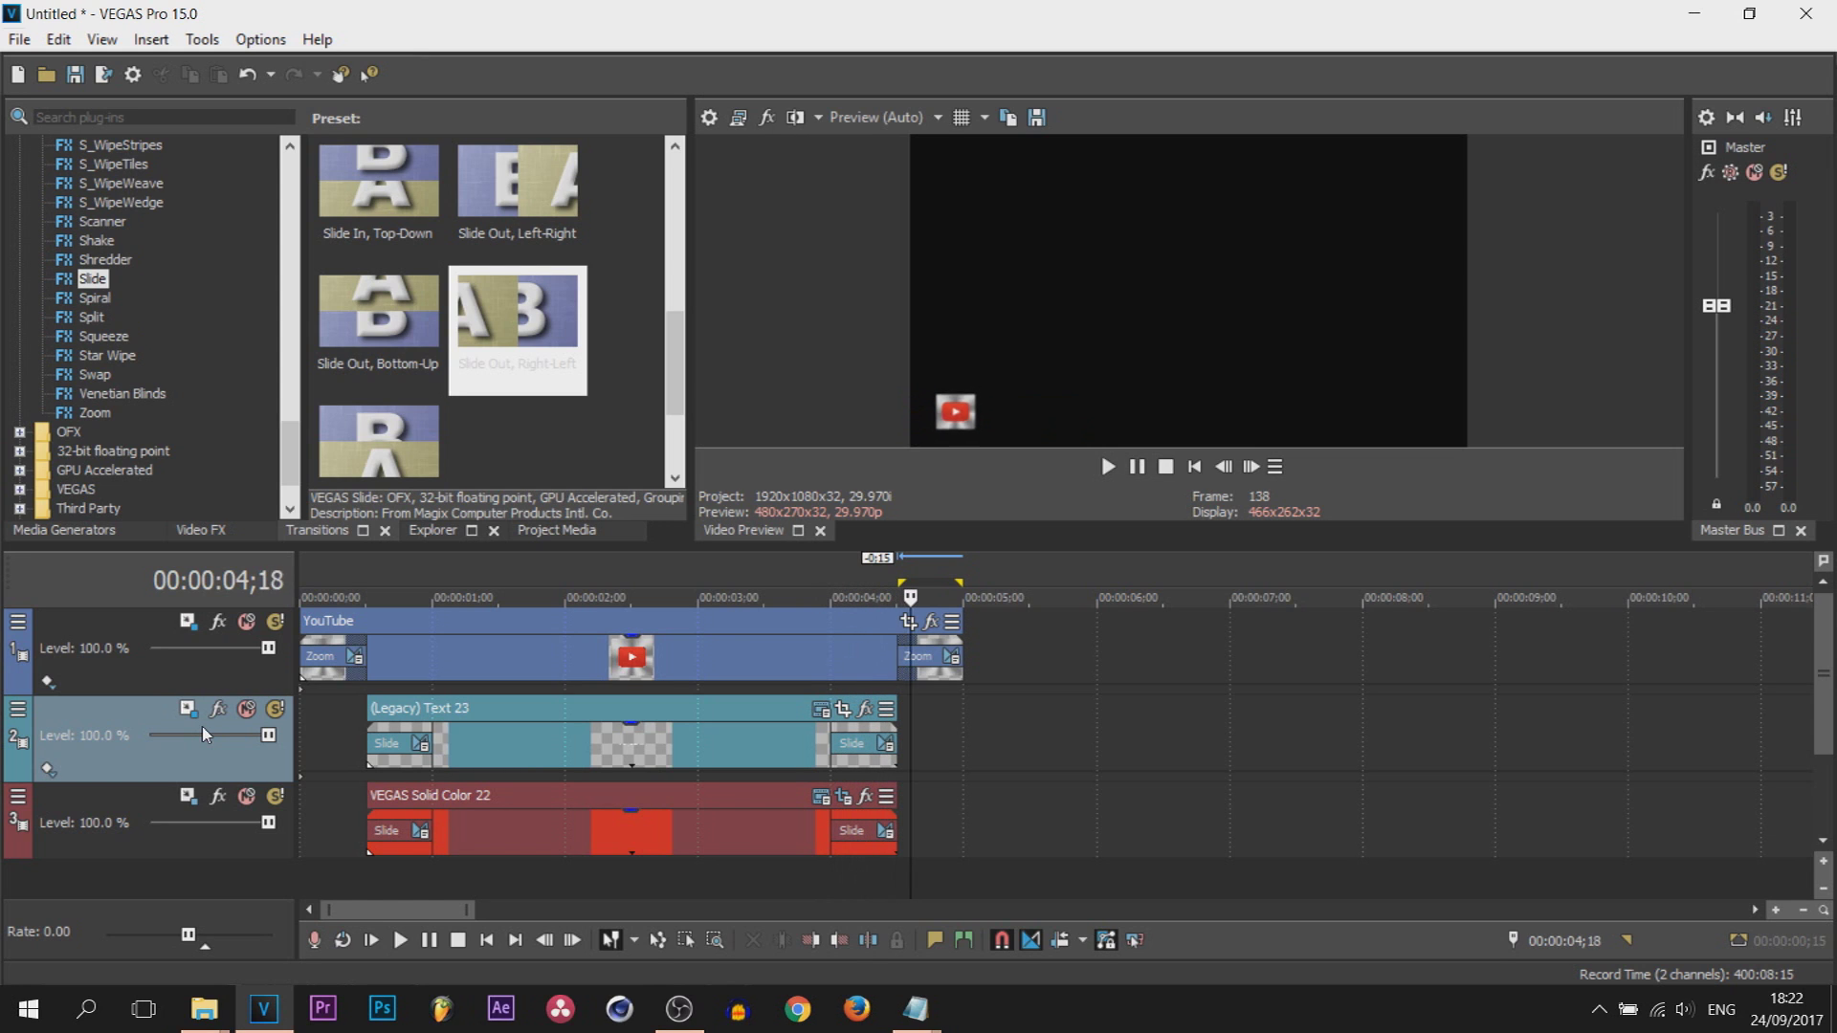
key("Right")
key("Right")
key("Right")
key("Right")
key("Right")
key("Right")
key("Right")
key("Right")
key("Right")
key("Right")
key("Right")
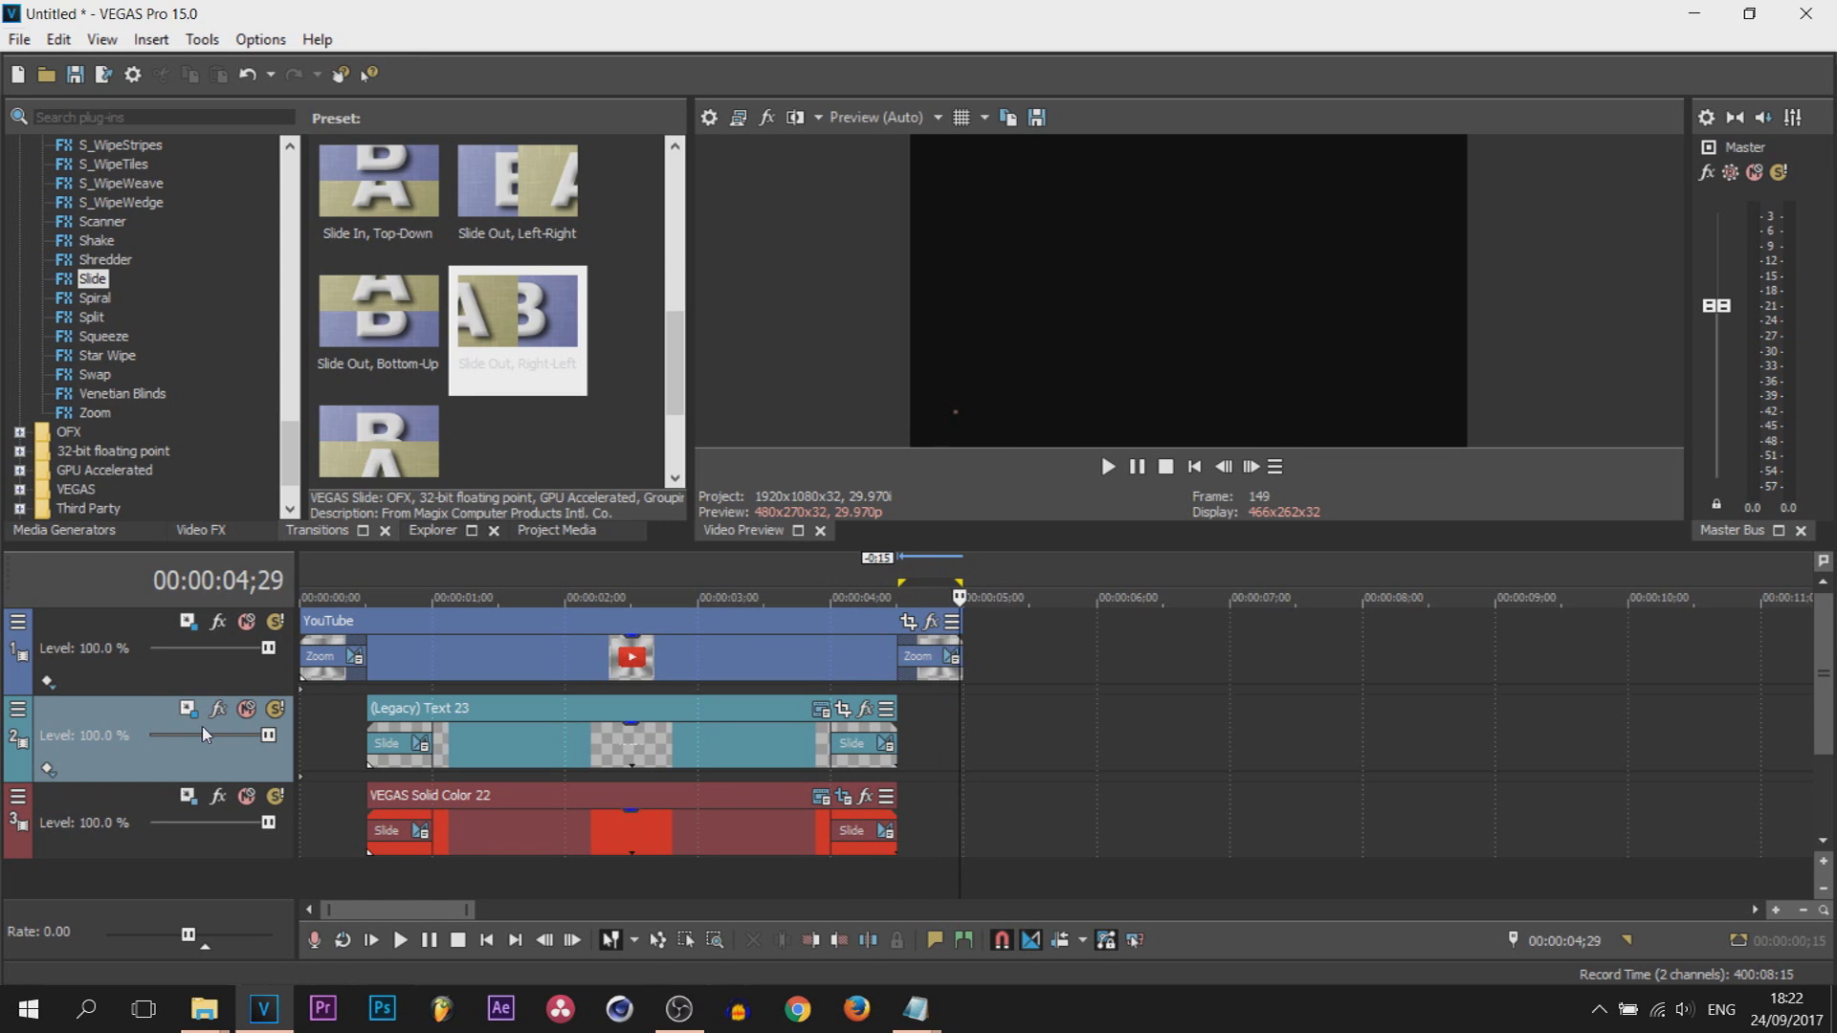
key("Right")
key("Right")
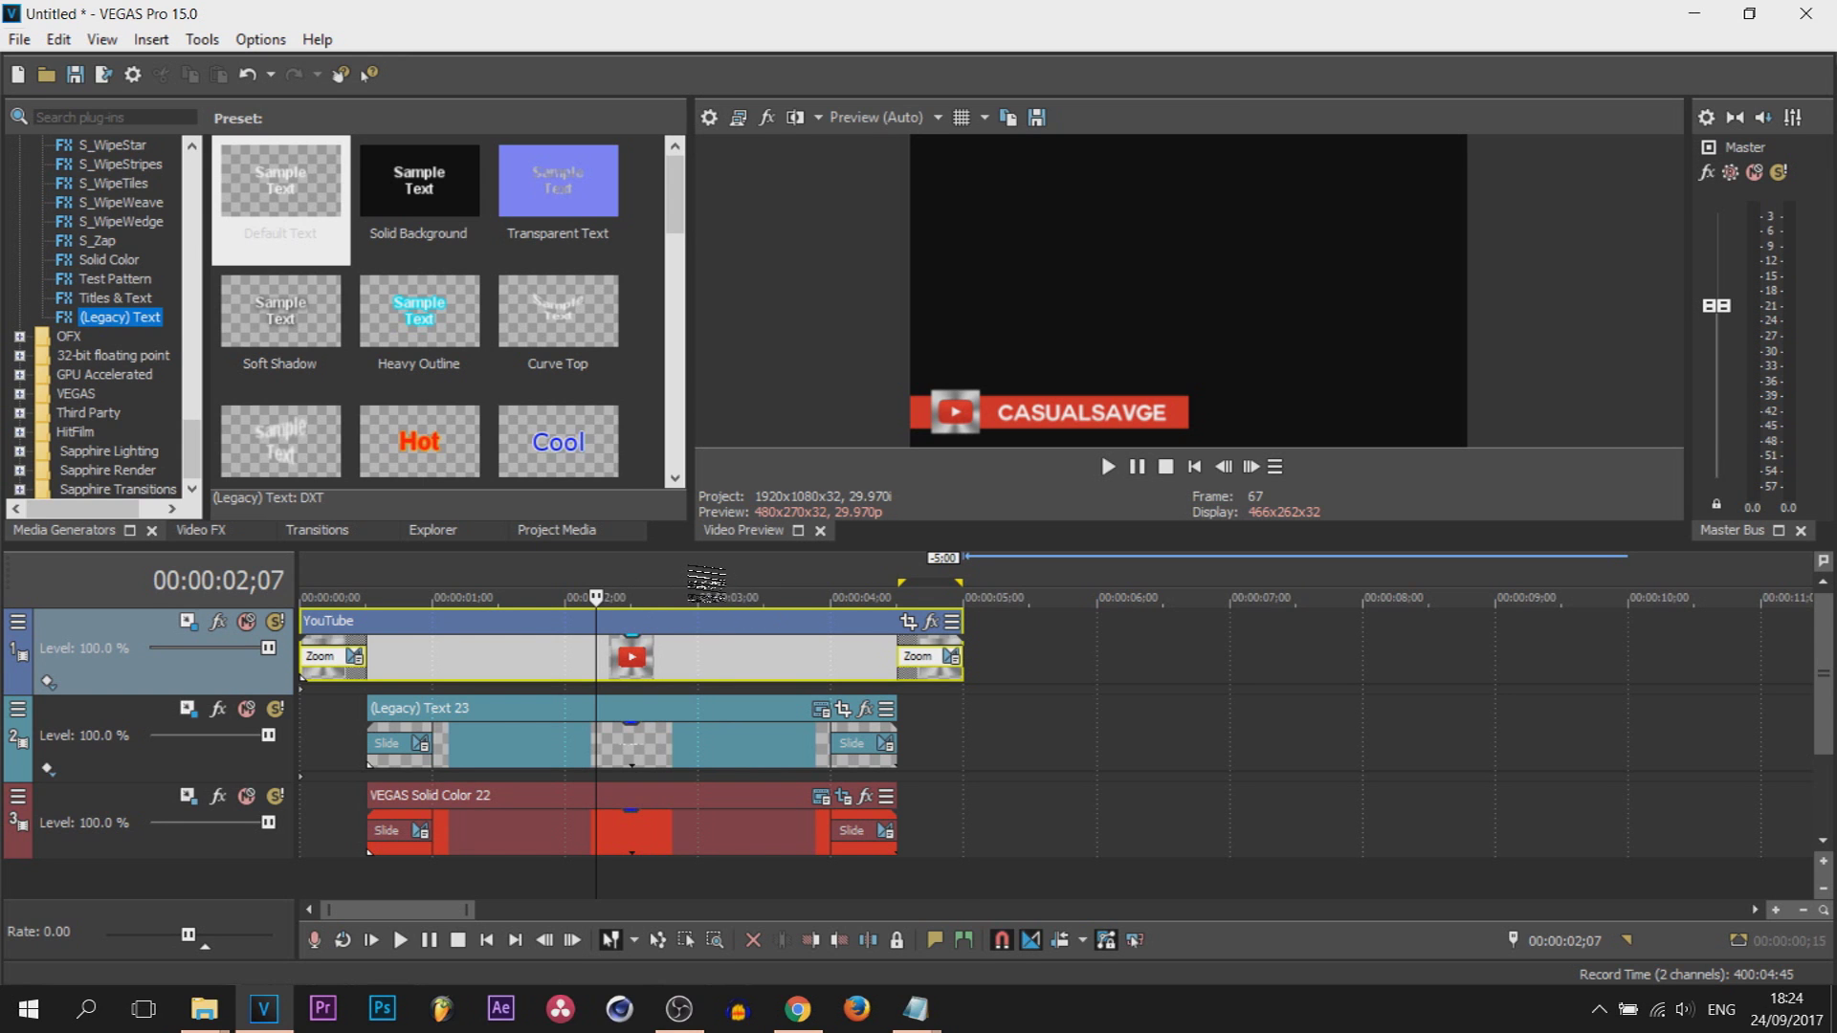
- Select the full five-second lower third and set preview quality to Best (Full)
double_click(693, 571)
left_click(890, 118)
mouse_move(947, 226)
left_click(1017, 246)
- In Render As, choose QuickTime 7 with the Alpha Channel Render template
left_click(104, 73)
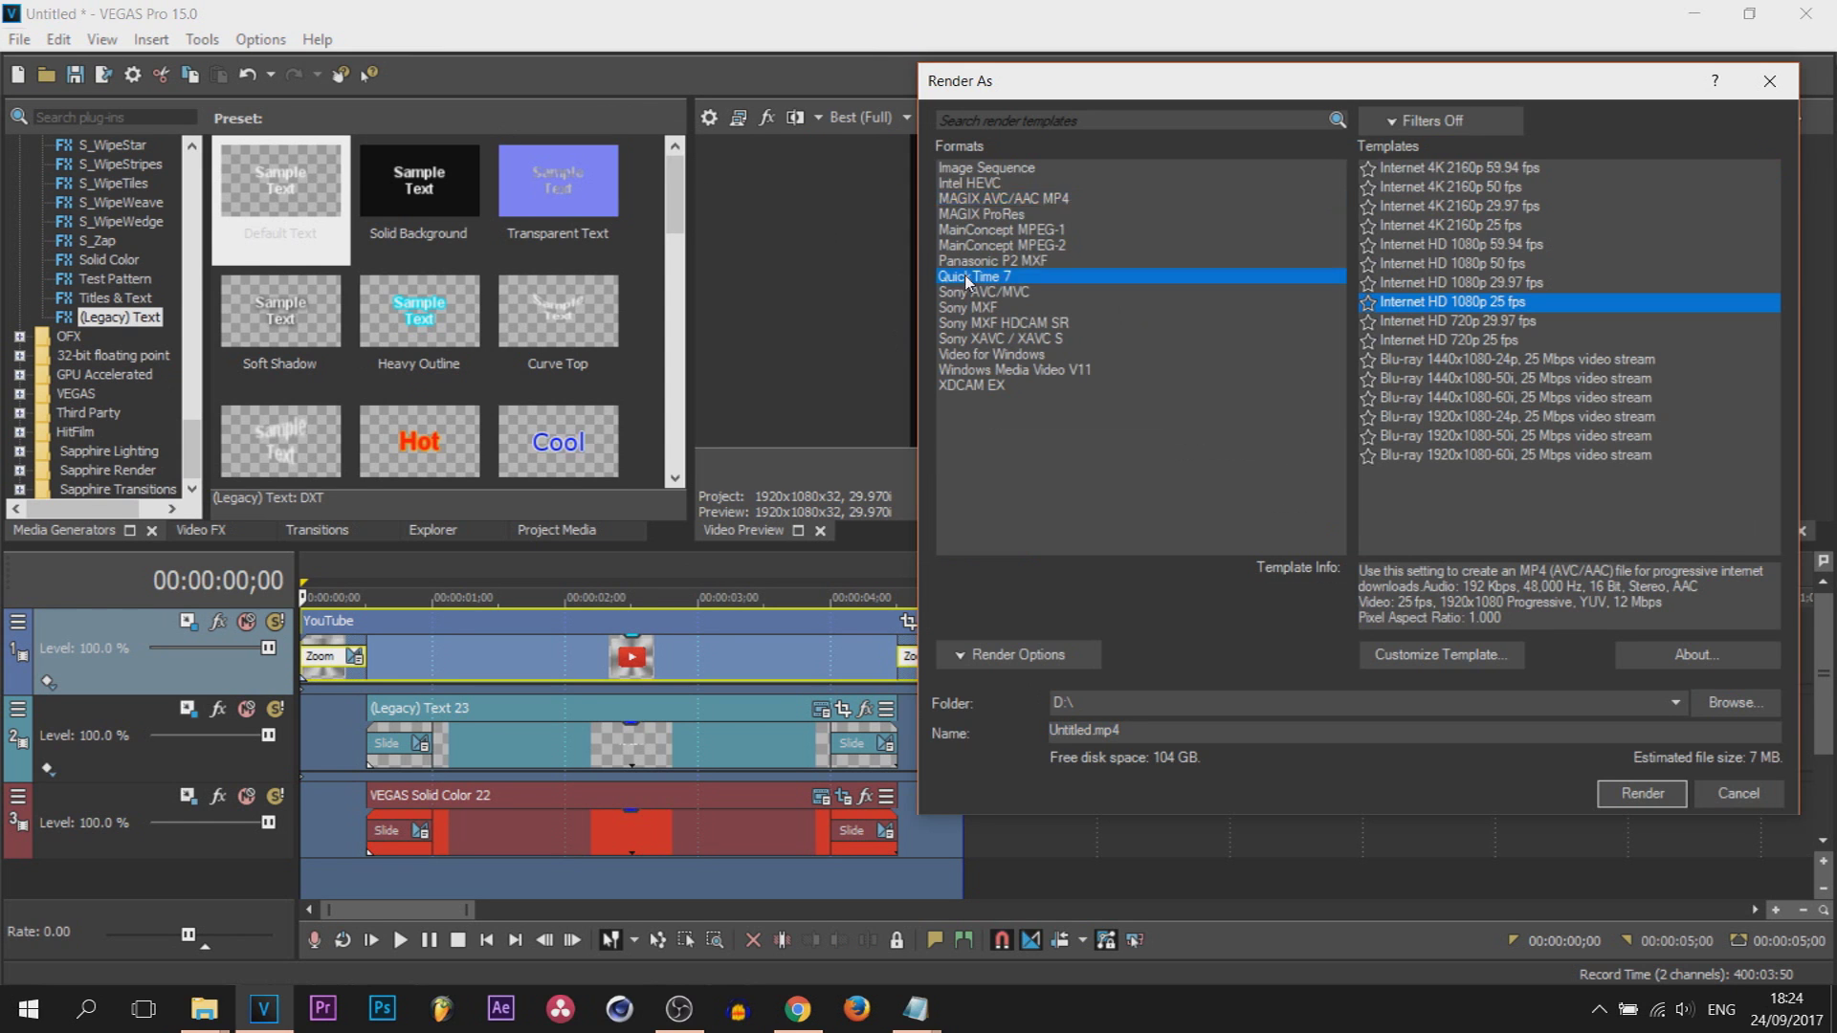
left_click(969, 277)
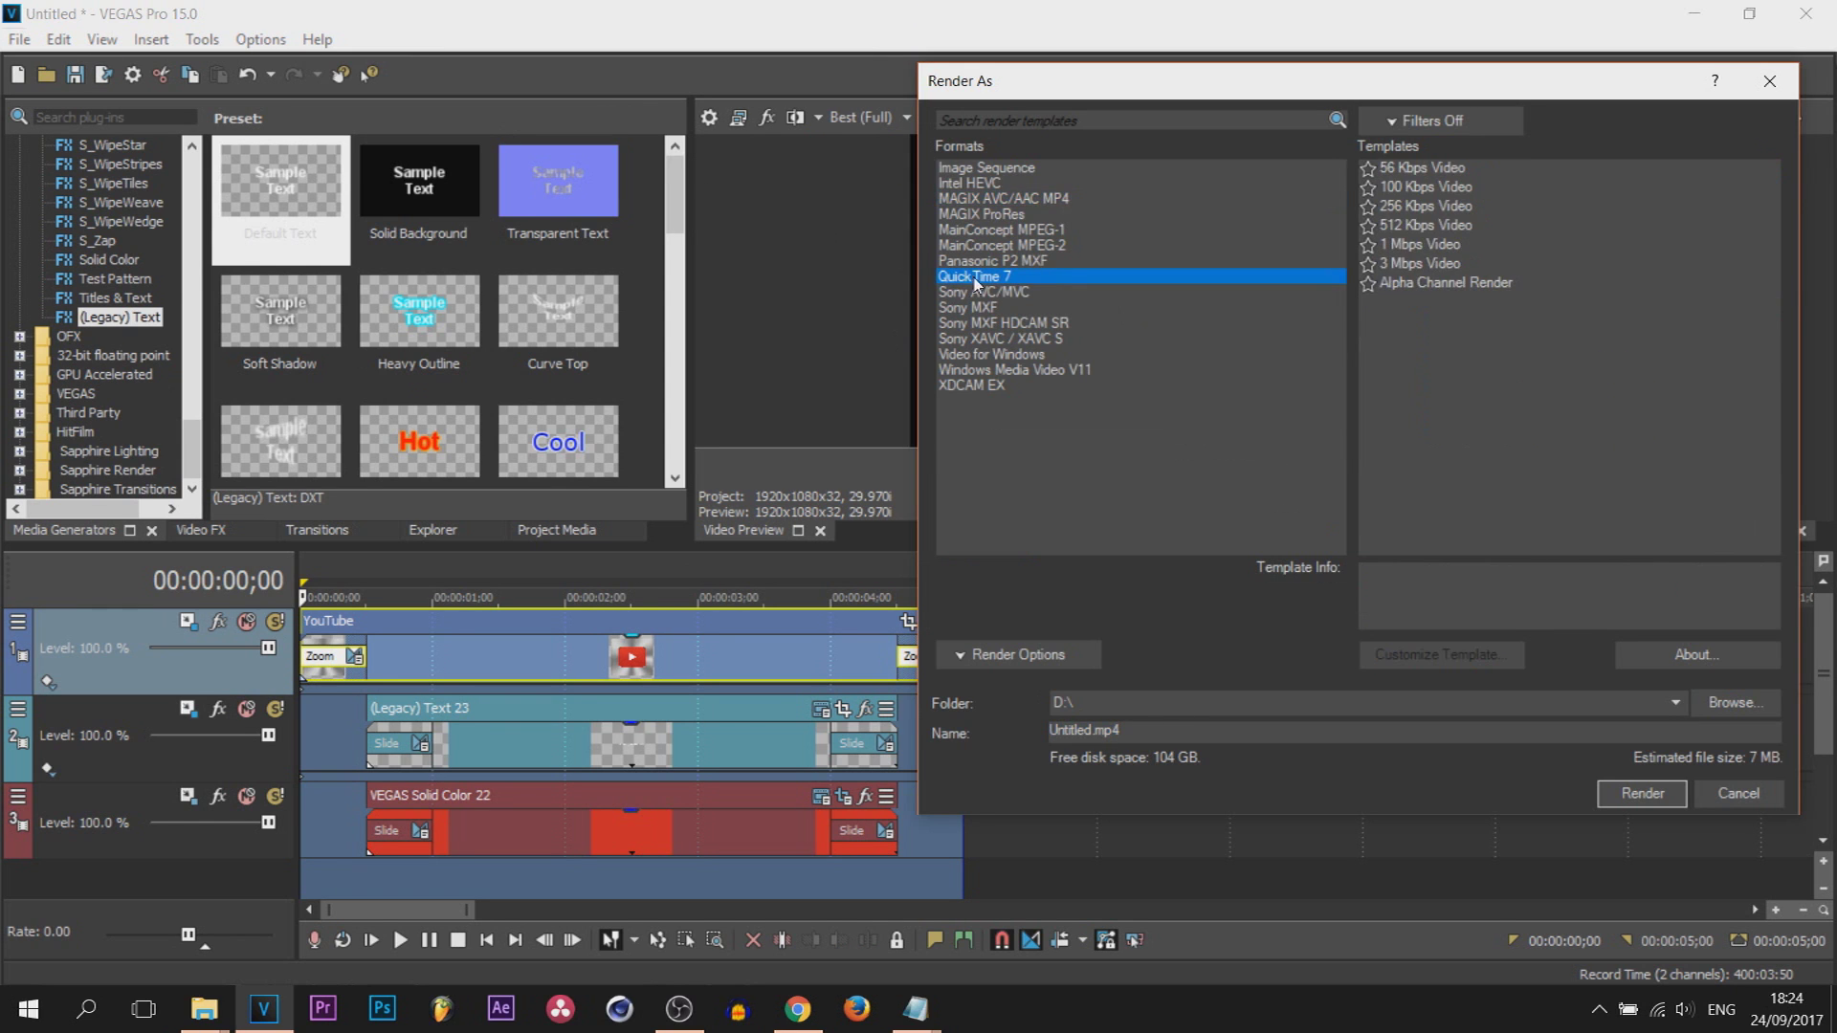
left_click(1488, 285)
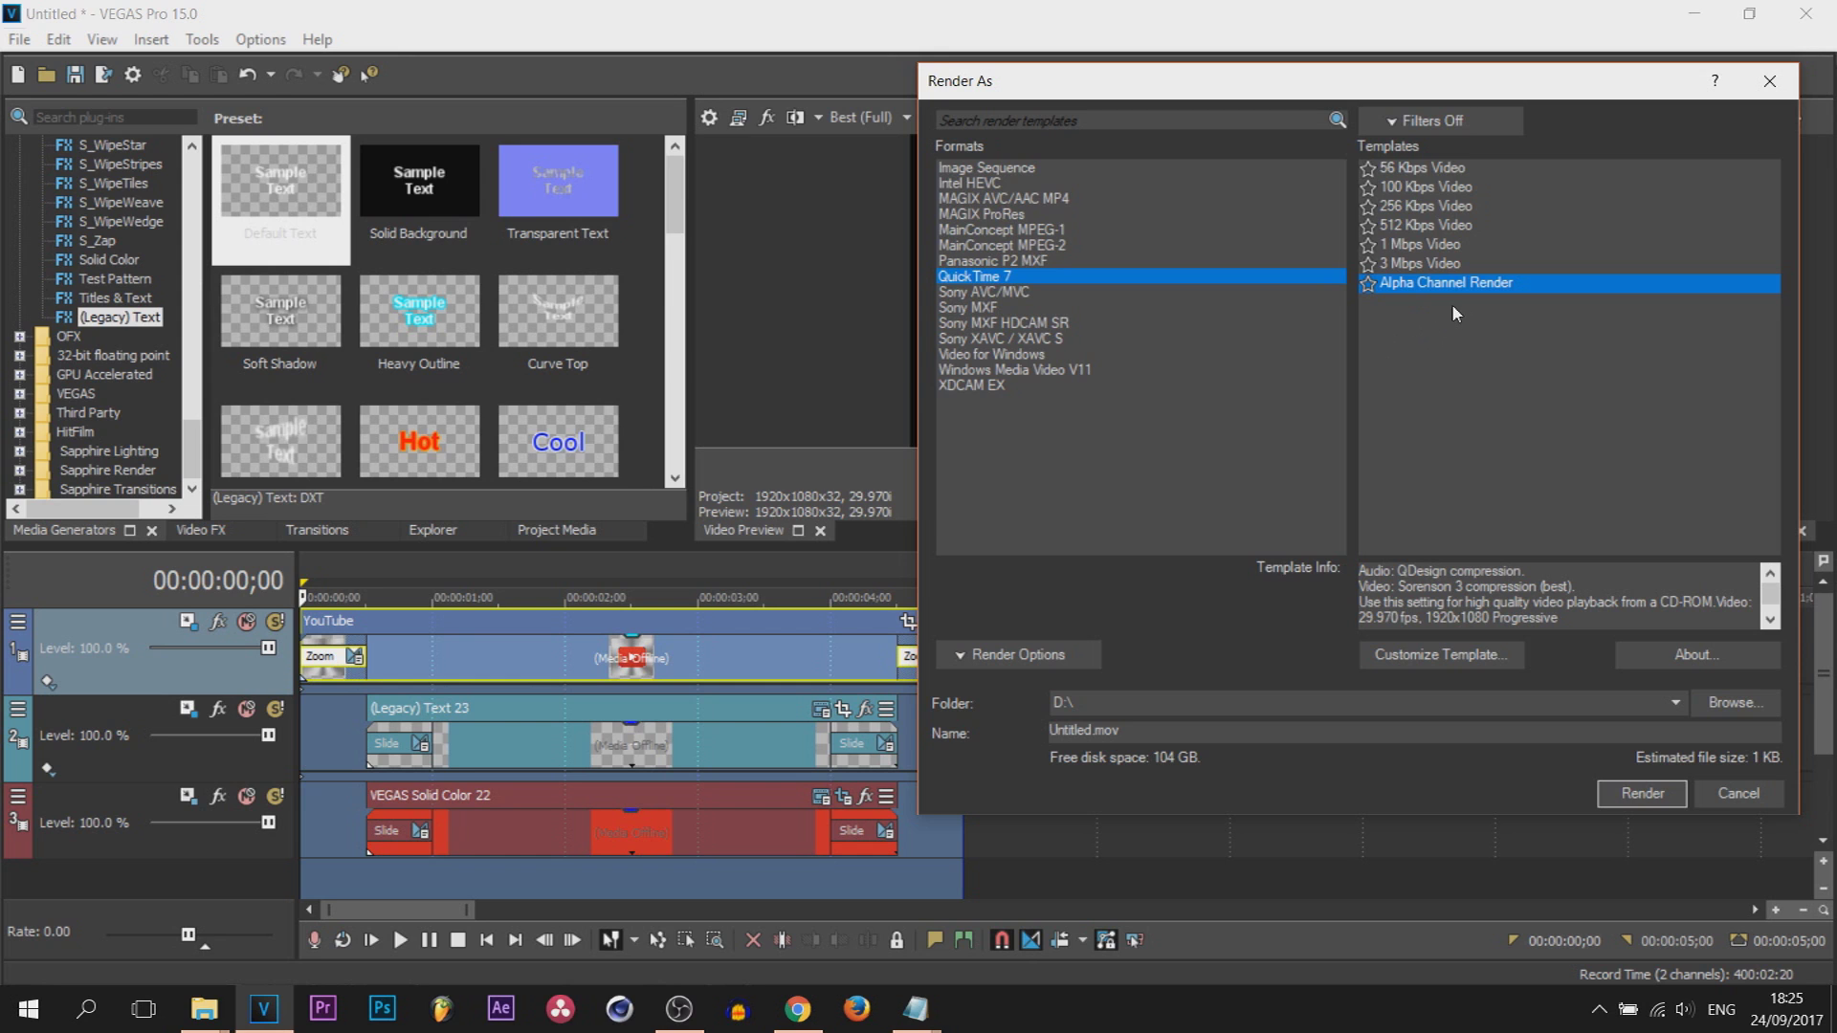
- Customize the 3 Mbps Video template to 1920x1080, 29.970 fps, PNG at 32 bpp color
left_click(1405, 269)
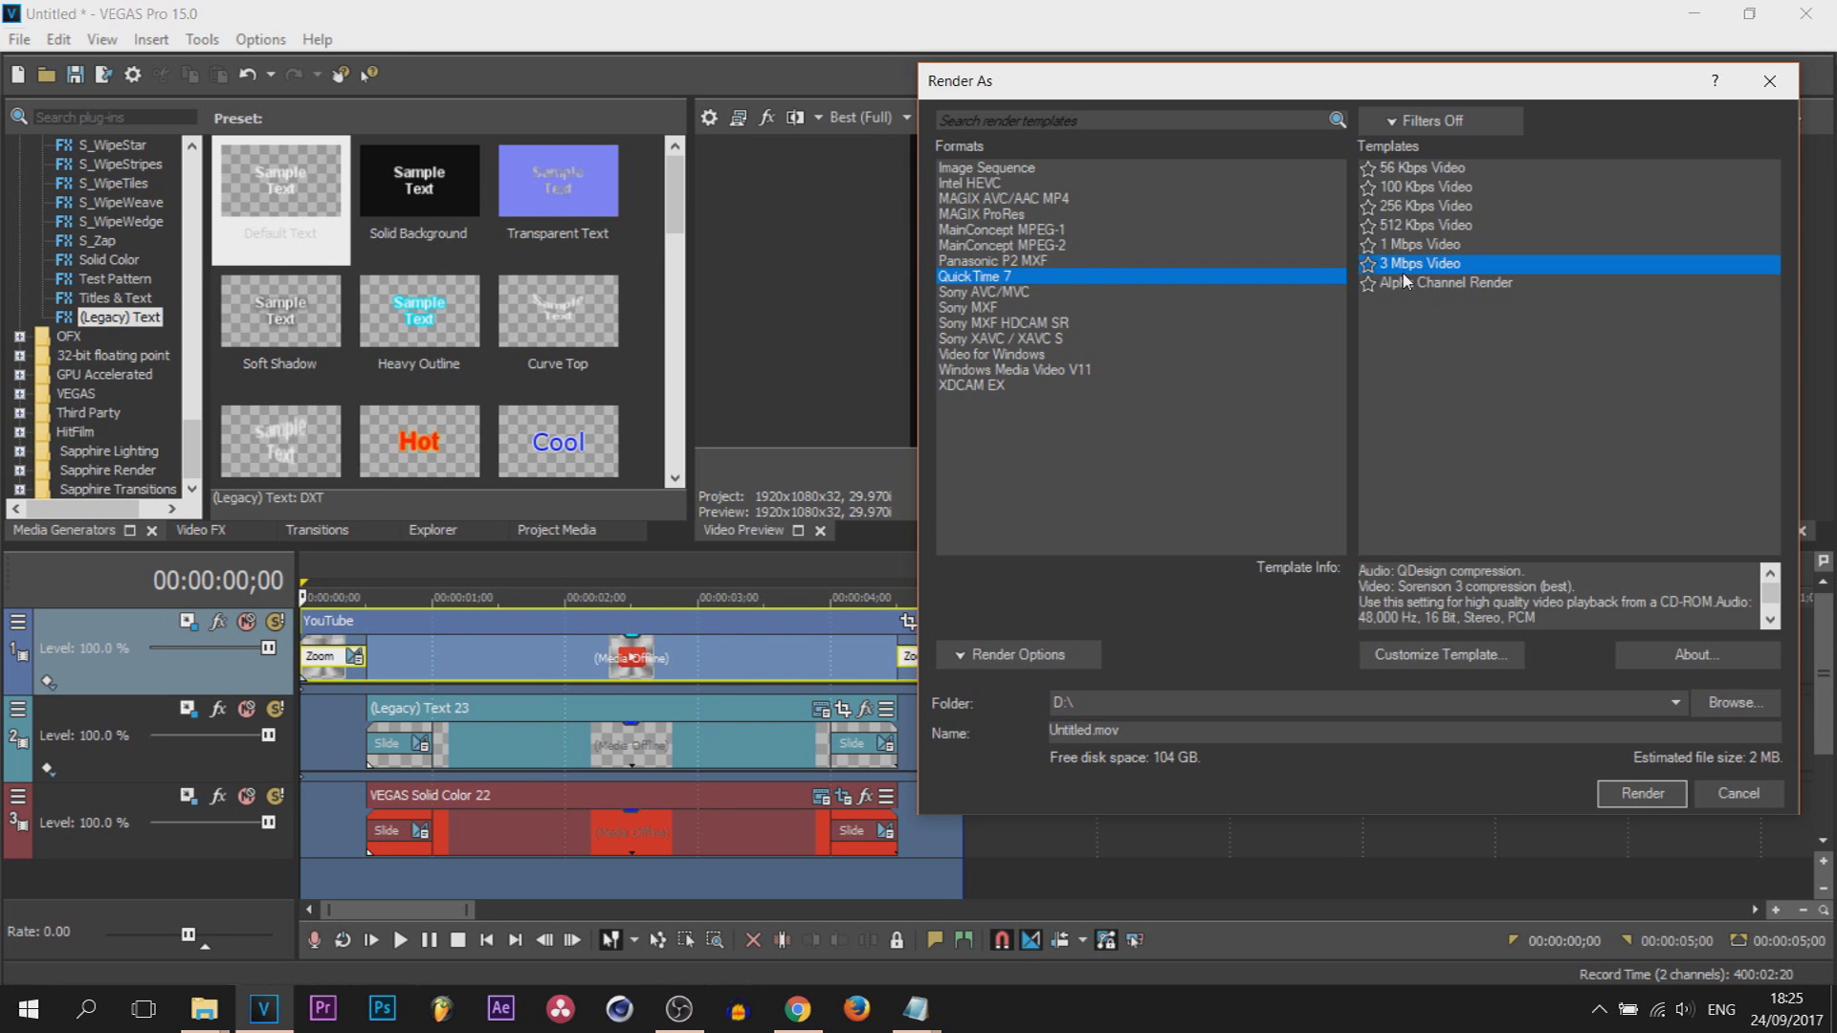
left_click(1437, 656)
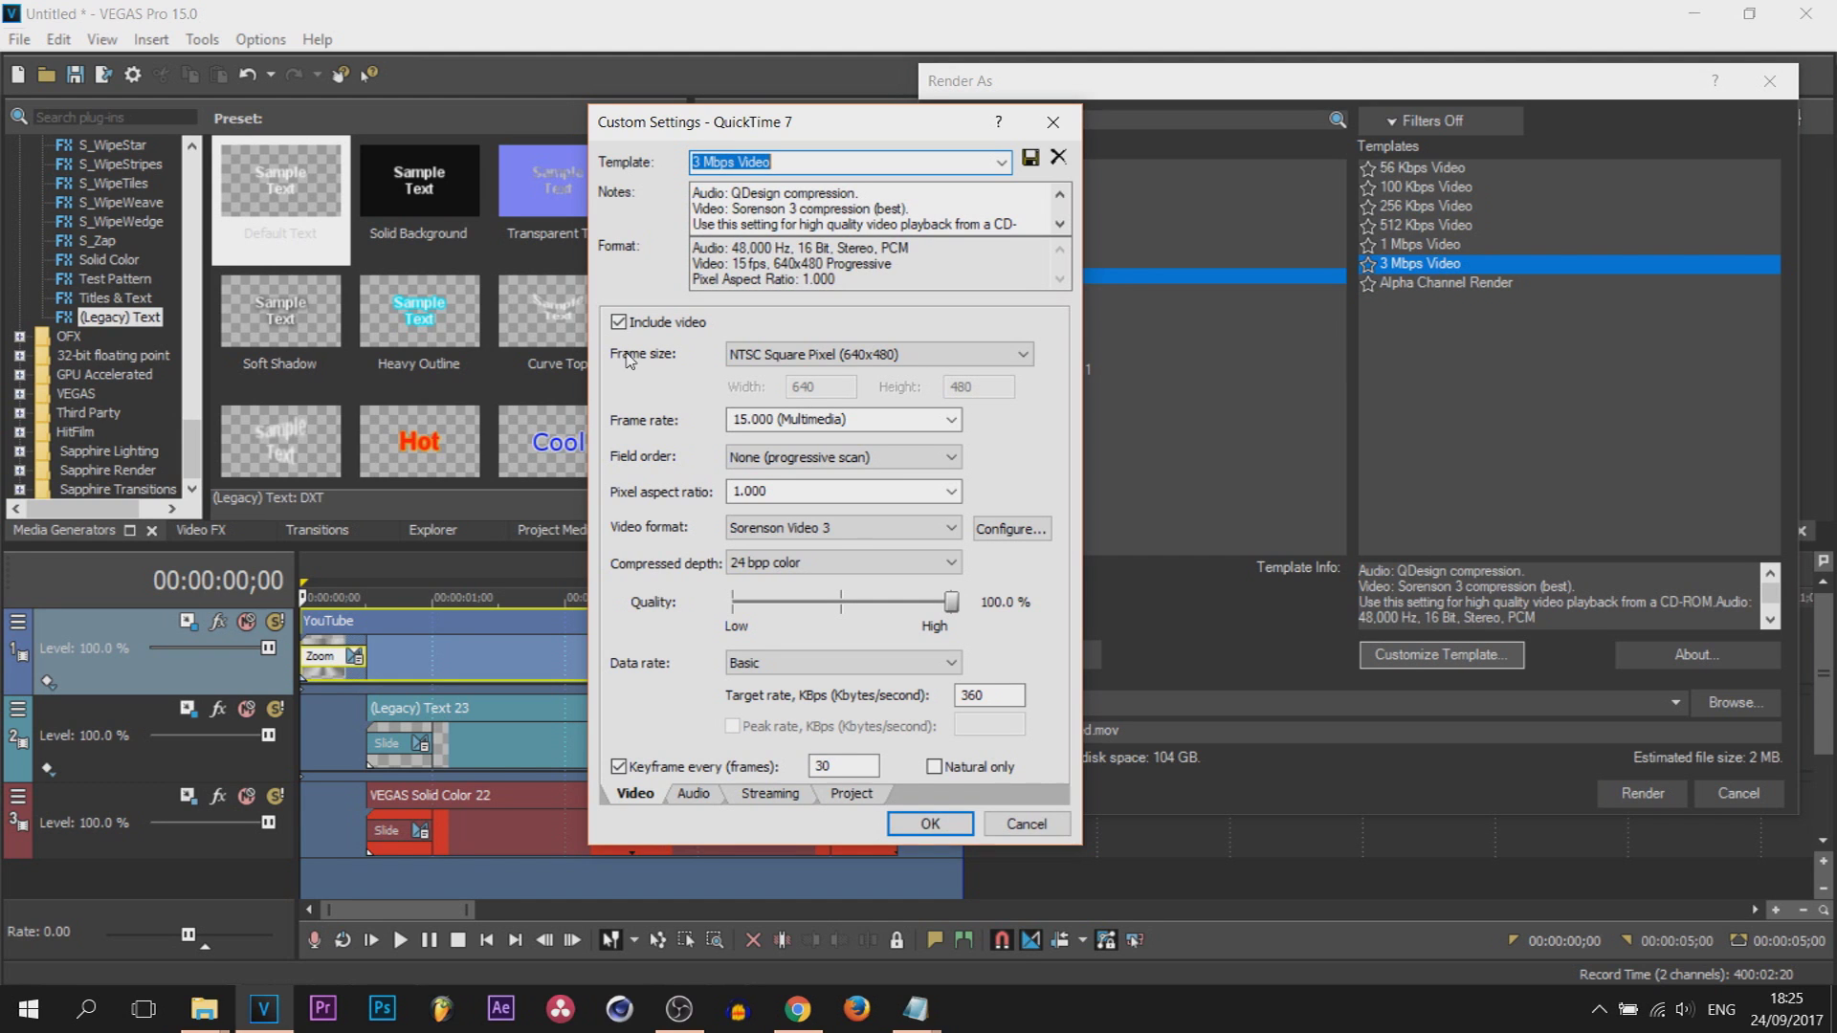
left_click(788, 355)
left_click(799, 548)
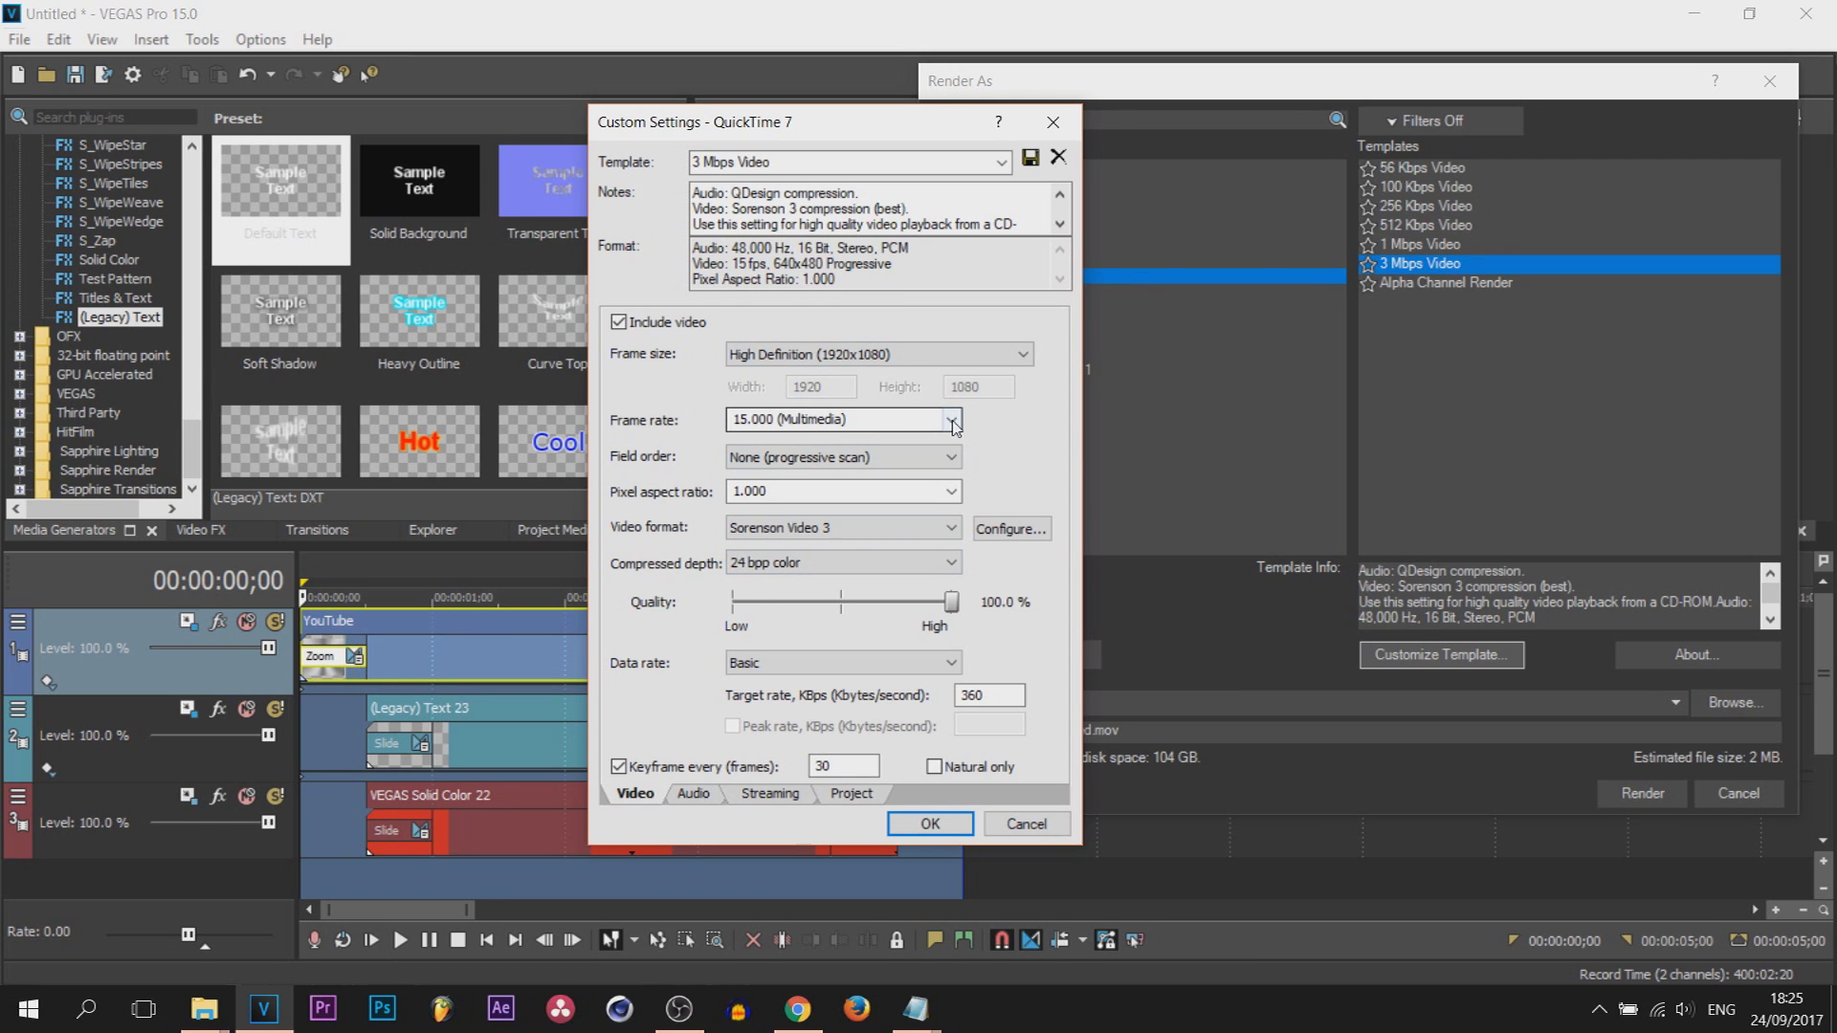
left_click(953, 422)
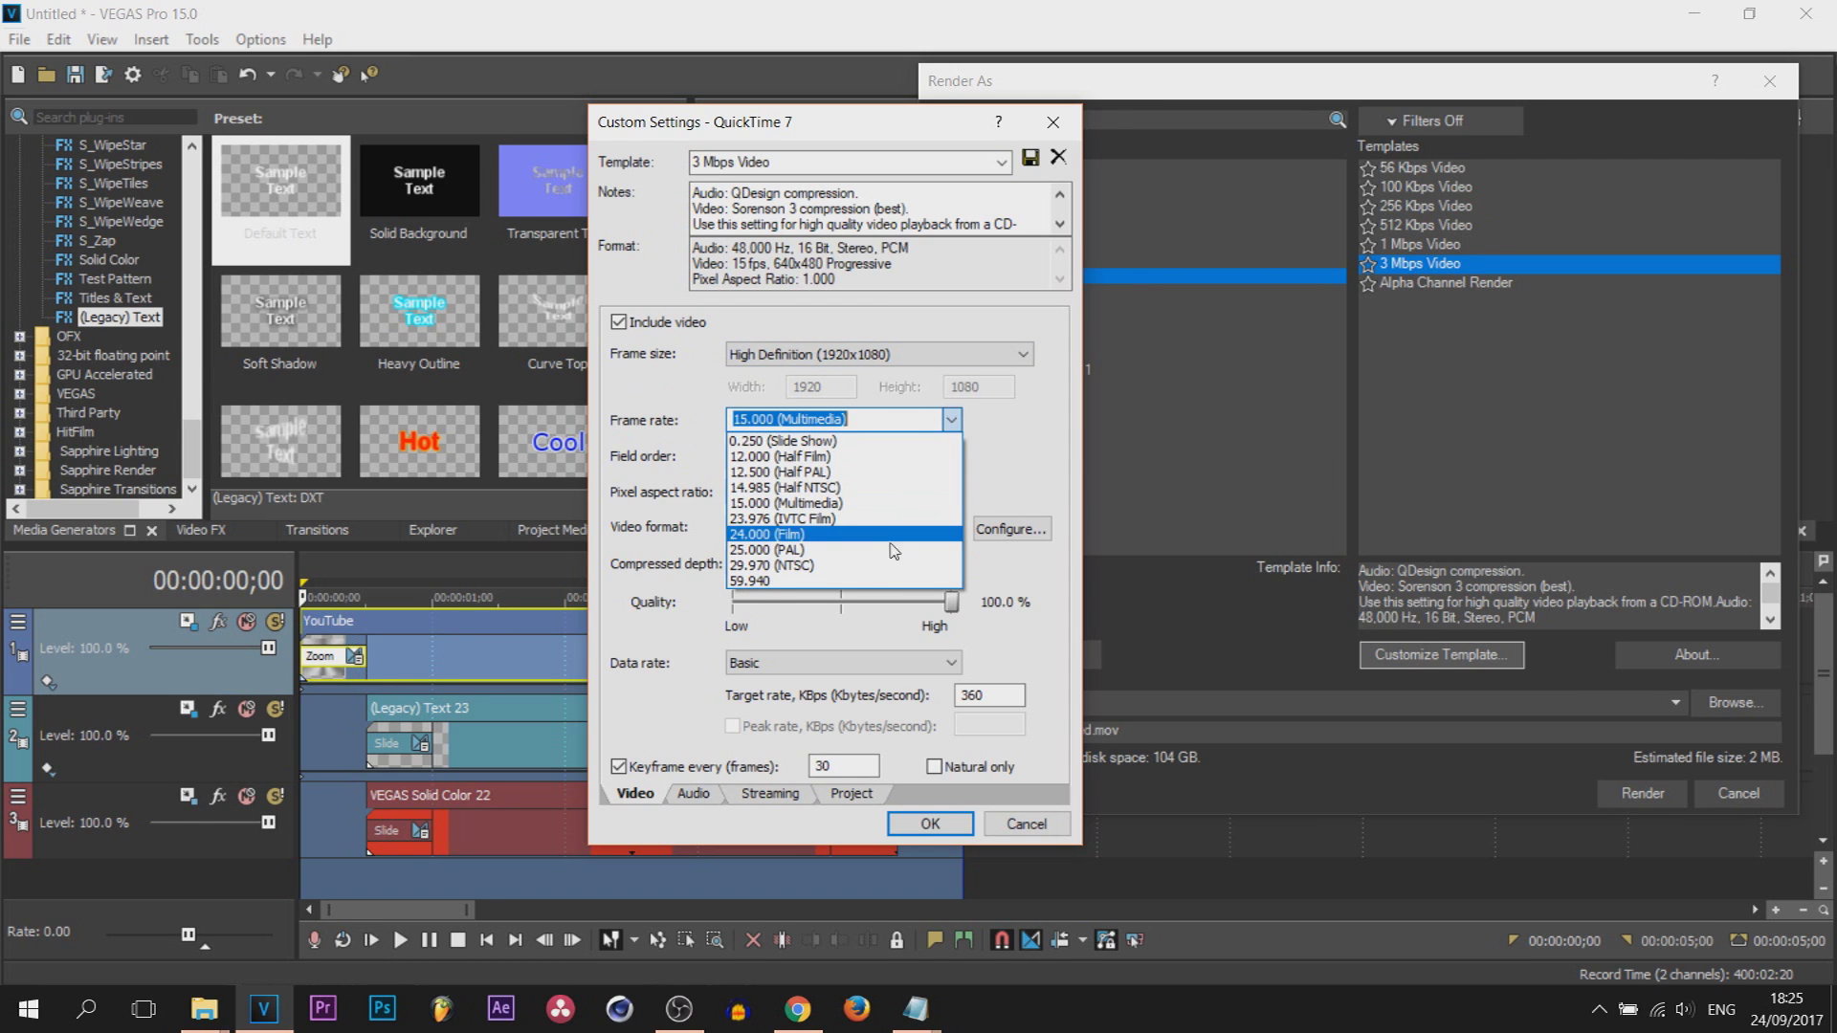
left_click(844, 566)
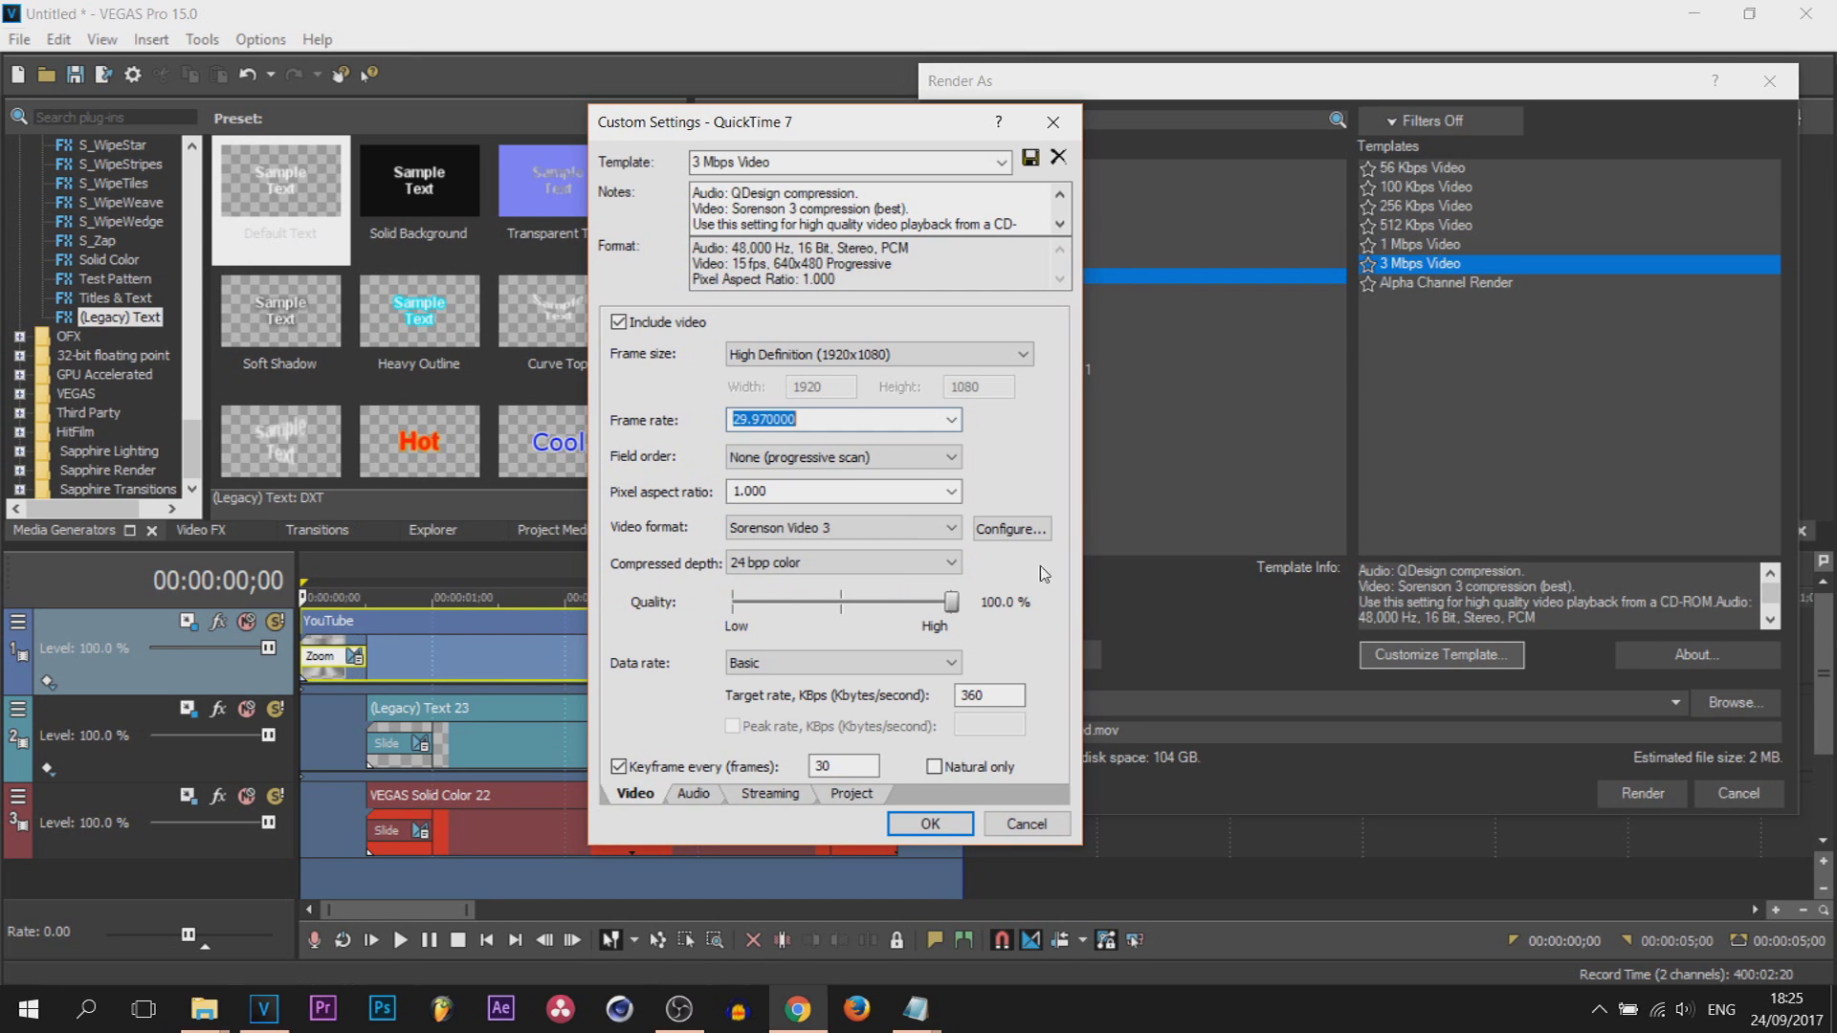
left_click(764, 526)
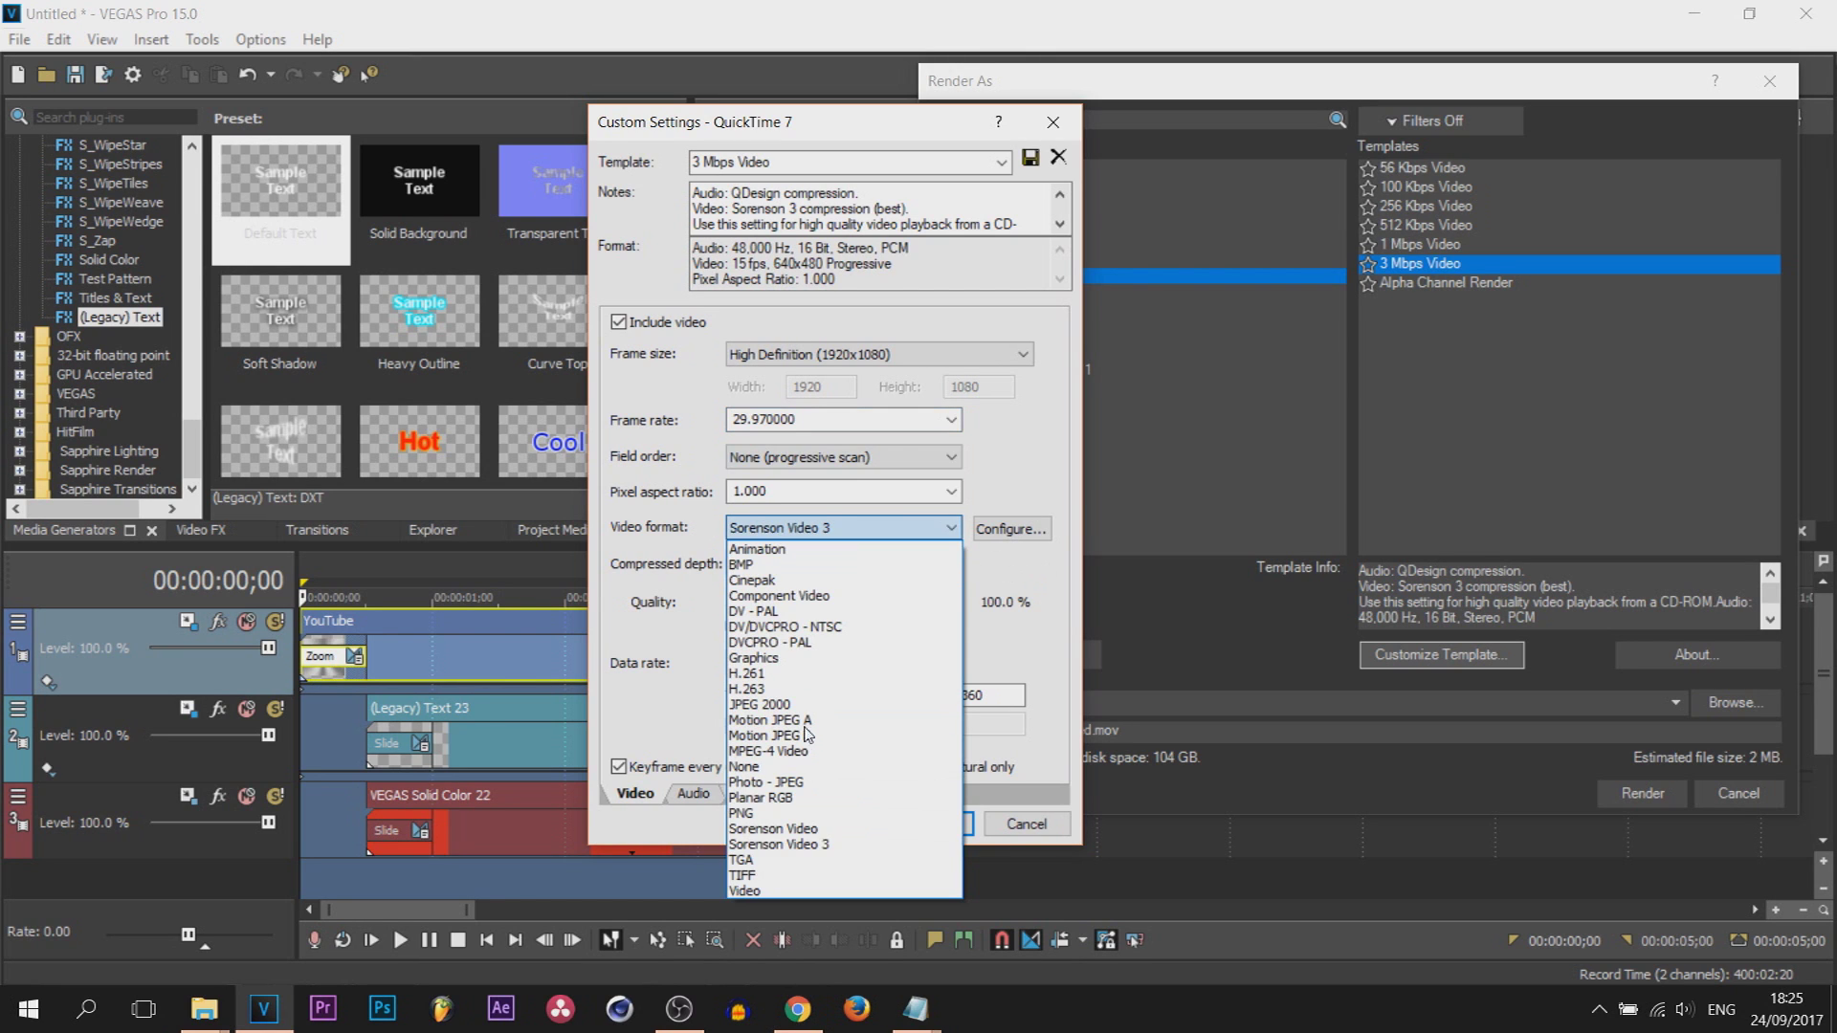
left_click(797, 815)
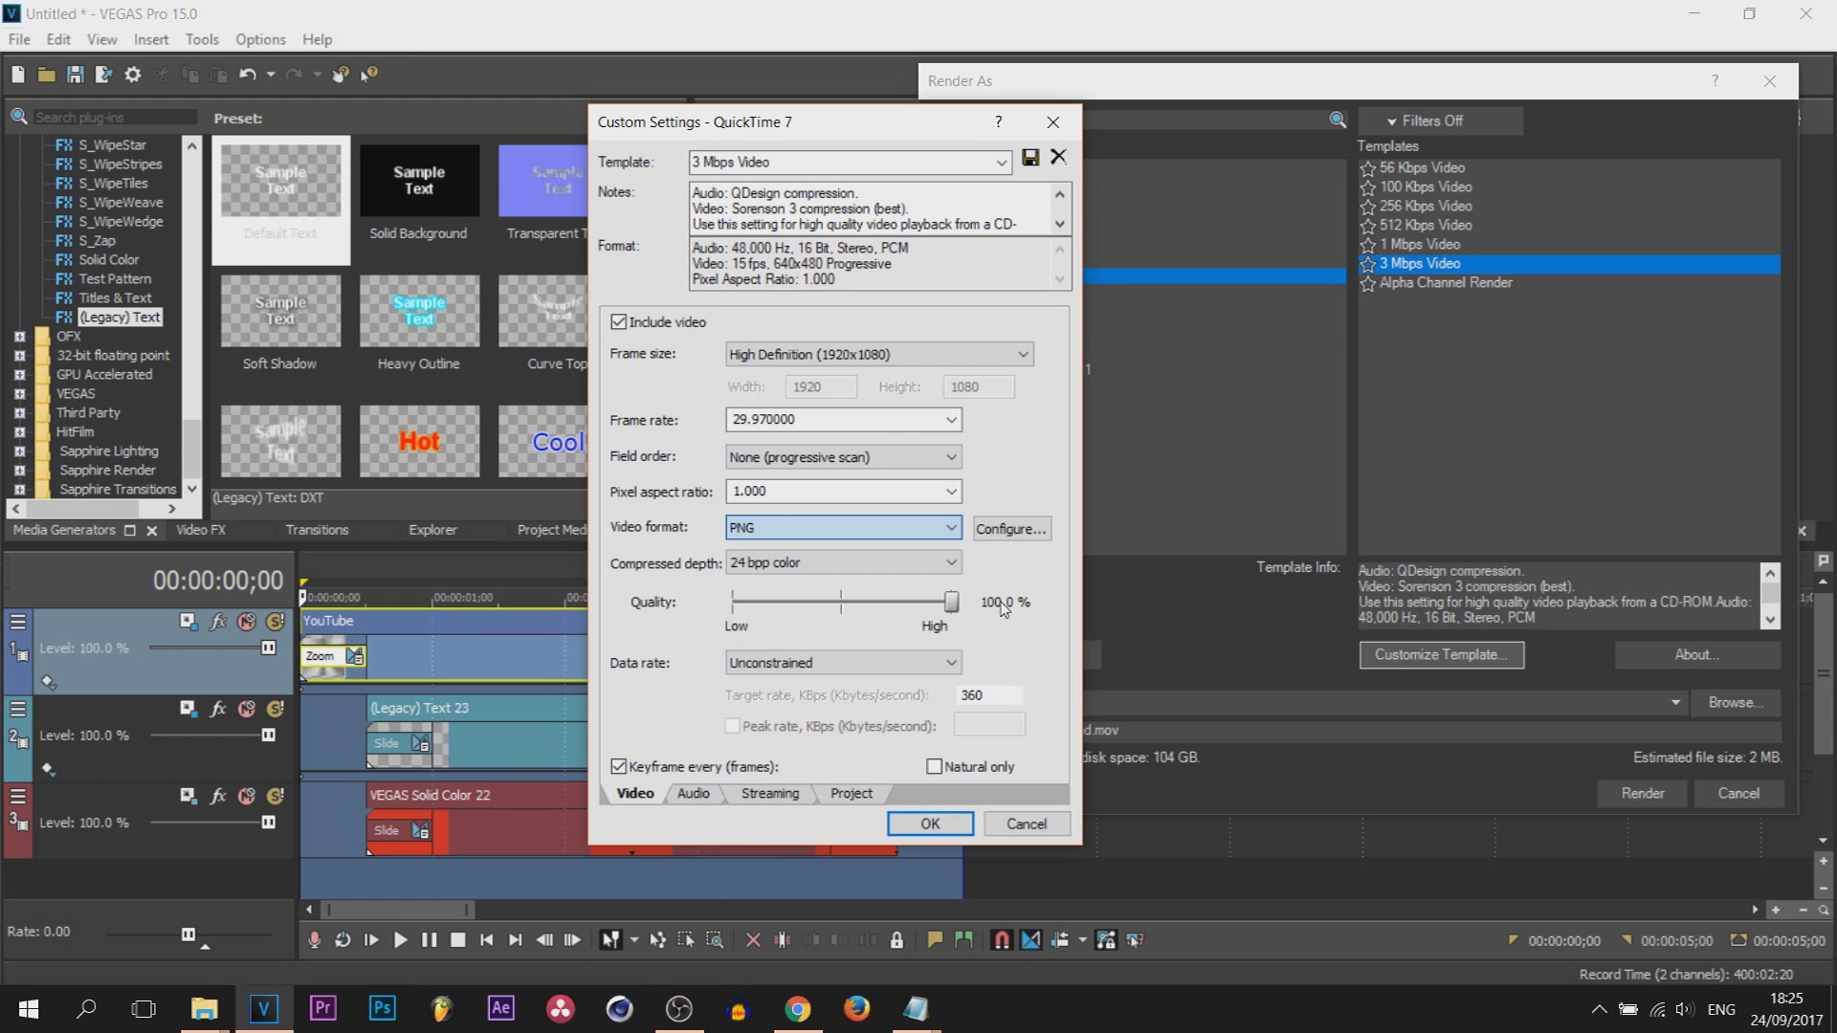
left_click(778, 563)
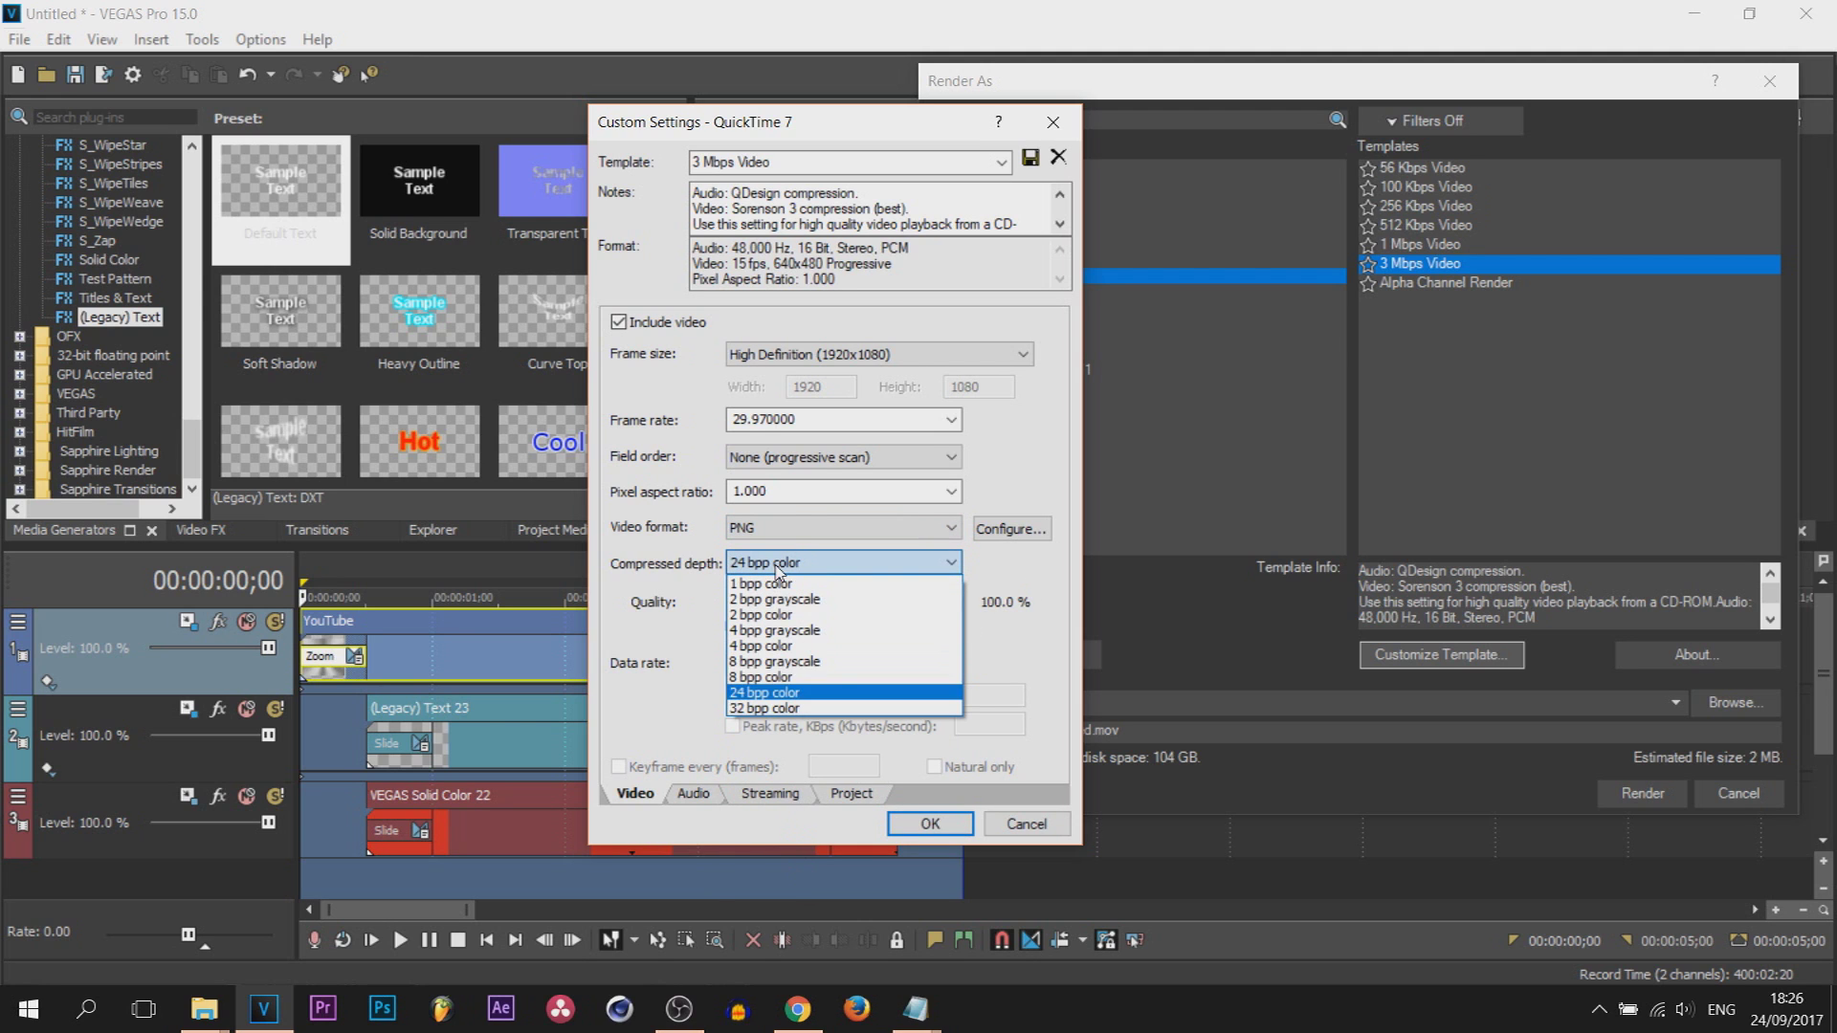
left_click(768, 709)
left_click(690, 801)
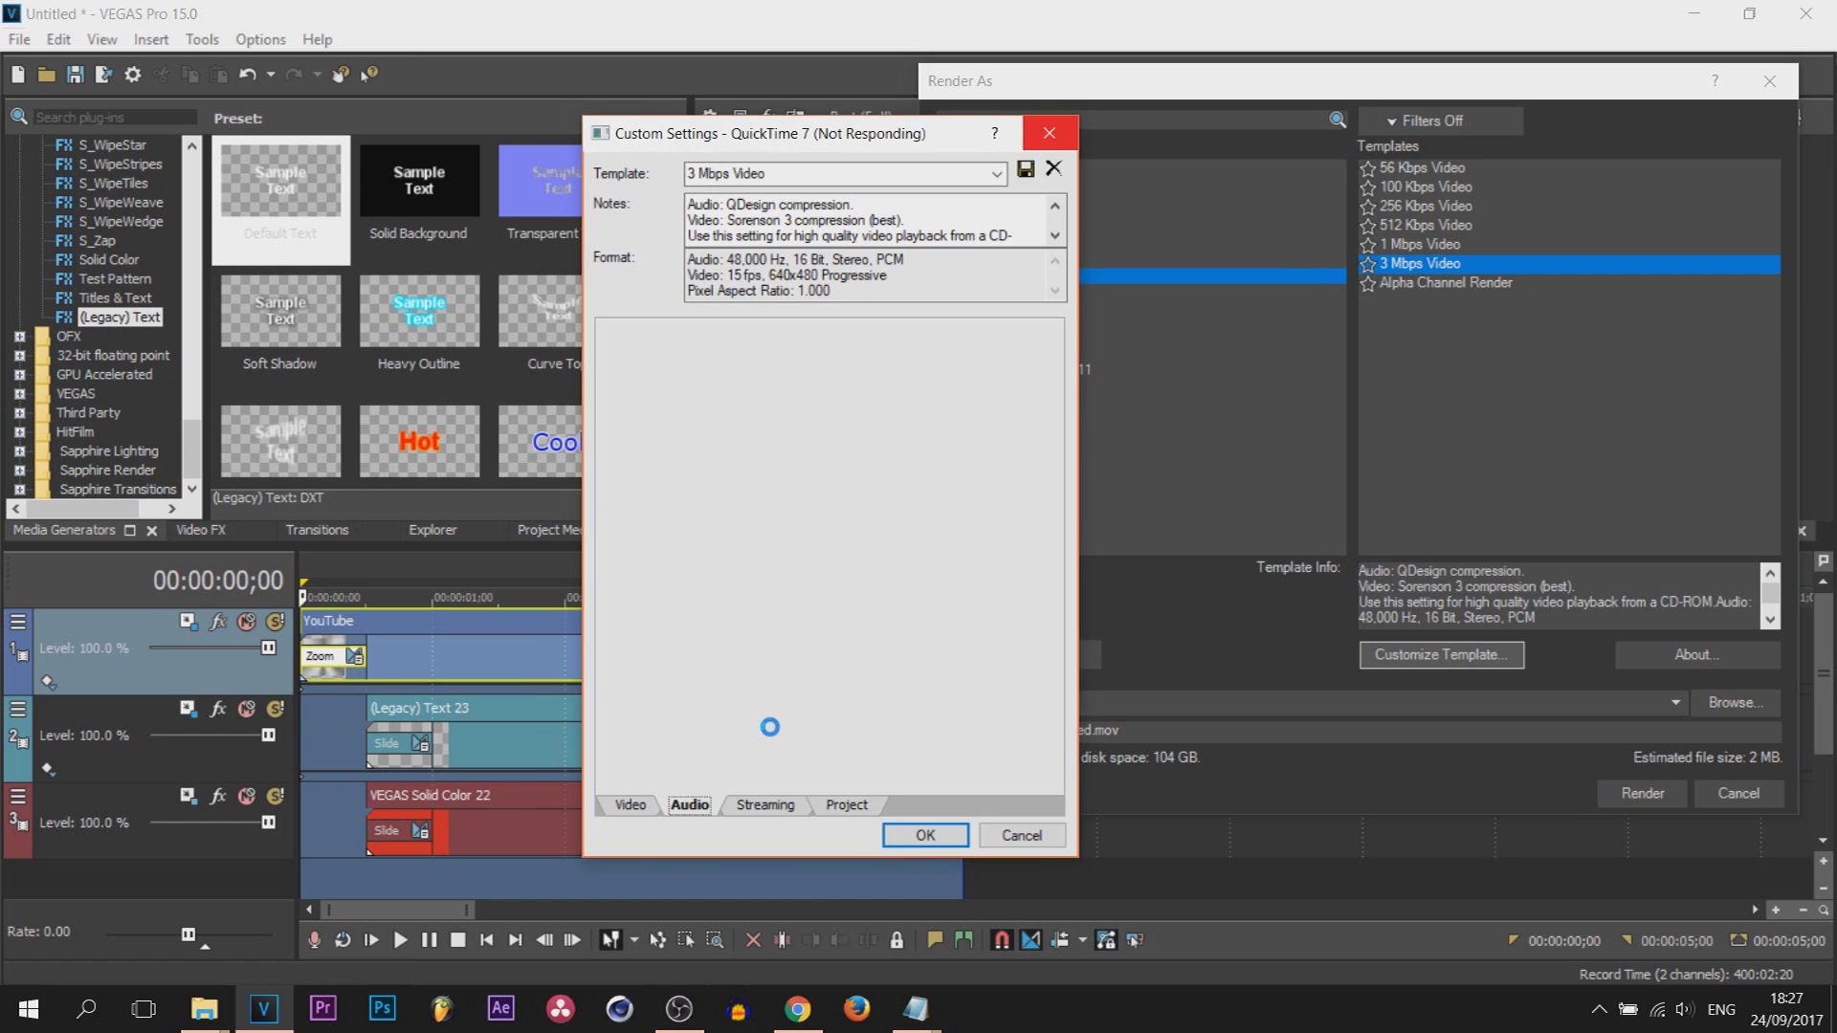
- Exclude audio, turn off streaming preparation, and set rendering quality to Best
left_click(615, 335)
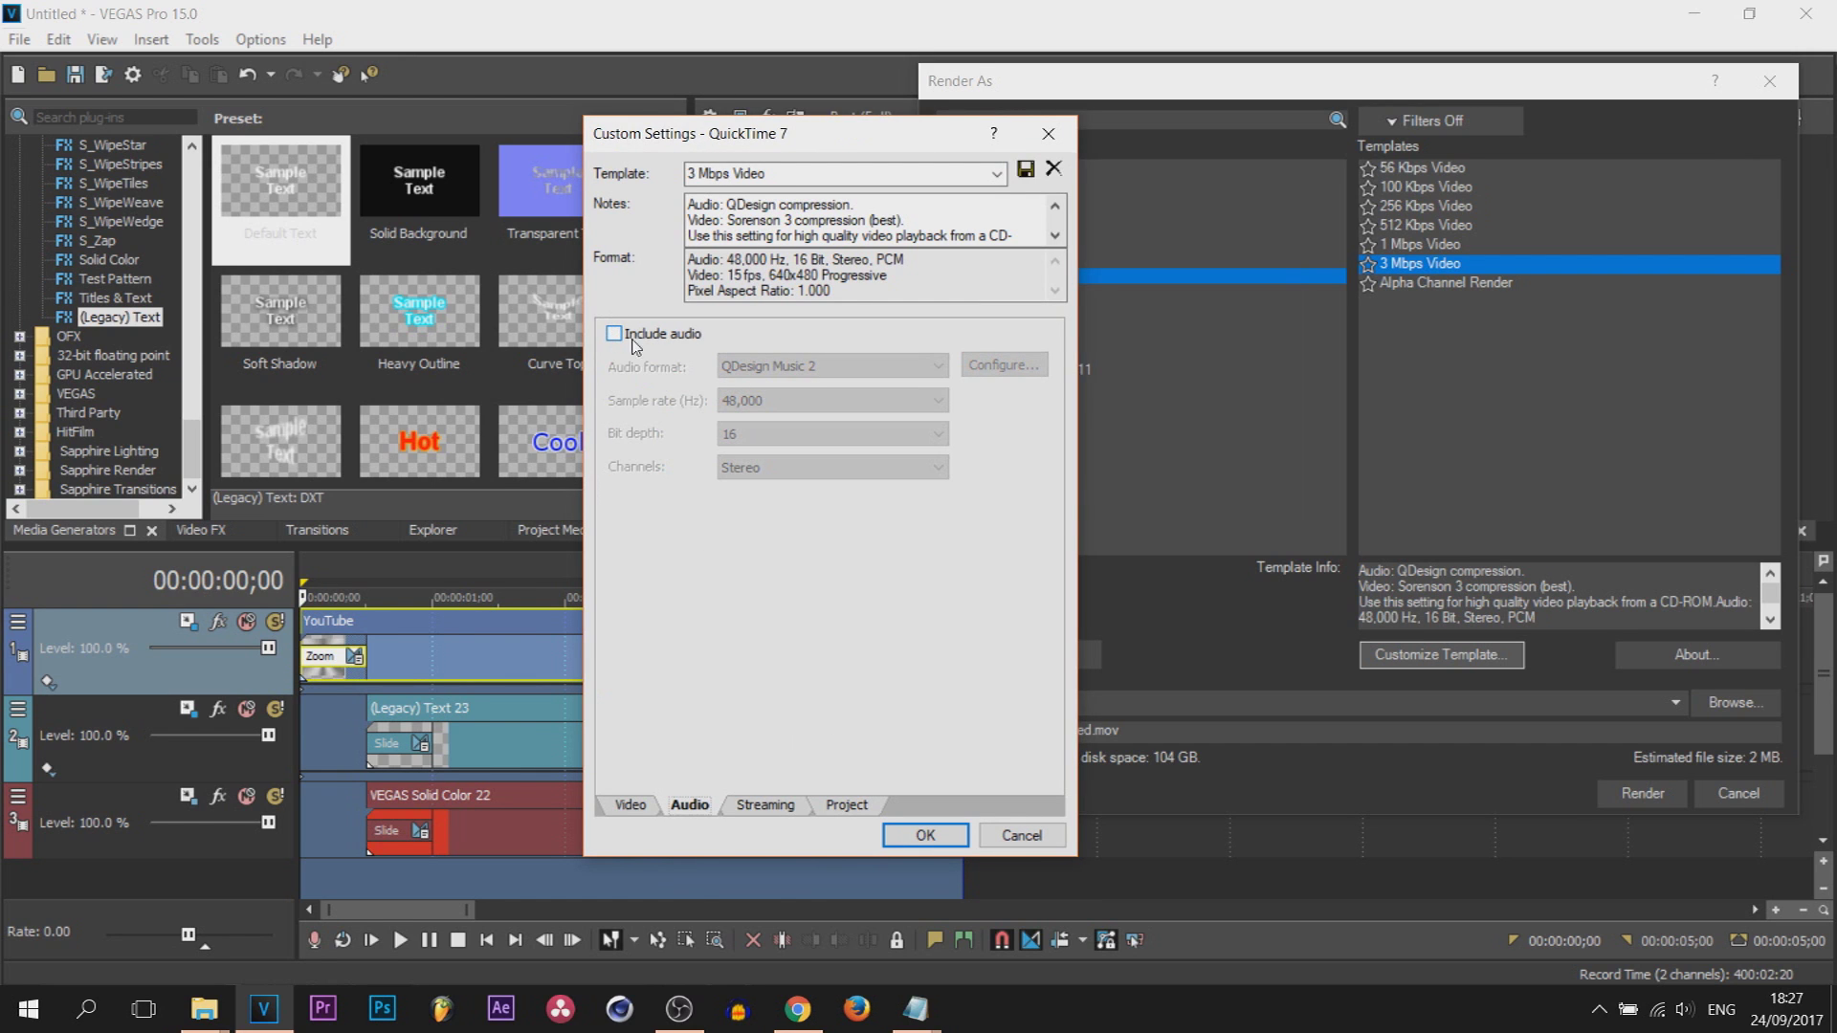
left_click(790, 808)
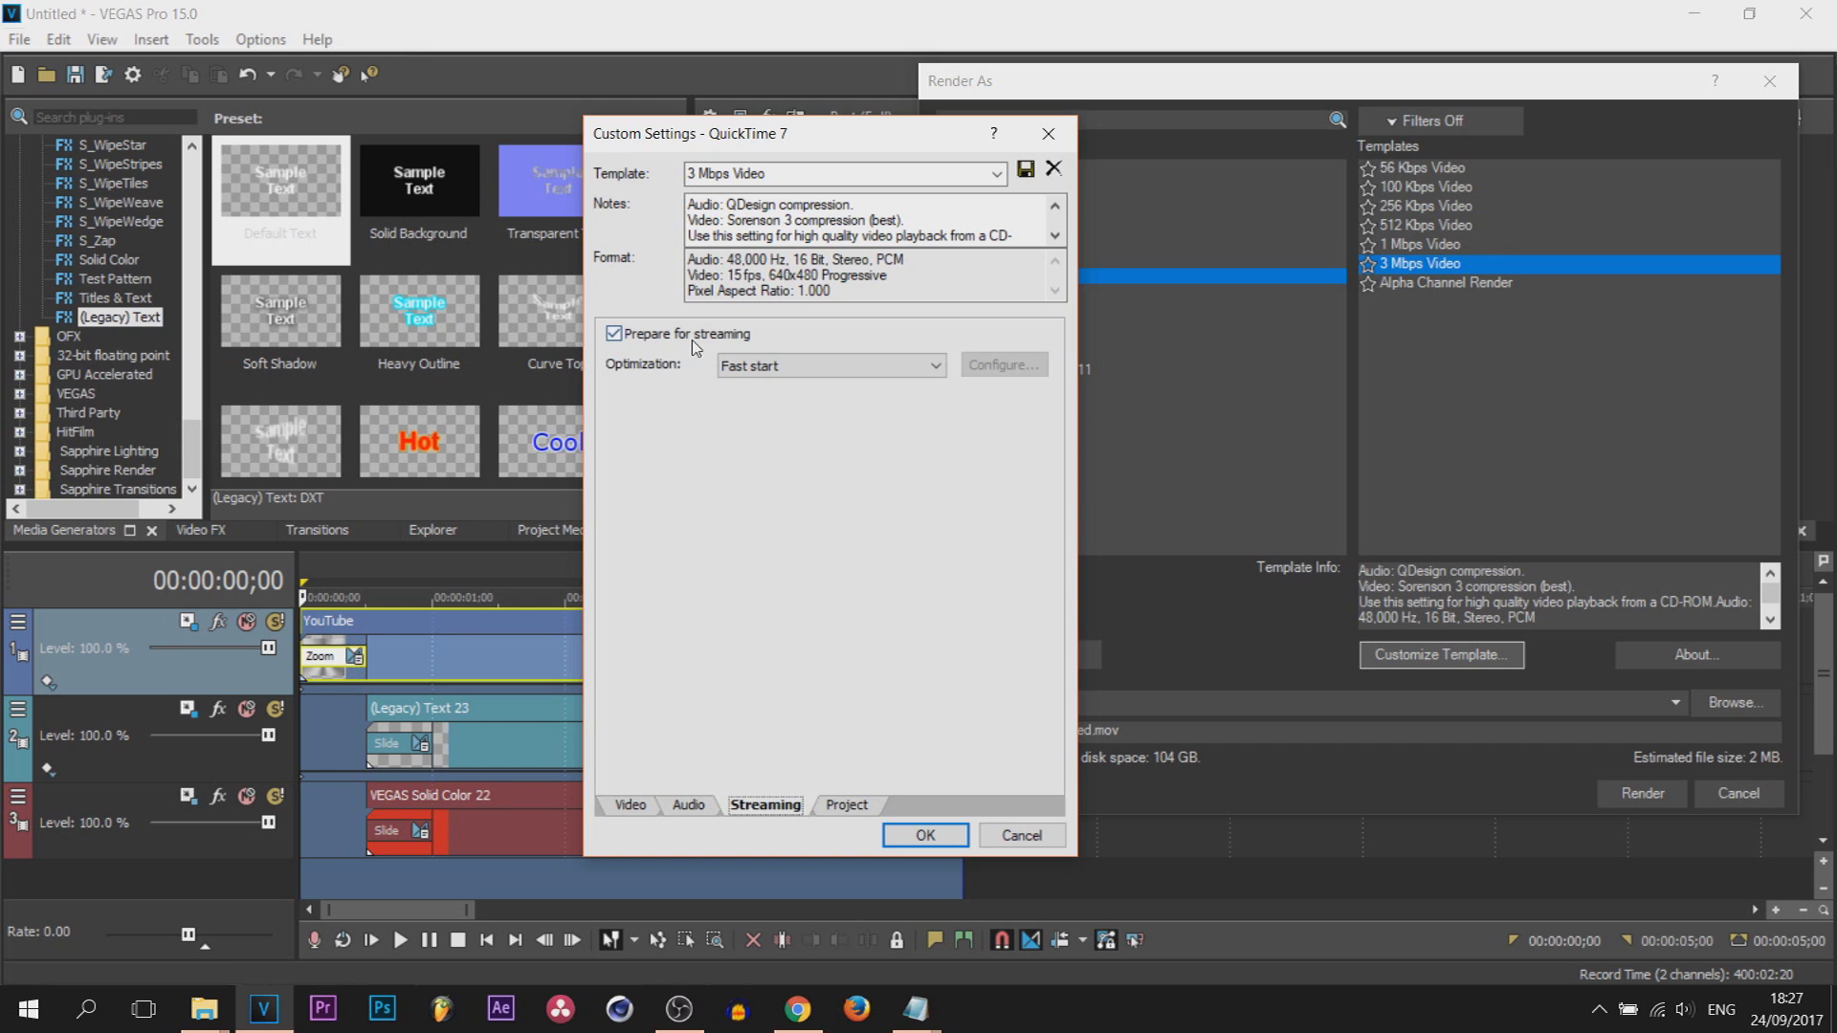
left_click(614, 334)
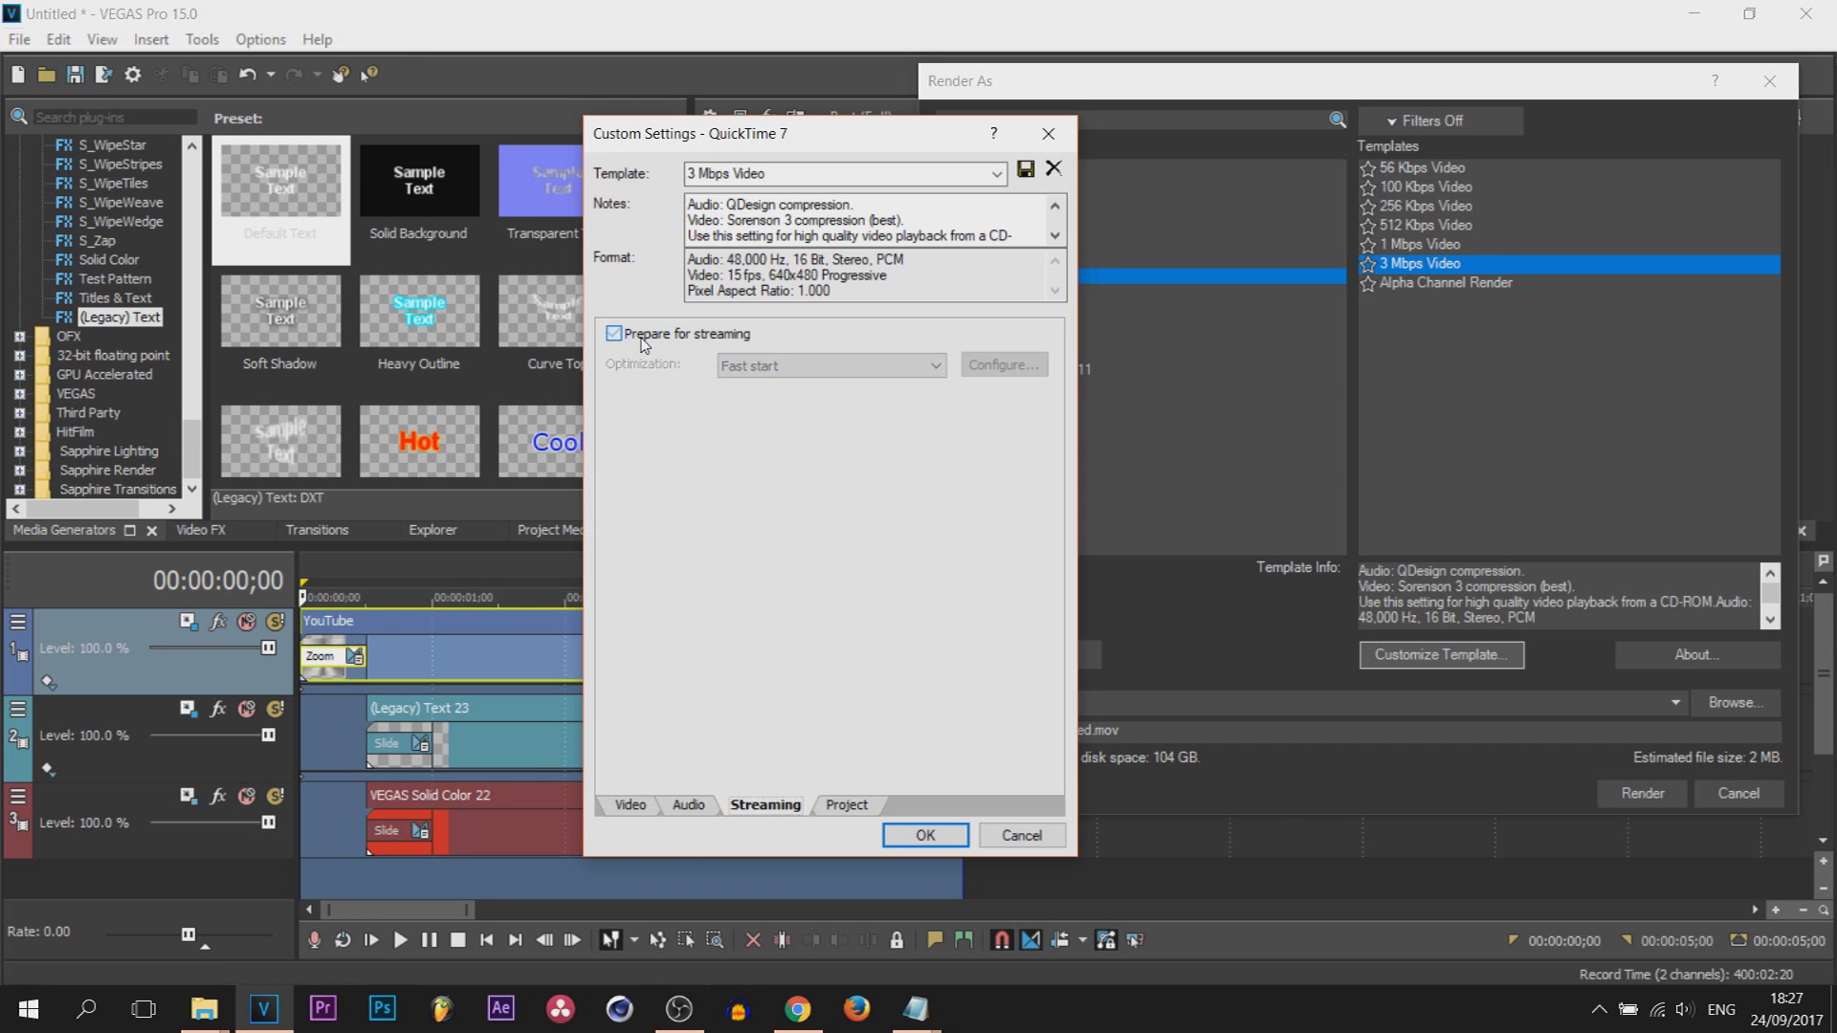
left_click(845, 805)
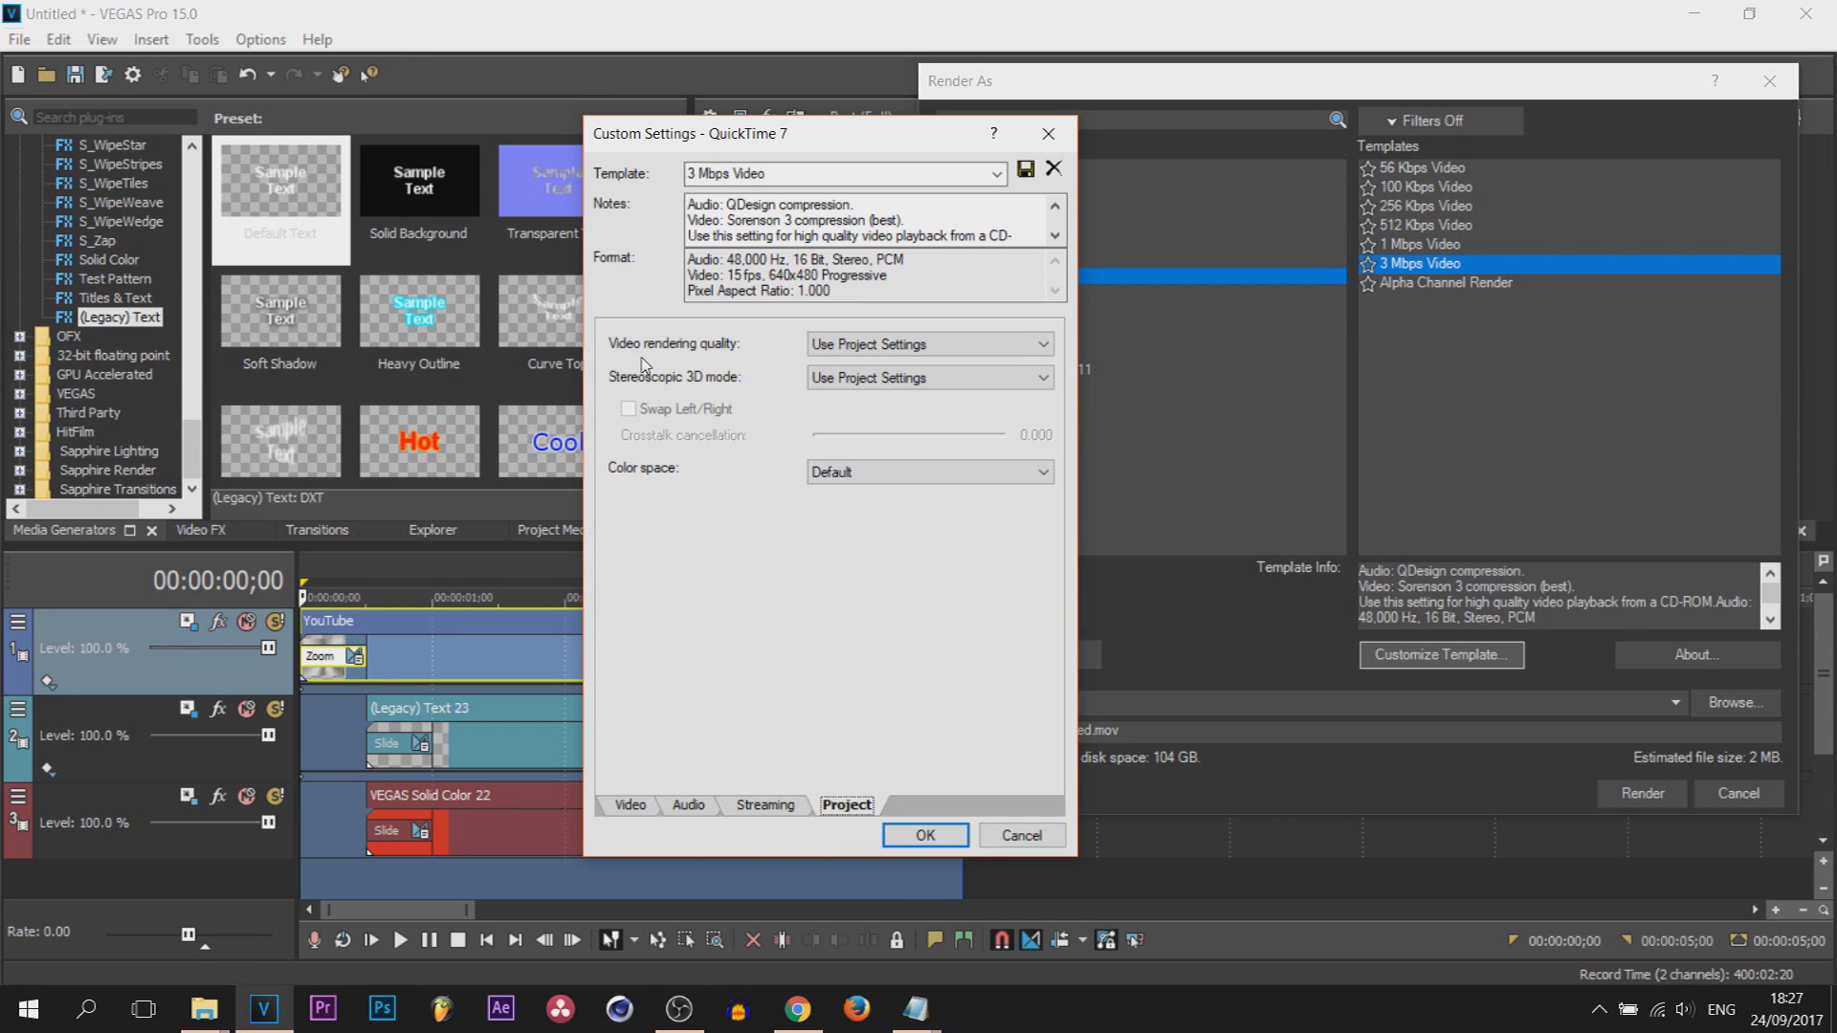
left_click(876, 347)
left_click(851, 429)
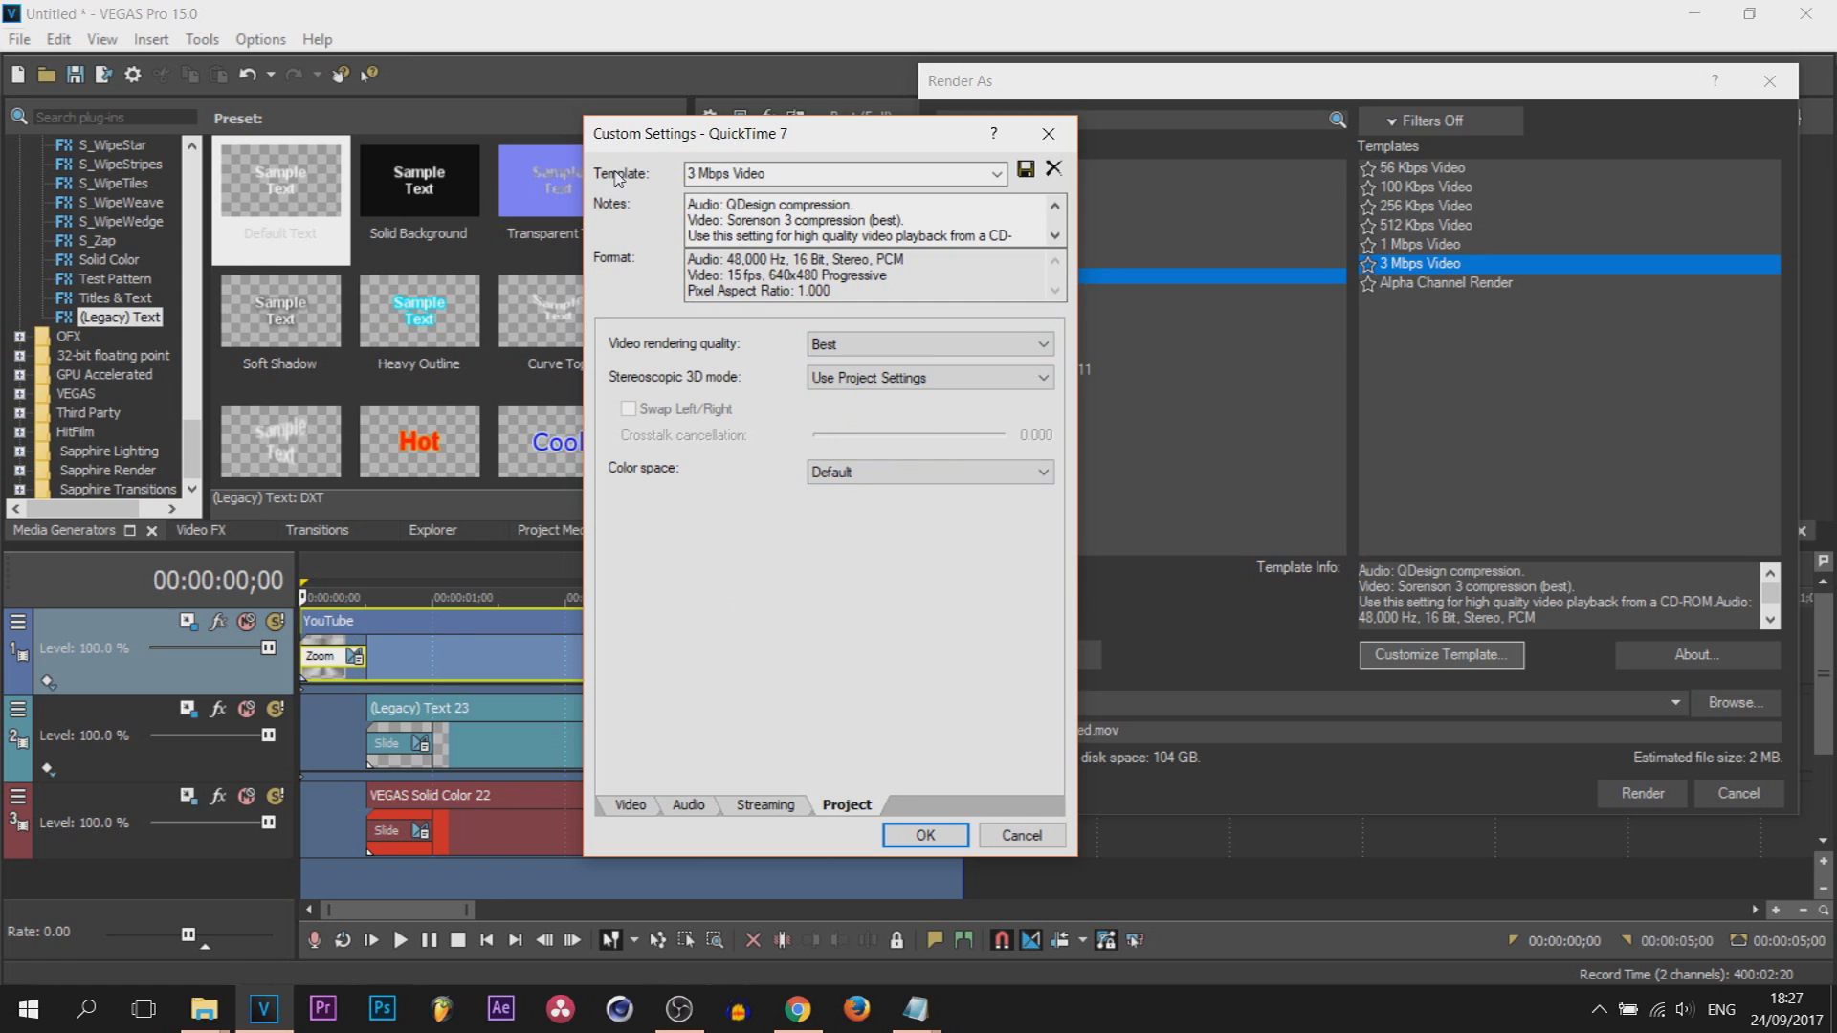
- Cancel the custom settings and pick the Alpha Channel Render template instead
left_click_drag(770, 170, 603, 180)
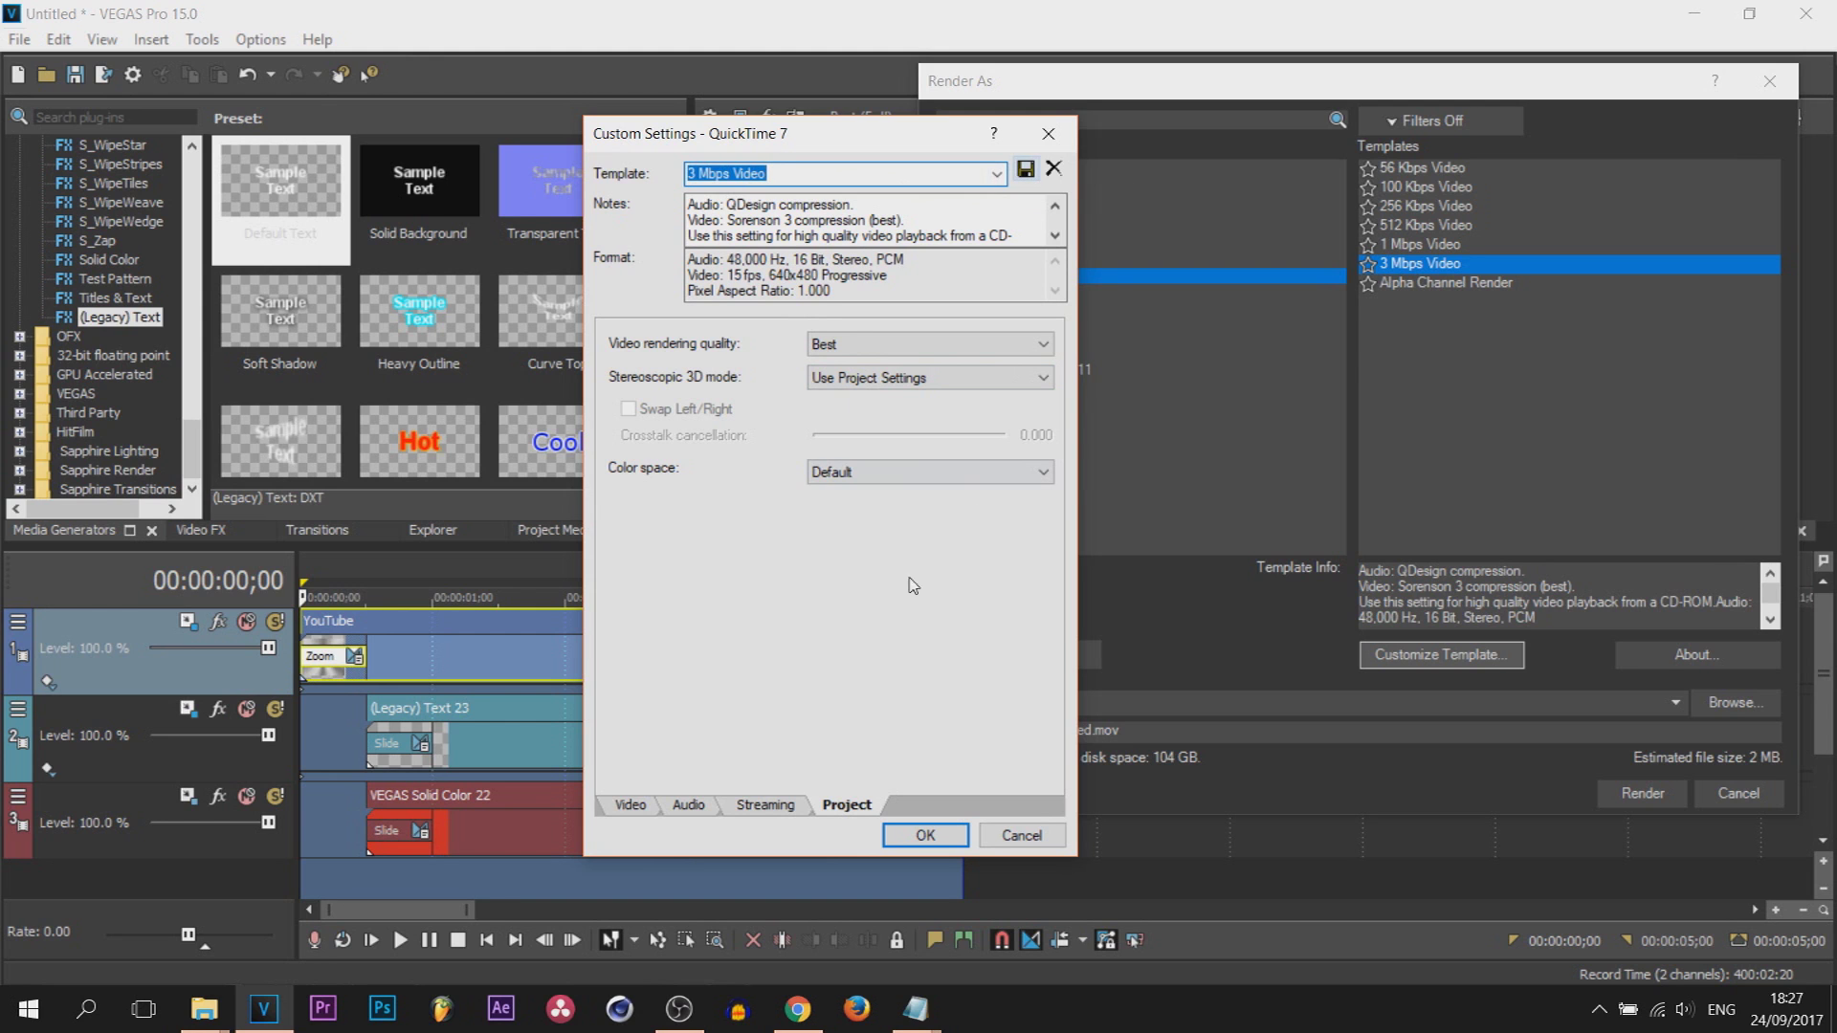
left_click(1022, 835)
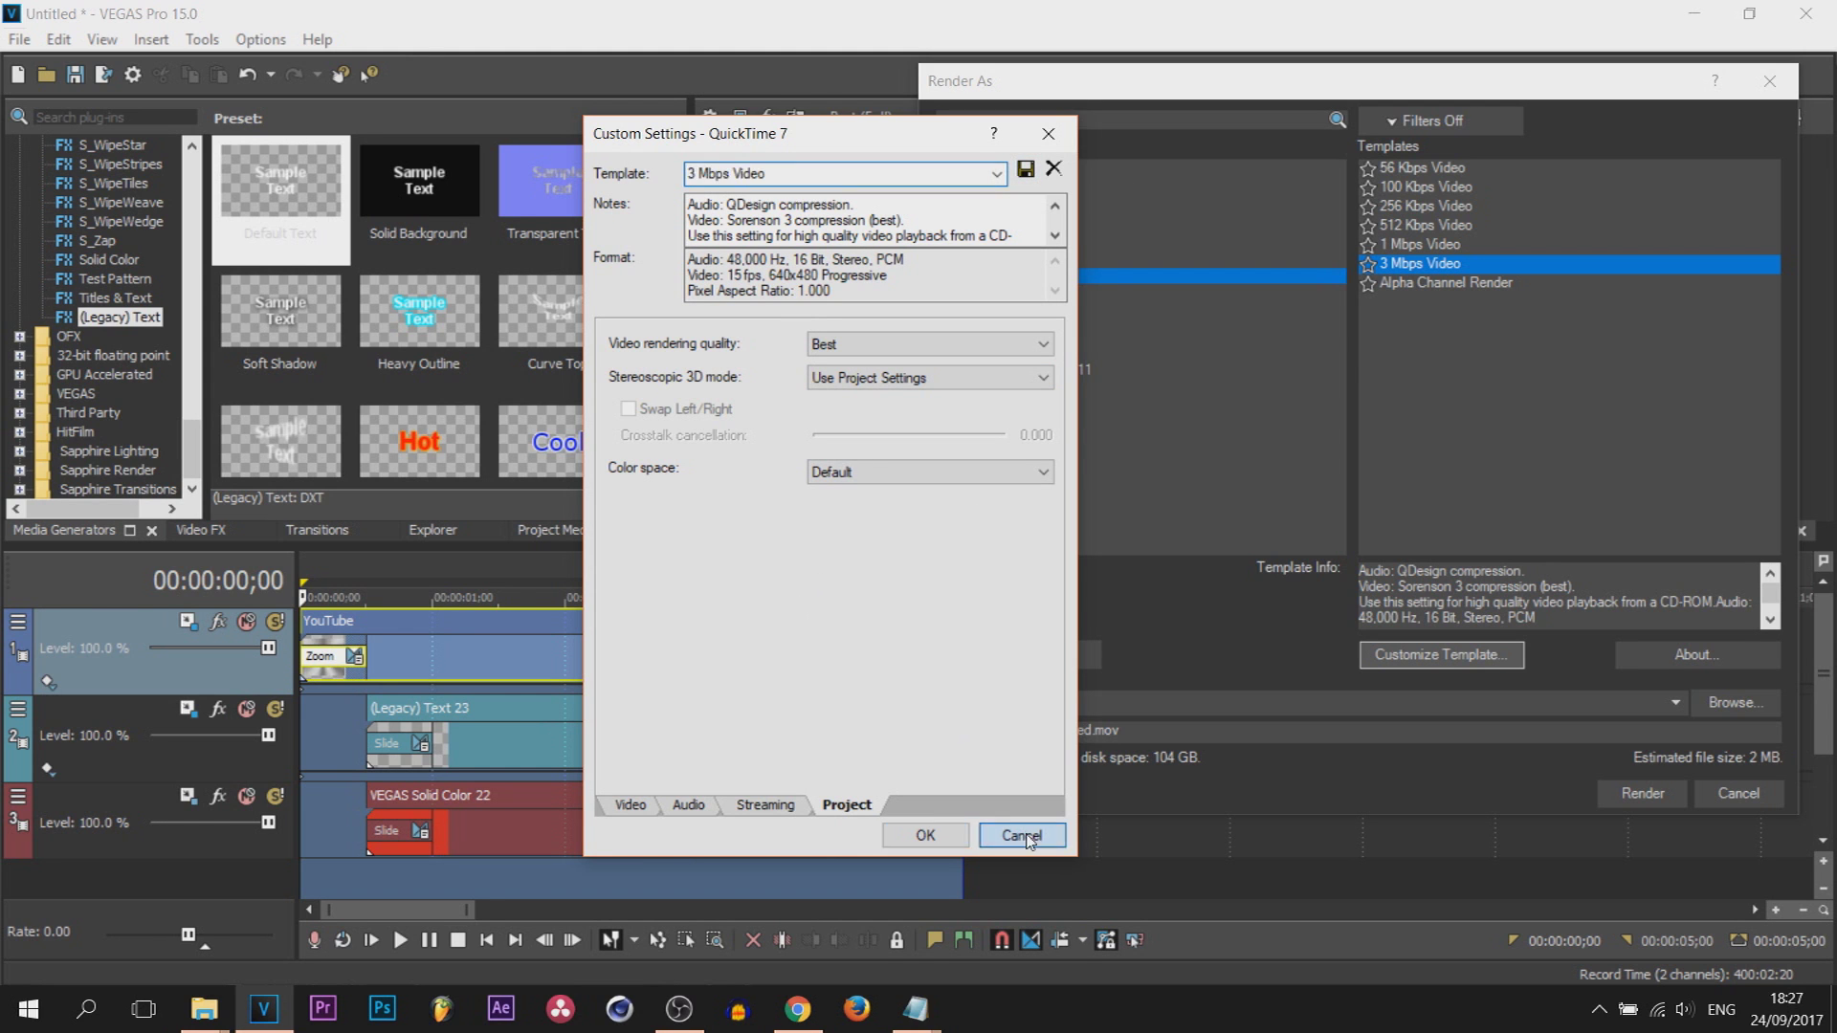
left_click(1380, 284)
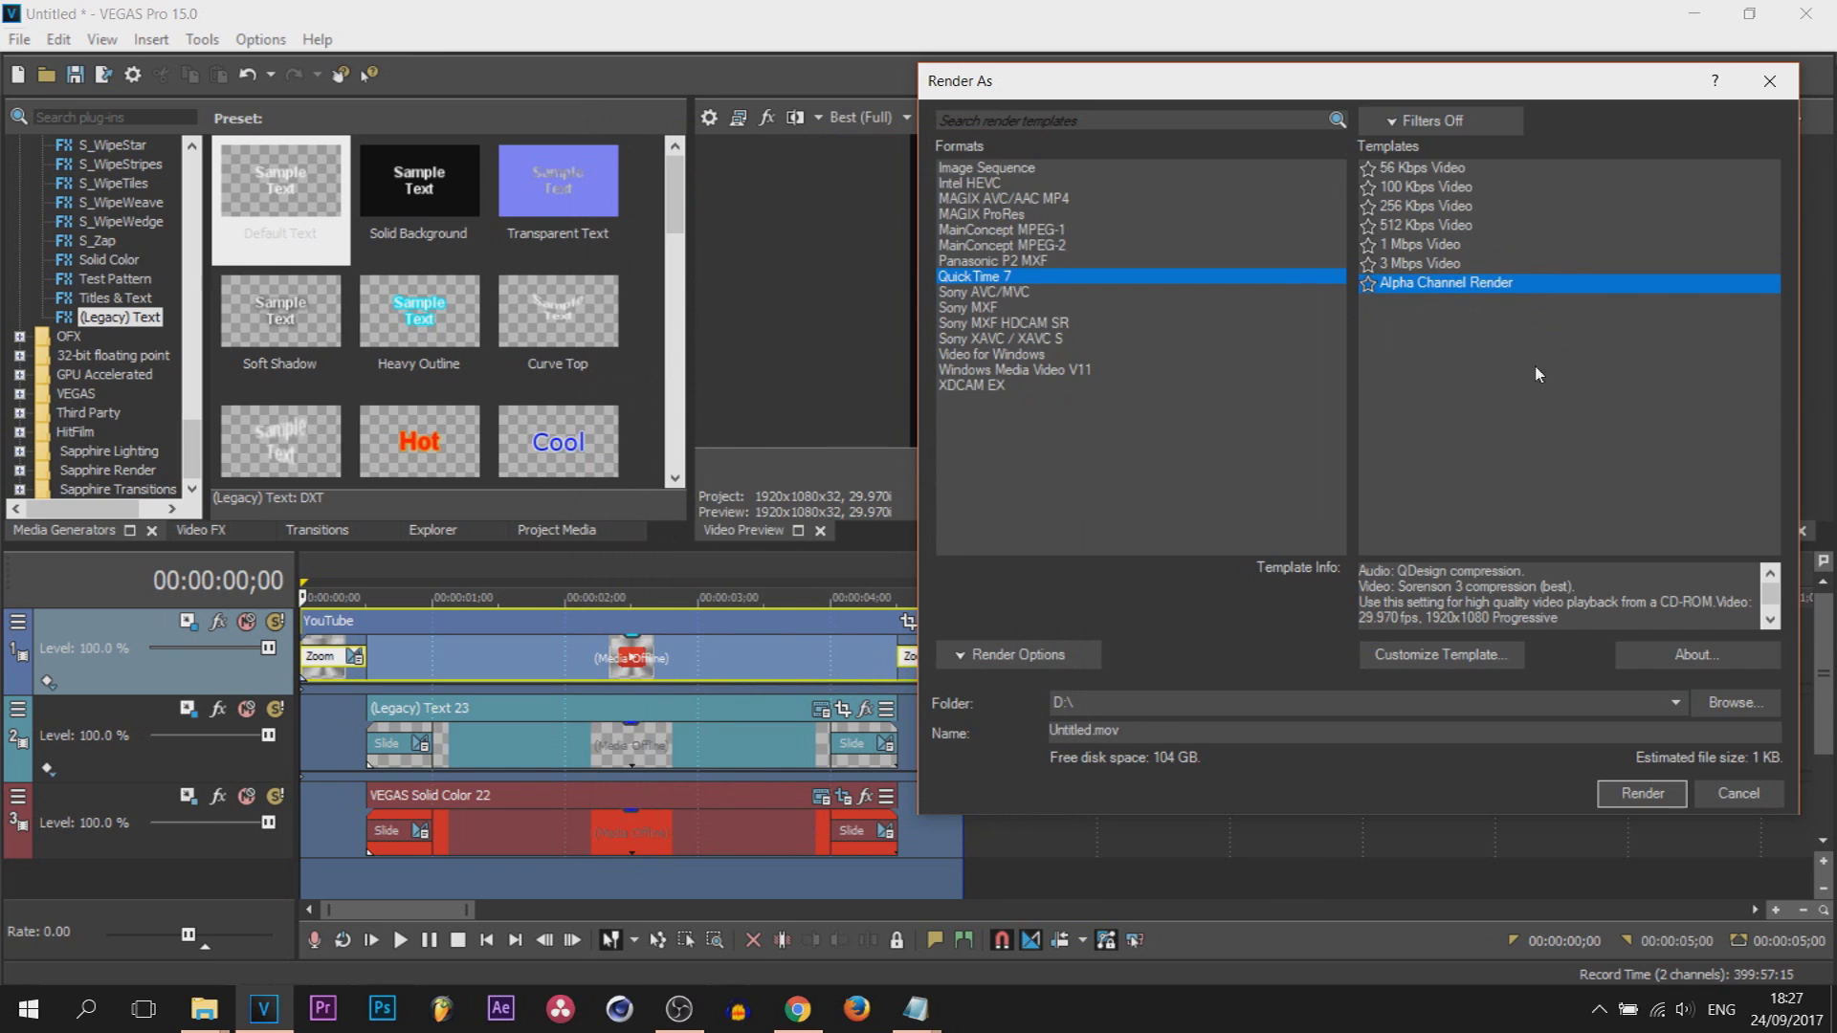
- Replace the output file name, render the lower third as lt.mov, and play it back
left_click_drag(1177, 739, 1037, 736)
key("BackSpace")
left_click(1600, 795)
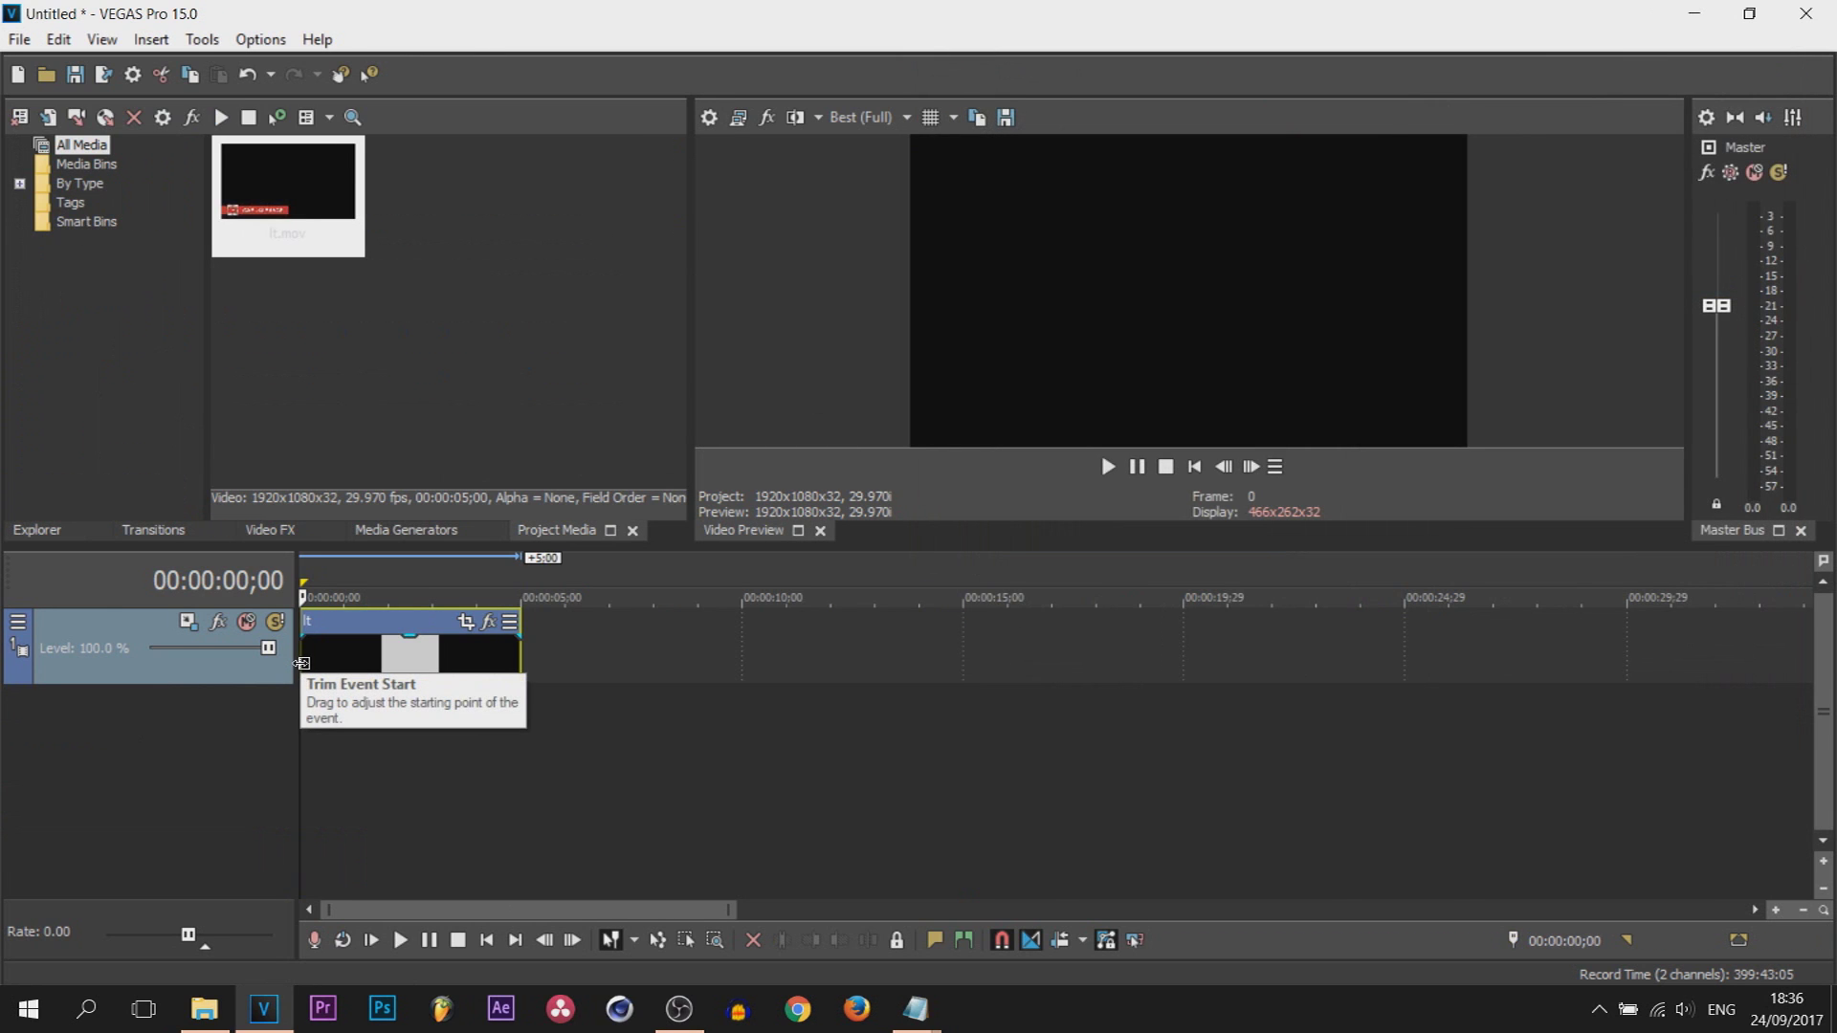
left_click(1107, 466)
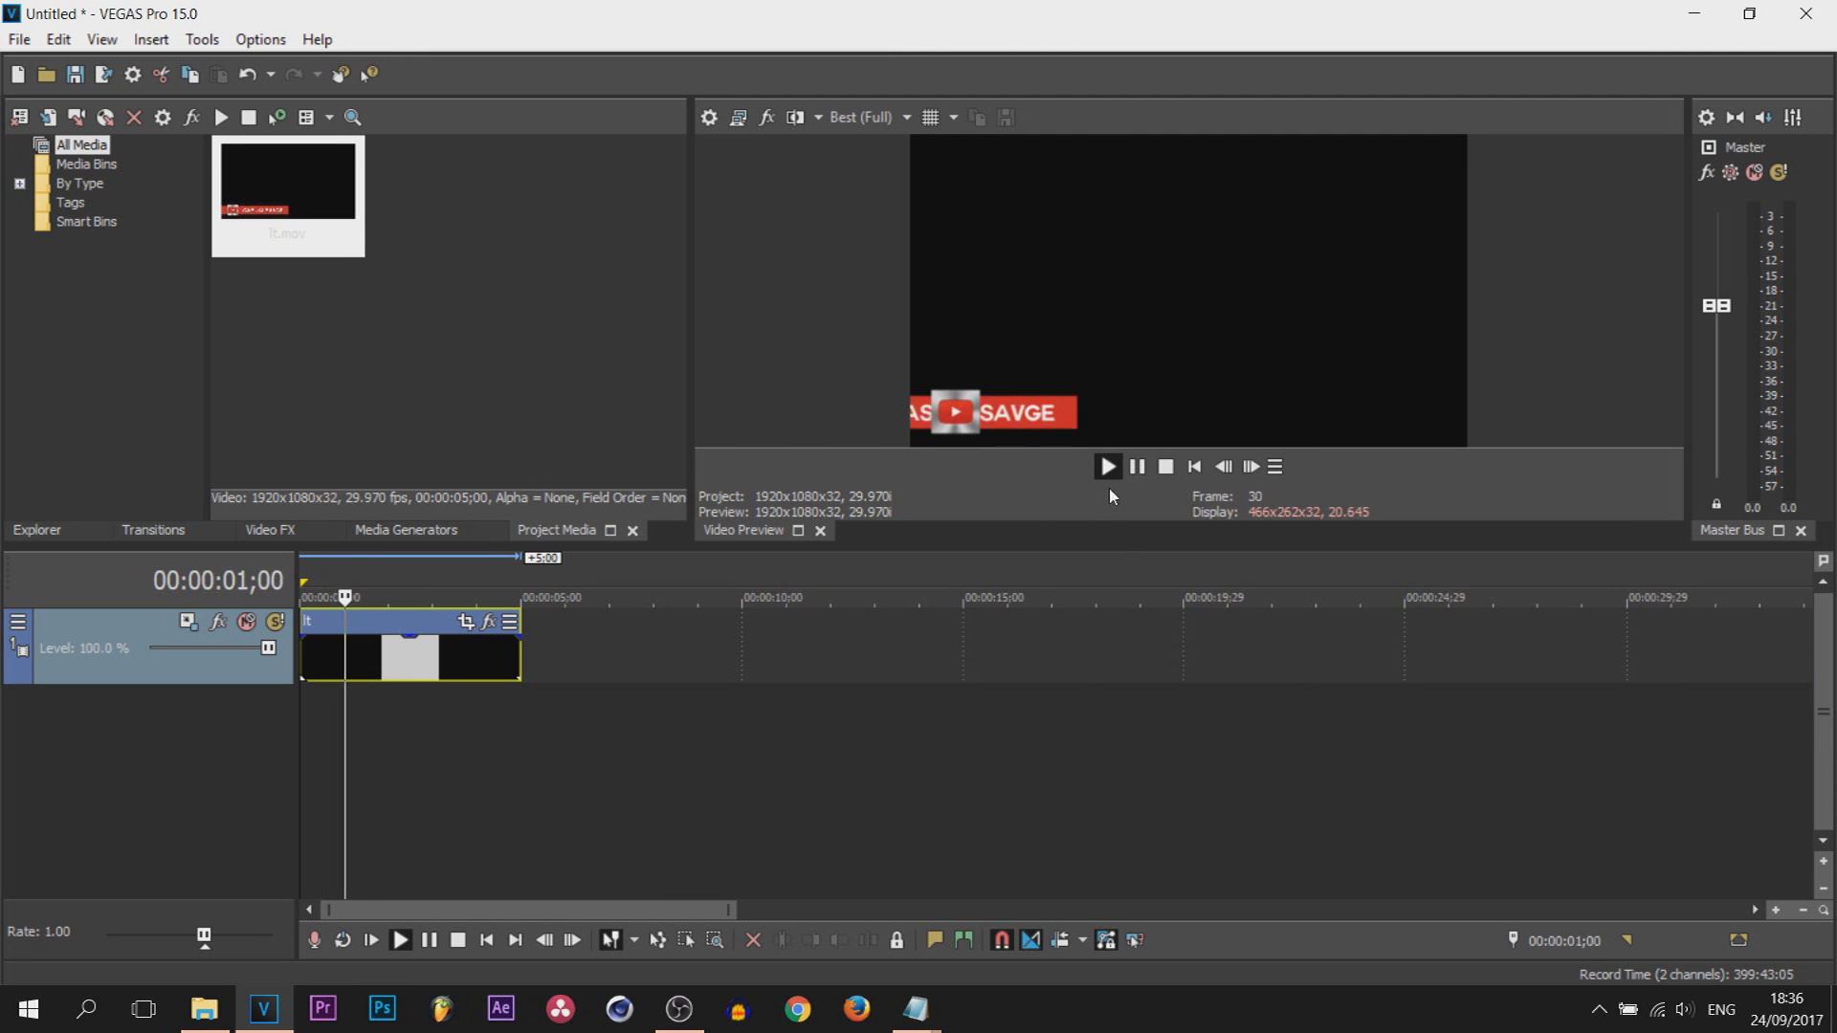
left_click(1143, 471)
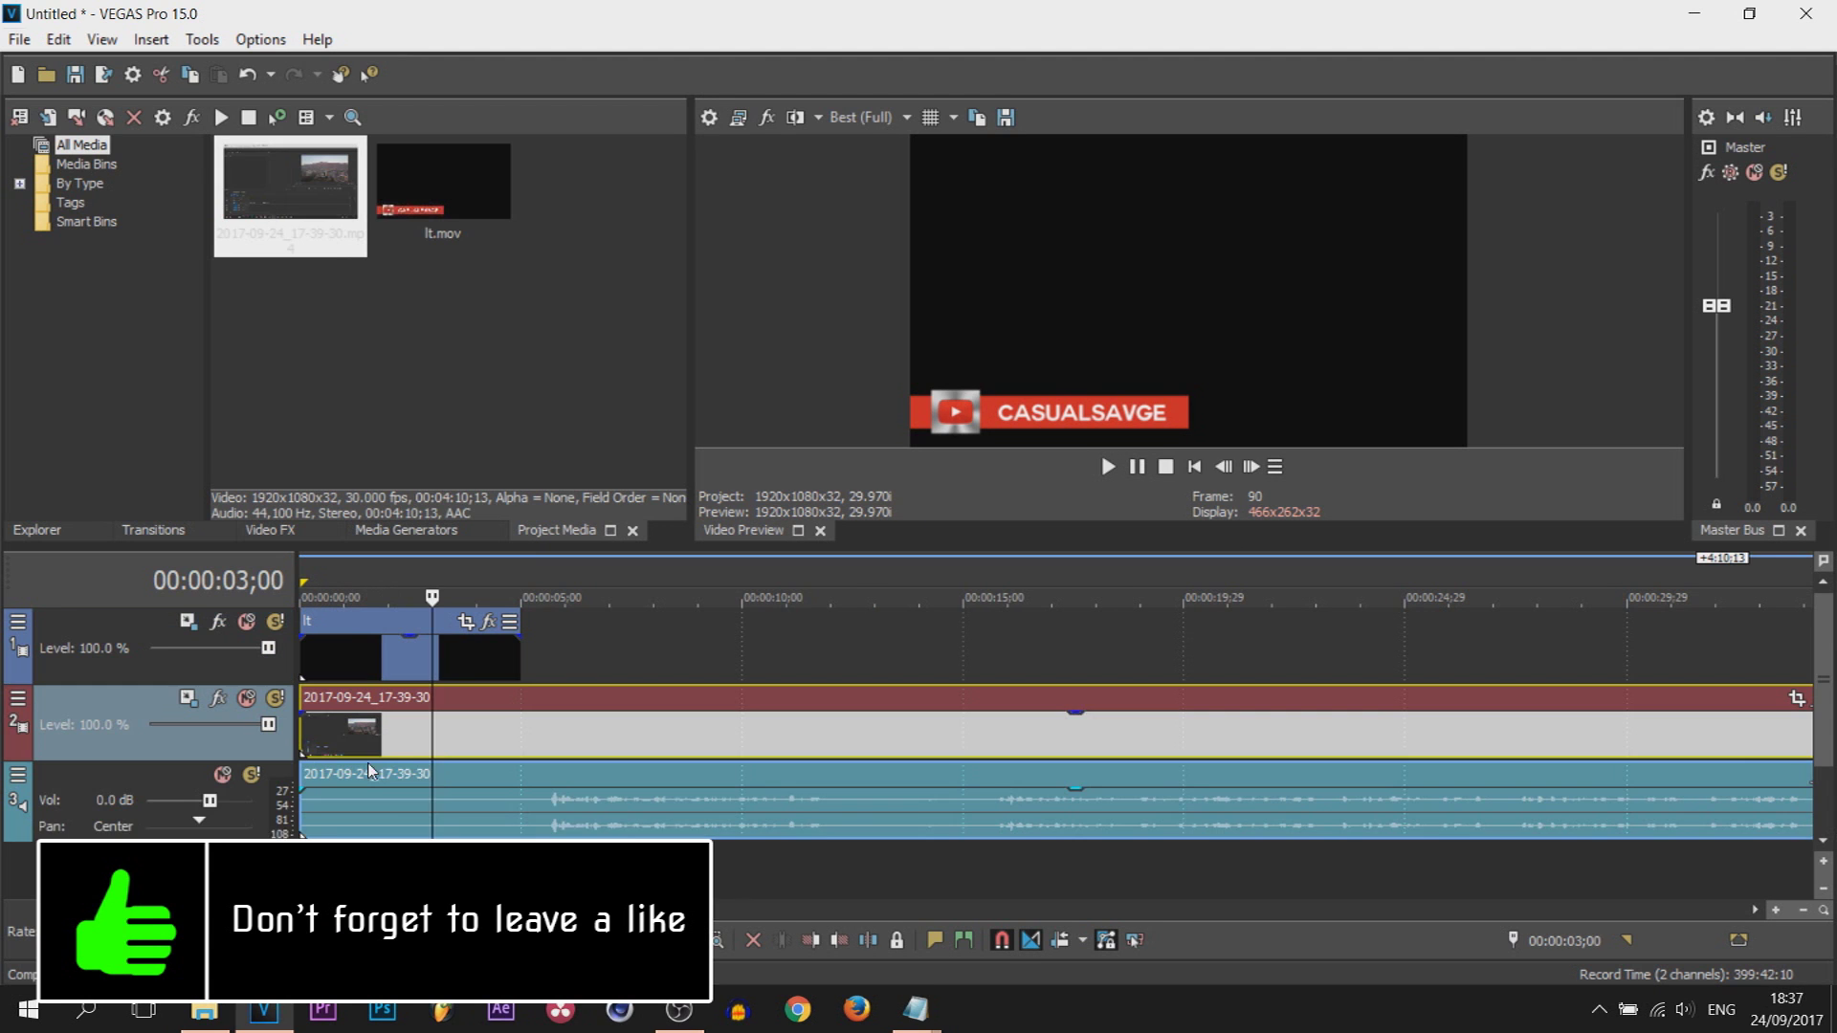
- Set the playhead to 00:00:02;01 and raise the lt overlay clip's opacity to 100%
left_click(389, 737)
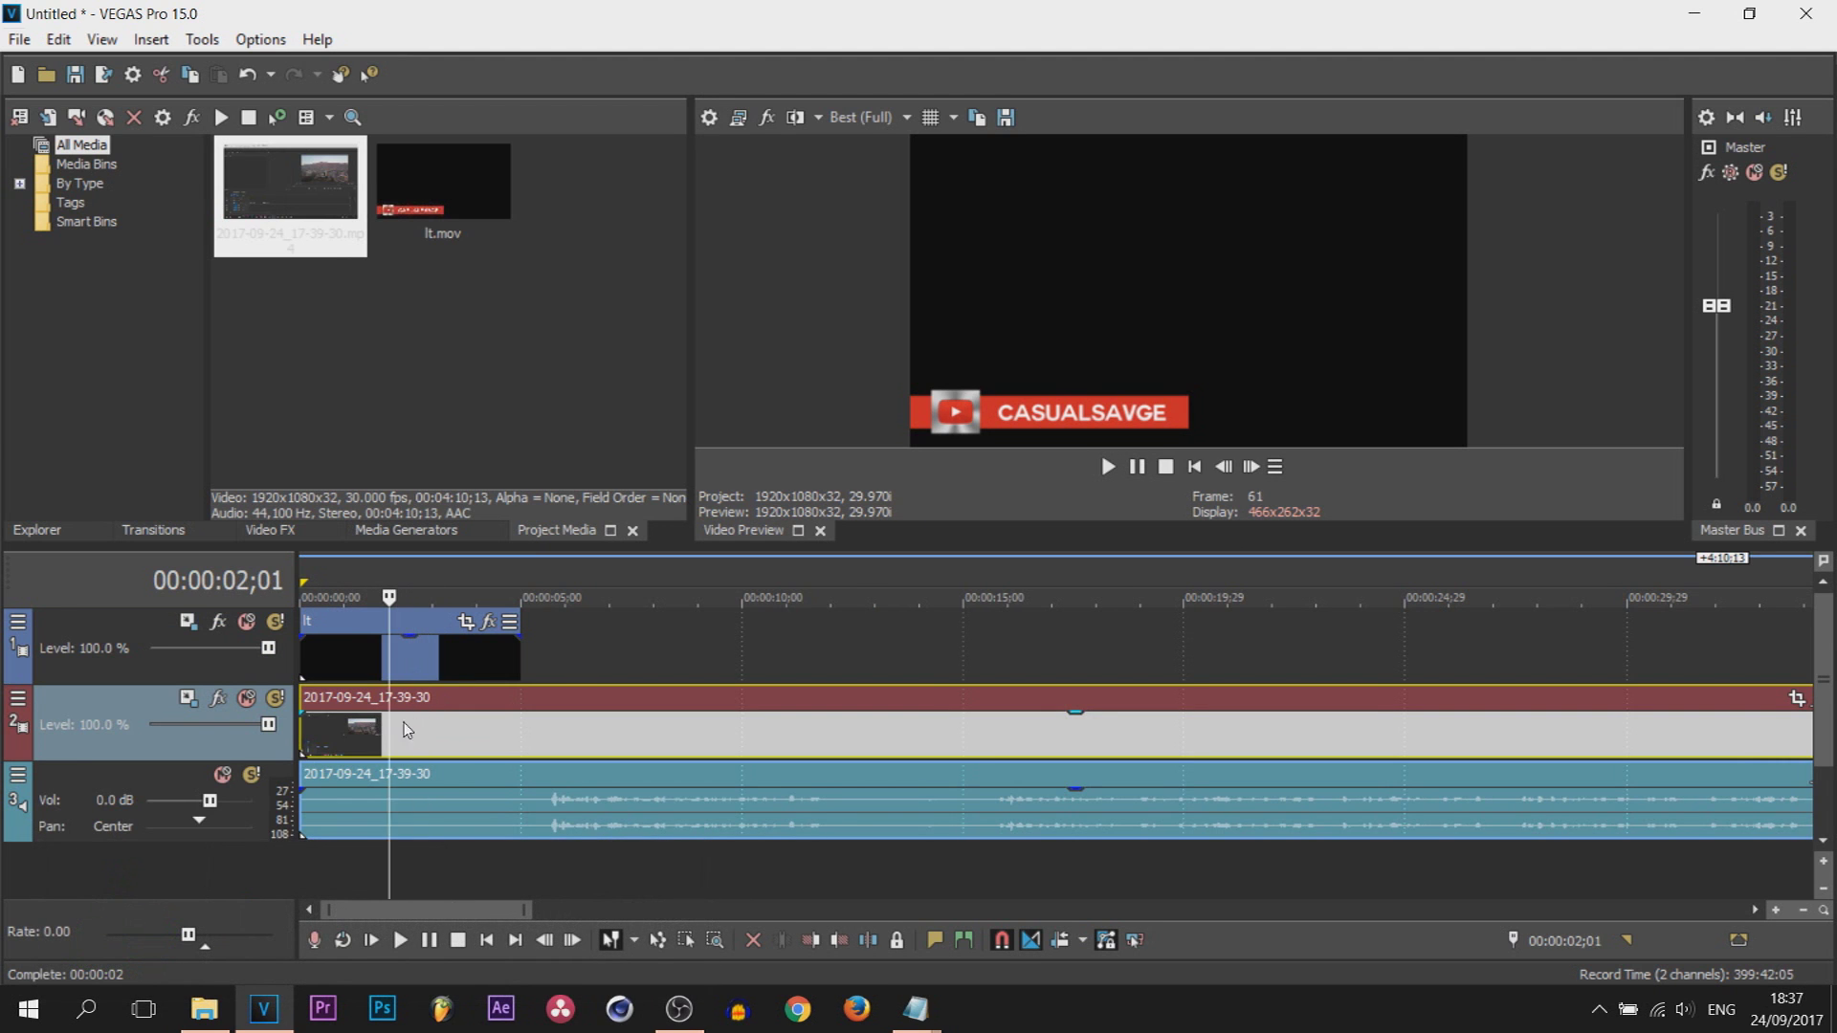
left_click(479, 670)
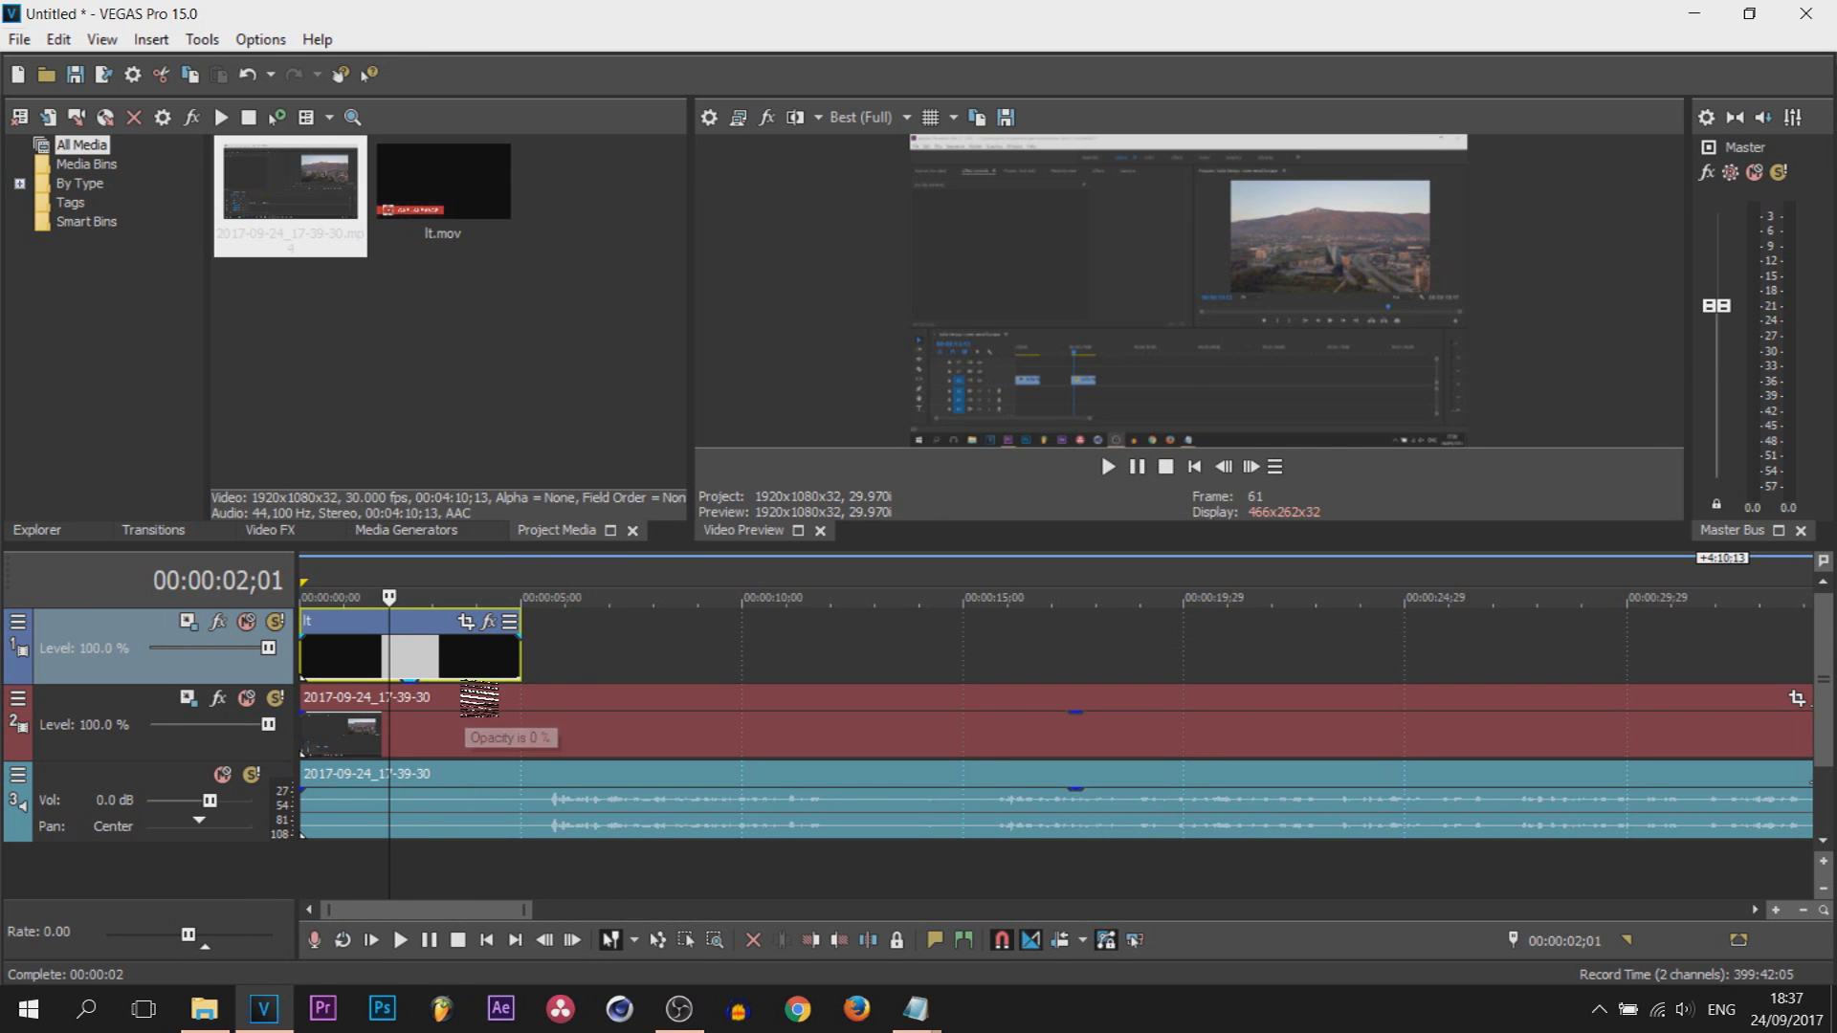
left_click_drag(479, 699, 516, 577)
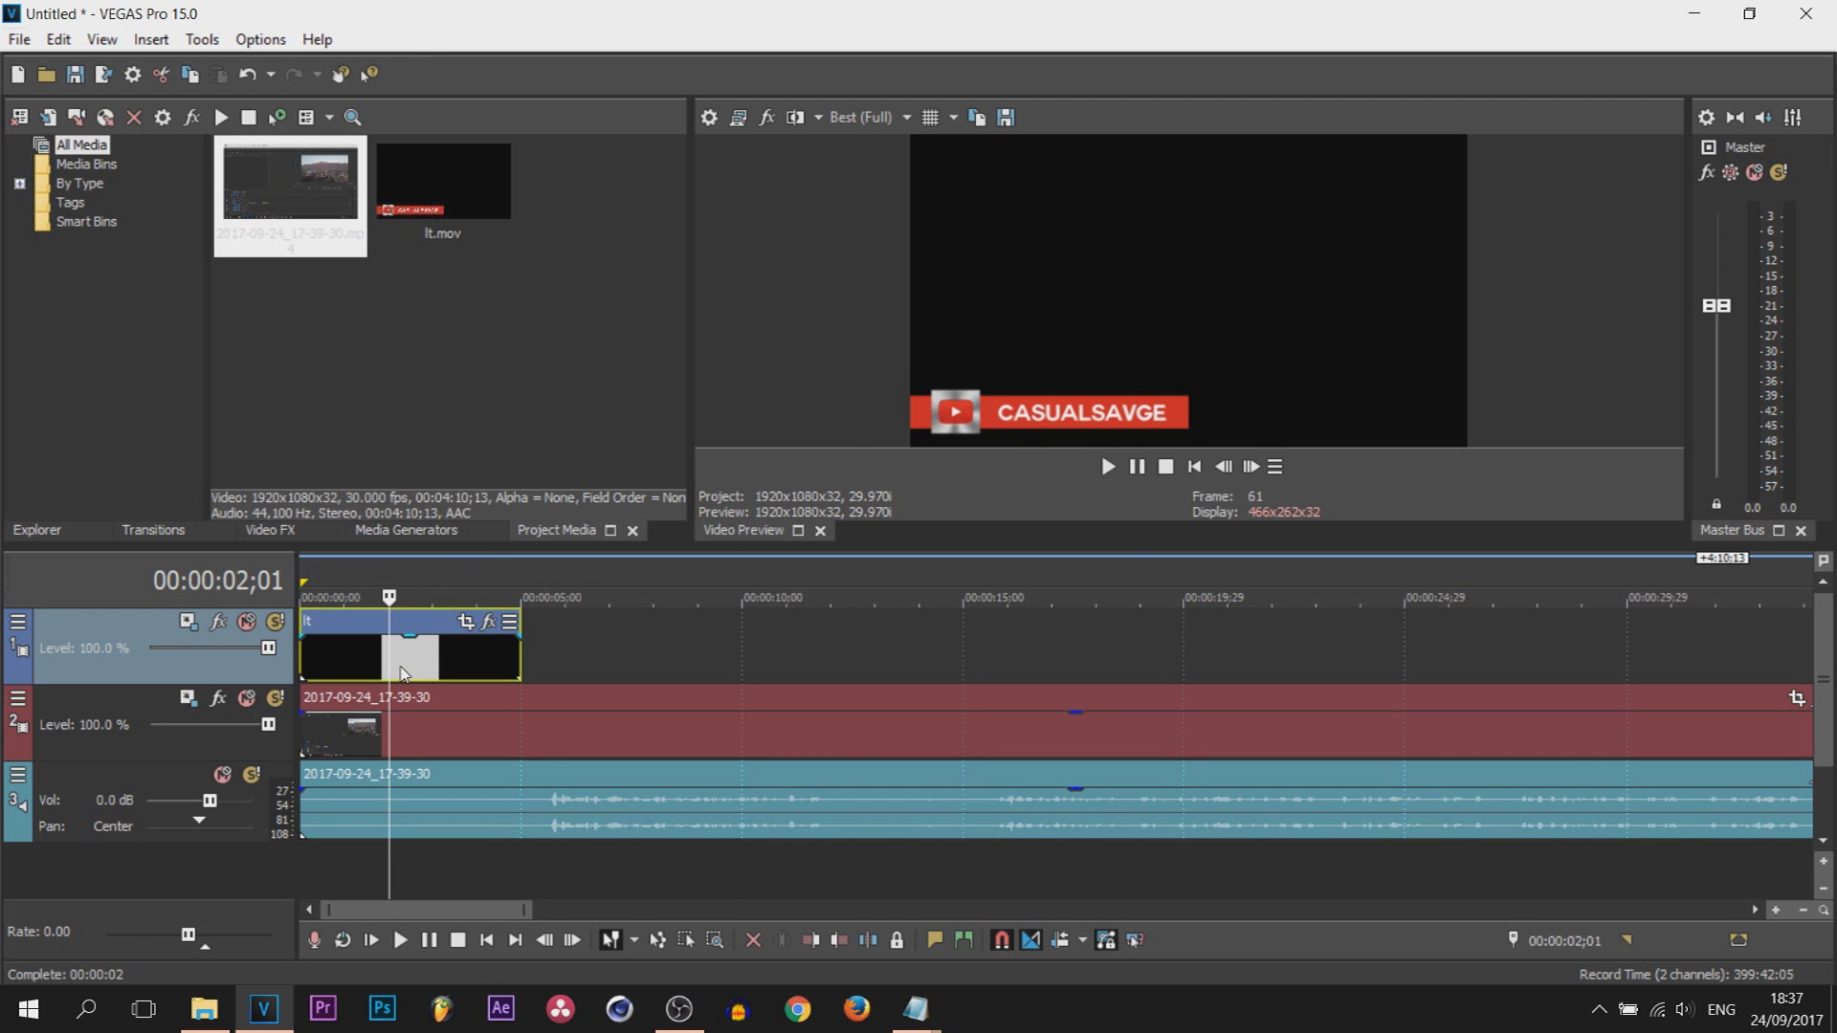
right_click(402, 673)
- Set lt.mov's alpha channel to Straight (unmatted) in its media properties
left_click(464, 968)
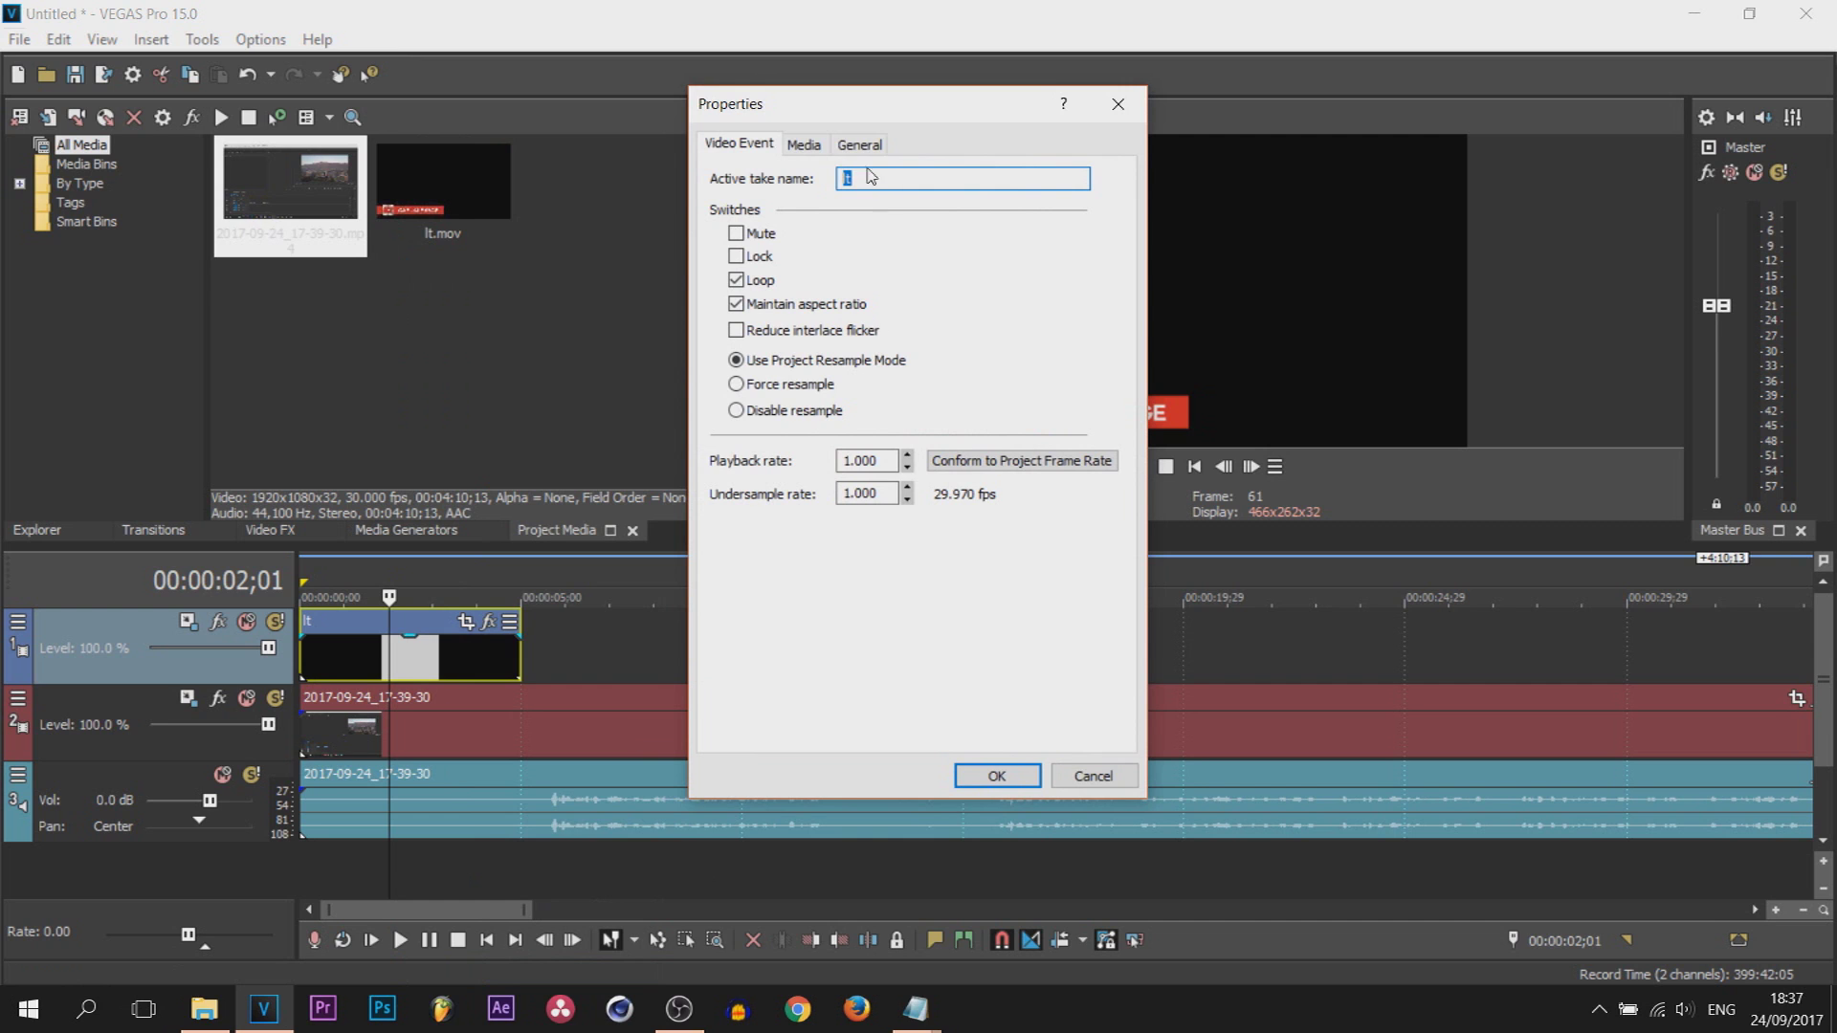
left_click(804, 146)
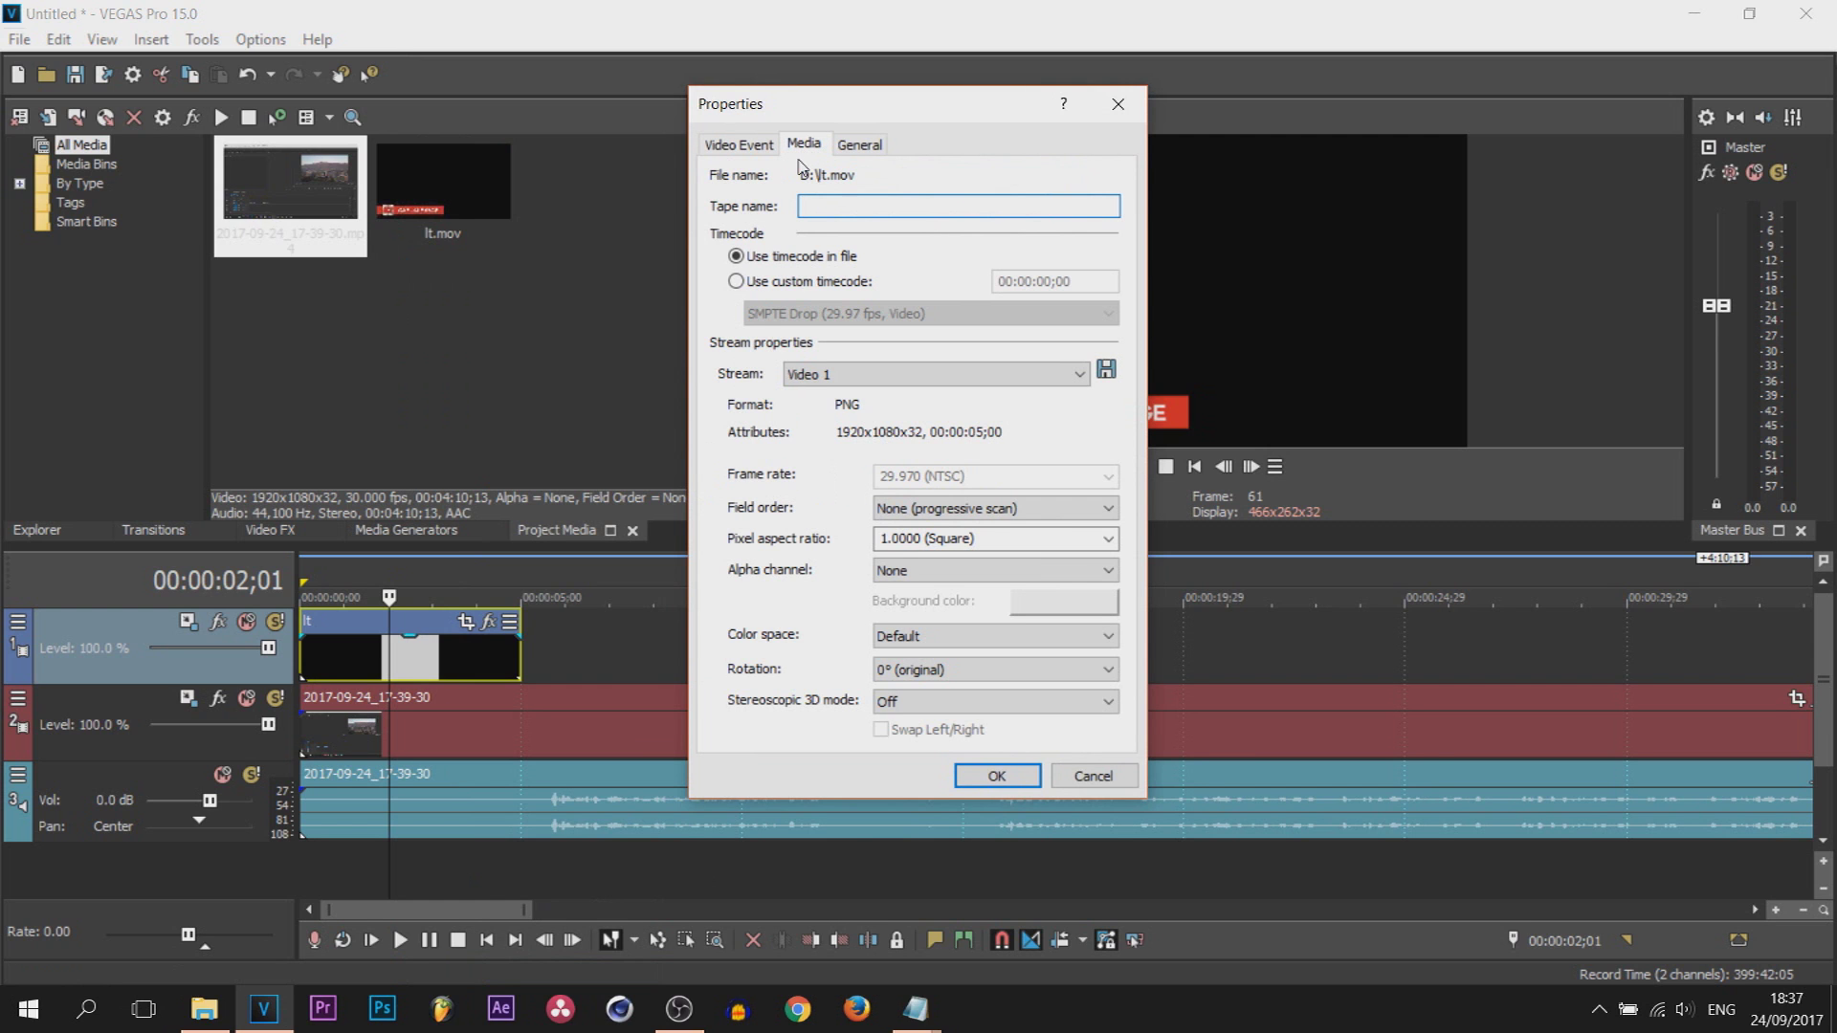
left_click(914, 572)
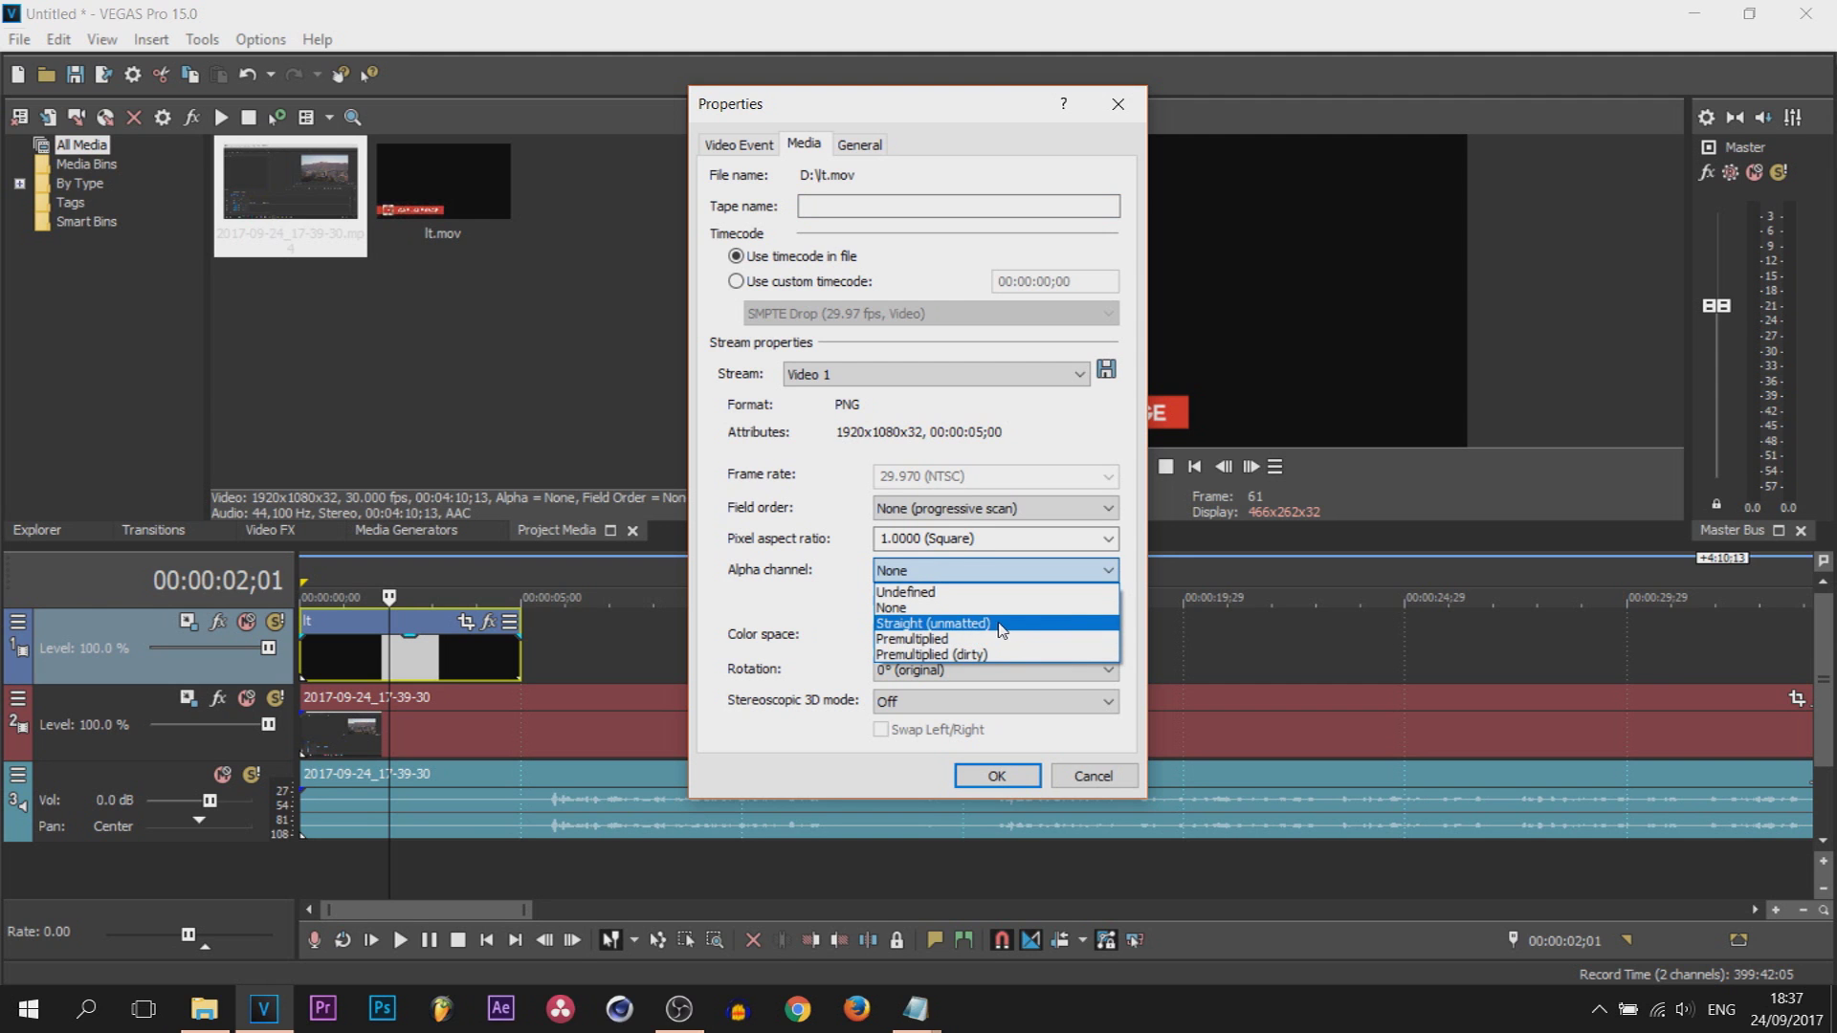
left_click(1001, 626)
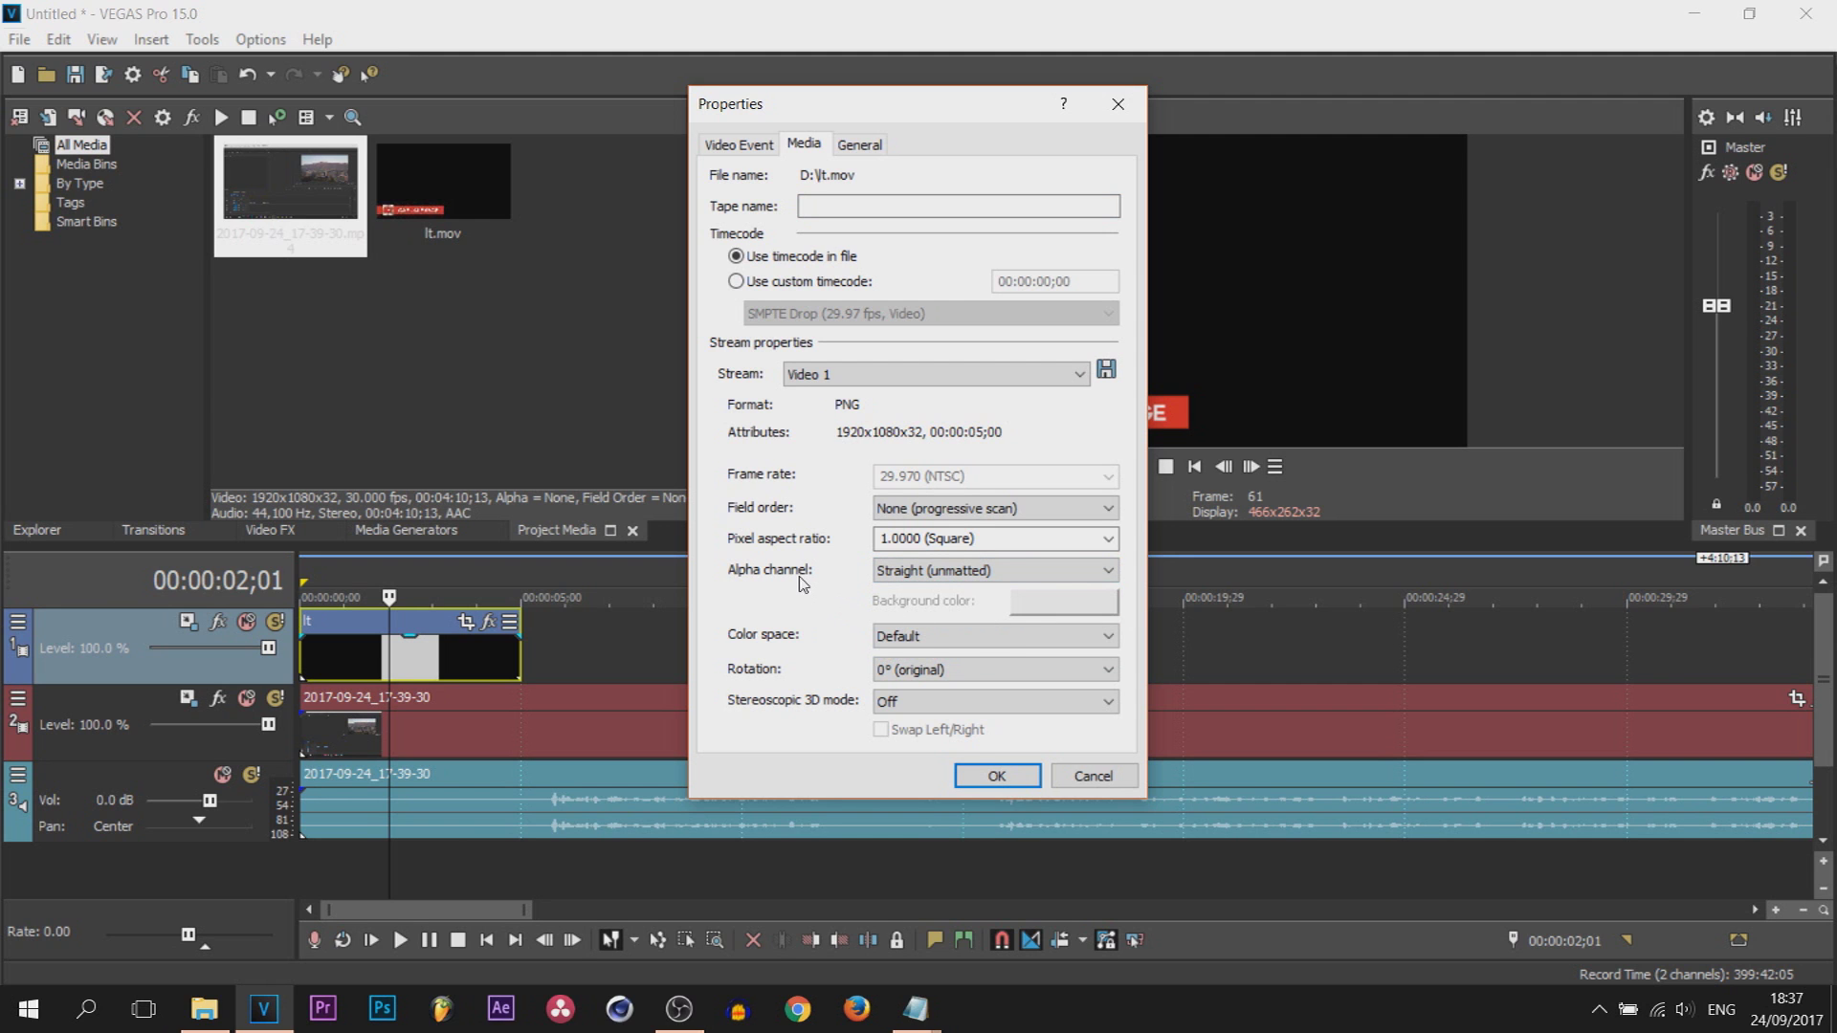
left_click(997, 776)
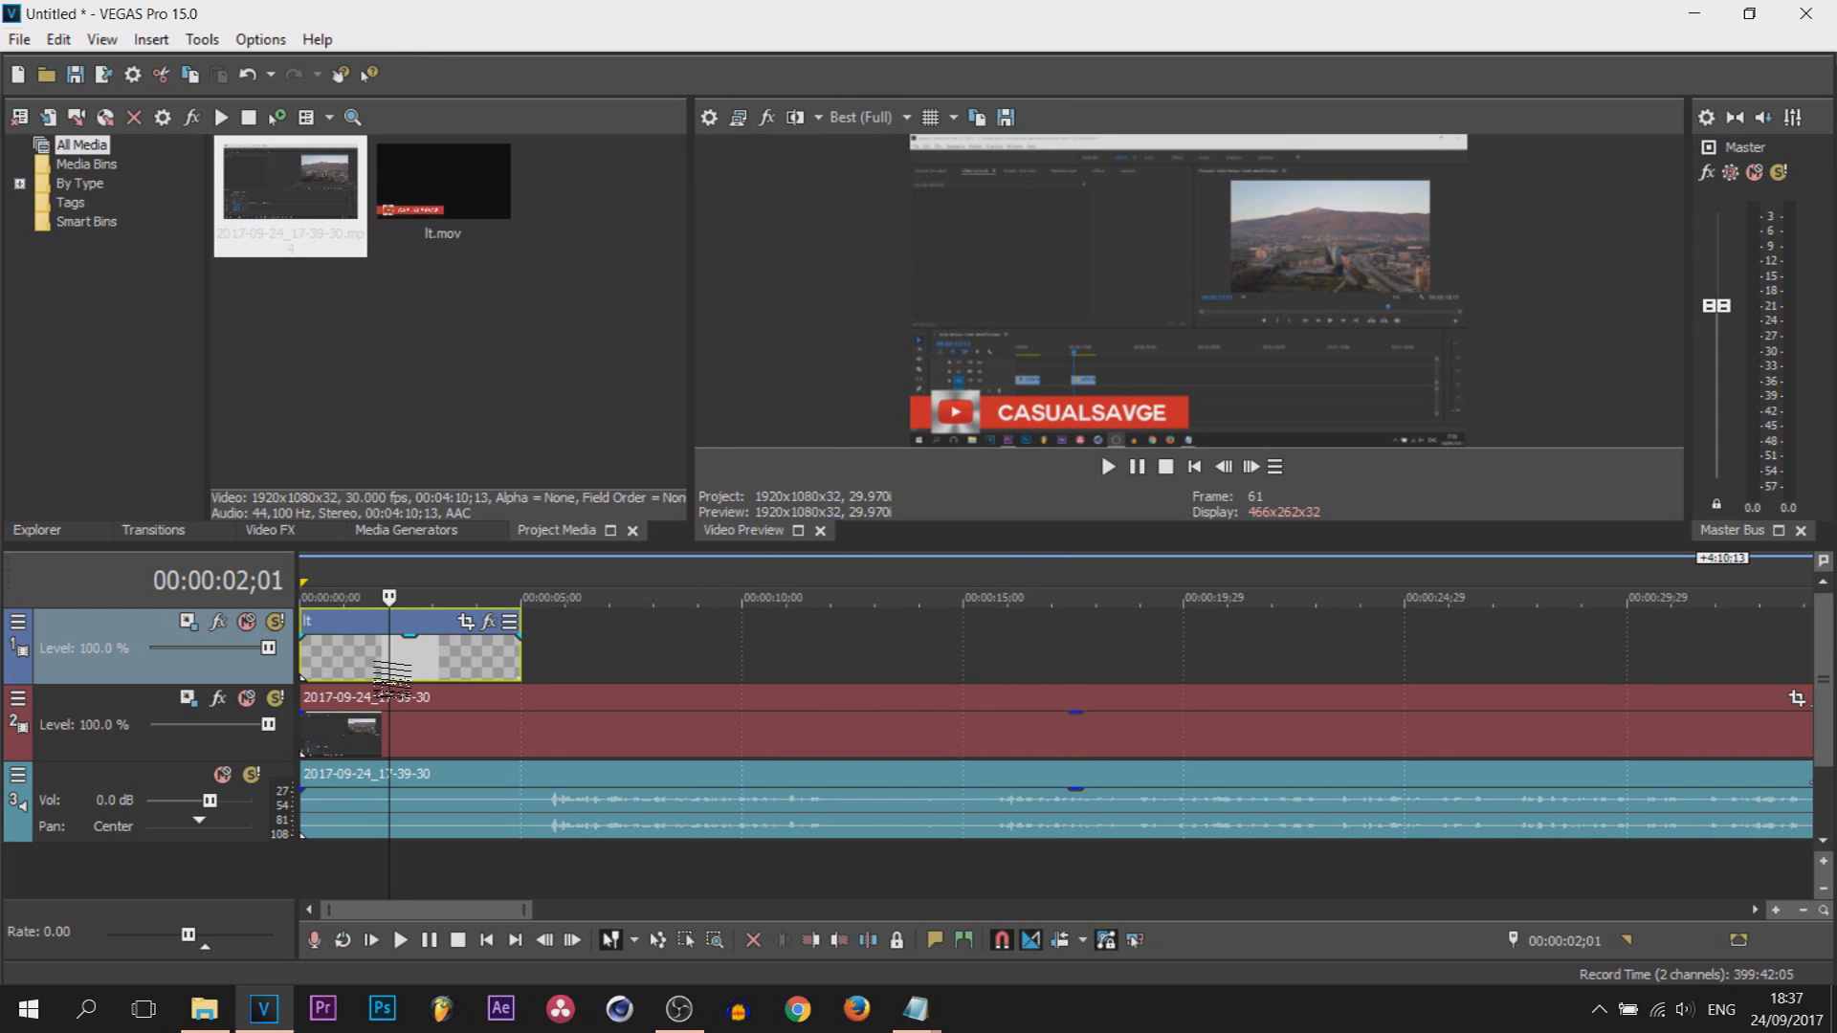
- Return the playhead to 00:00:00;00 and play the composite
left_click_drag(393, 669, 274, 703)
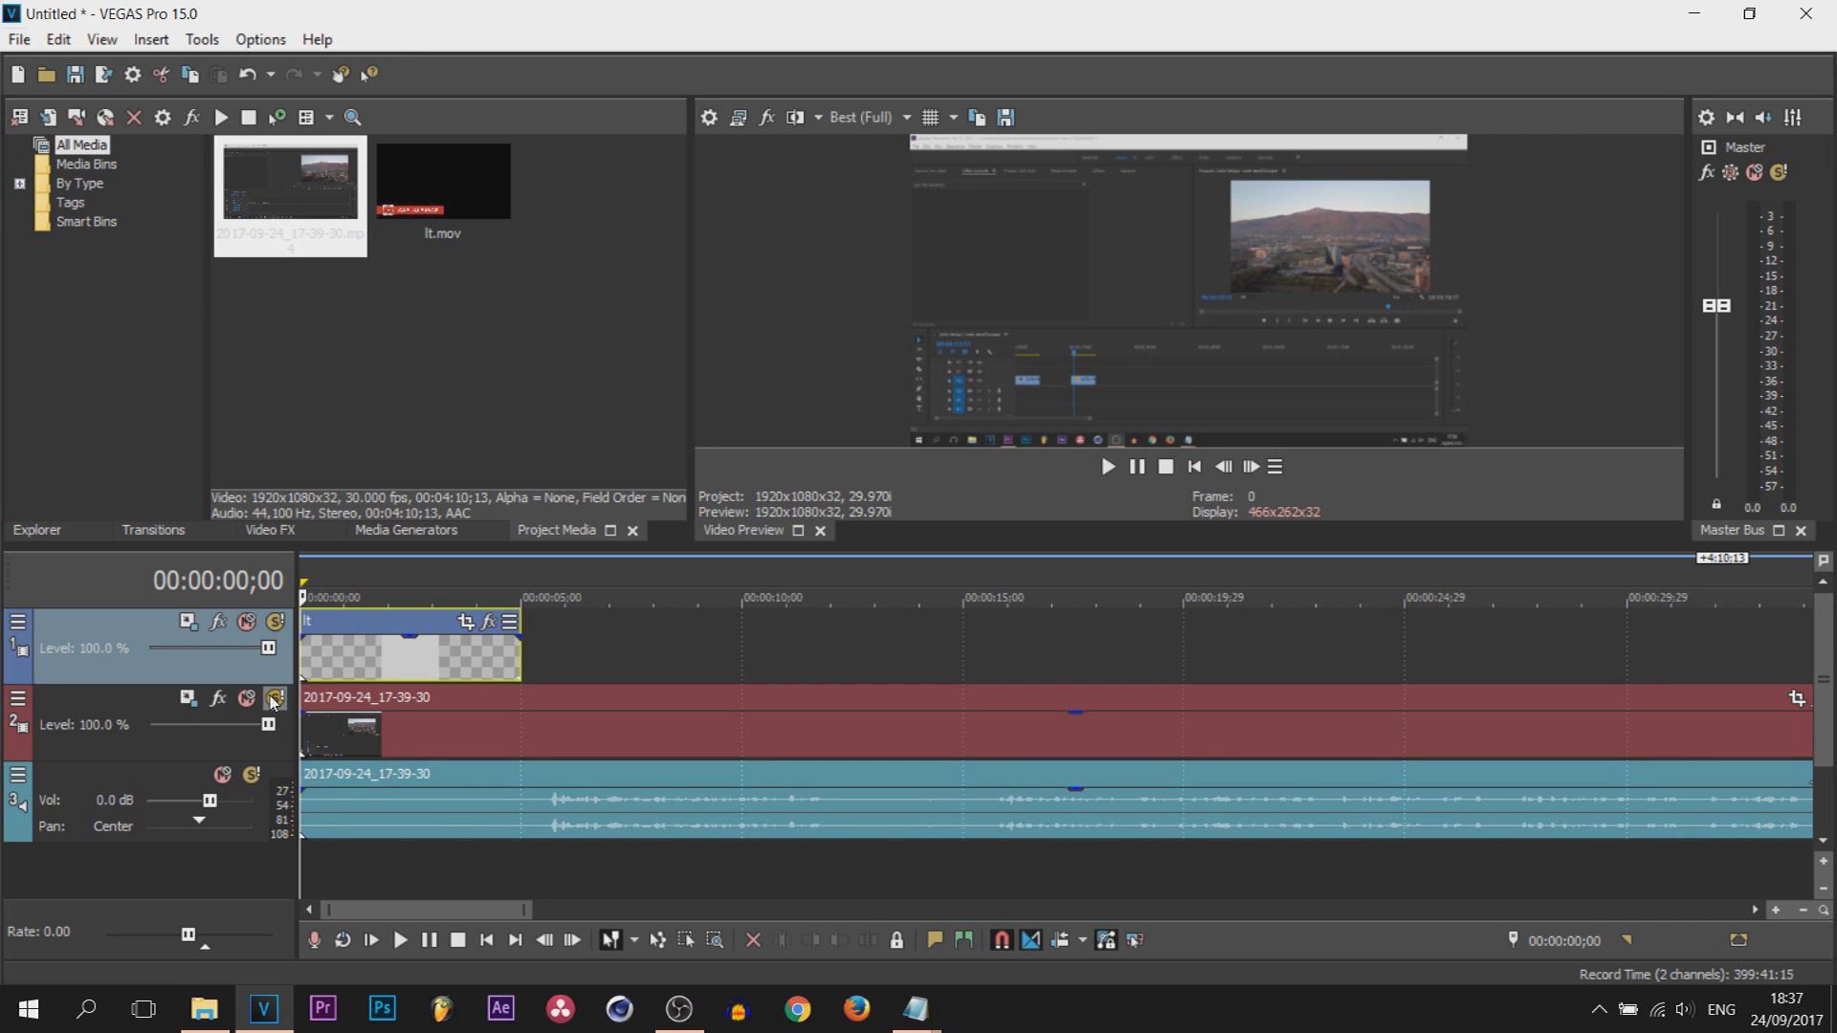
key("space")
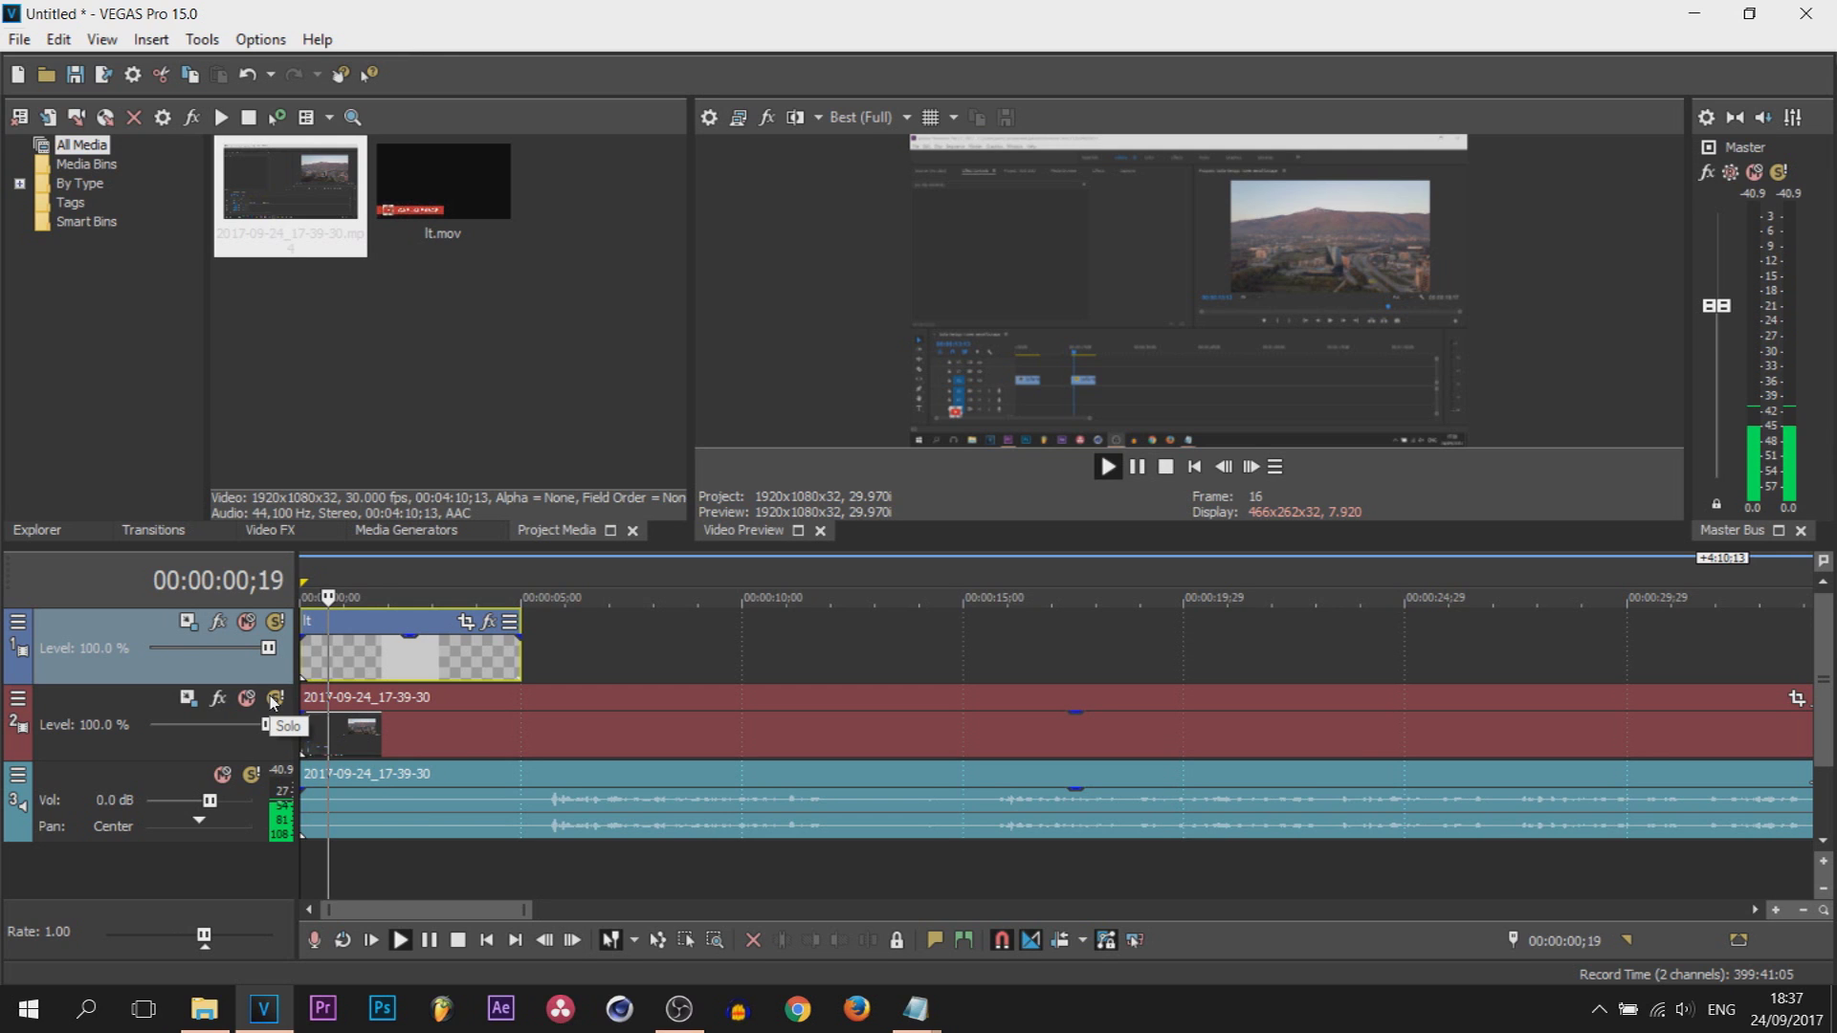